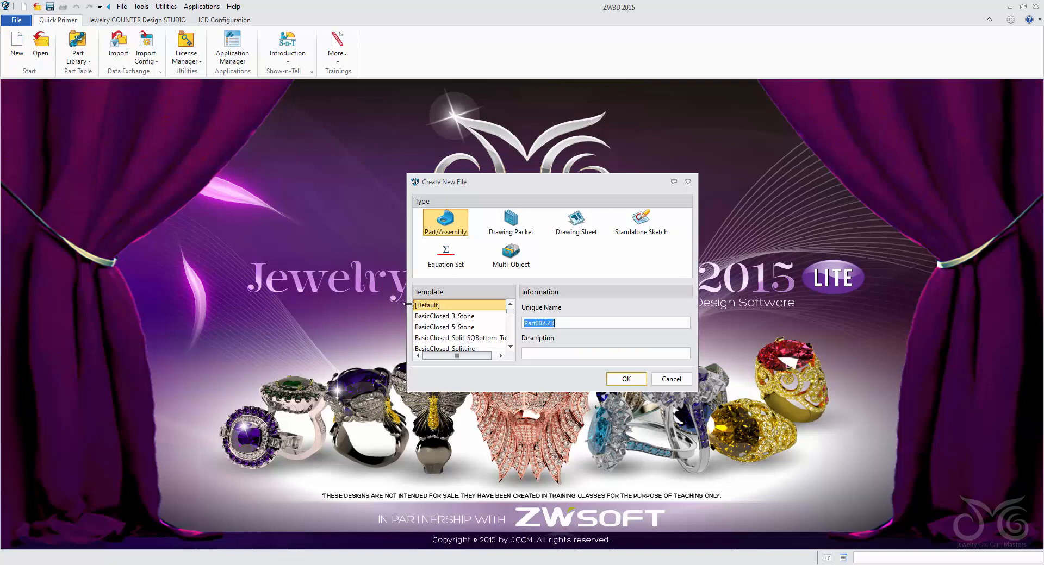
- Create a new part from the BasicClosed_Solitaire template, naming the file Lesson_4_Mens_Ring
scroll(516, 348, down, 1)
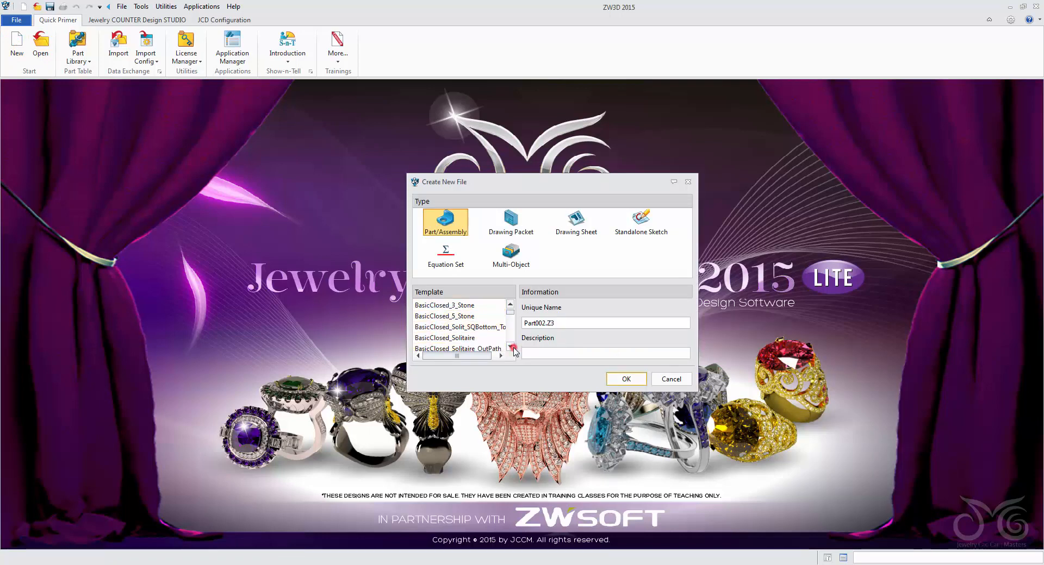
click(488, 326)
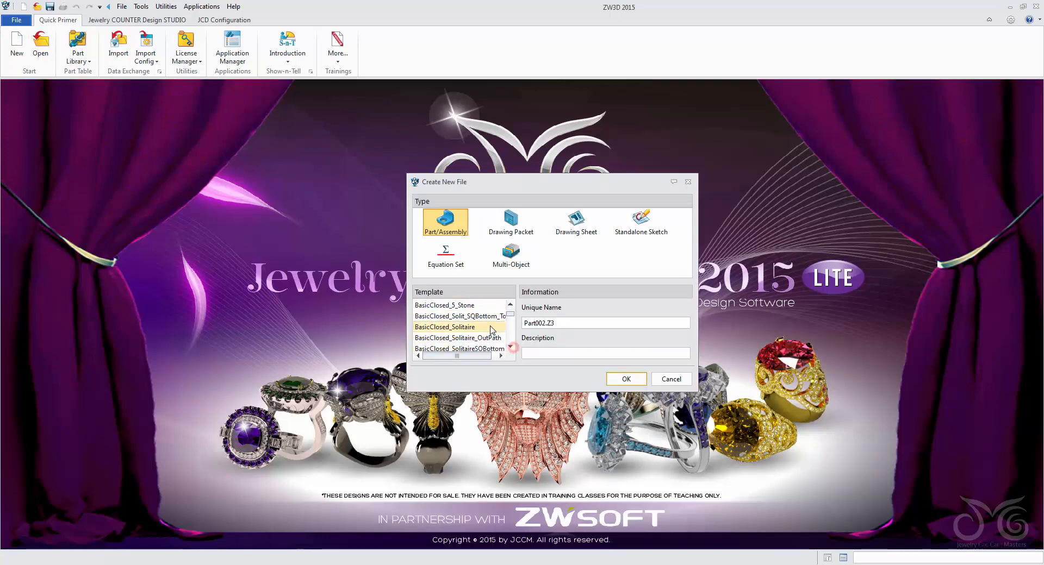
double_click(541, 323)
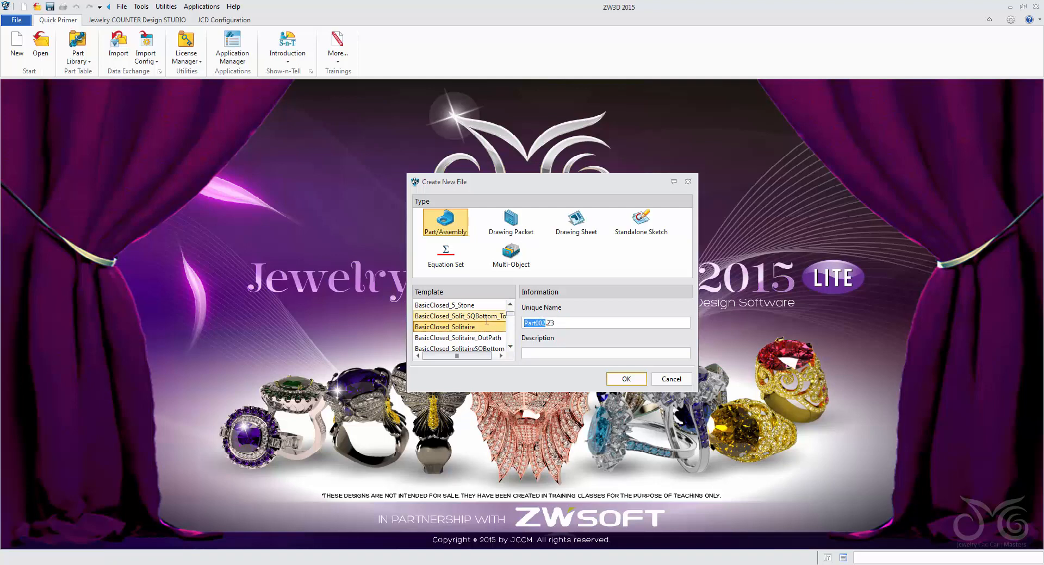
text(Lesso)
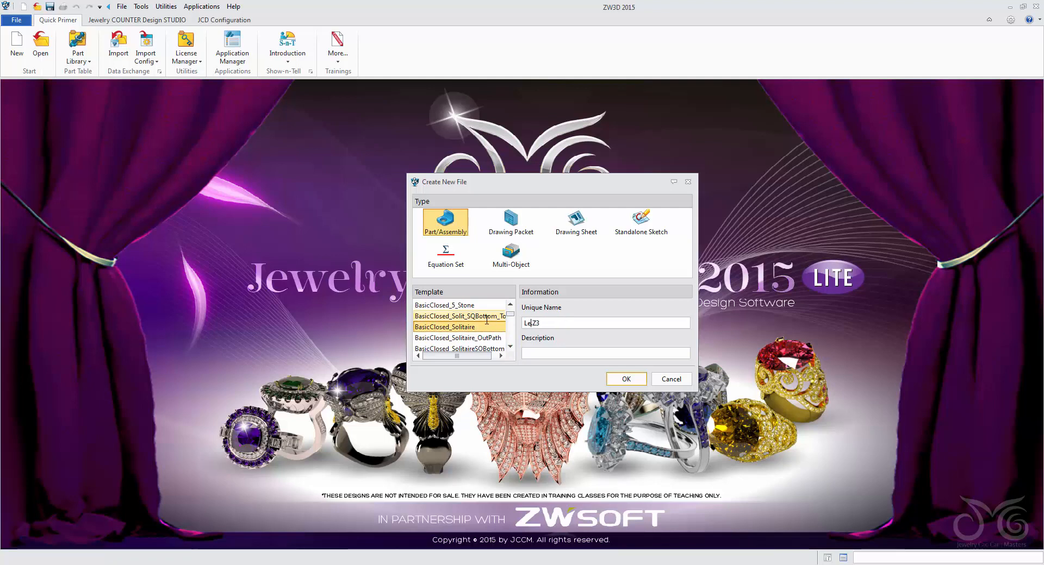
text(n_4_Mens_Ring)
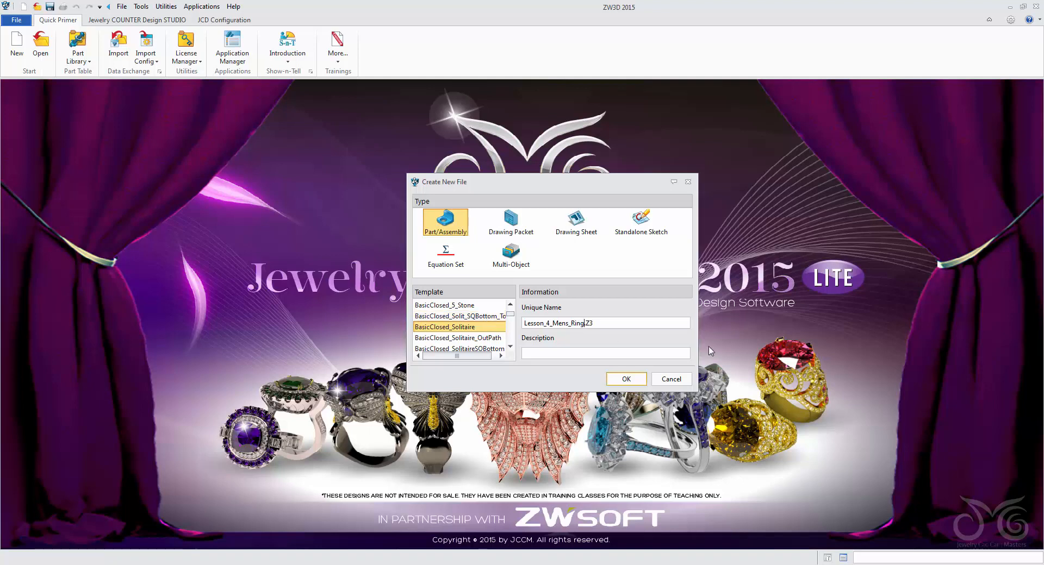
click(640, 380)
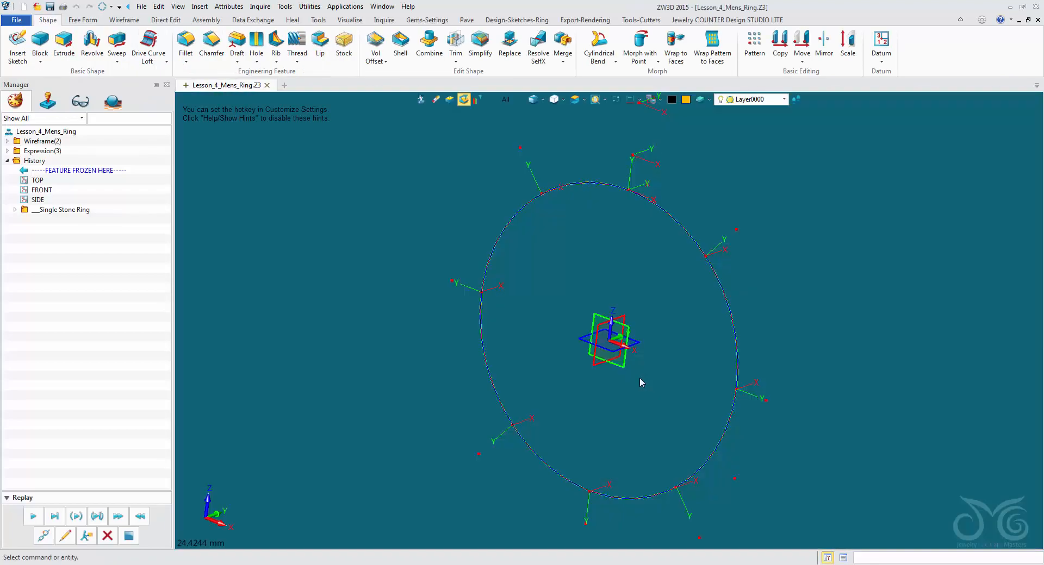
- Expand the Single Stone Ring group in the history and look through the datums in its Template group
scroll(639, 378, down, 1)
middle_drag(640, 308, 574, 320)
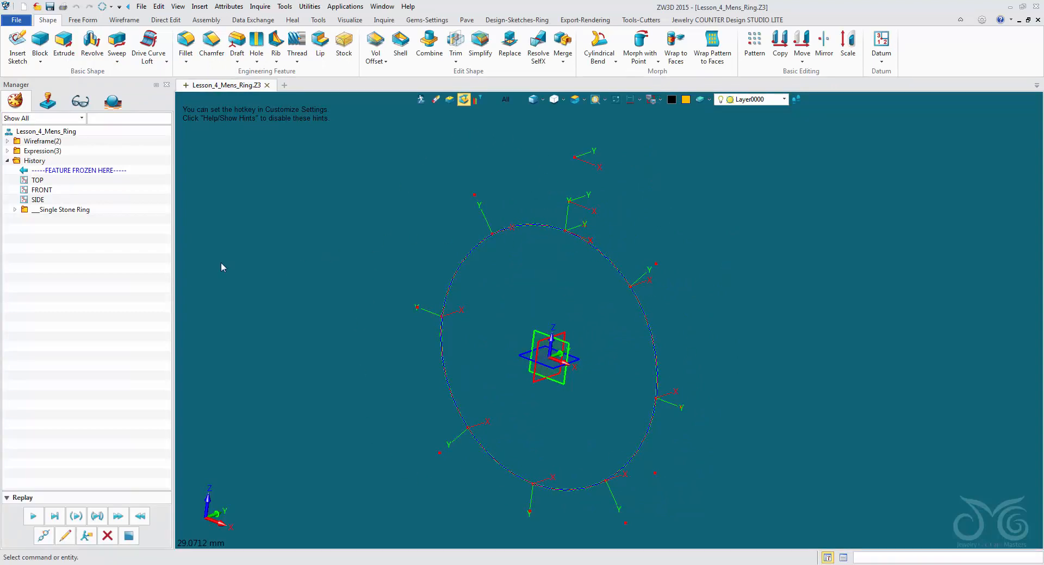
click(15, 210)
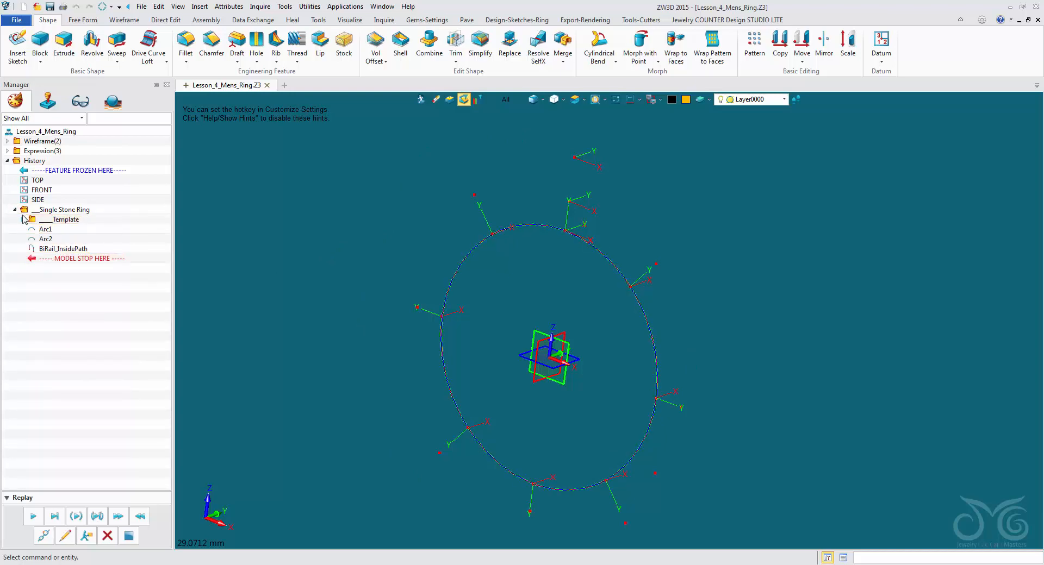
click(22, 220)
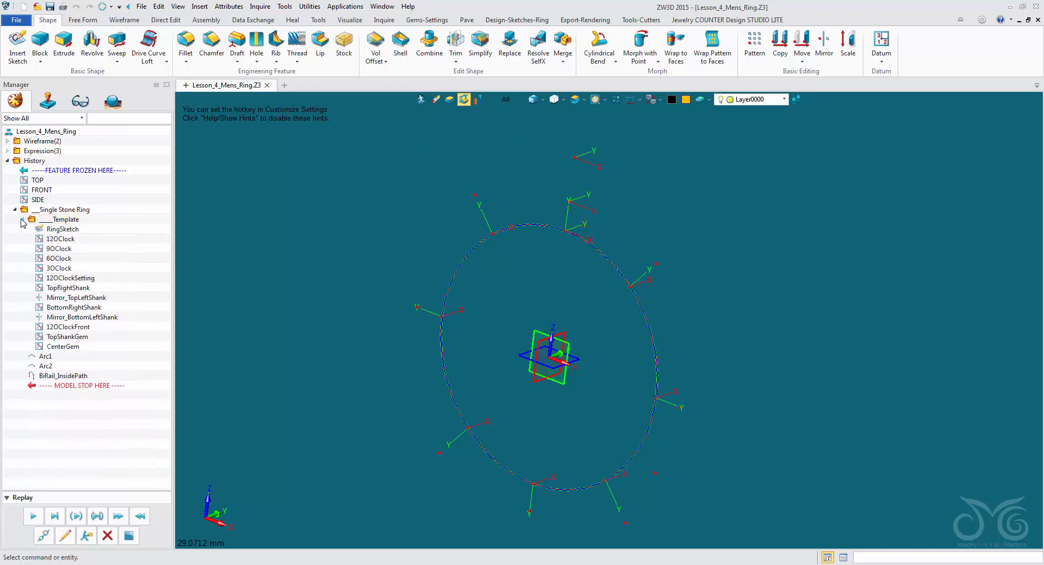
click(22, 220)
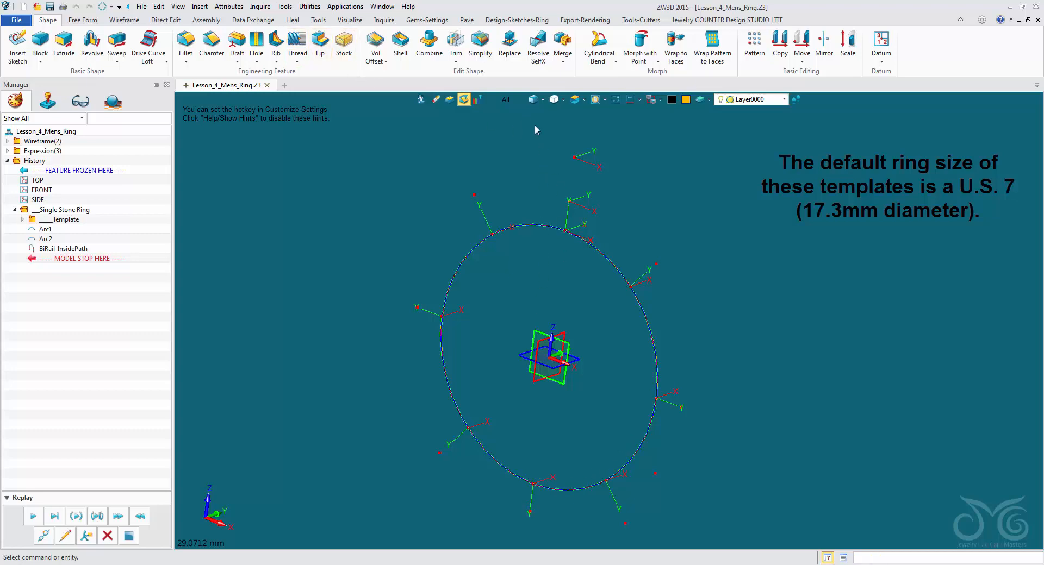
- Change the ring size to US 10 ½ (Ø20.1)
click(515, 21)
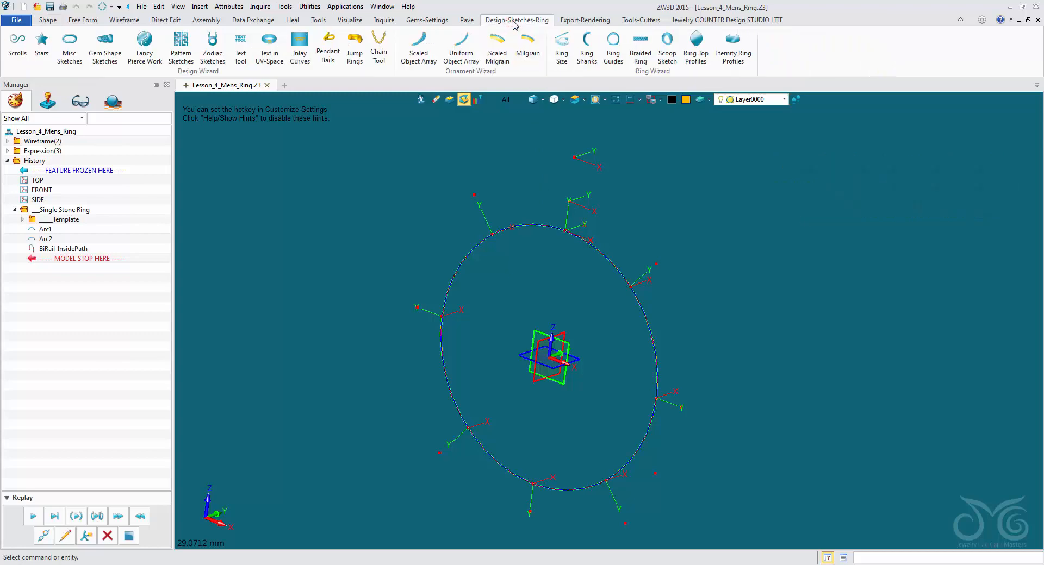
click(563, 47)
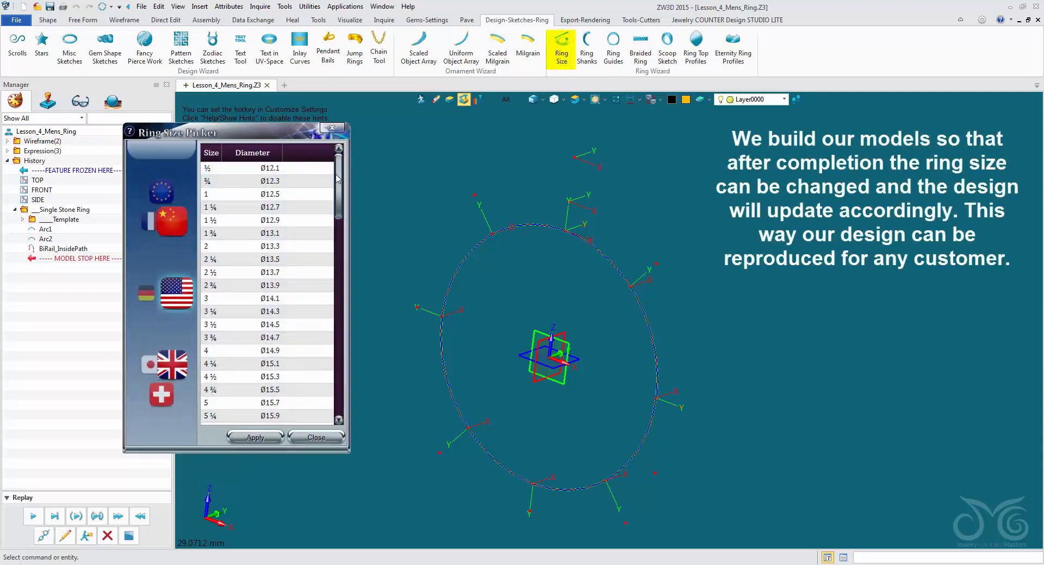
drag(341, 188, 339, 284)
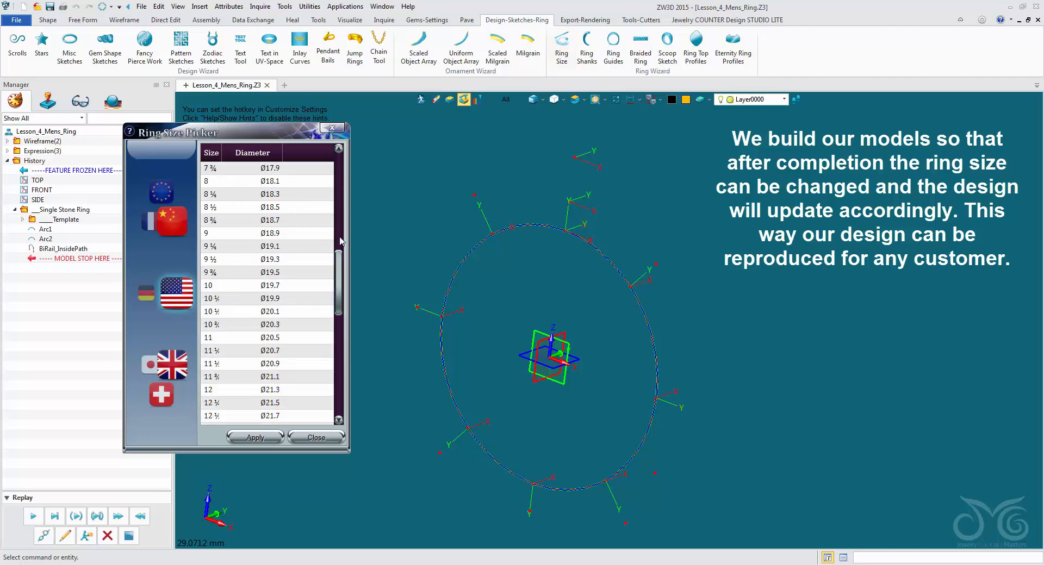
click(297, 313)
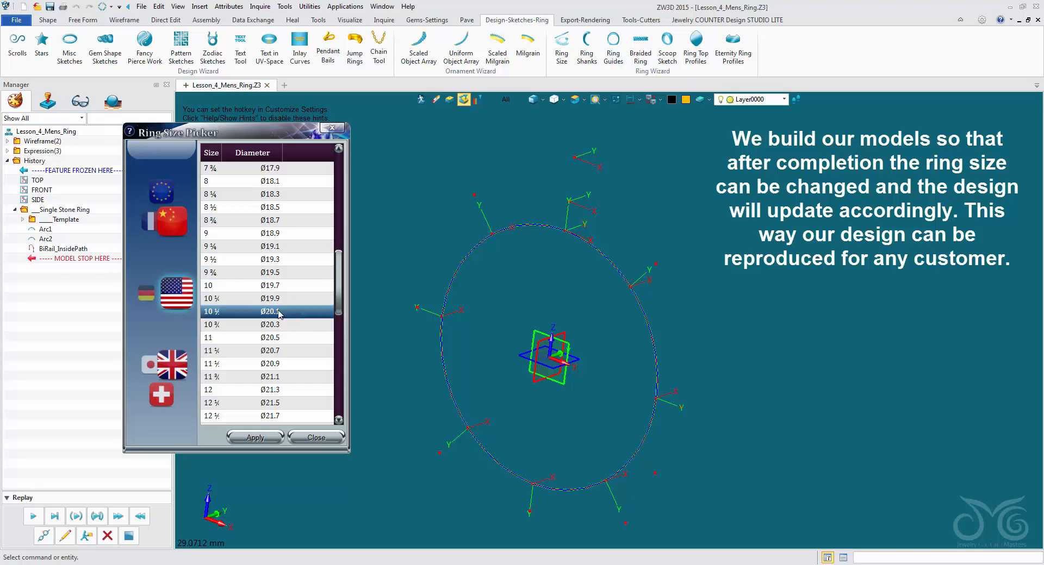
click(272, 438)
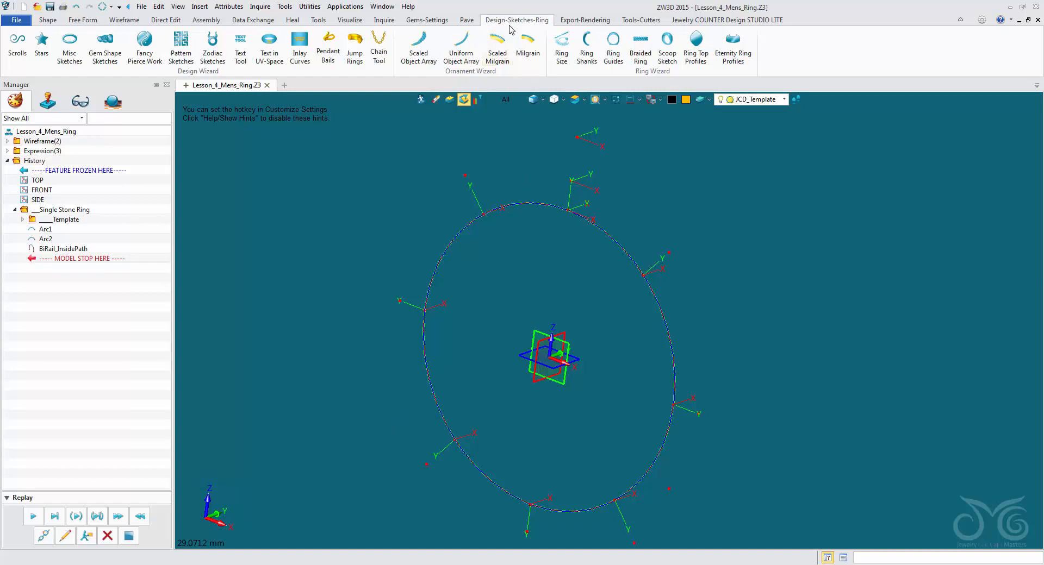
- Insert a rectangular ring shank sketch on the 12OClock datum of the ring circle, with elevation and rotation at 0
click(587, 52)
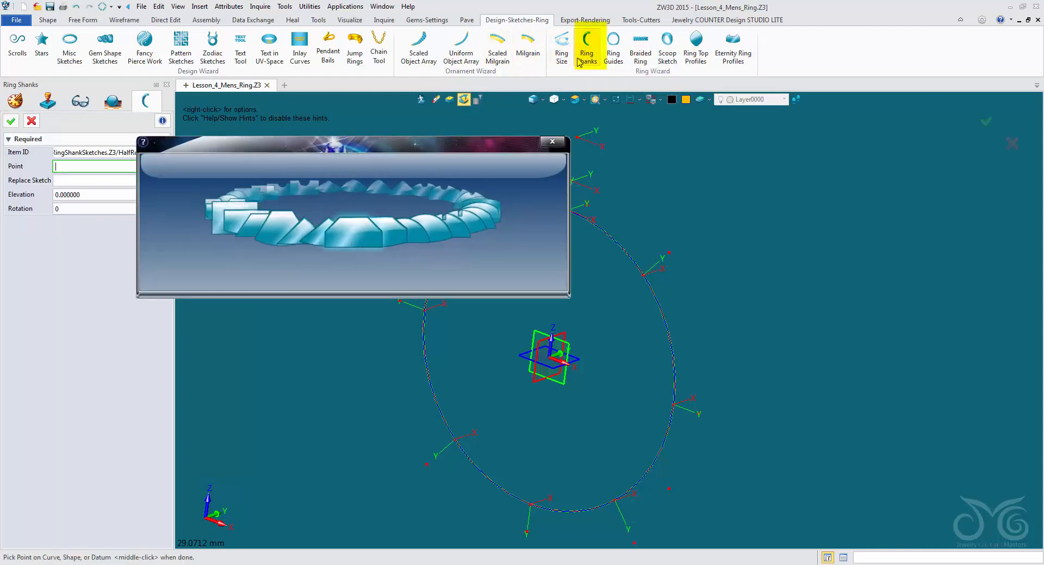
drag(488, 149, 475, 106)
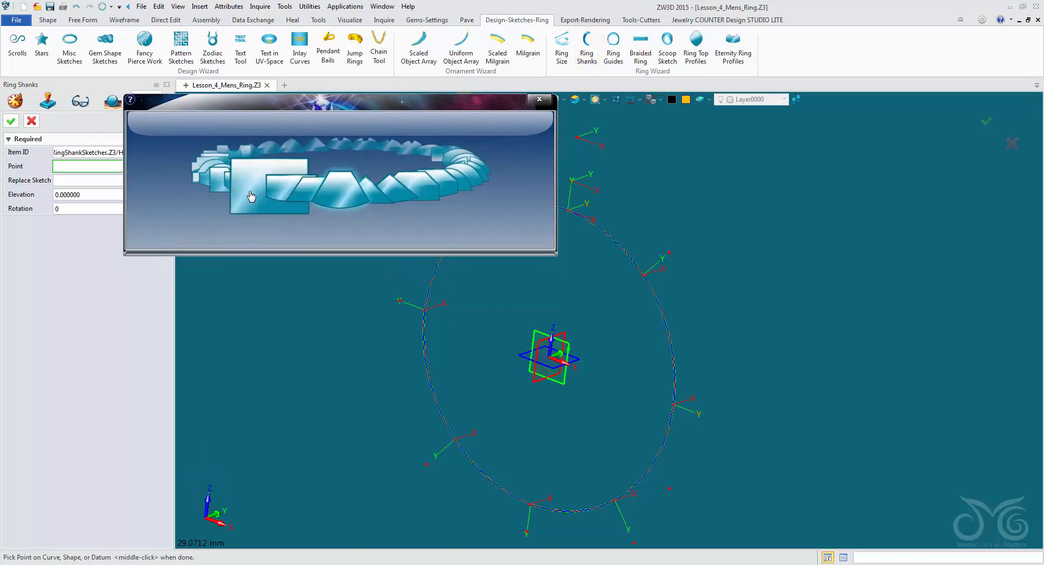
drag(375, 103, 327, 38)
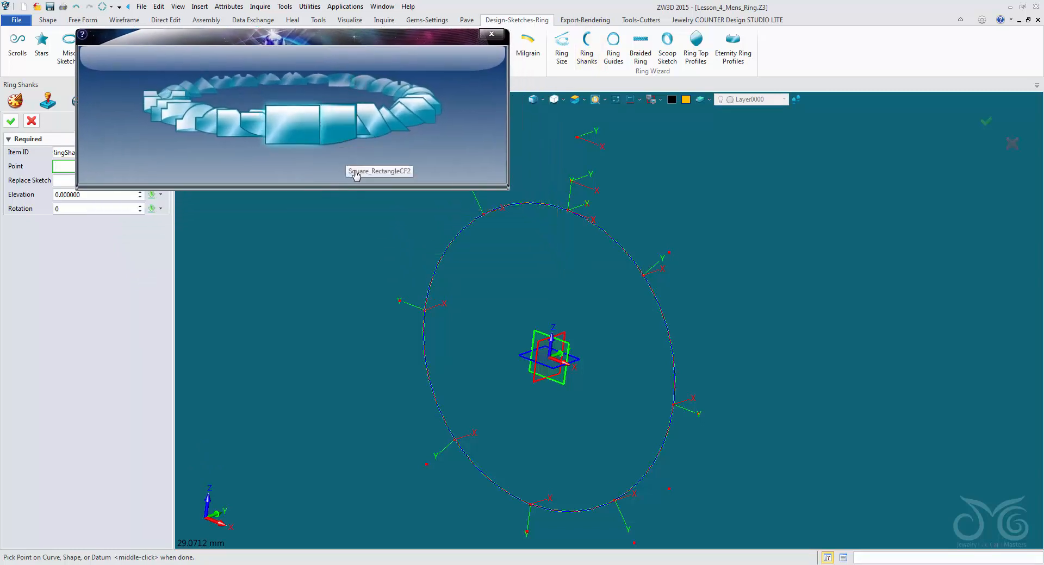
click(568, 210)
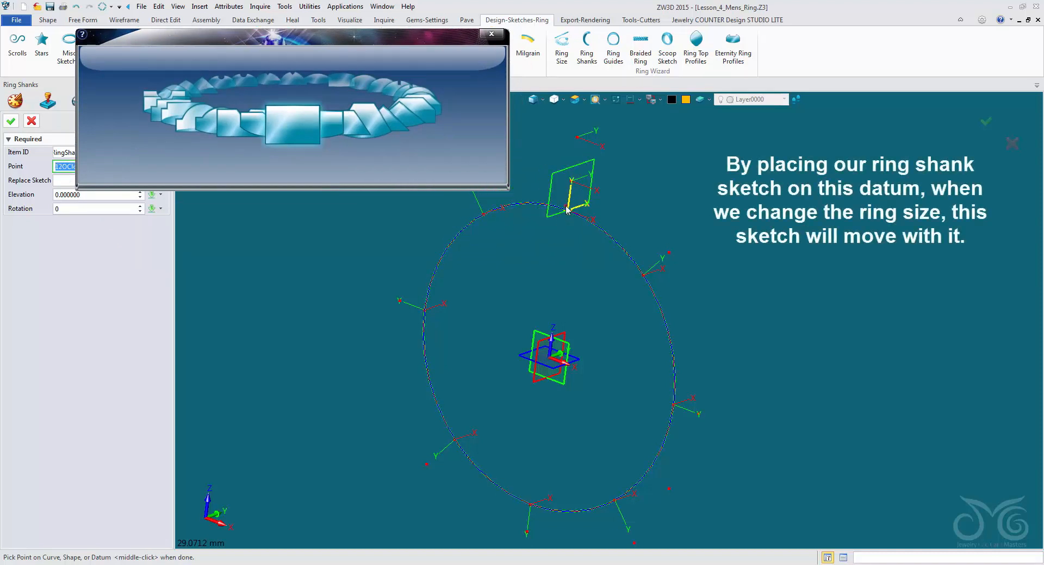
drag(436, 32, 366, 264)
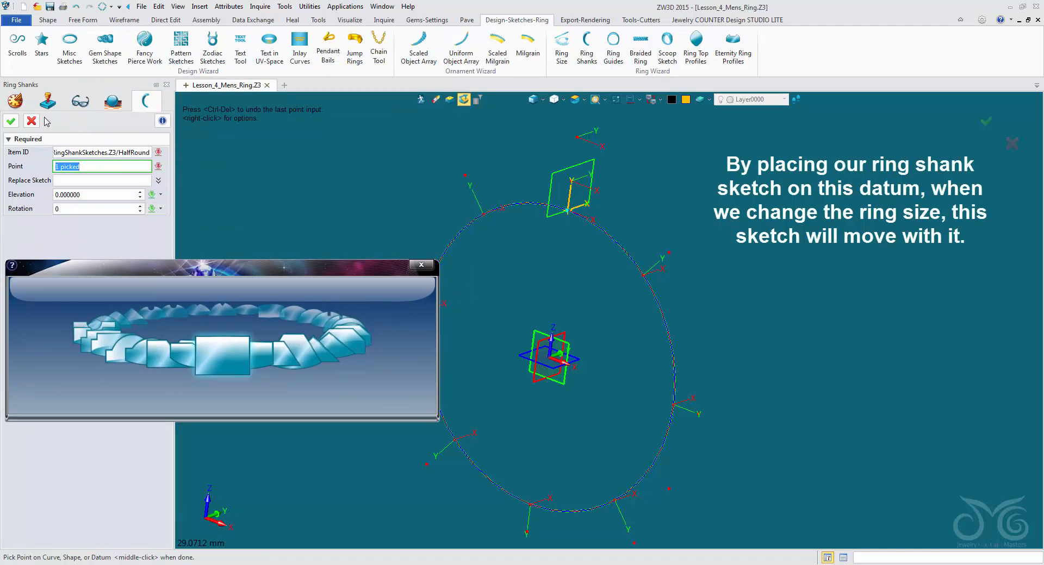
click(10, 121)
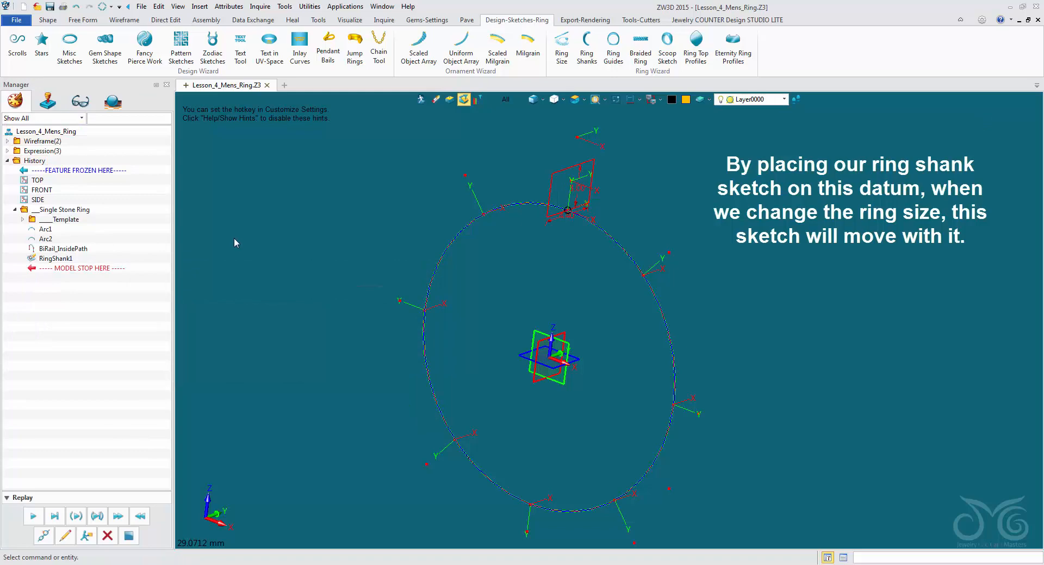
click(22, 219)
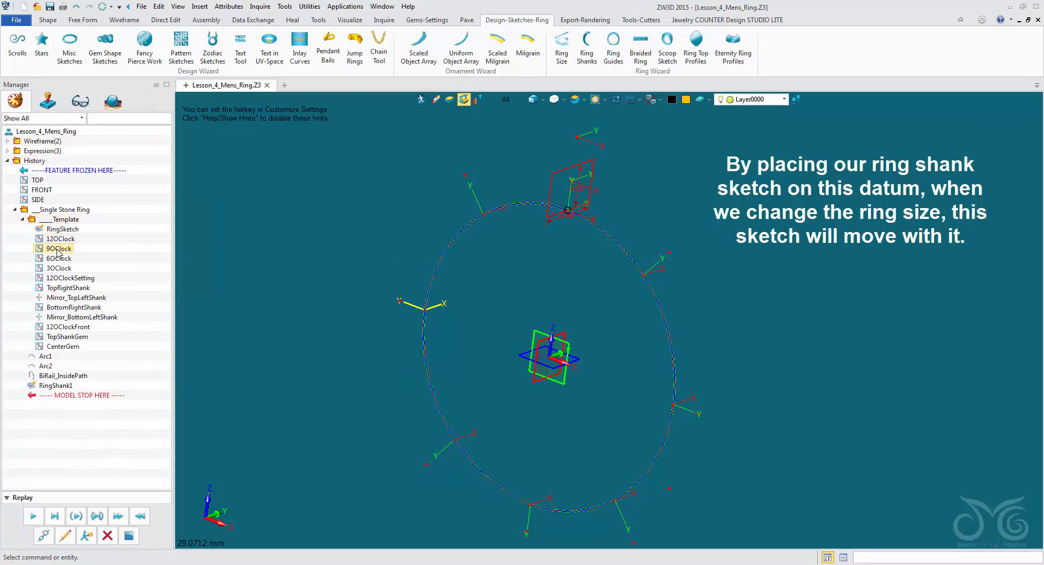
click(23, 219)
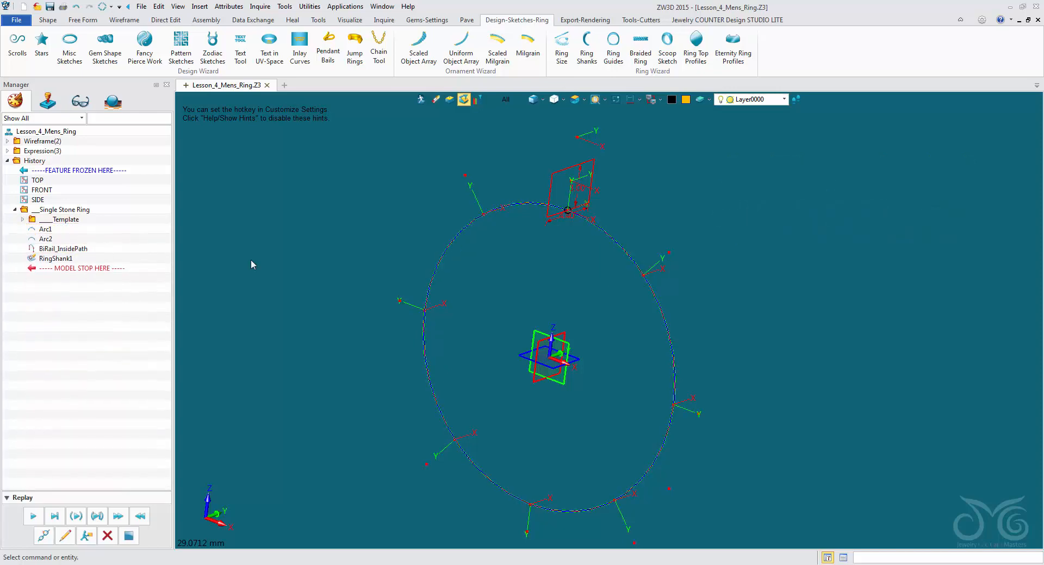
- Set the width dimension of the rectangular shank sketch to 5 mm
scroll(566, 217, up, 6)
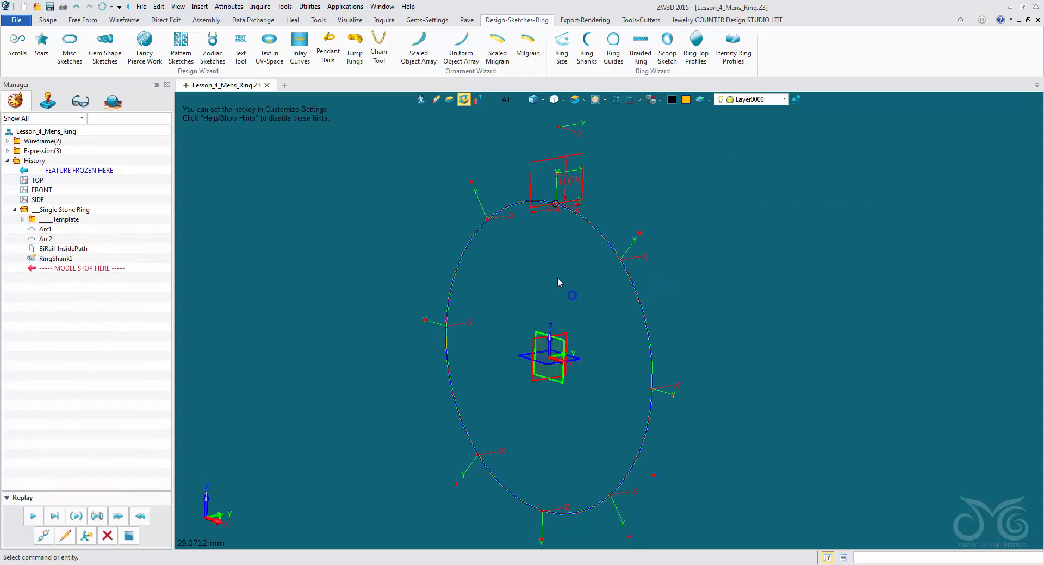
middle_drag(547, 201, 532, 236)
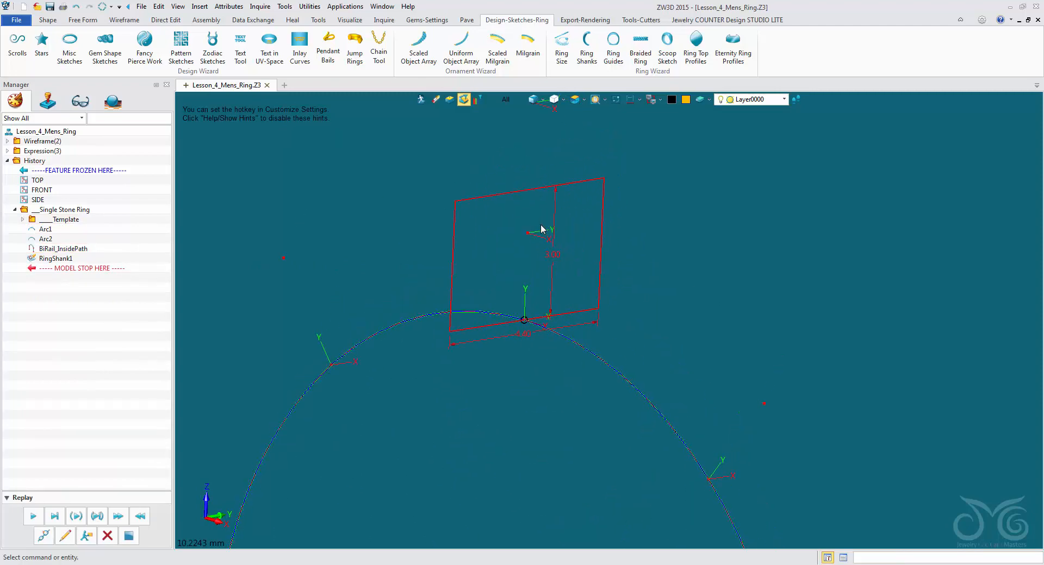
right_click(513, 336)
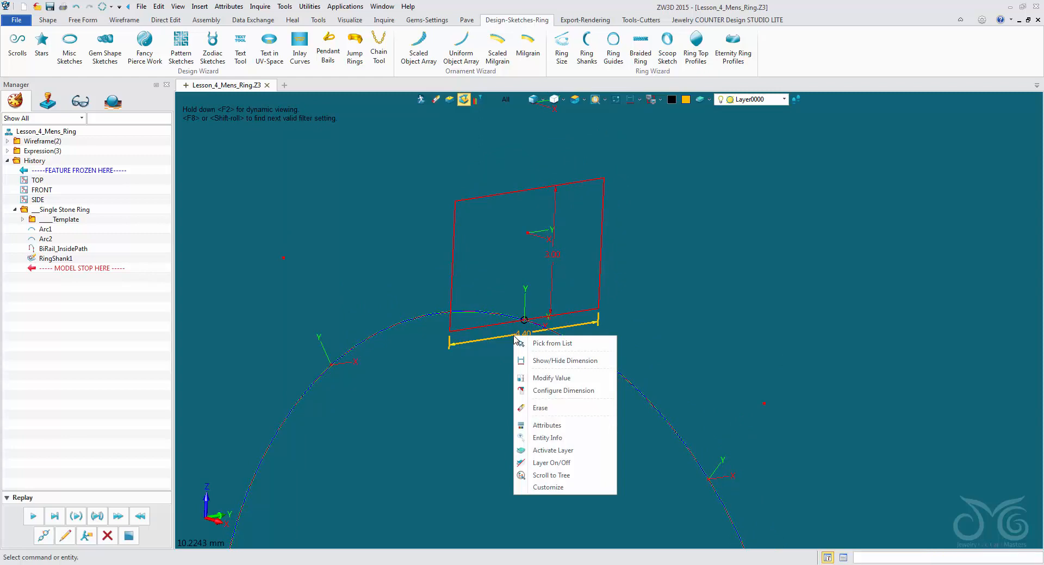
click(532, 379)
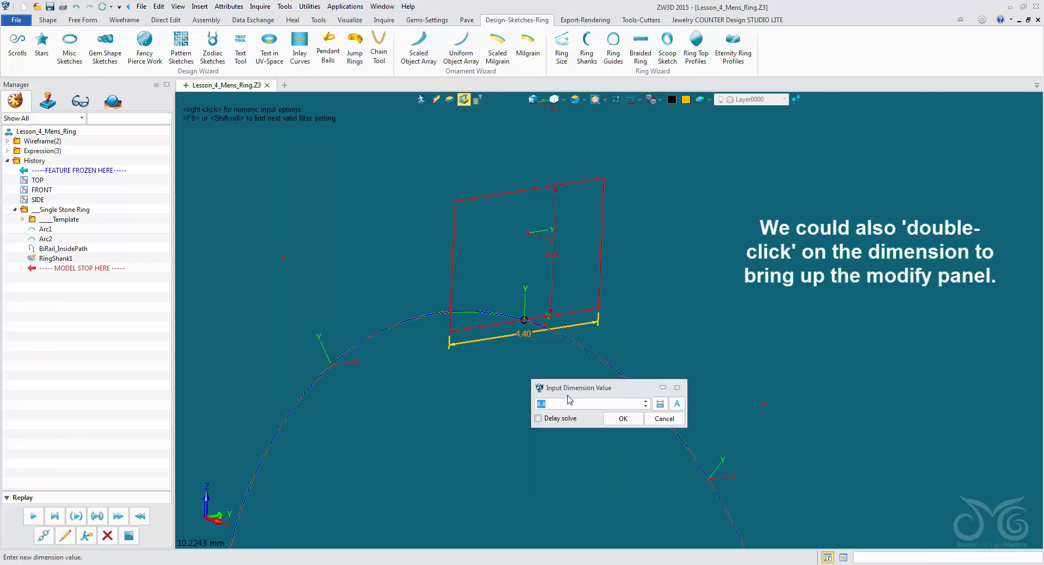
text(5)
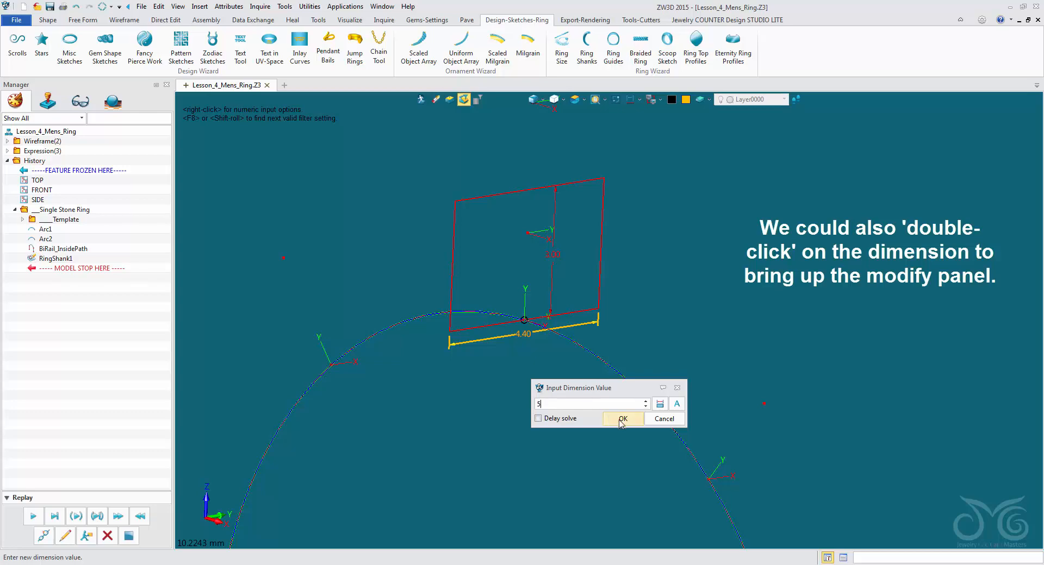
click(622, 419)
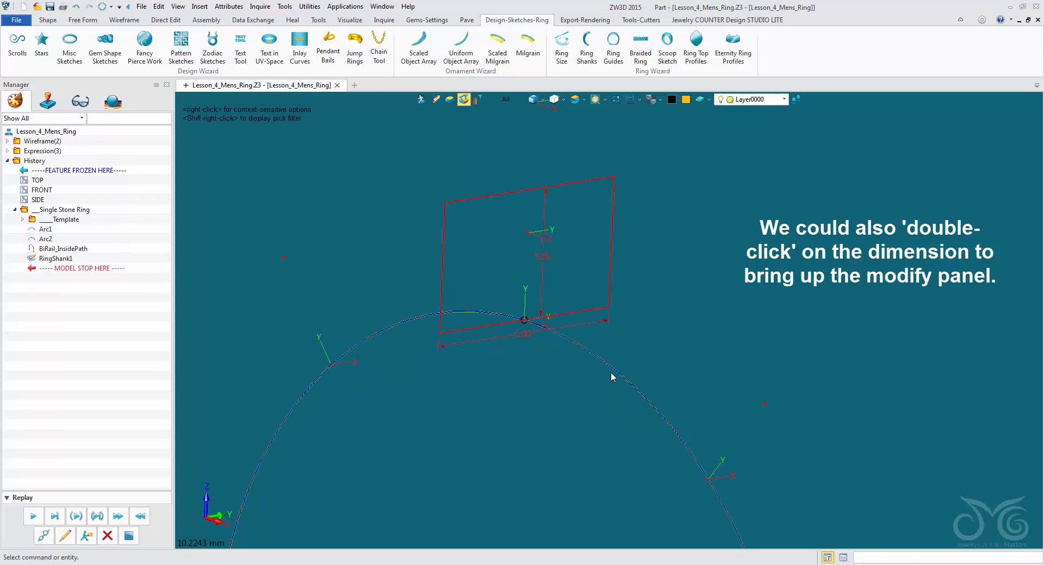
- Set the height dimension of the rectangular shank sketch to 2.58 mm
right_click(548, 258)
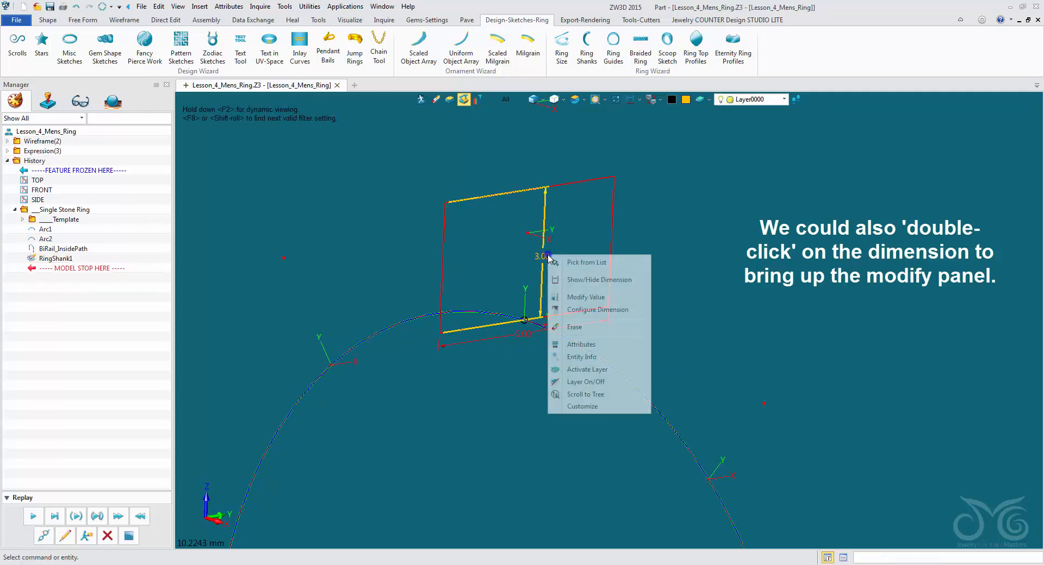
click(566, 298)
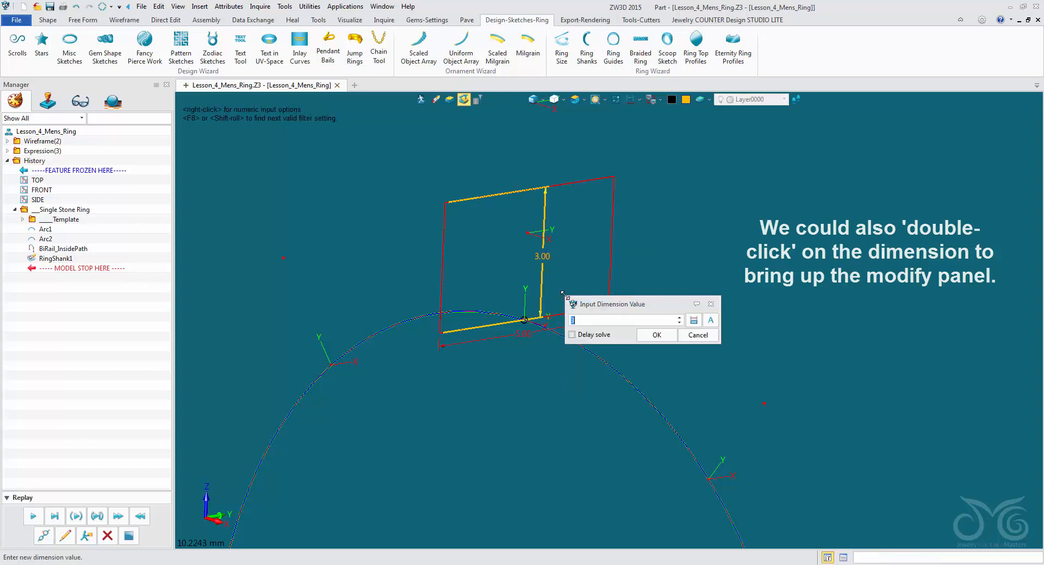
text(2.58)
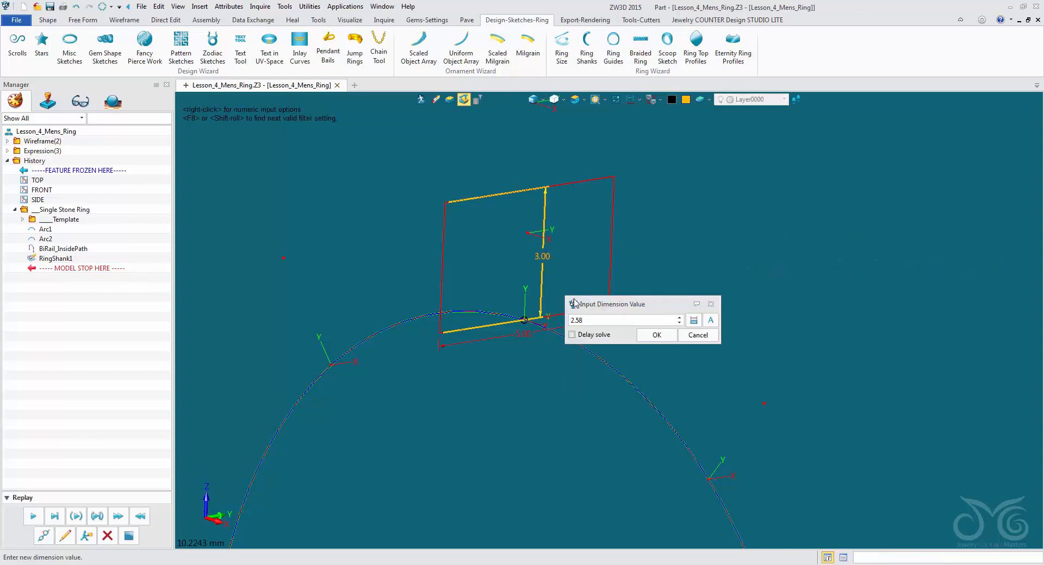
click(646, 335)
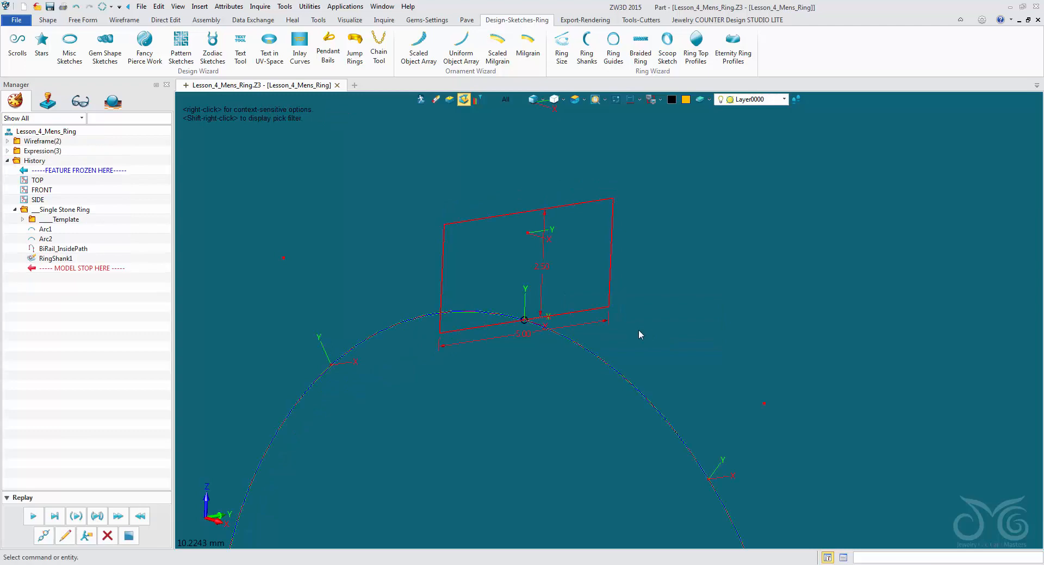
scroll(638, 329, down, 5)
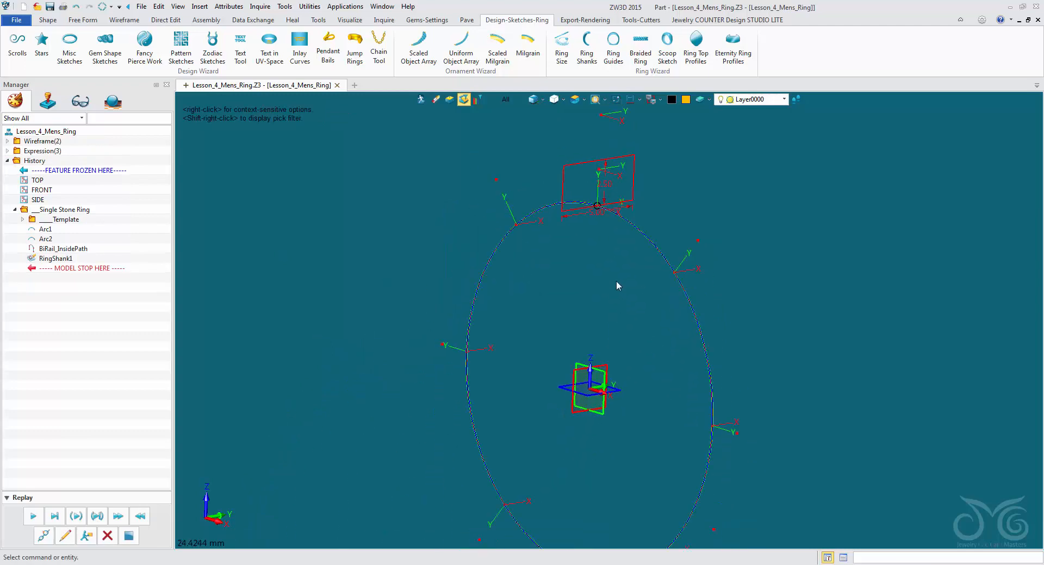
middle_drag(616, 282, 596, 249)
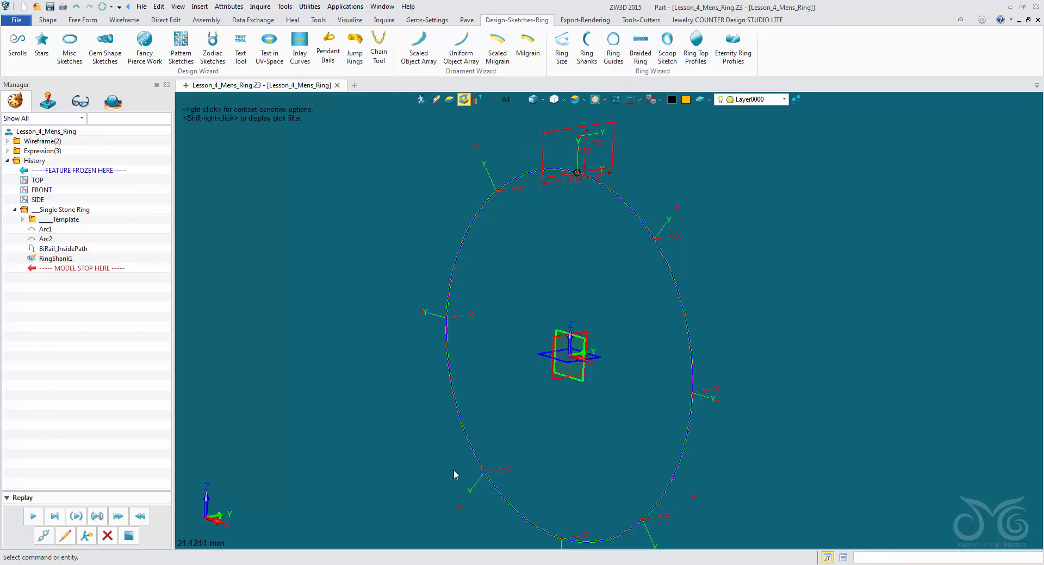
mouse_move(532, 289)
middle_down()
mouse_move(497, 381)
mouse_move(499, 356)
middle_up()
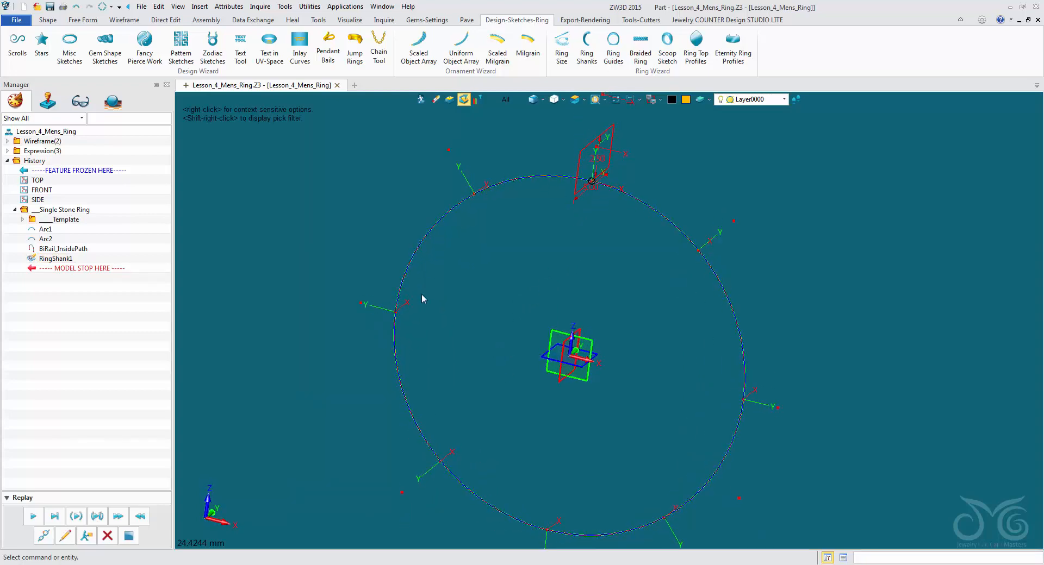
click(47, 20)
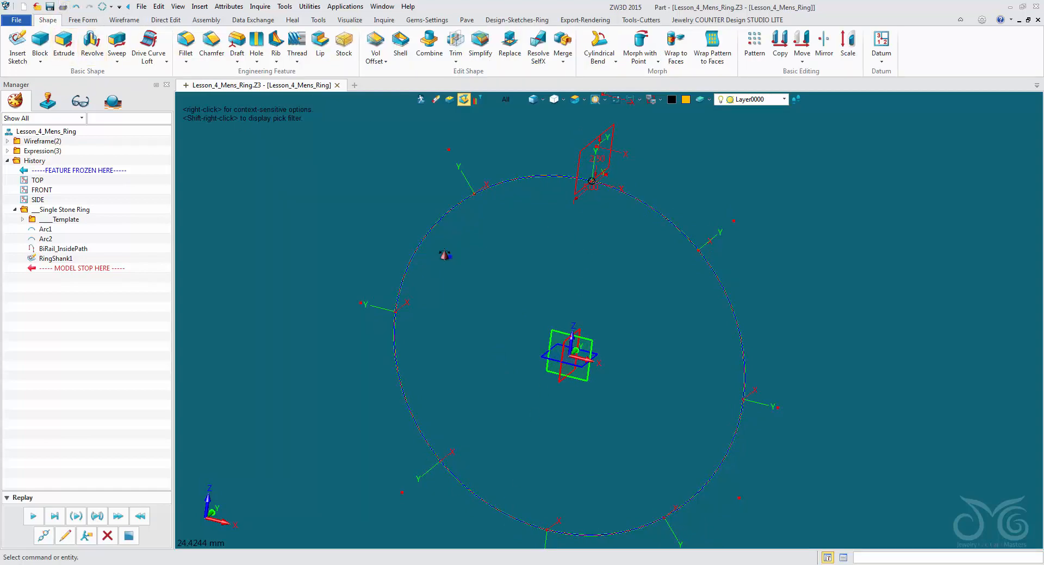
middle_drag(445, 261, 424, 253)
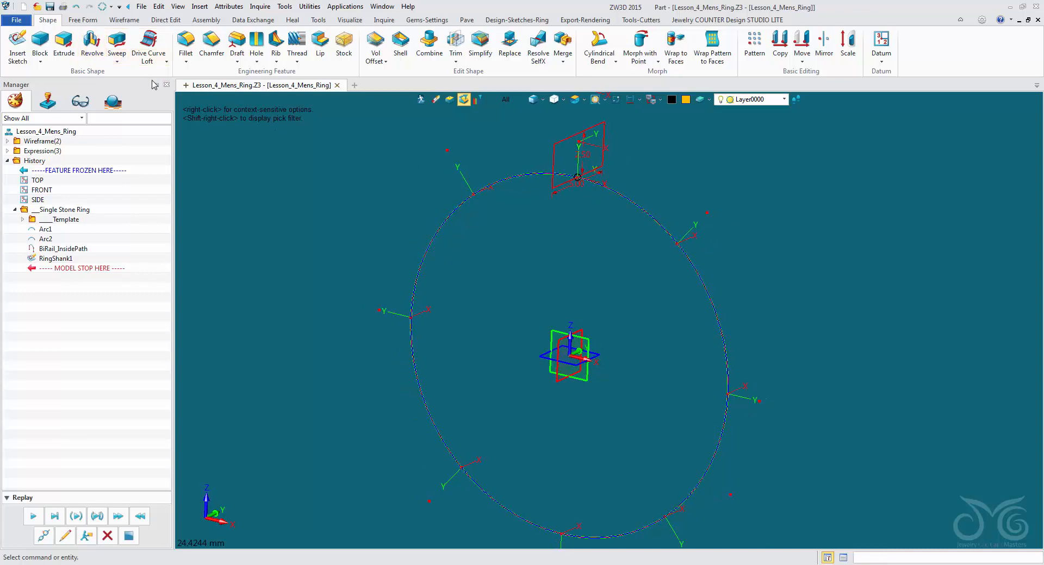
click(116, 43)
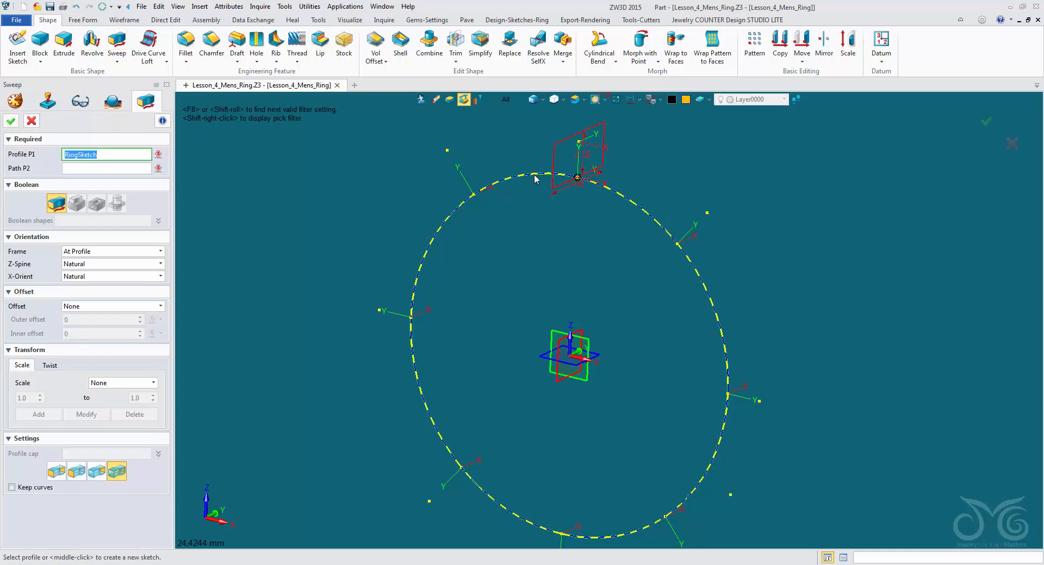
click(155, 42)
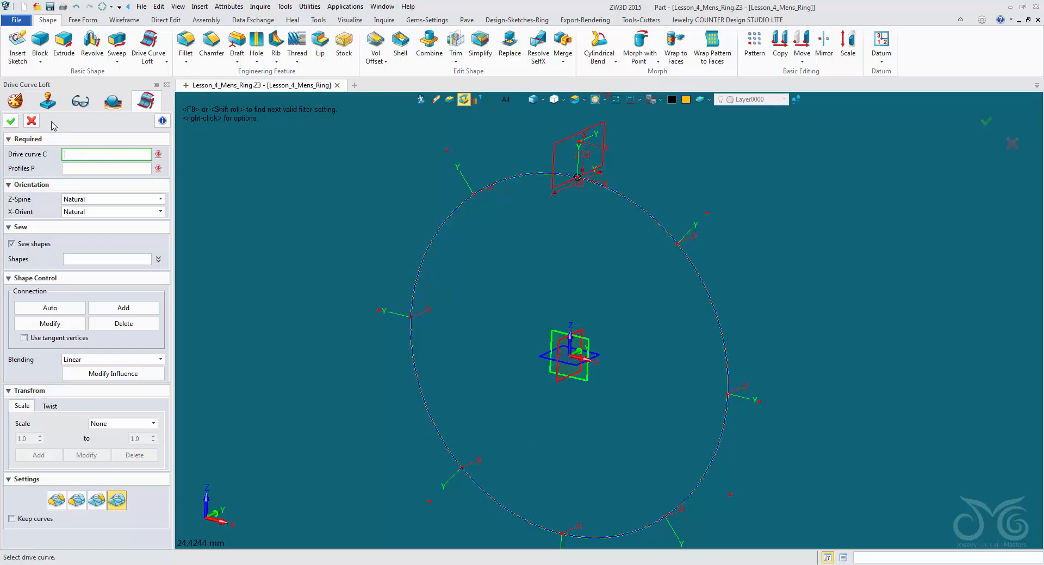
click(32, 121)
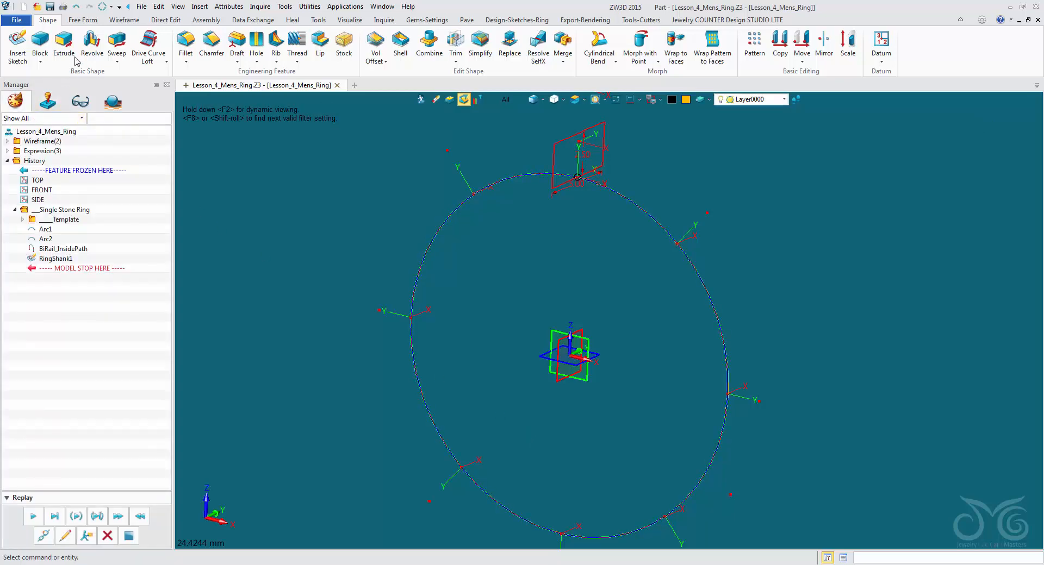
- Revolve the rectangular shank sketch about the Y axis as a one-sided 360° base shape without end caps
click(87, 46)
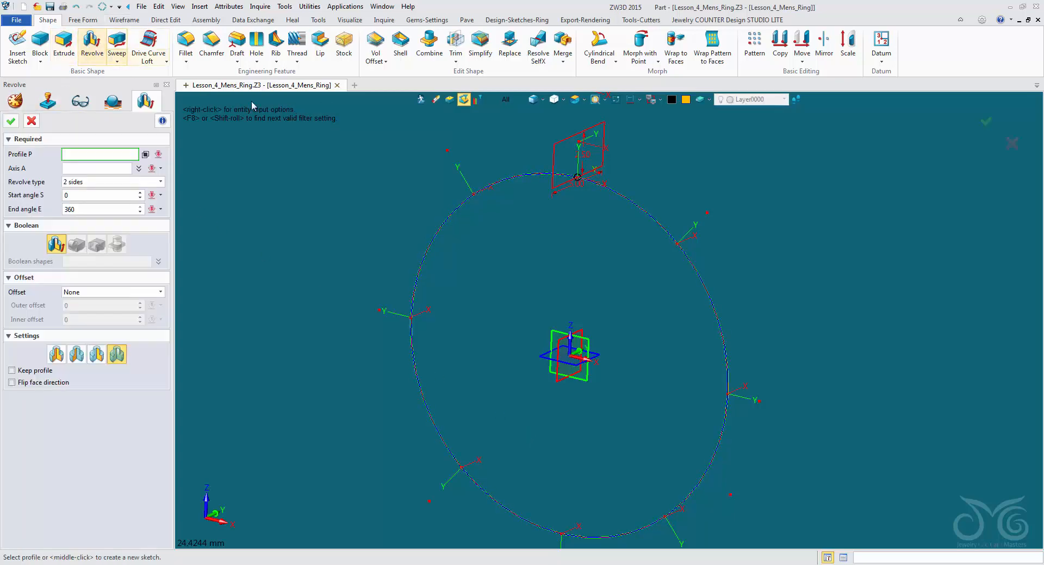
click(550, 162)
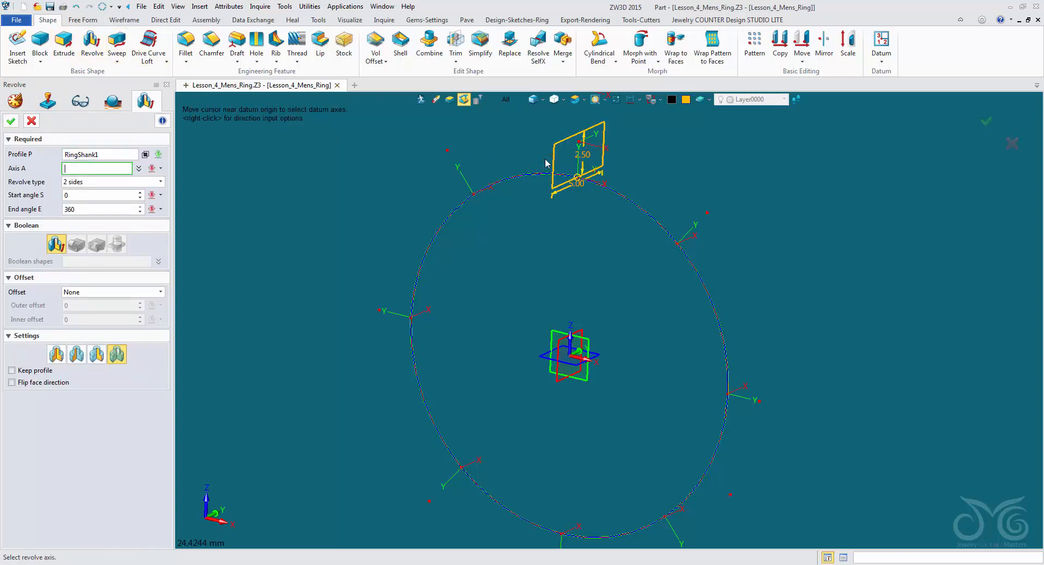
right_click(565, 265)
click(598, 284)
click(160, 182)
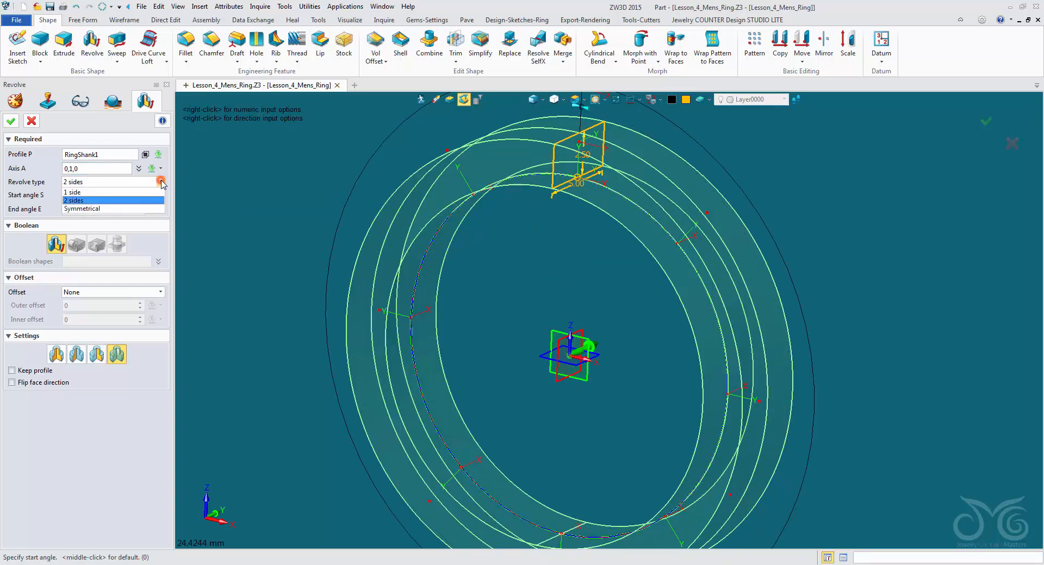
click(97, 192)
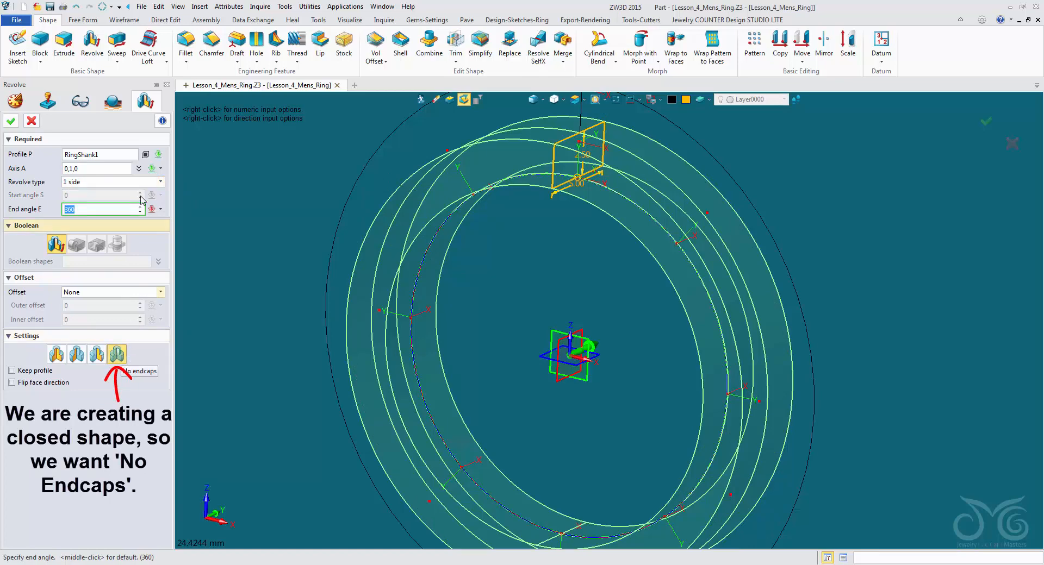
click(11, 121)
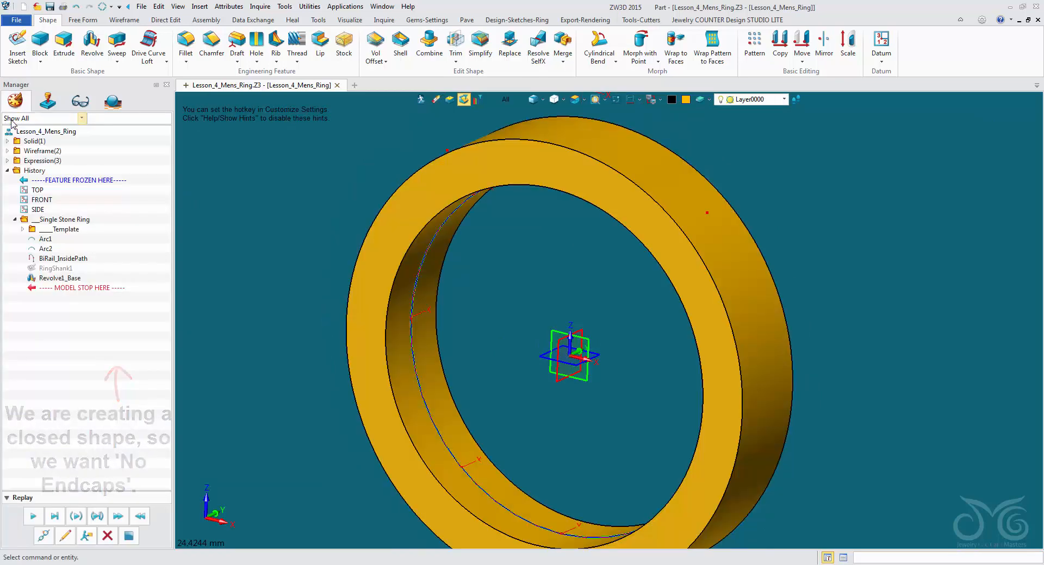
- Save the ring model as Lesson_4_Mens_Ring in the JCDLITE_Designs folder
scroll(342, 230, down, 2)
middle_drag(318, 225, 386, 228)
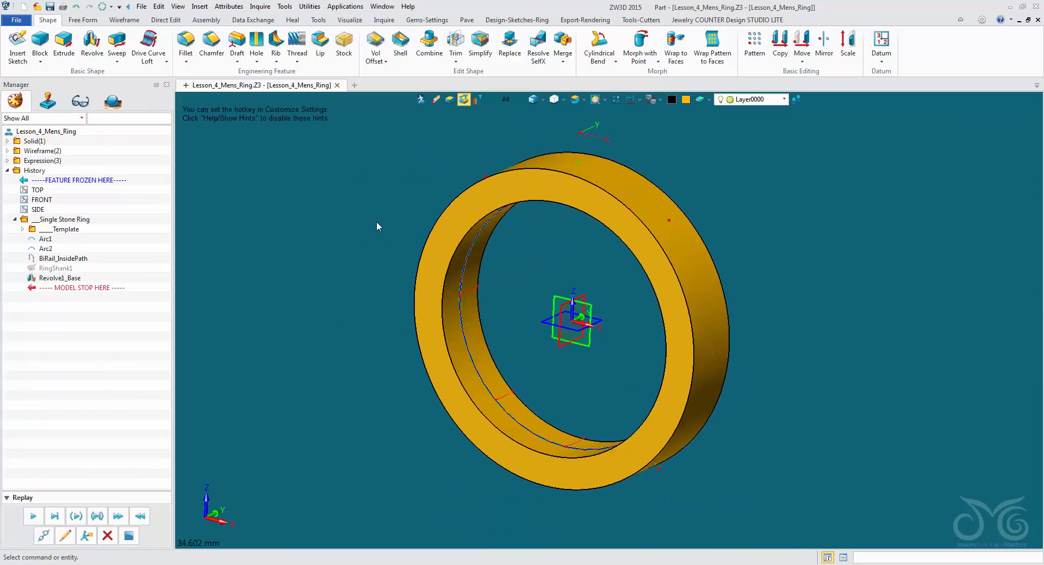
key(ctrl+s)
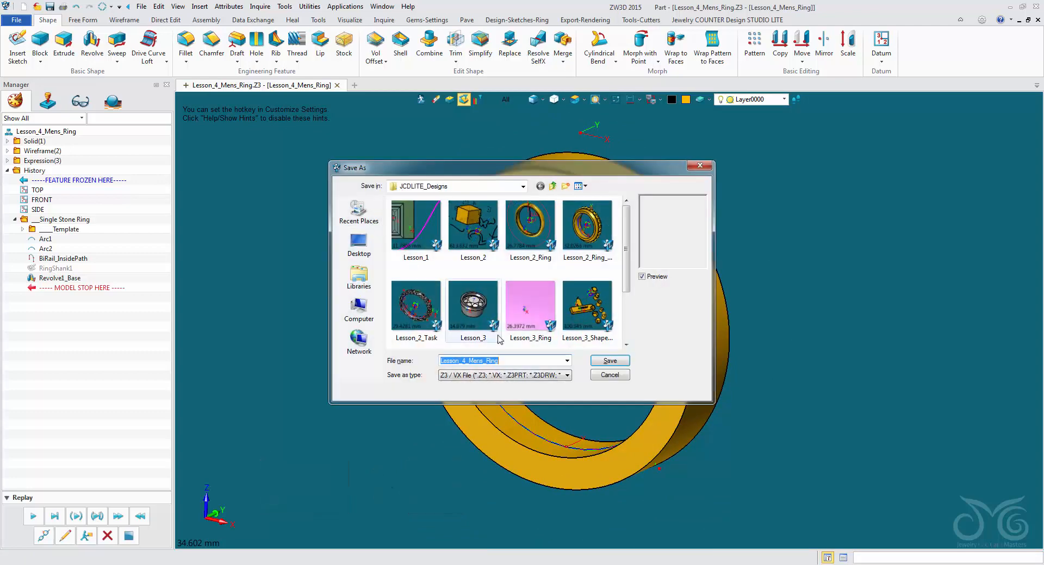
click(603, 361)
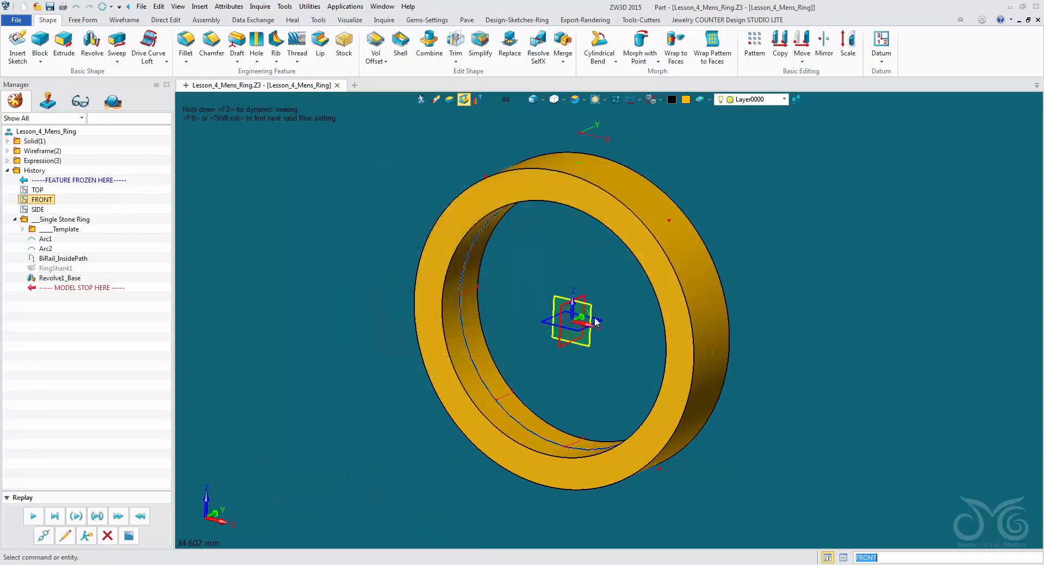
- Divide the ring solid into two halves with the FRONT datum plane as the cutter
middle_drag(566, 266, 472, 181)
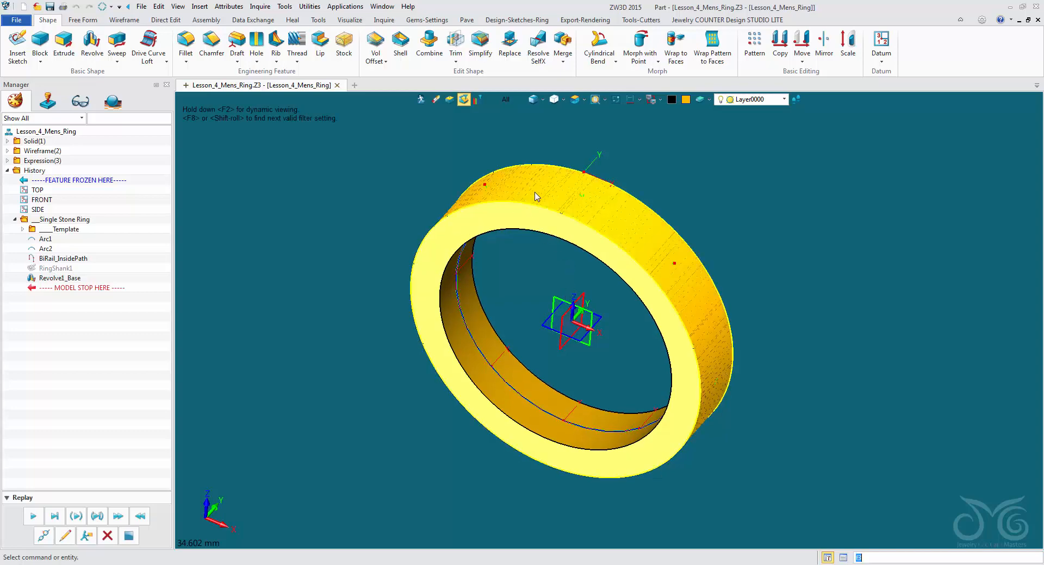
middle_drag(726, 453, 777, 401)
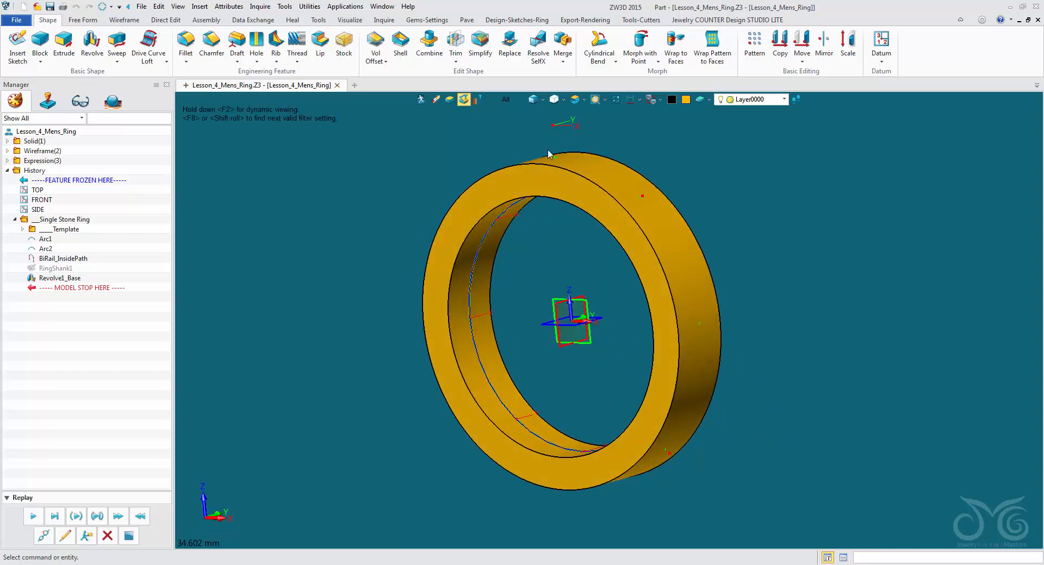
click(455, 61)
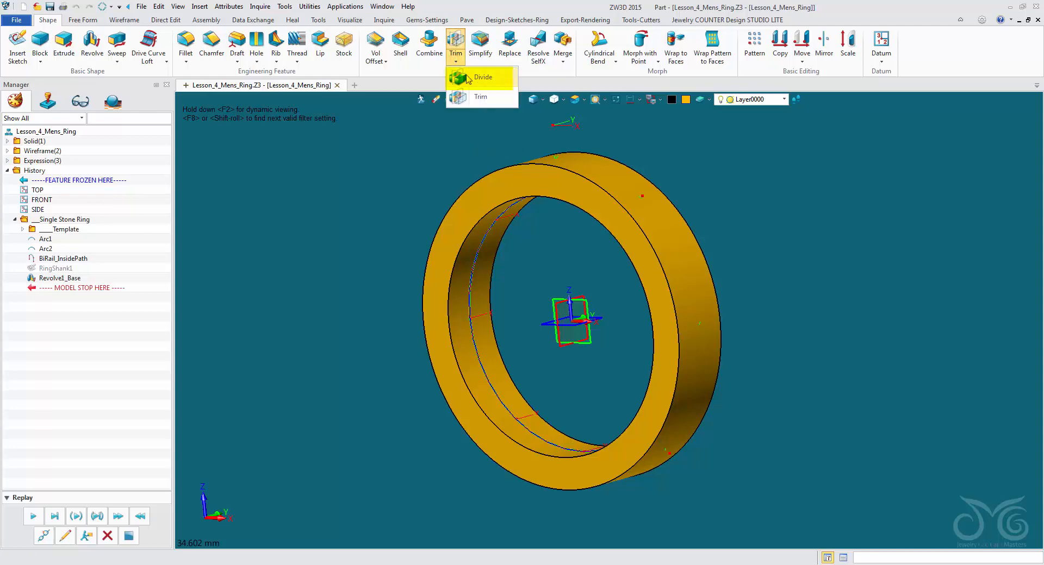
click(468, 80)
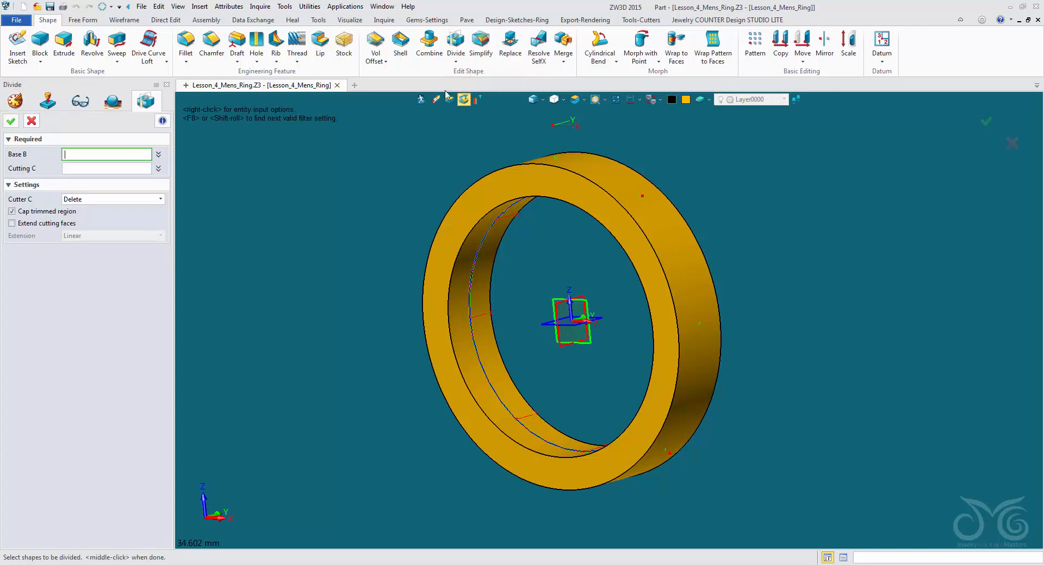
middle_drag(405, 135, 406, 160)
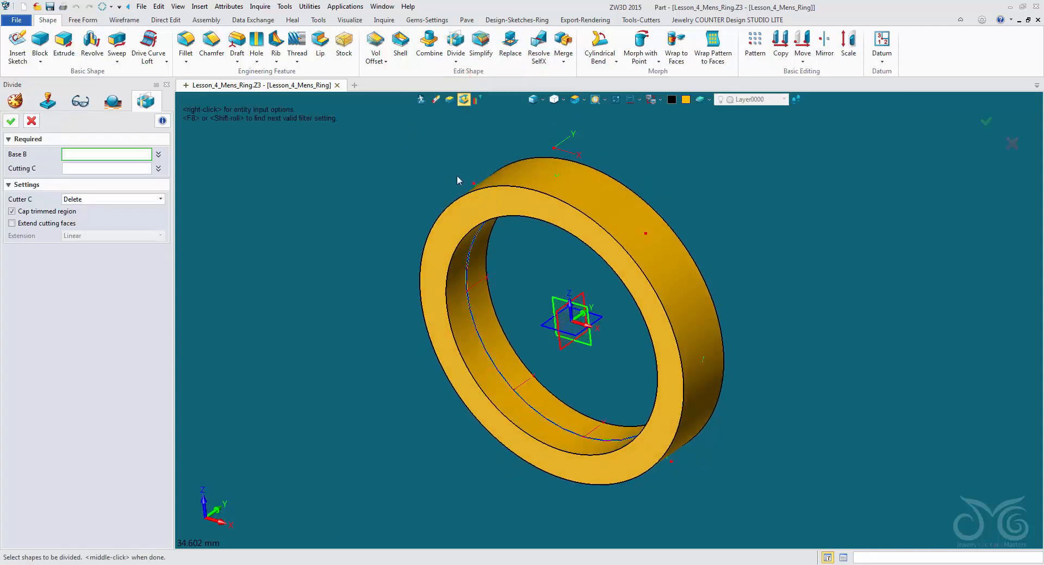
click(492, 189)
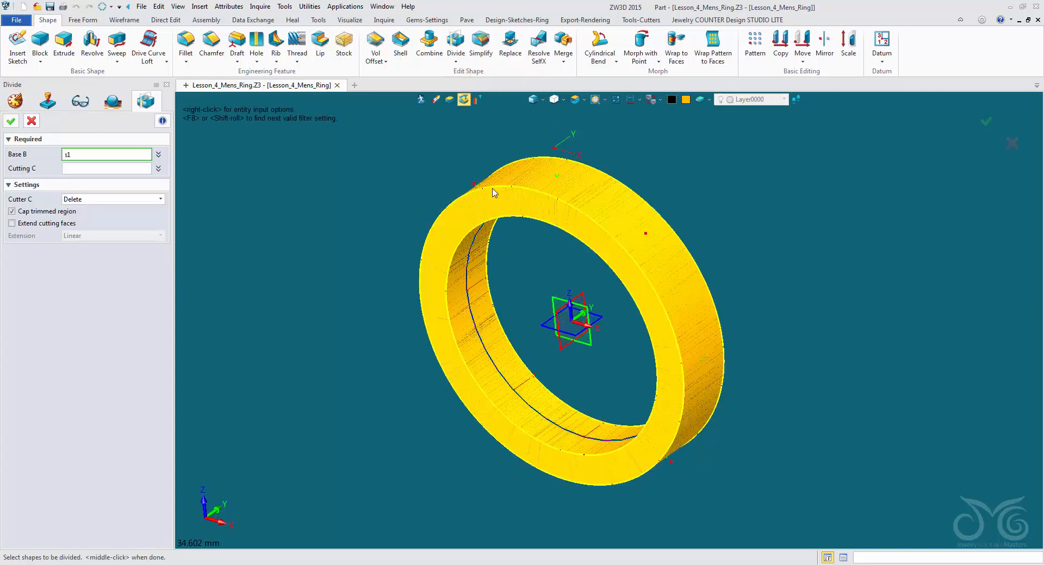
click(112, 170)
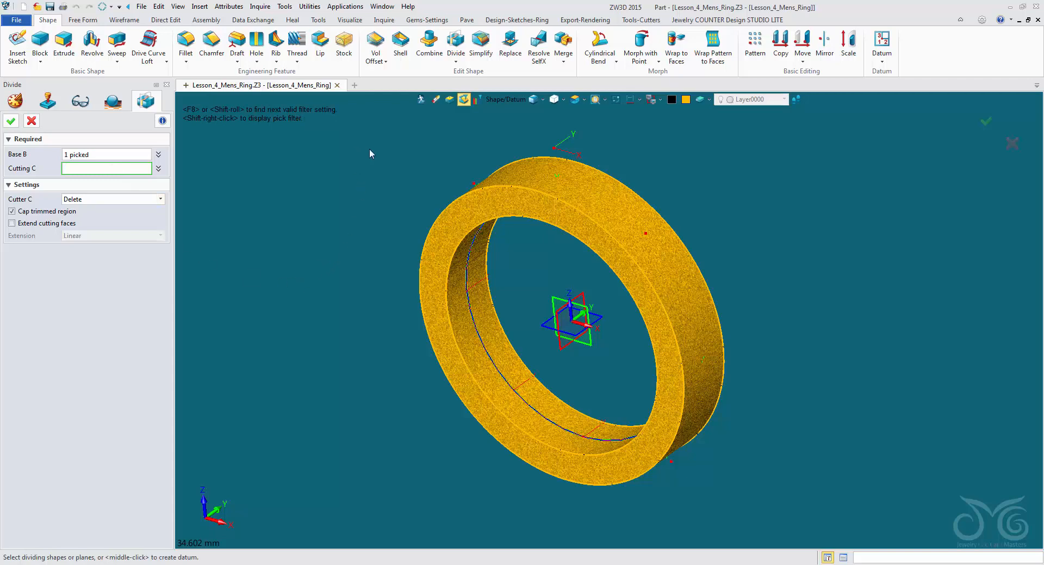
middle_drag(369, 154, 361, 227)
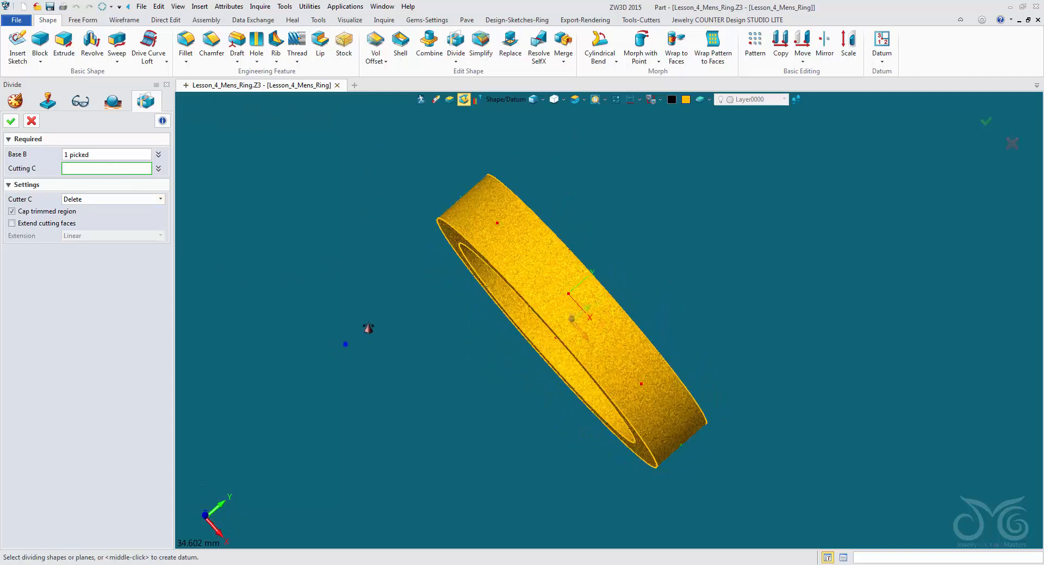
right_drag(368, 329, 364, 203)
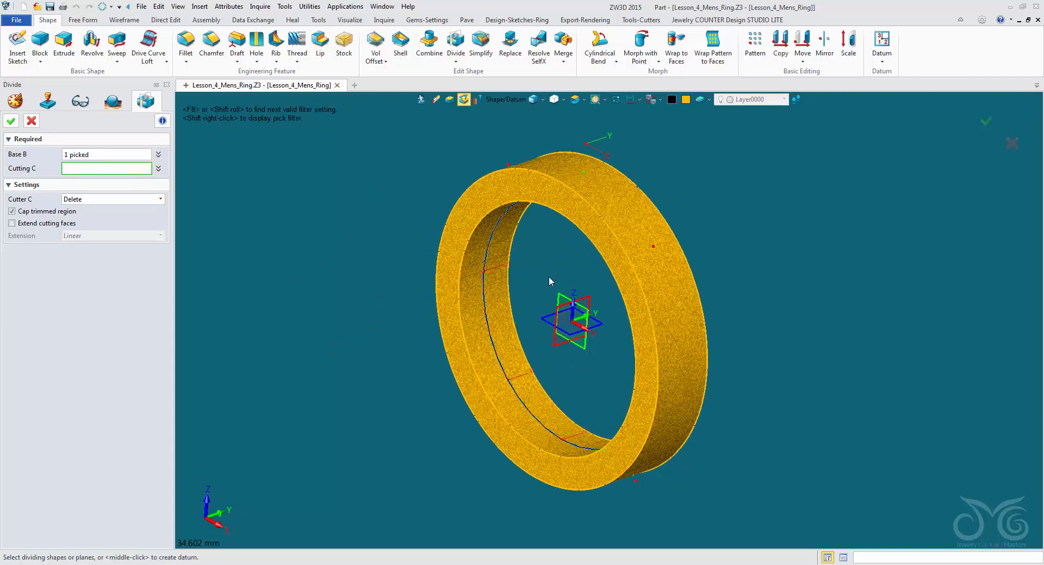
click(560, 296)
click(559, 298)
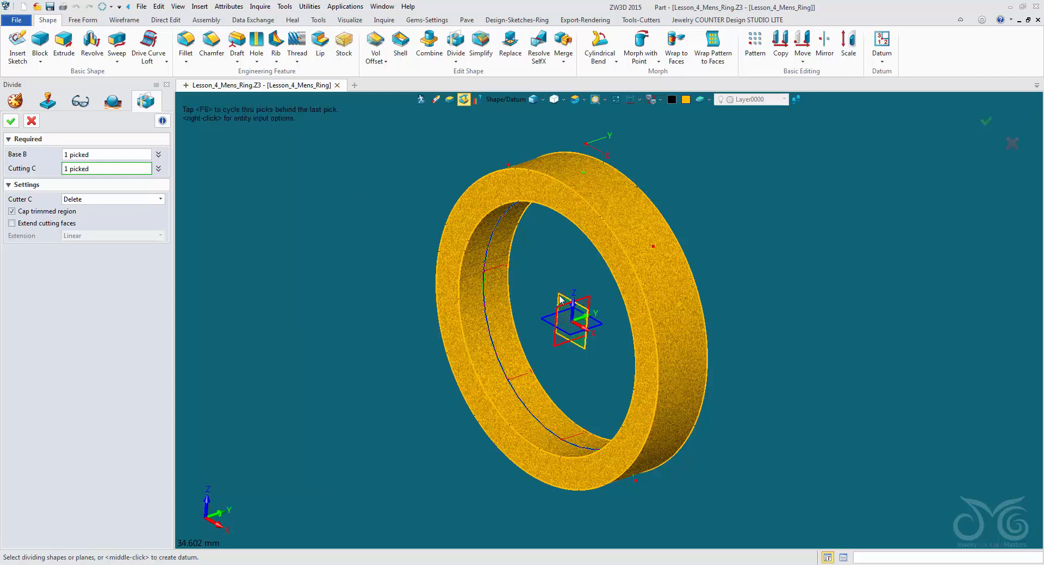
click(11, 121)
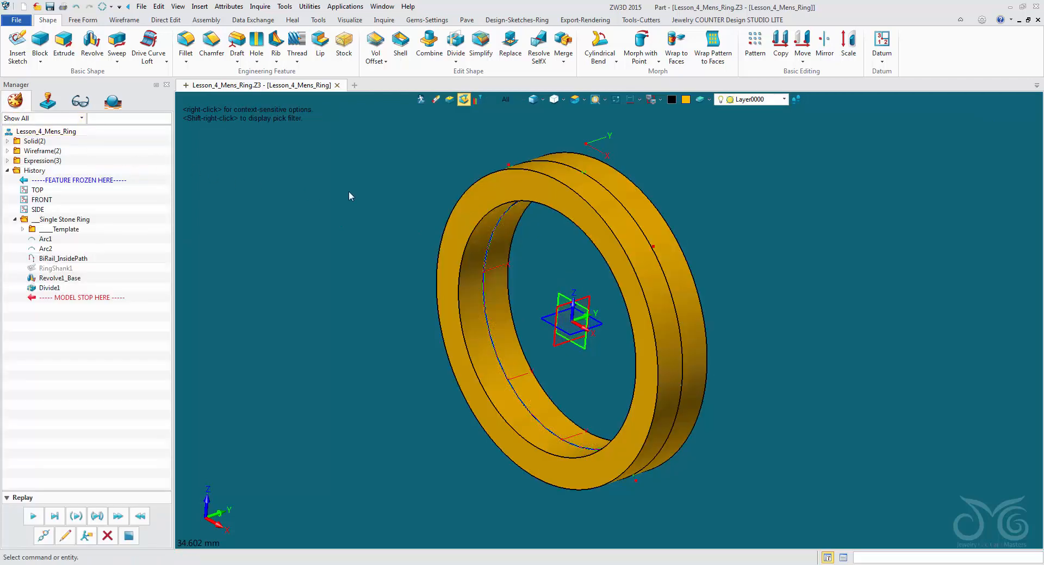
- Restrict the pick filter to shapes and erase the ring half on the negative Y side of the FRONT plane
middle_drag(414, 151, 398, 150)
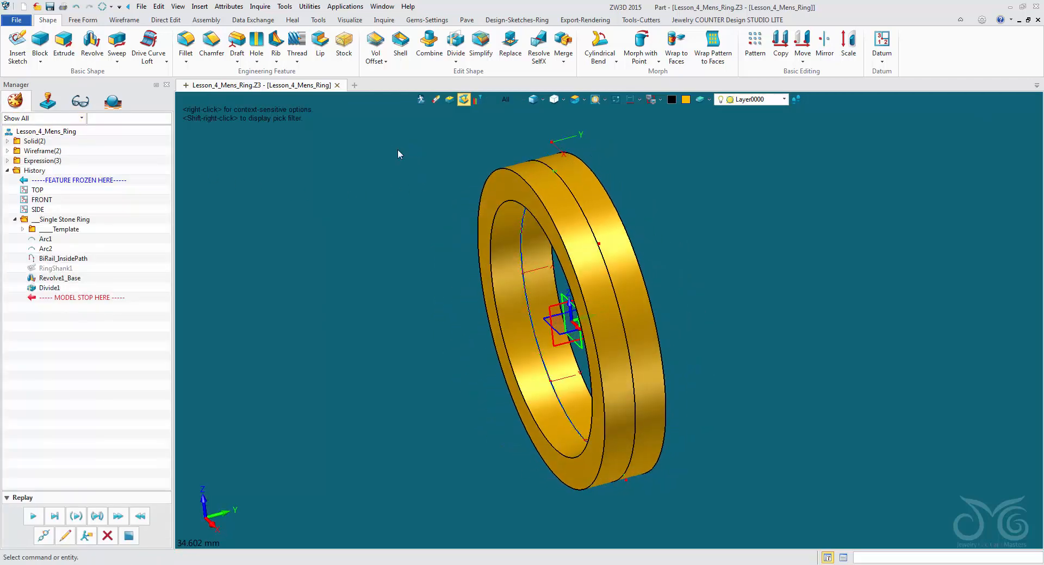
click(502, 103)
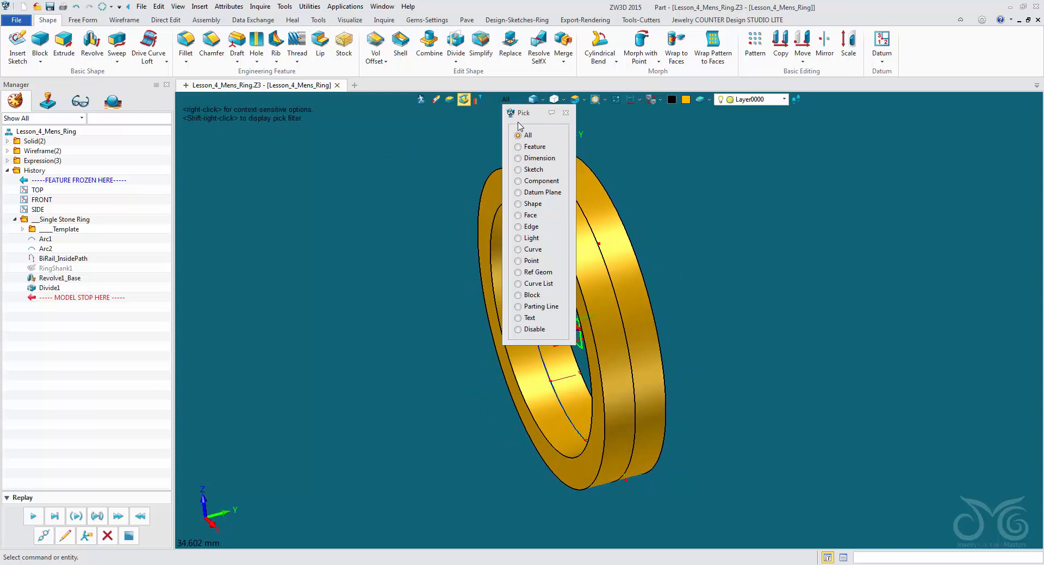
click(527, 206)
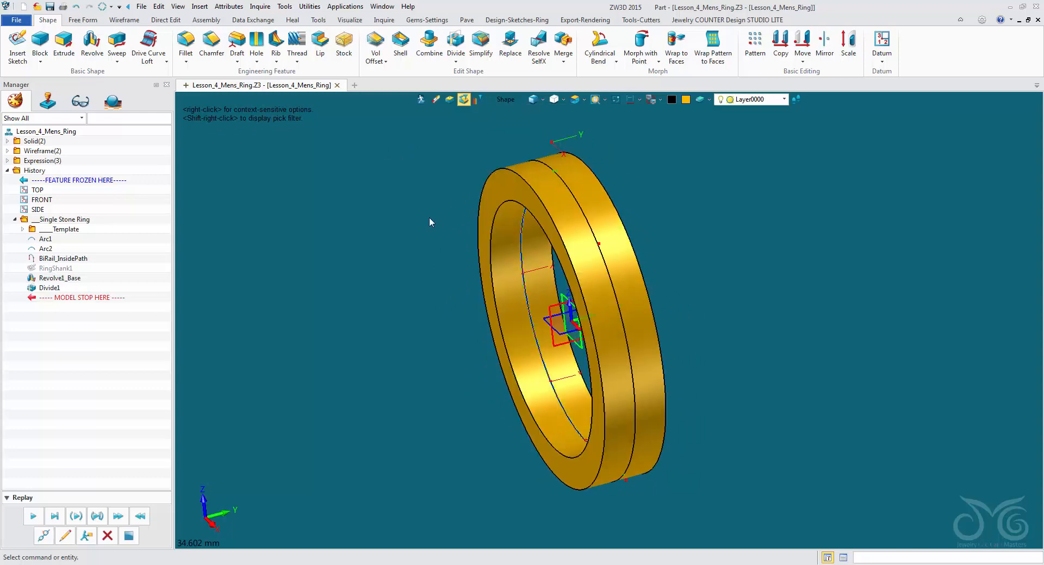
middle_drag(429, 222, 444, 219)
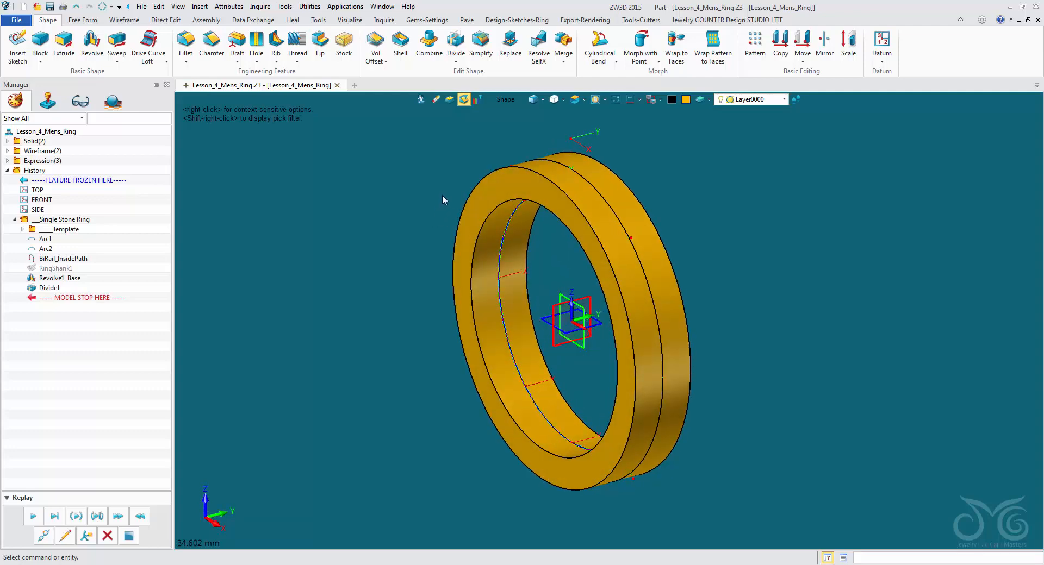
right_click(478, 202)
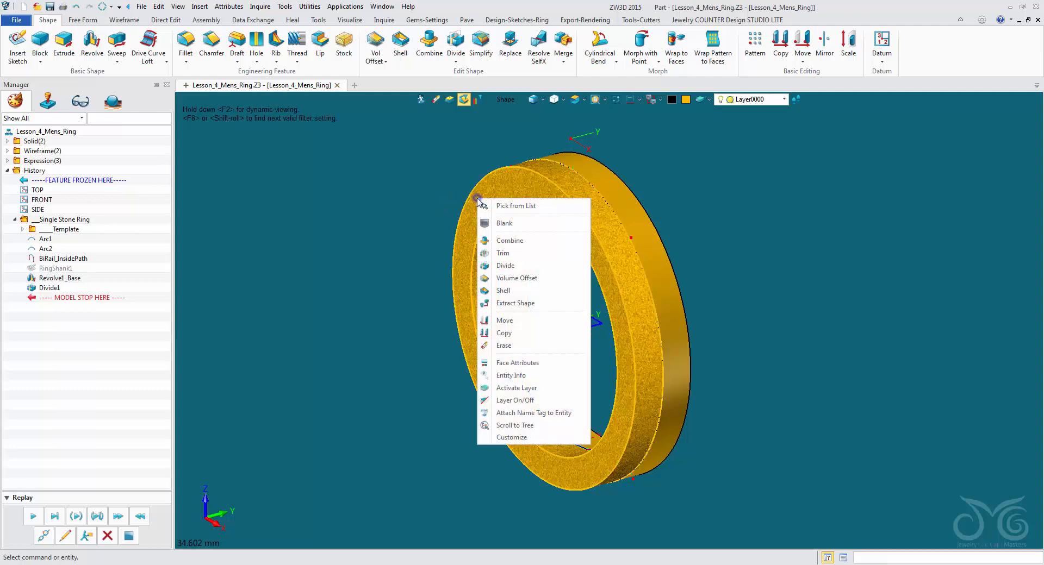
click(504, 347)
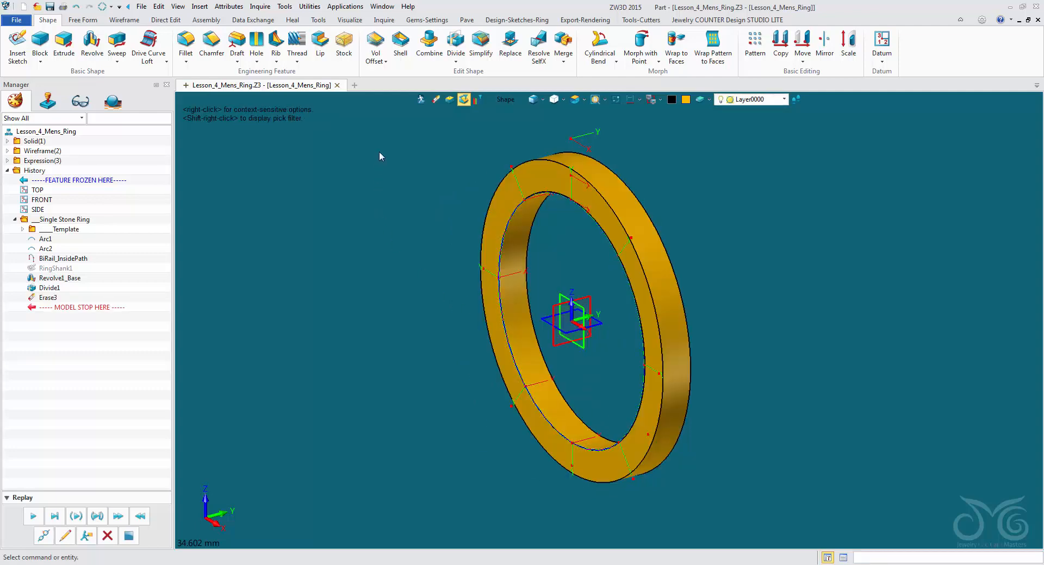
- Offset the cut face of the remaining ring half by -0.75 mm with Face Offset
click(375, 58)
click(383, 78)
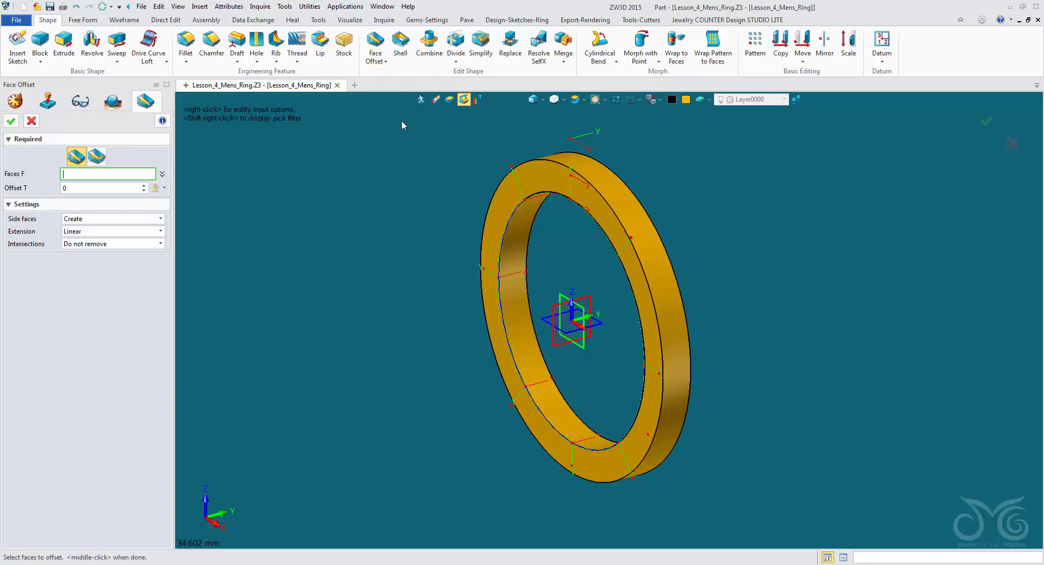
click(492, 202)
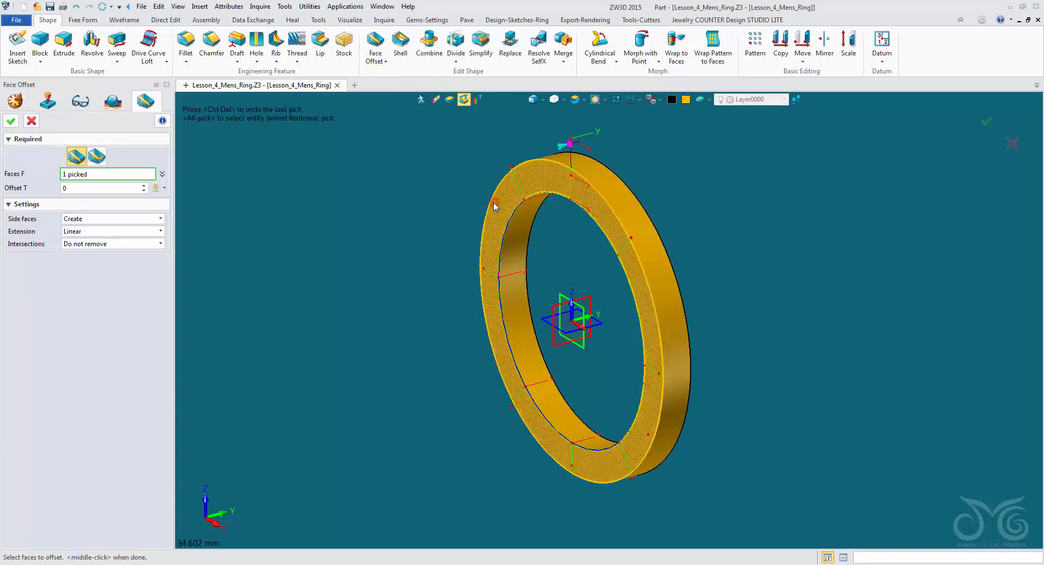
right_drag(446, 195, 432, 189)
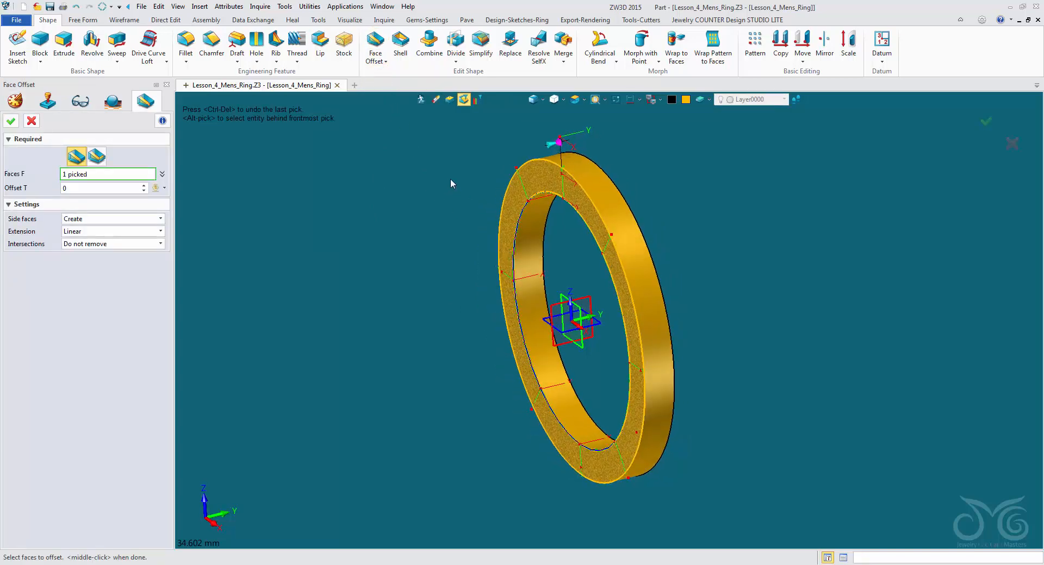
drag(552, 151, 558, 146)
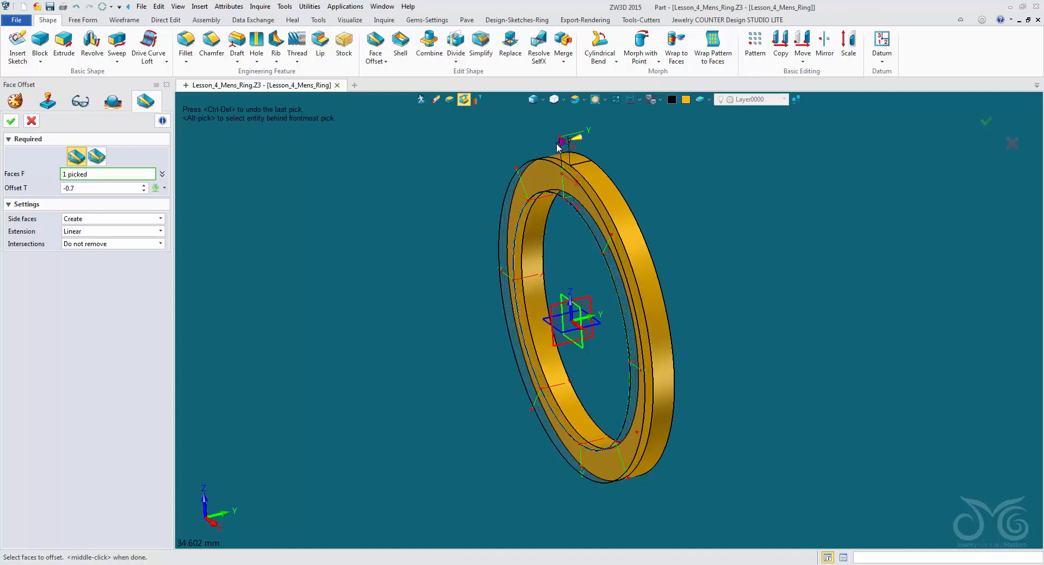
click(79, 188)
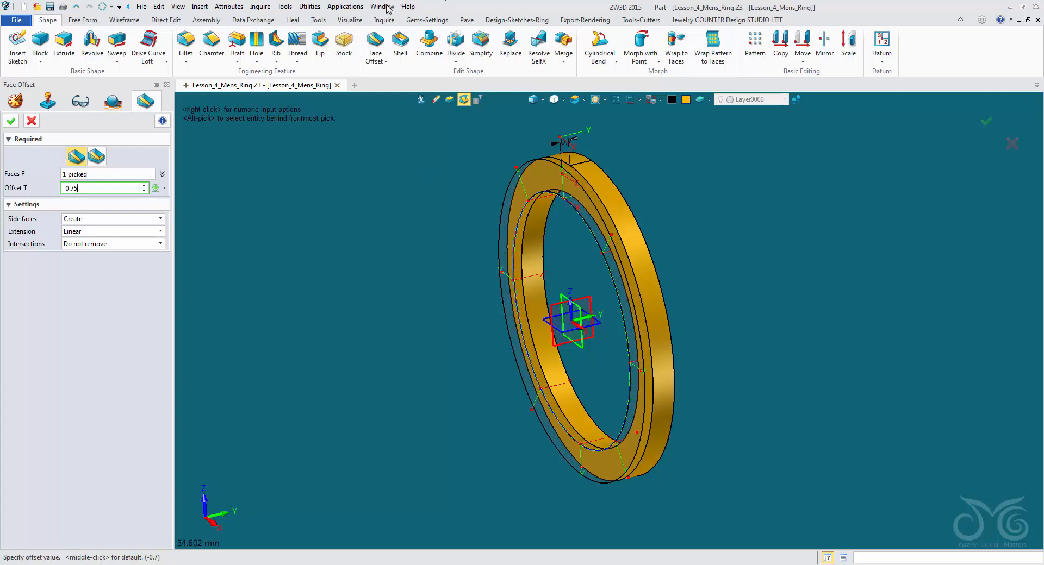
click(12, 124)
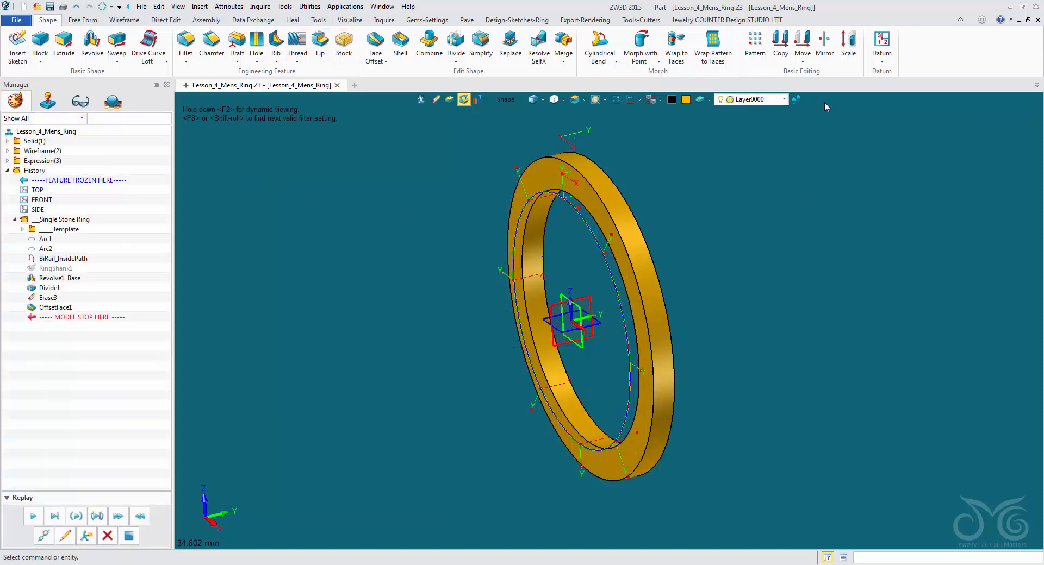
- Mirror a copy of the ring half about the FRONT datum plane as a separate base shape
click(824, 39)
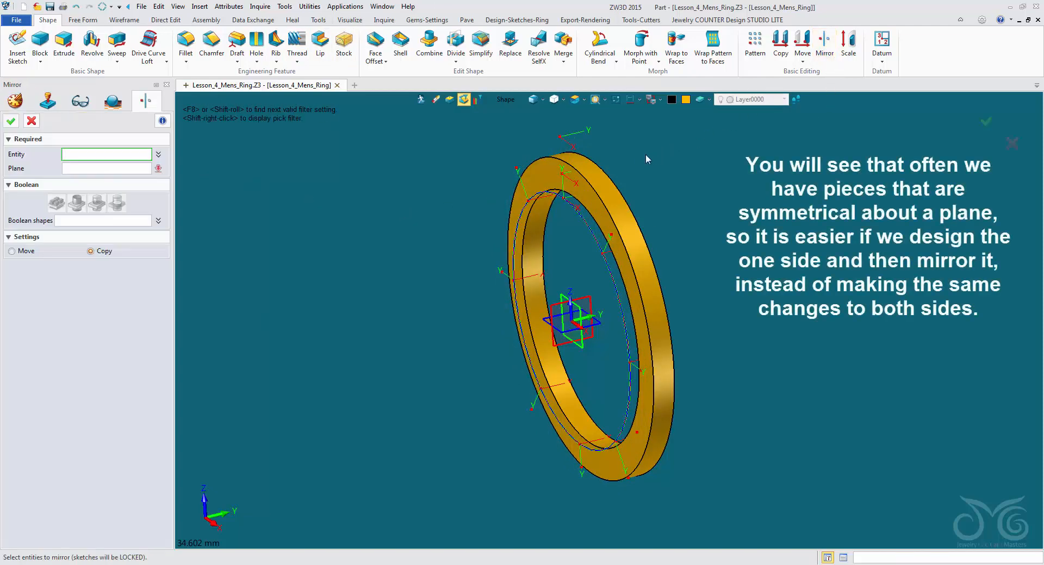
click(565, 173)
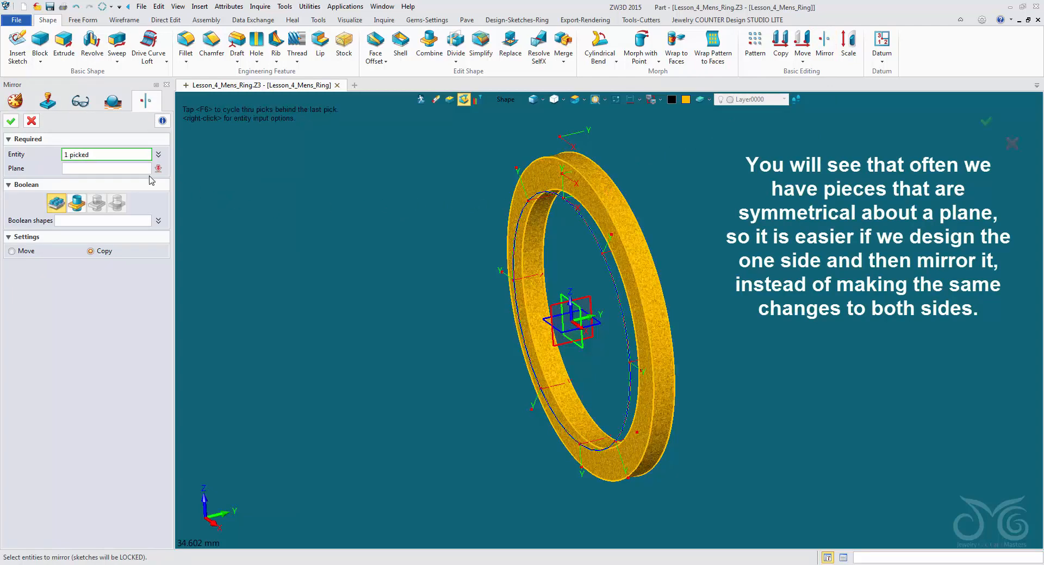
click(127, 170)
click(564, 298)
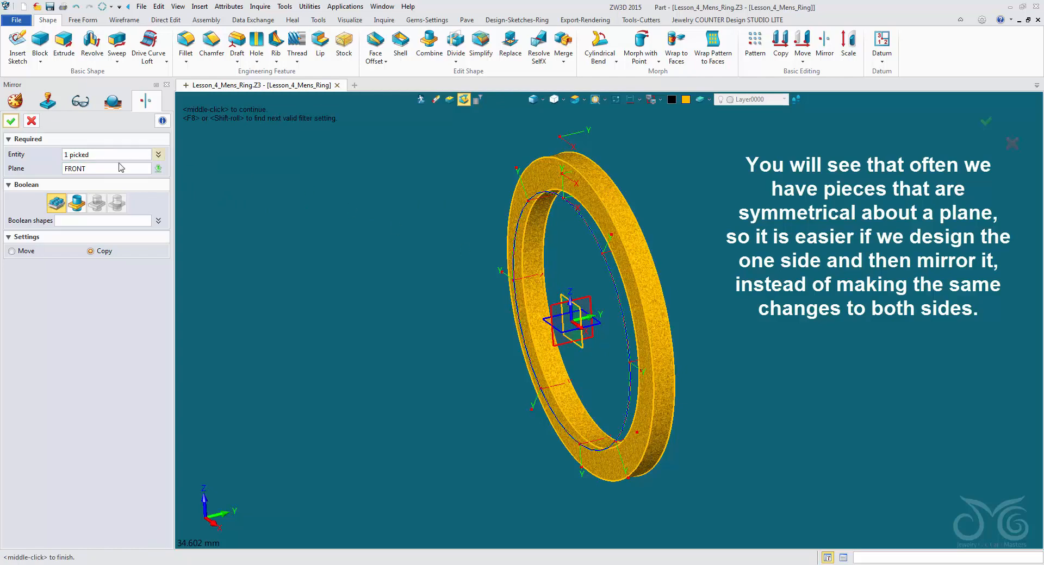
click(15, 124)
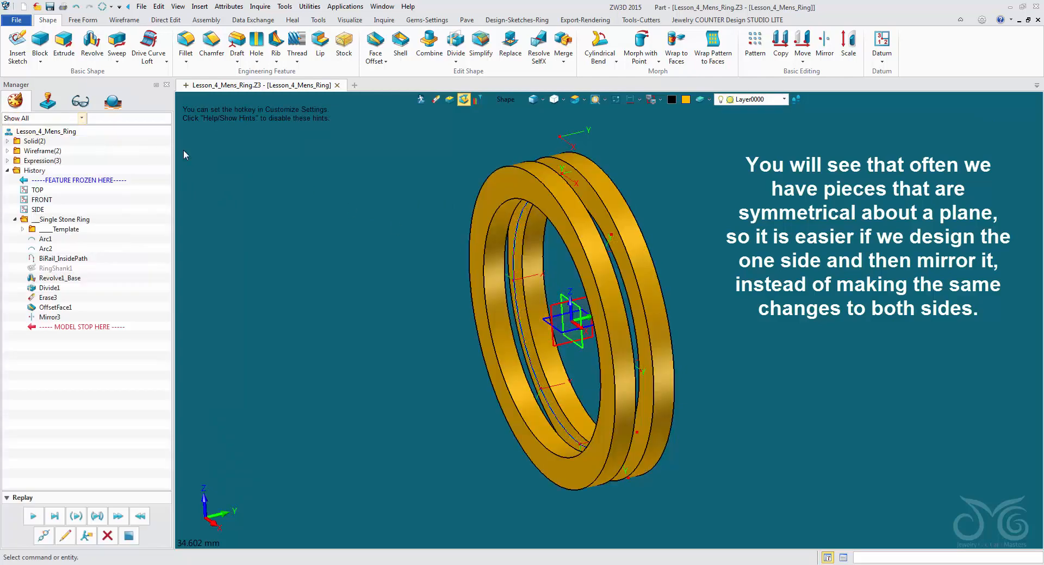
middle_drag(373, 178, 469, 191)
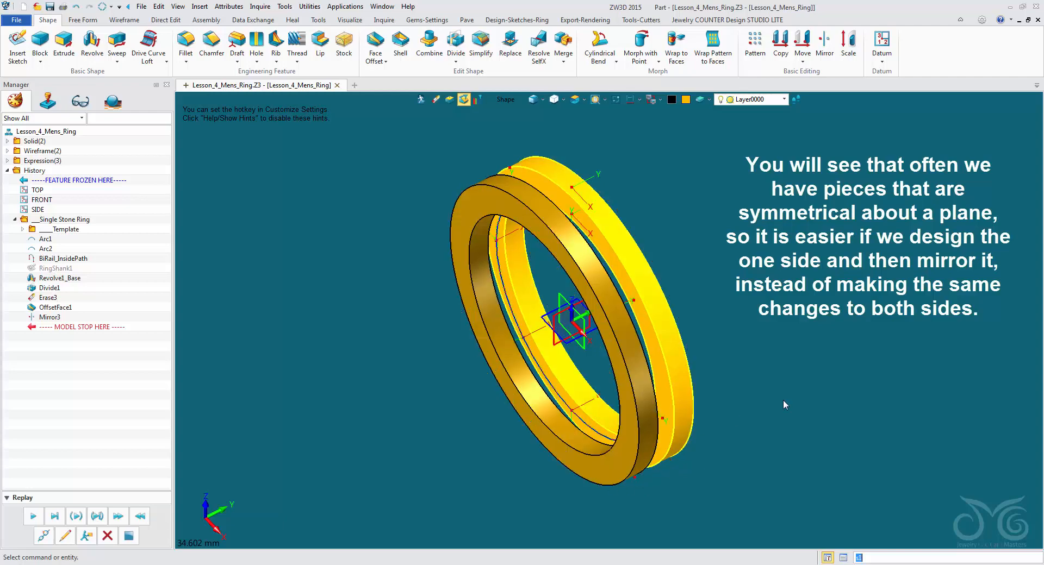
middle_drag(783, 400, 759, 398)
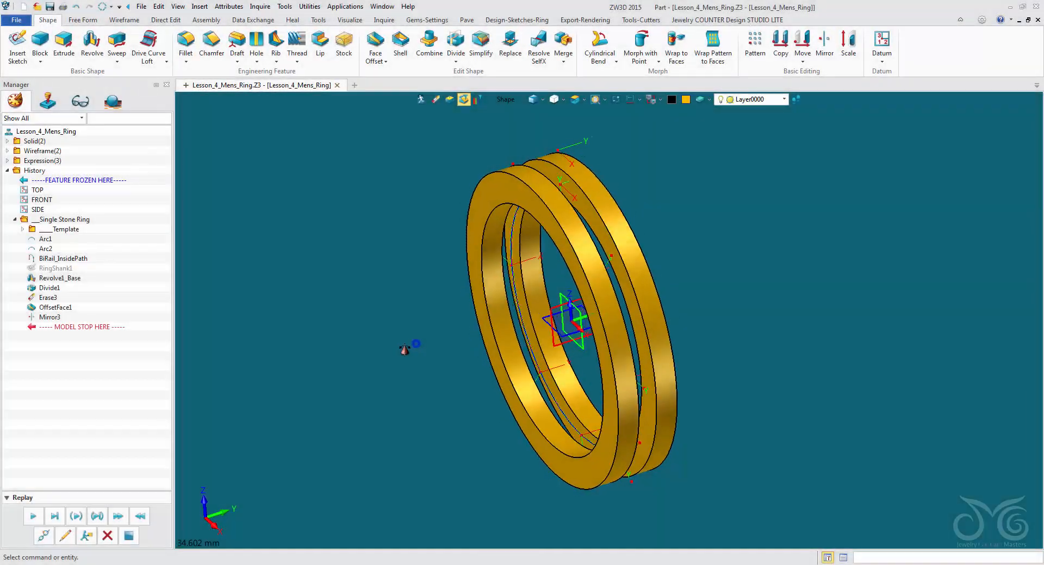
middle_drag(405, 349, 386, 354)
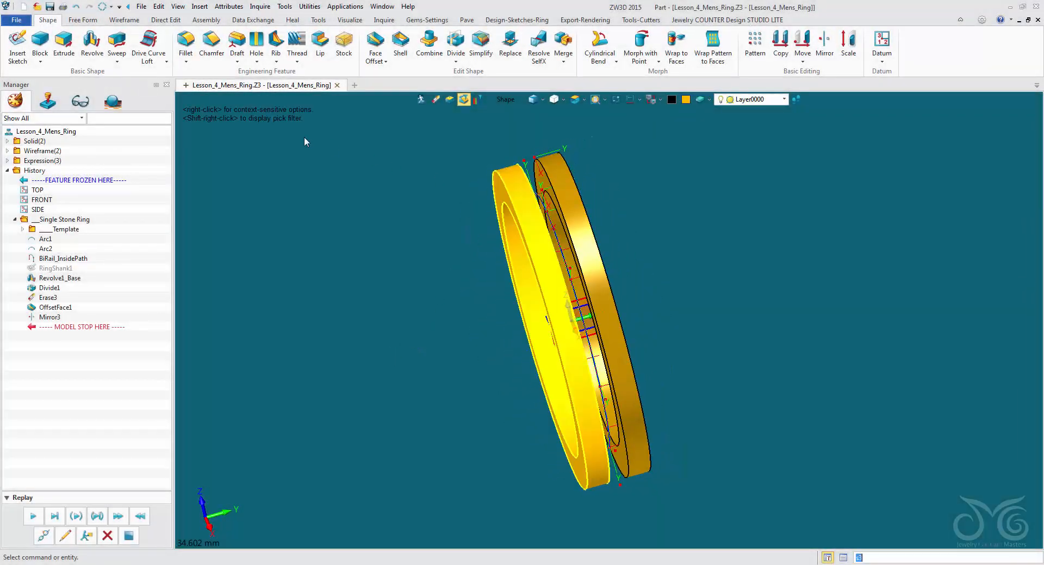
- Begin an Extrude with picking restricted to edges, using the outer edge of the +Y ring half's gap-side face as the profile
click(65, 46)
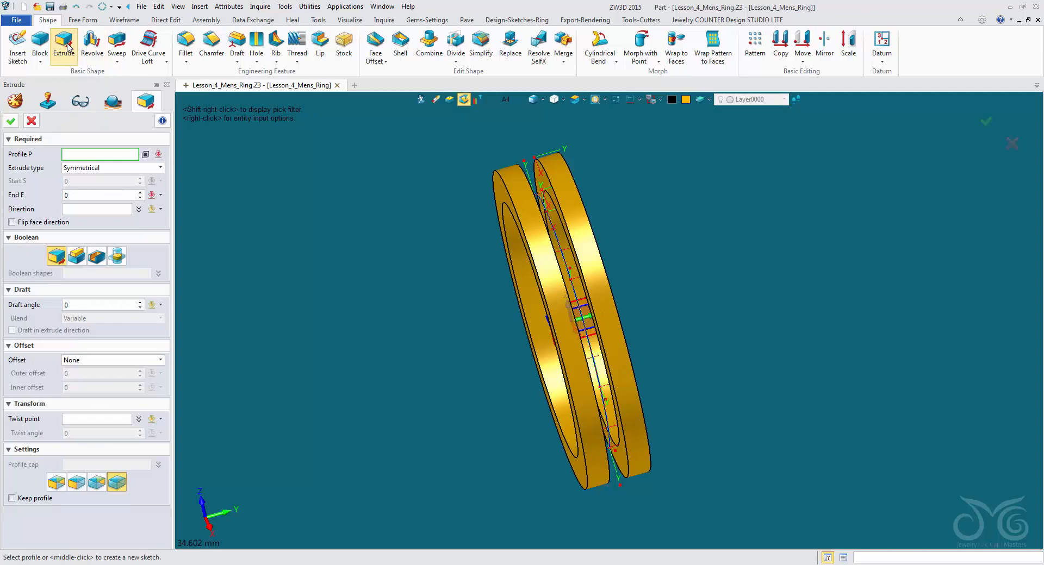
shift+right_click(500, 103)
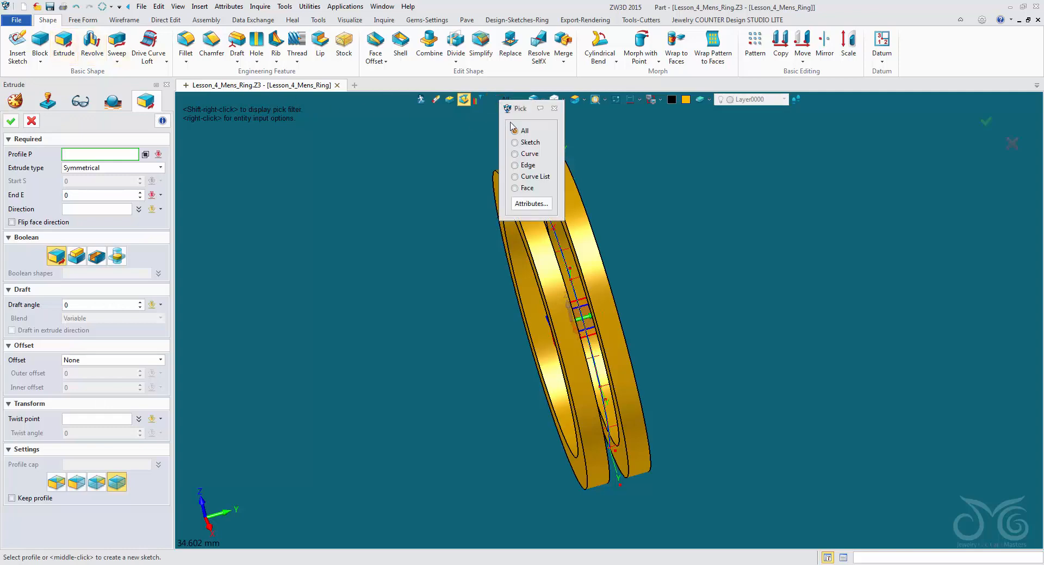
click(519, 166)
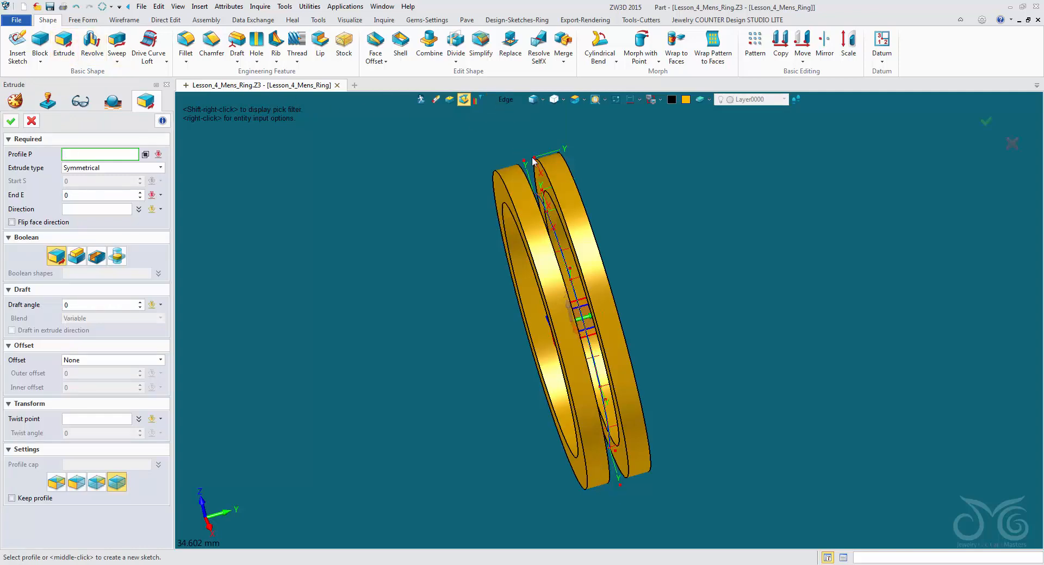
click(548, 181)
click(542, 176)
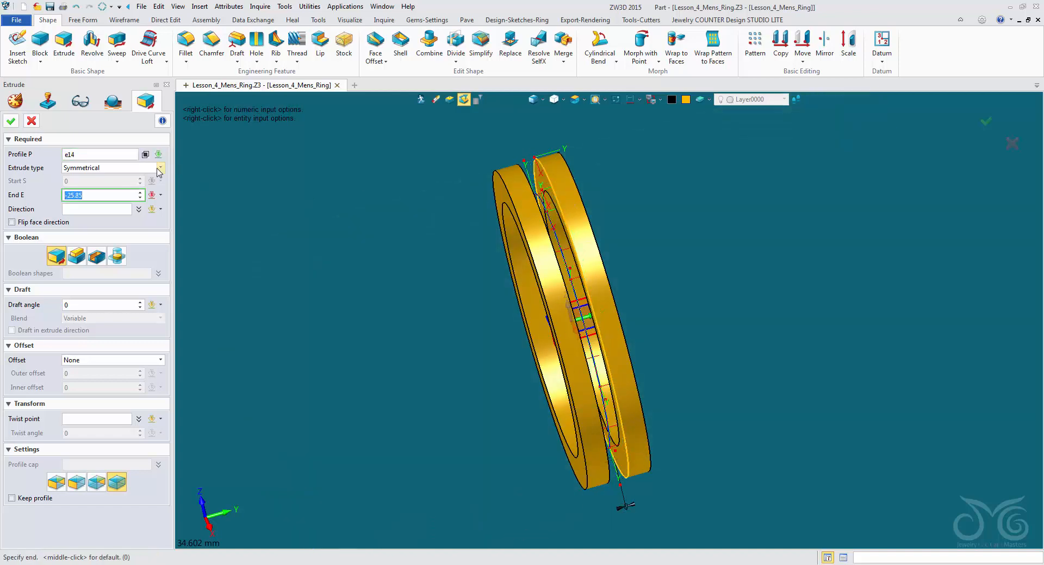
- Make the extrusion one-sided with an end distance of -1.5 mm, spanning the gap between the ring halves
click(161, 167)
click(74, 175)
scroll(412, 271, up, 5)
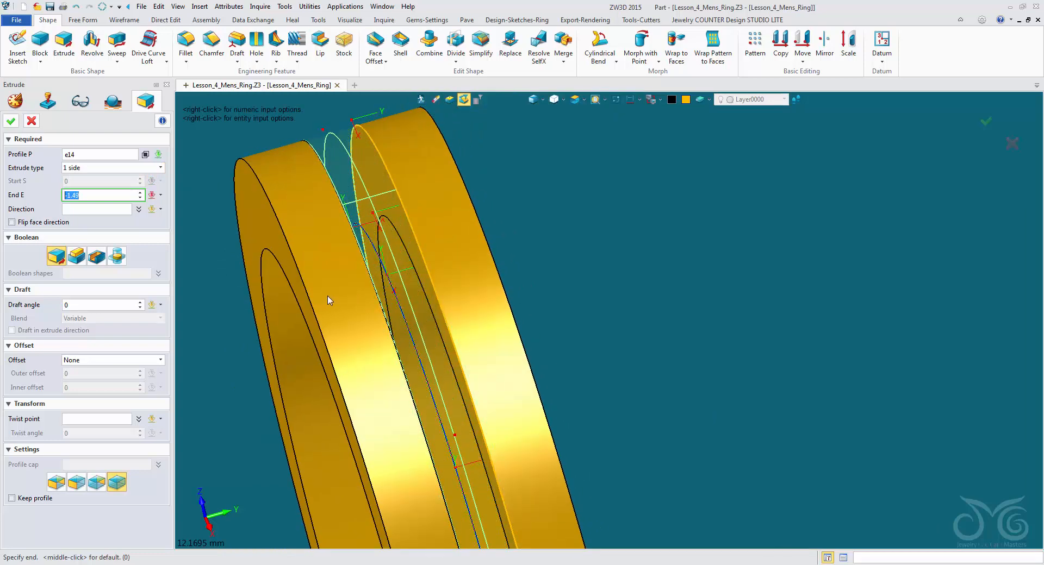
right_drag(328, 297, 411, 303)
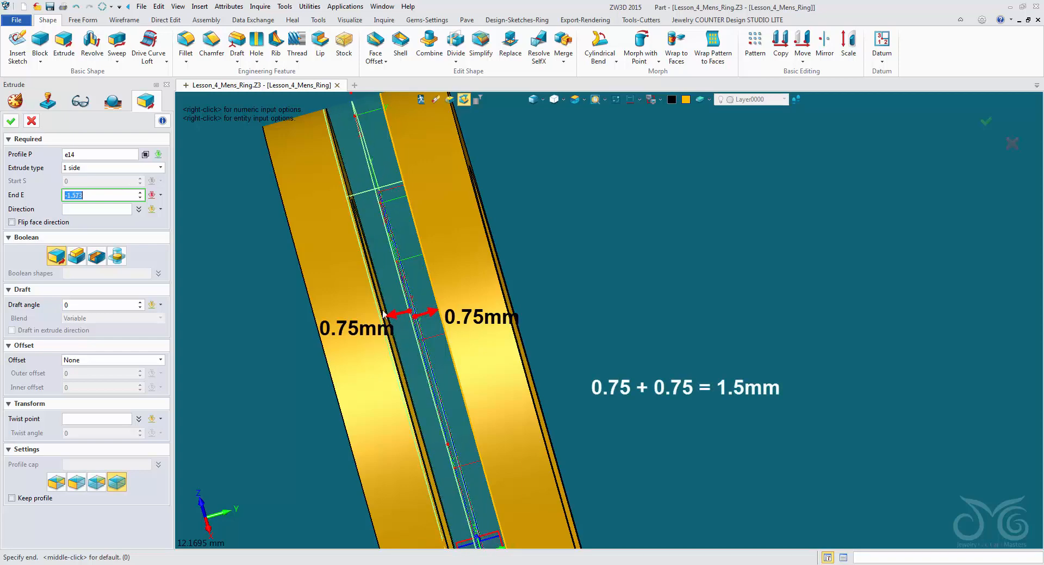
click(382, 315)
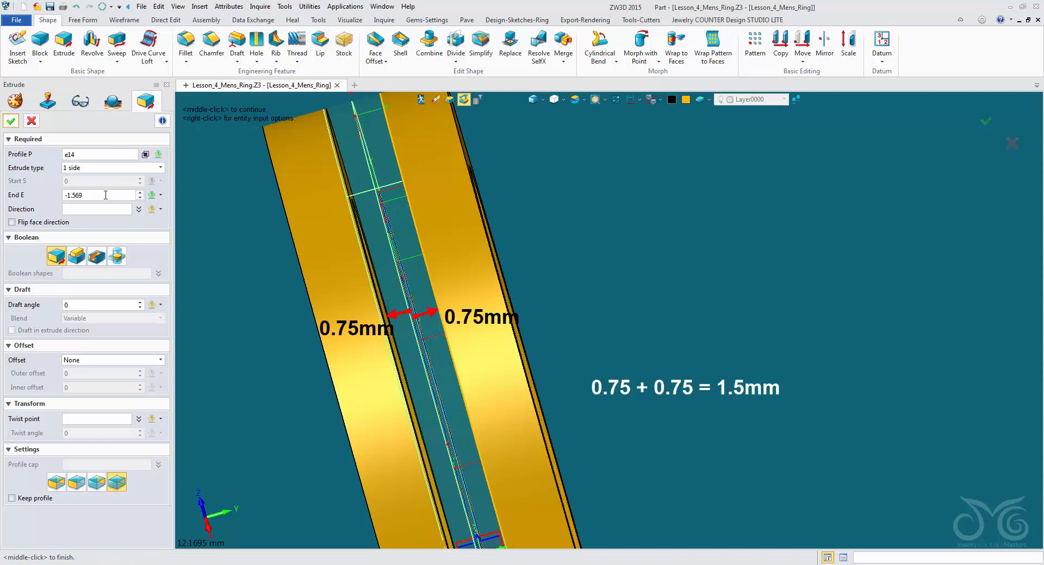
drag(106, 196, 78, 196)
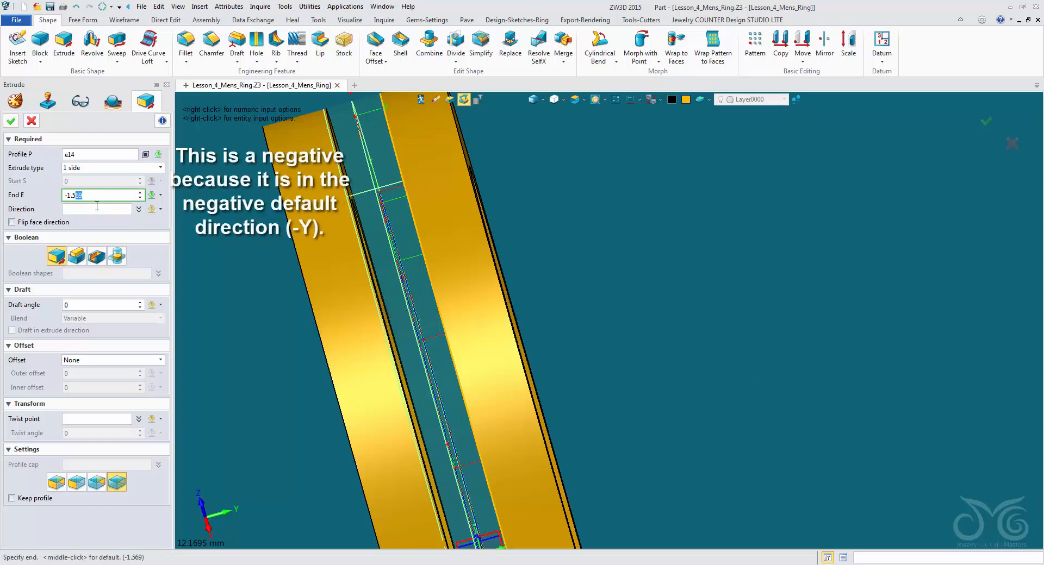
key(Return)
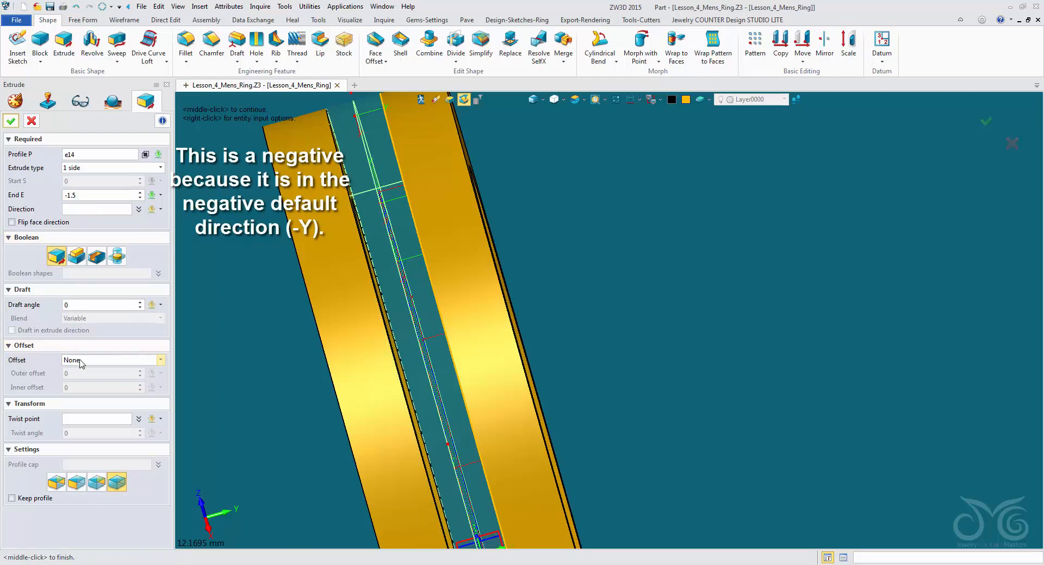
- Apply a Thicken offset to the extrusion and try an outer offset of -0.6 mm
click(109, 360)
click(81, 387)
click(89, 374)
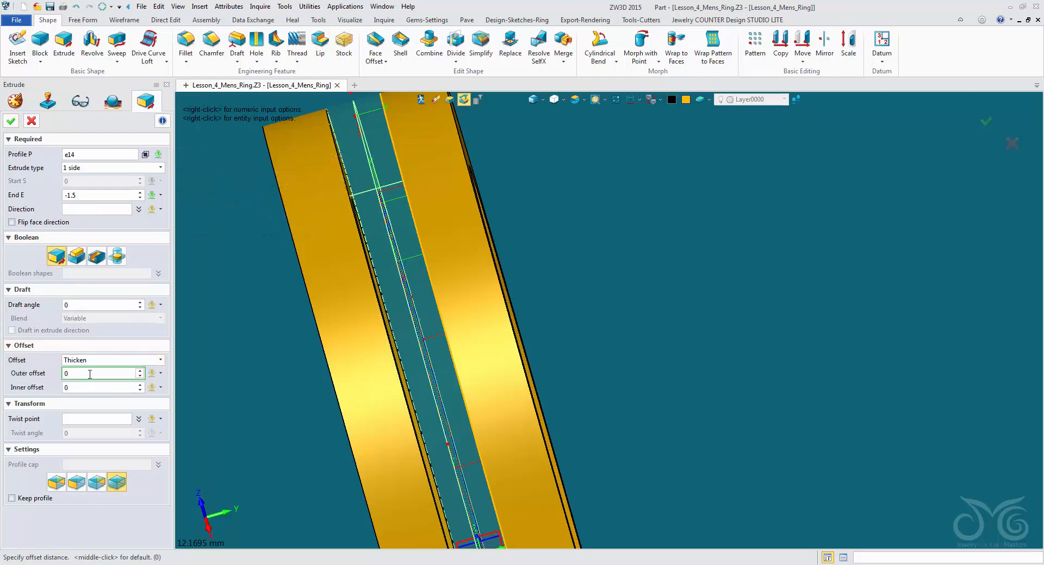
key(BackSpace)
text(-0.6)
key(Return)
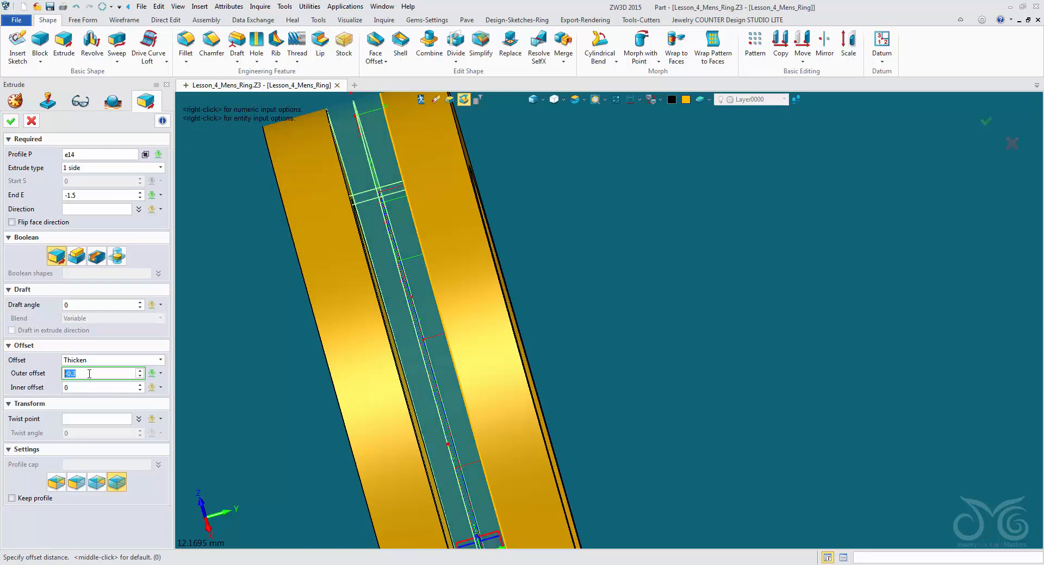
right_drag(224, 333, 268, 323)
- Set the outer offset to -2.25 mm with a 0 inner offset, and create the middle band with both end caps
drag(90, 375, 27, 372)
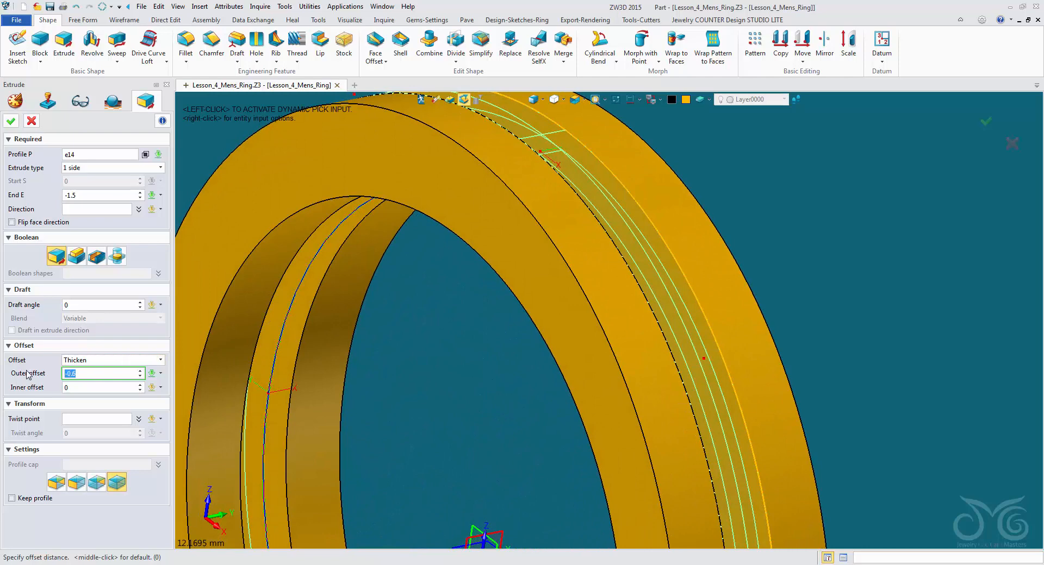
text(-)
click(81, 387)
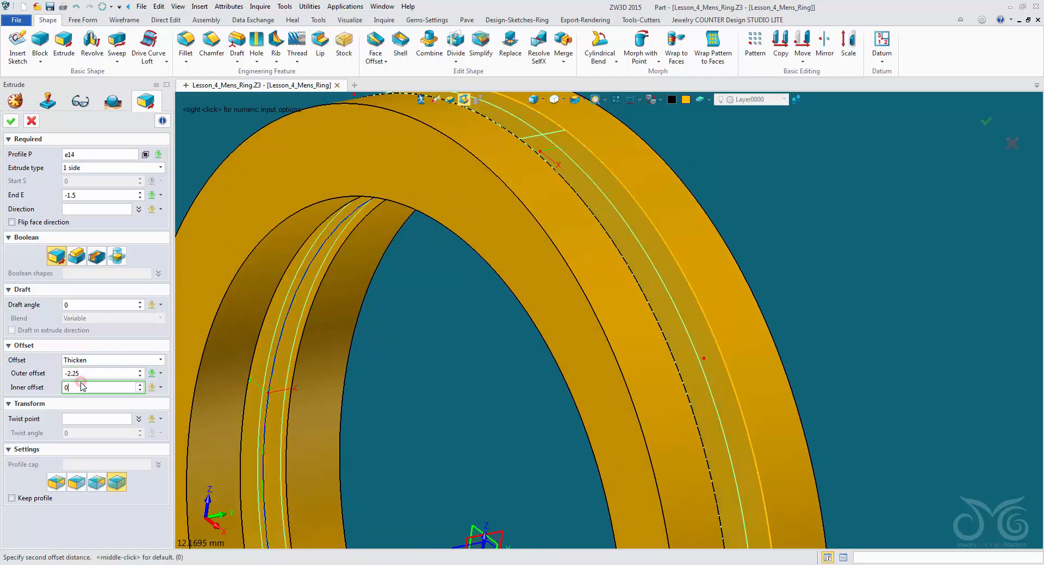
click(53, 483)
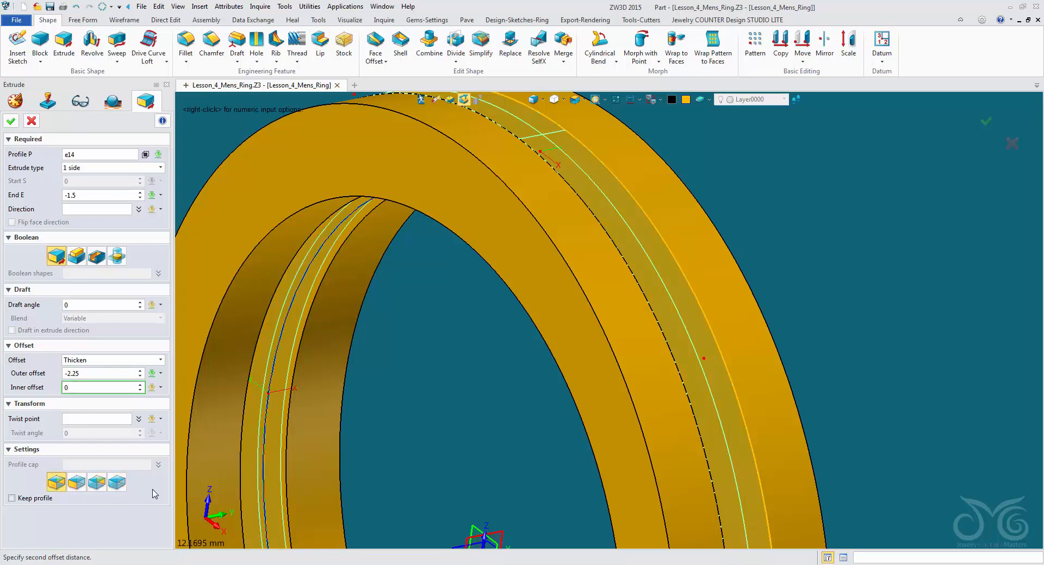
click(11, 121)
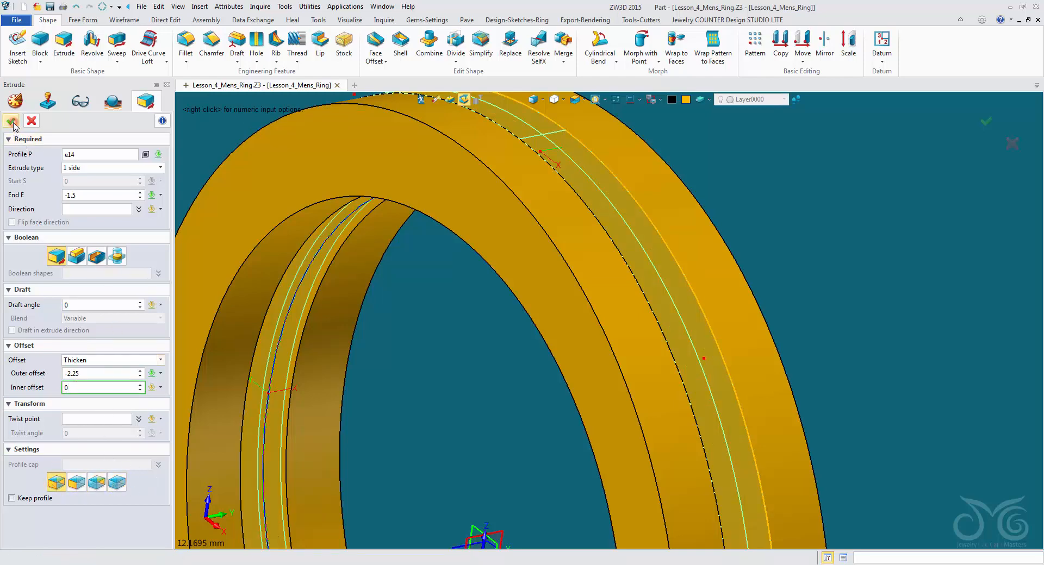
- Restrict the pick filter to shapes and recolour the middle band grey
middle_drag(462, 448, 450, 469)
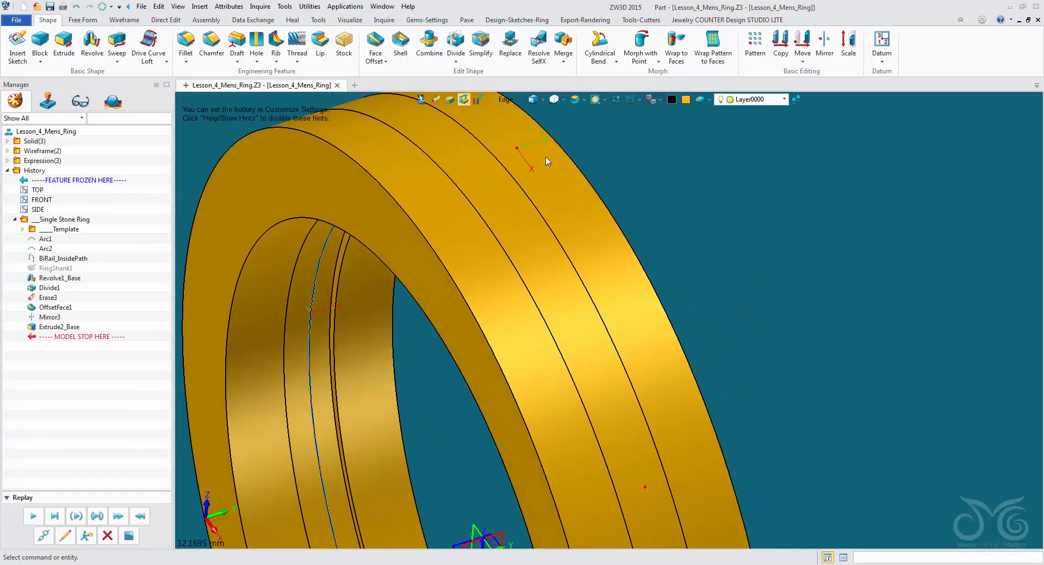
click(518, 100)
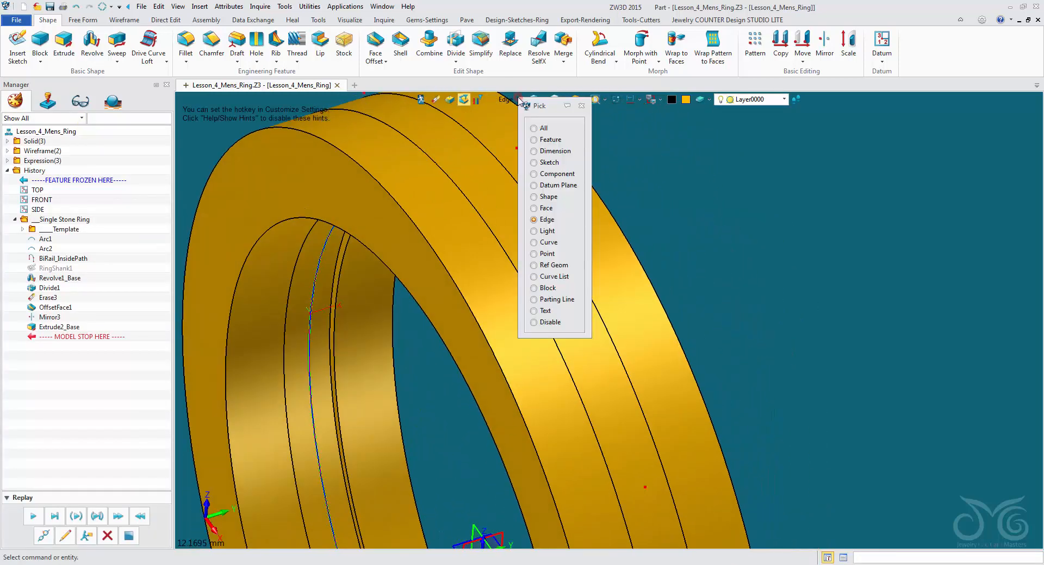
click(548, 197)
click(519, 206)
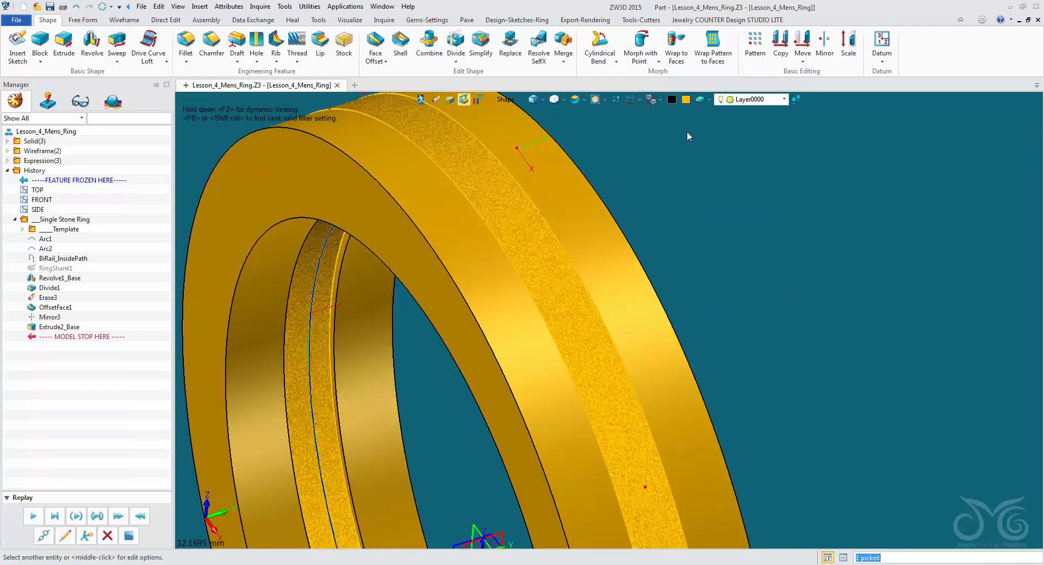
click(686, 99)
click(704, 143)
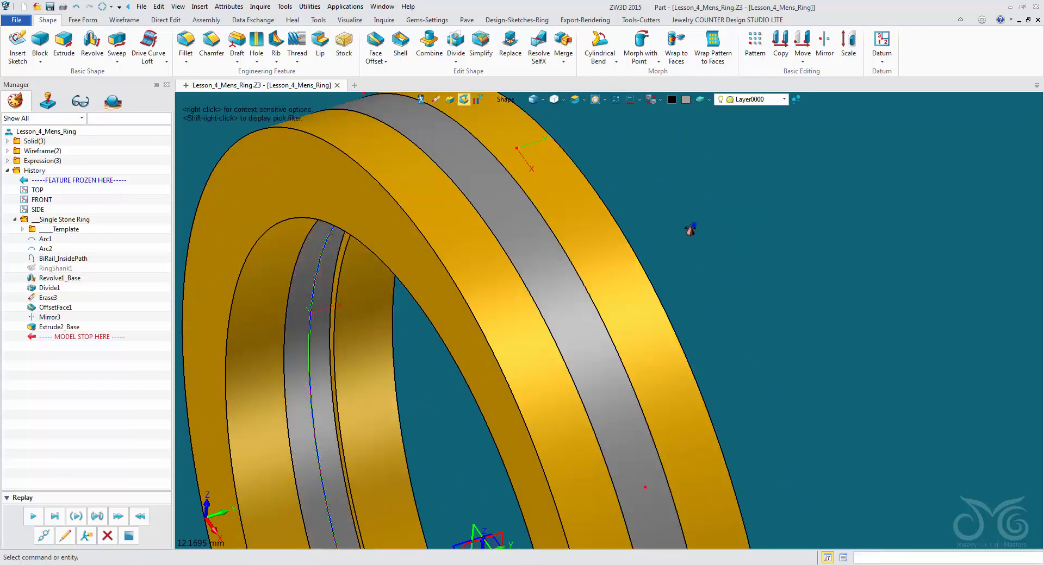
- Save the two-tone ring model
mouse_move(691, 230)
middle_down()
mouse_move(679, 248)
mouse_move(692, 245)
mouse_move(691, 227)
middle_up()
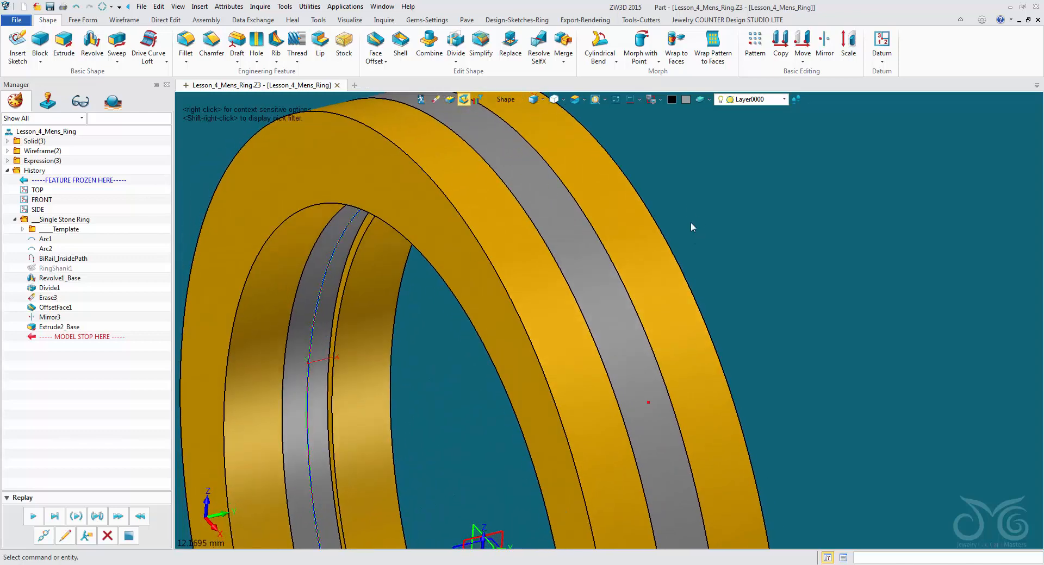
scroll(690, 224, down, 3)
right_drag(732, 307, 757, 319)
middle_drag(783, 295, 739, 282)
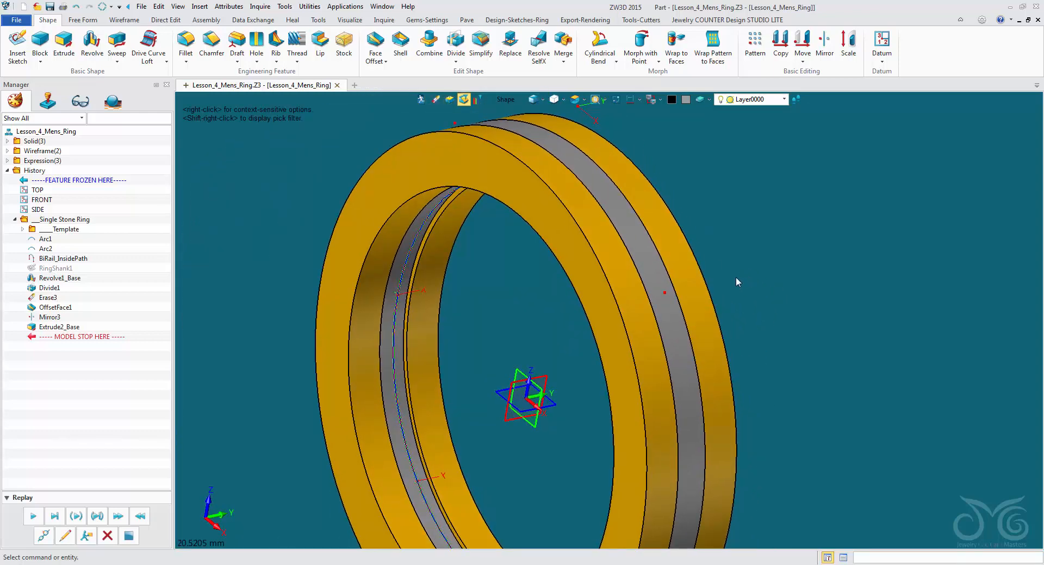
click(50, 7)
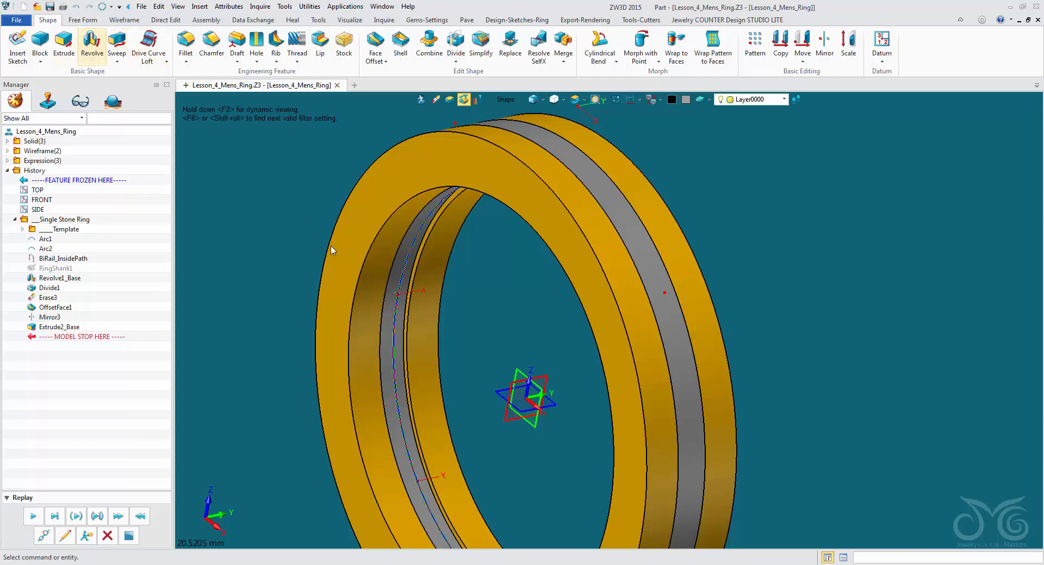
- Roll the model history back to just after Revolve1_Base and delete the Divide1, Erase3, OffsetFace1, Mirror3 and Extrude2_Base features
middle_drag(244, 230, 246, 236)
right_drag(233, 231, 304, 223)
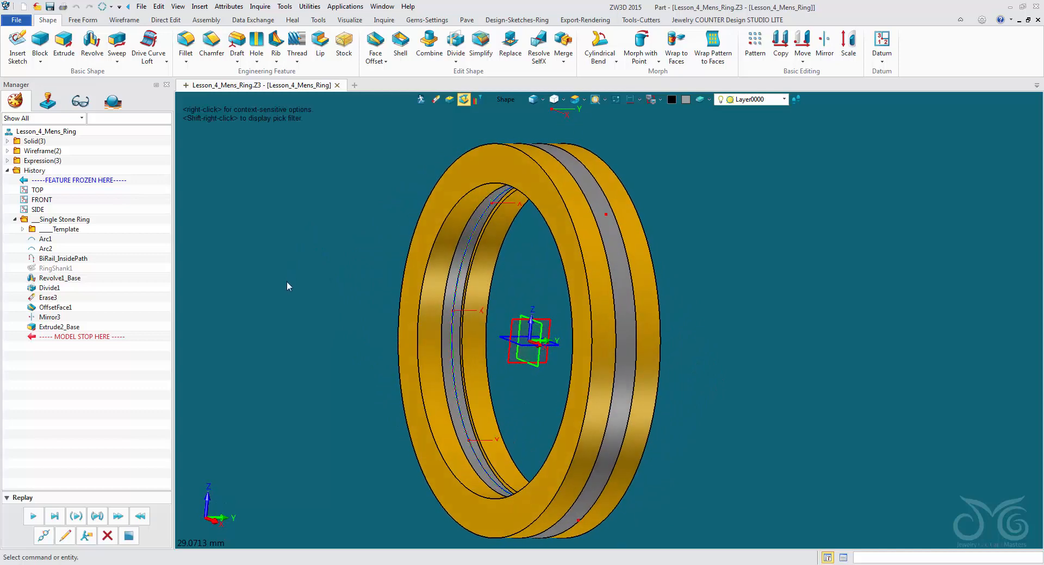
right_drag(273, 311, 333, 345)
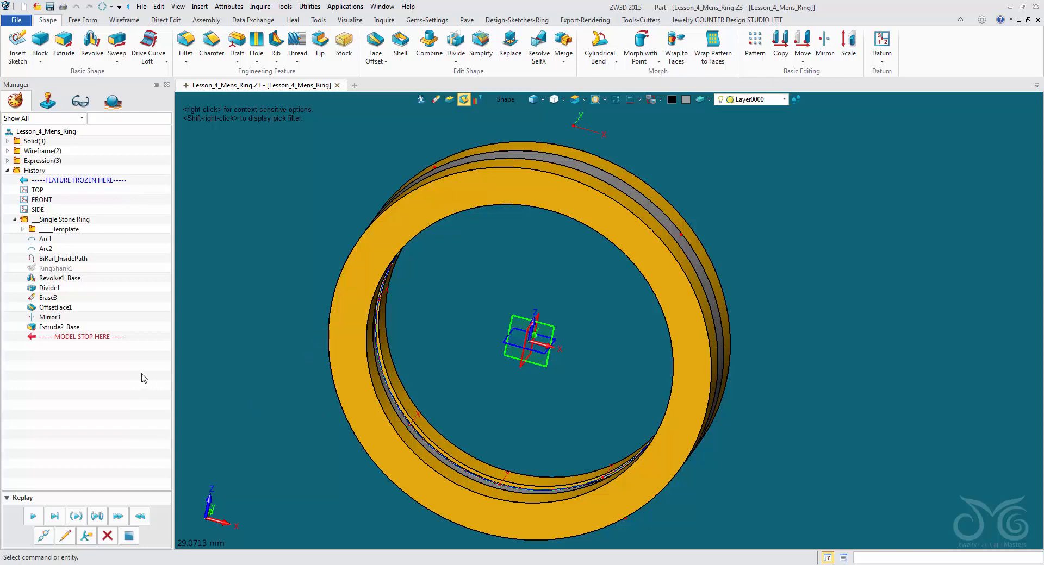
drag(82, 338, 100, 284)
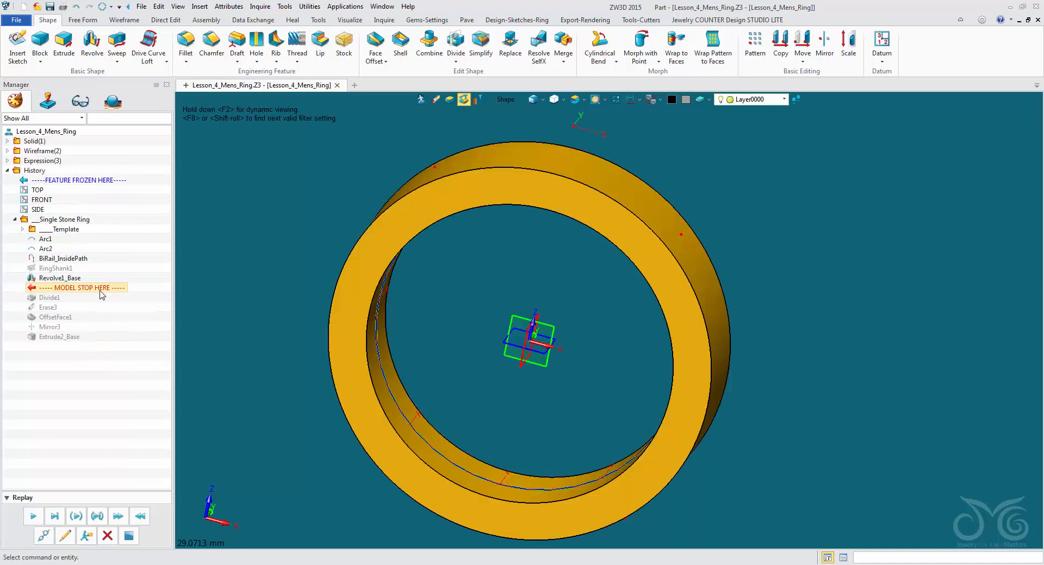
click(107, 537)
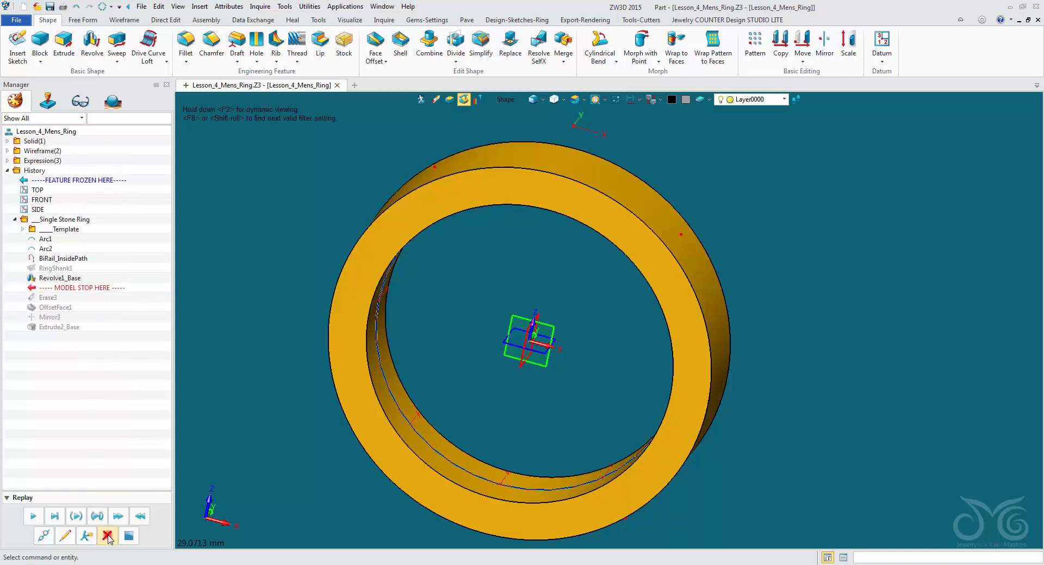
click(108, 537)
click(107, 537)
click(108, 537)
click(107, 537)
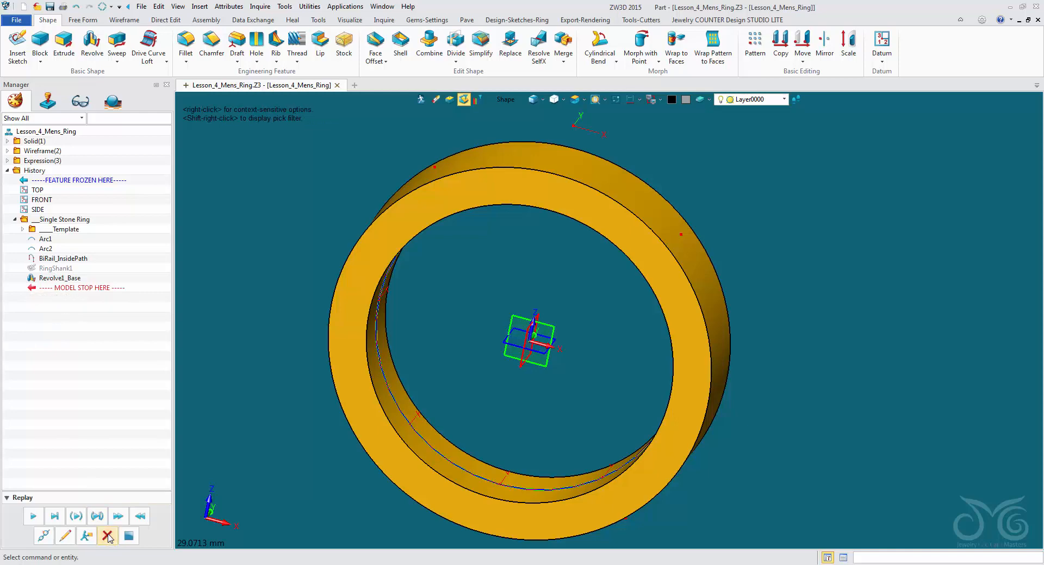
- Start a new datum plane based on the FRONT plane and try an offset of -1.7 mm
middle_drag(259, 255, 239, 213)
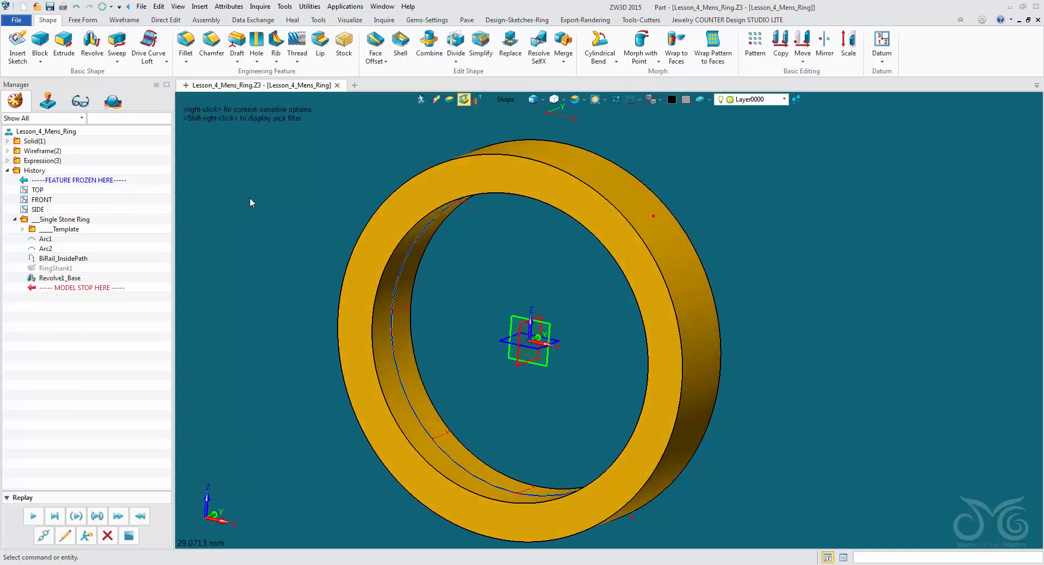
middle_drag(353, 157, 304, 172)
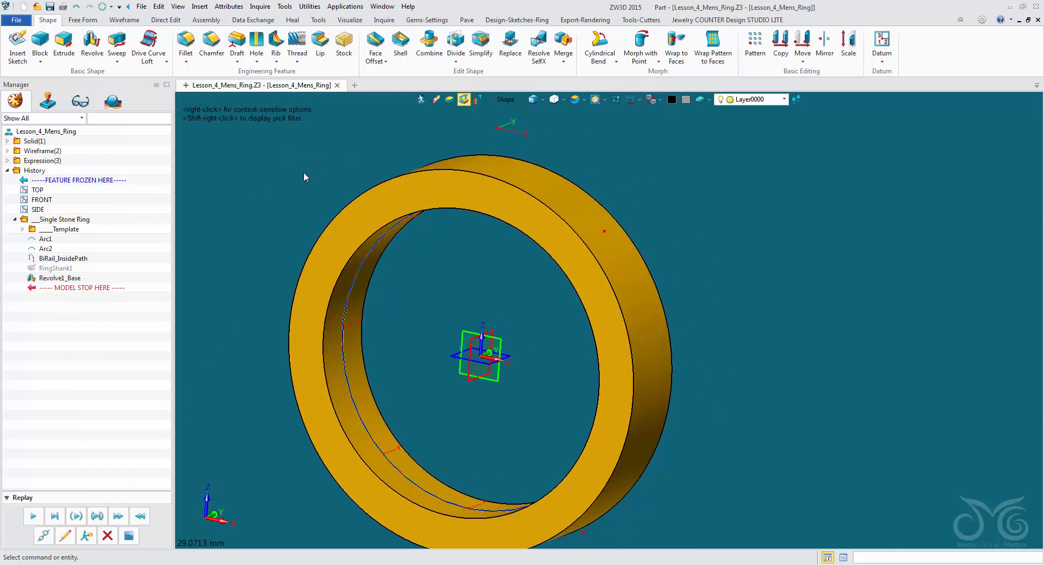
middle_drag(439, 297, 440, 303)
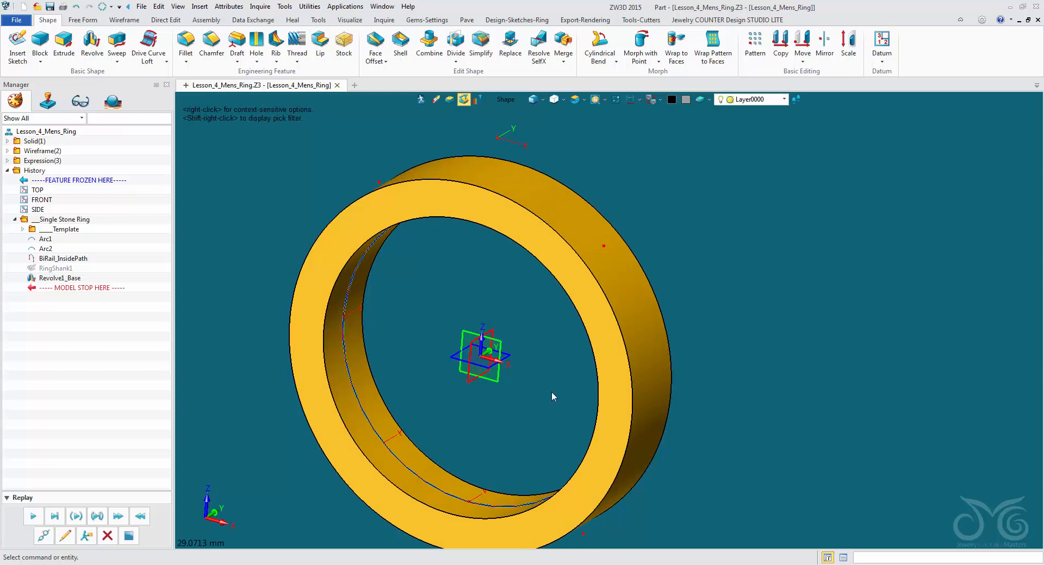
middle_drag(551, 397, 572, 359)
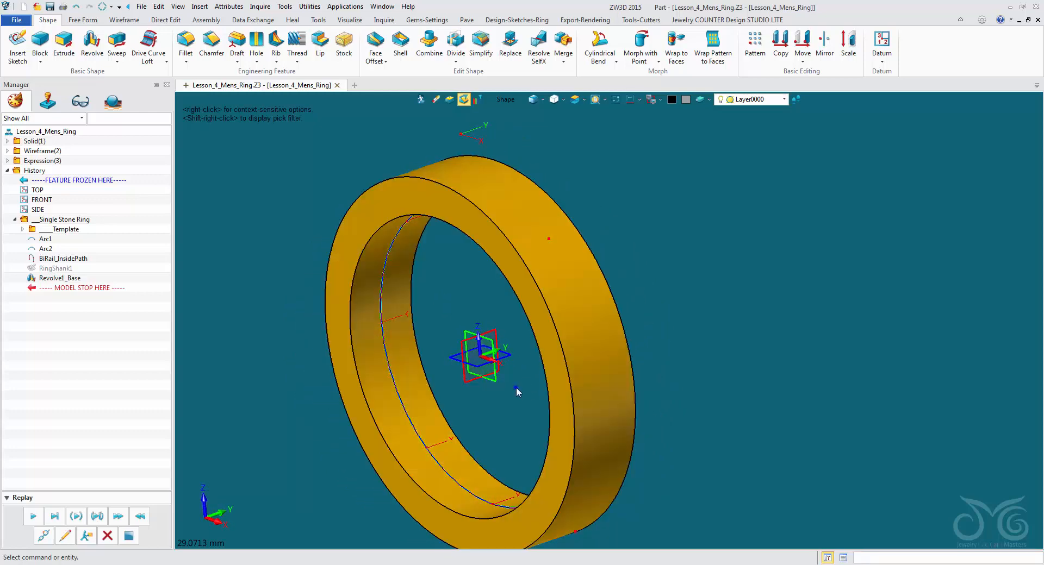
middle_drag(517, 391, 491, 269)
right_click(491, 270)
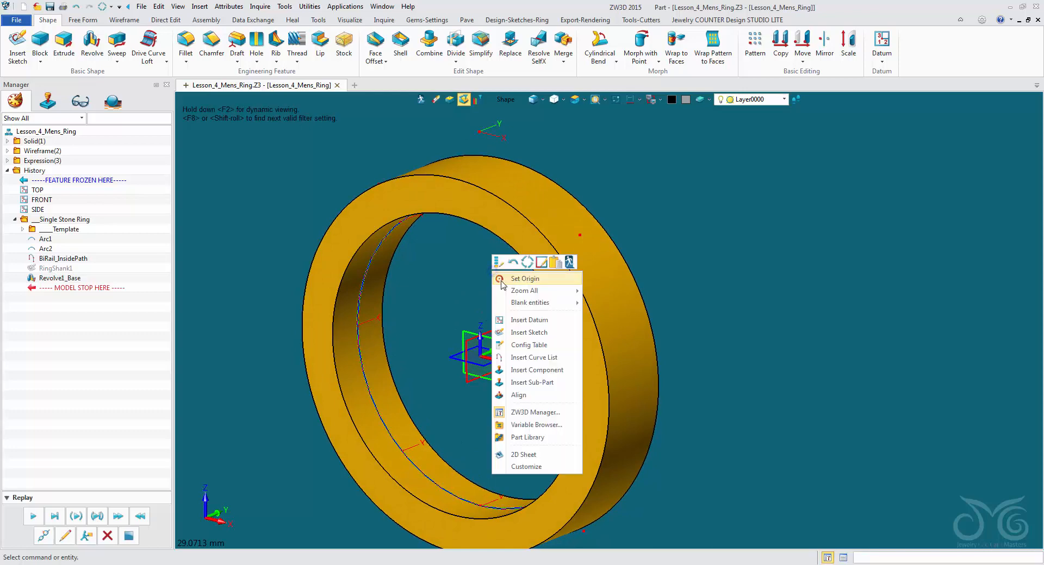
click(525, 319)
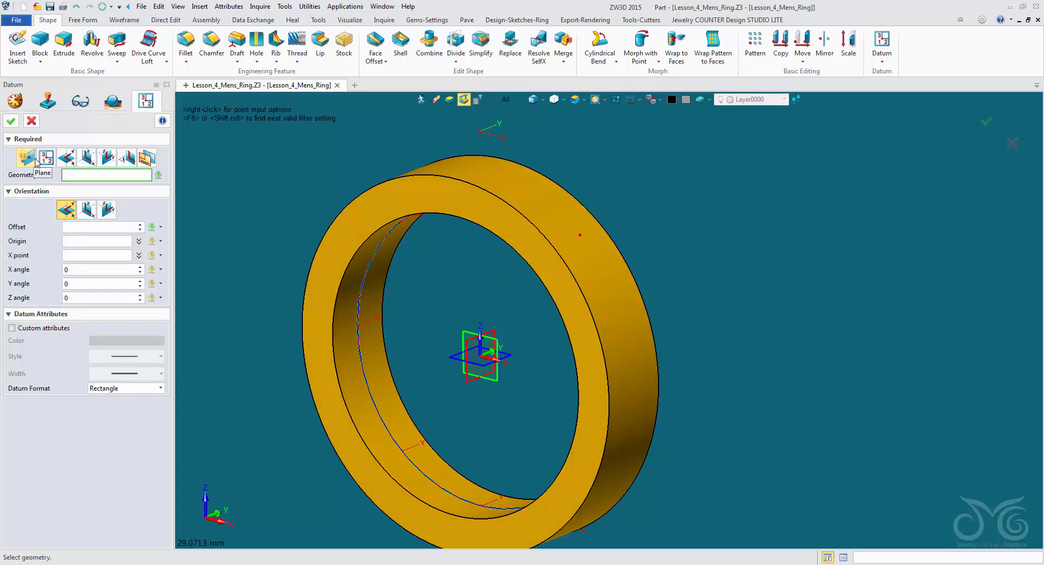
click(464, 332)
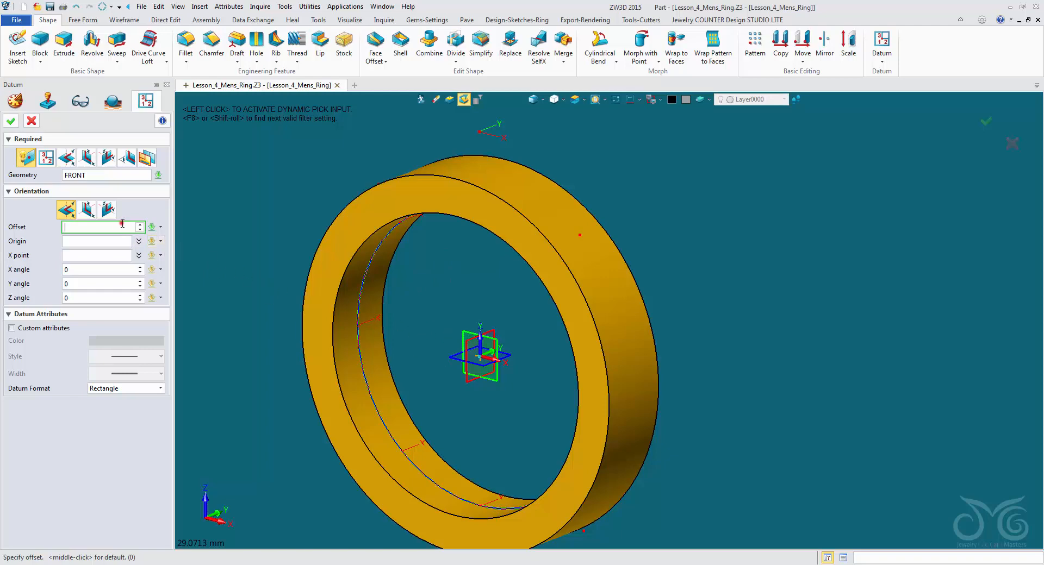
scroll(122, 225, up, 2)
scroll(122, 225, down, 5)
scroll(123, 224, down, 14)
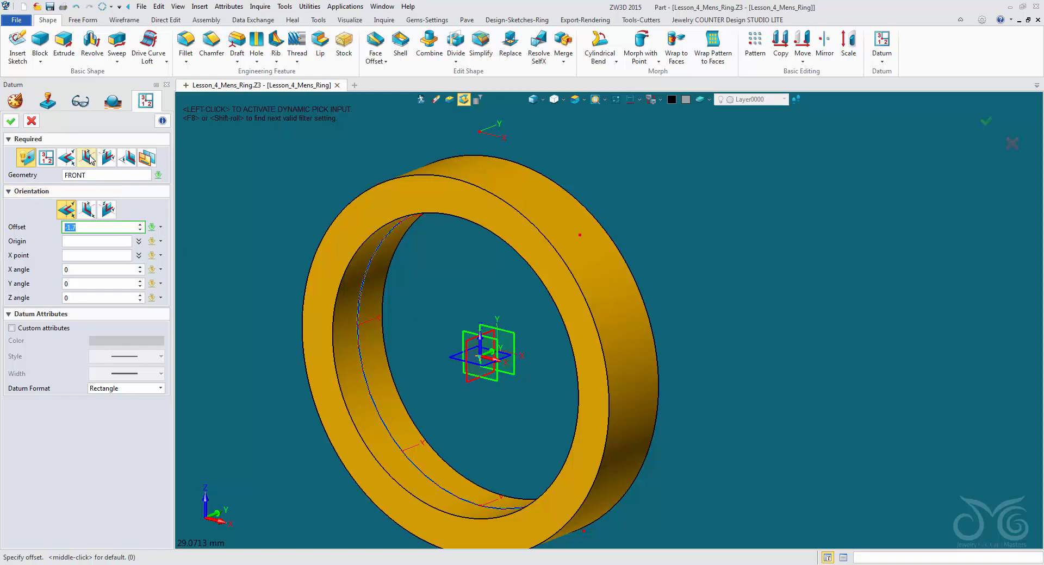
- Switch the datum to the XZ plane type and create it at an offset of -0.75 mm in X-Y axes format
click(88, 157)
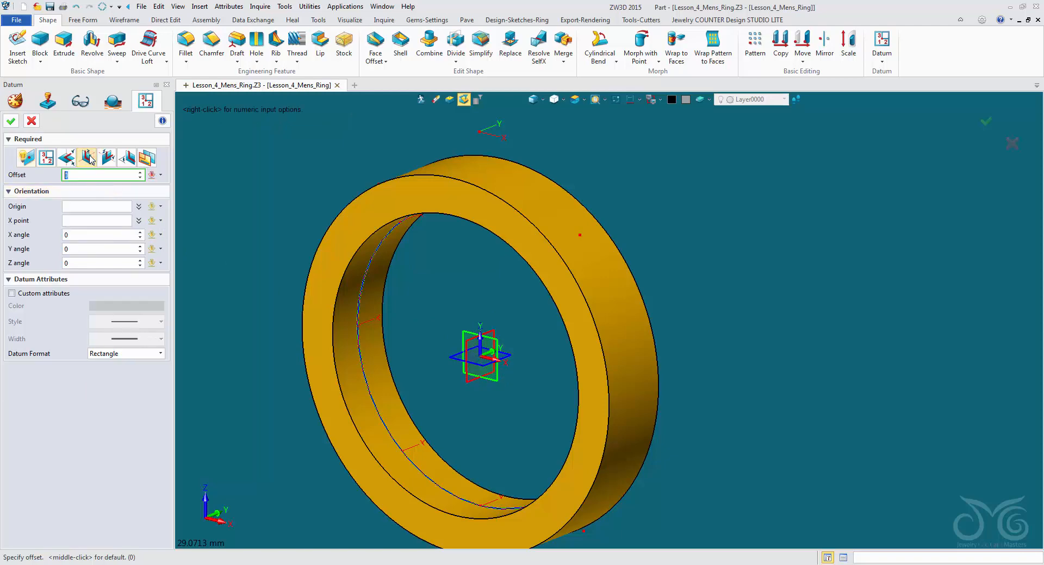
click(503, 358)
click(92, 175)
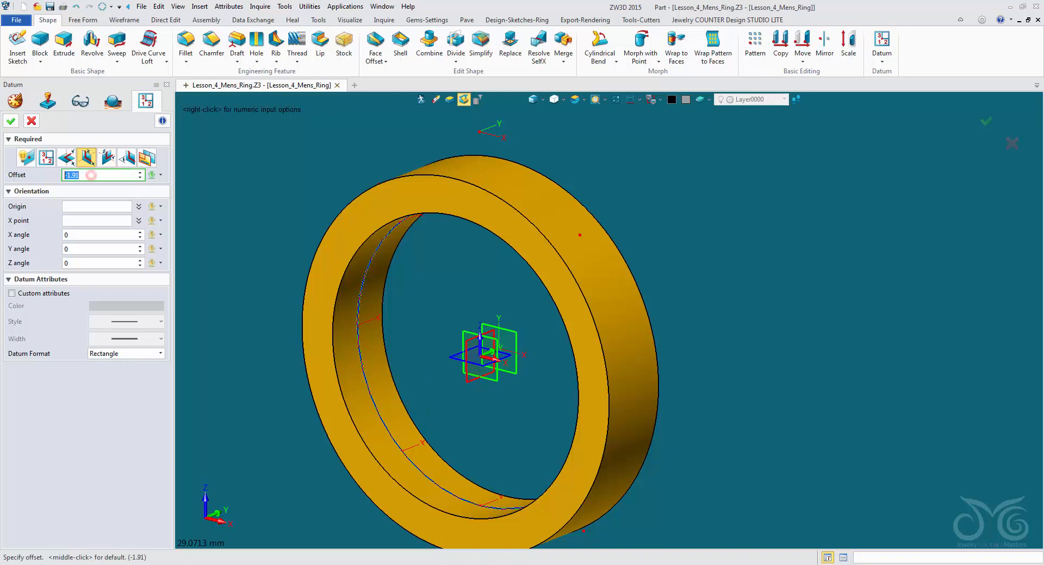
text(-0.75)
click(107, 354)
click(109, 364)
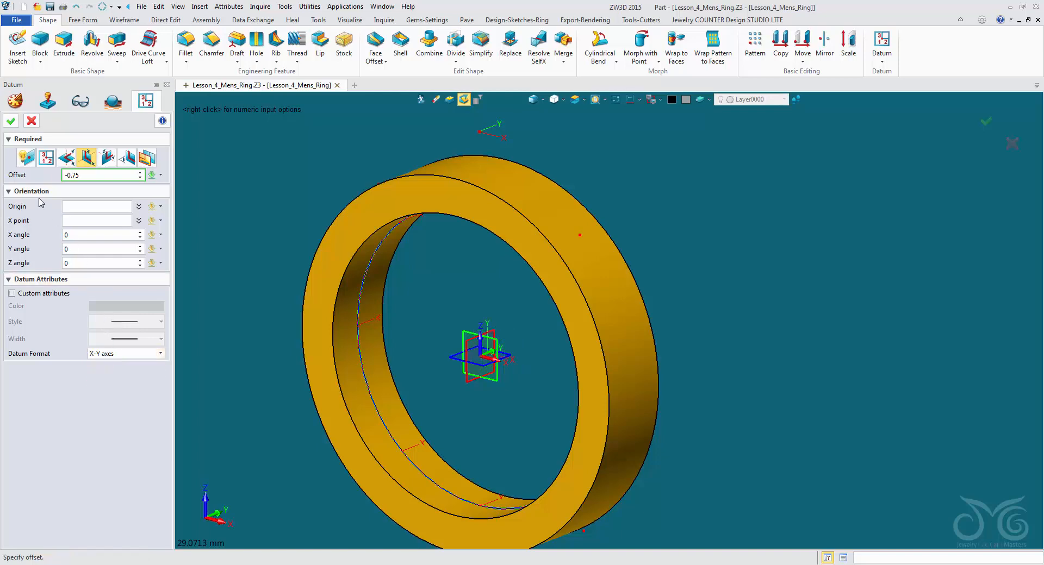
click(11, 120)
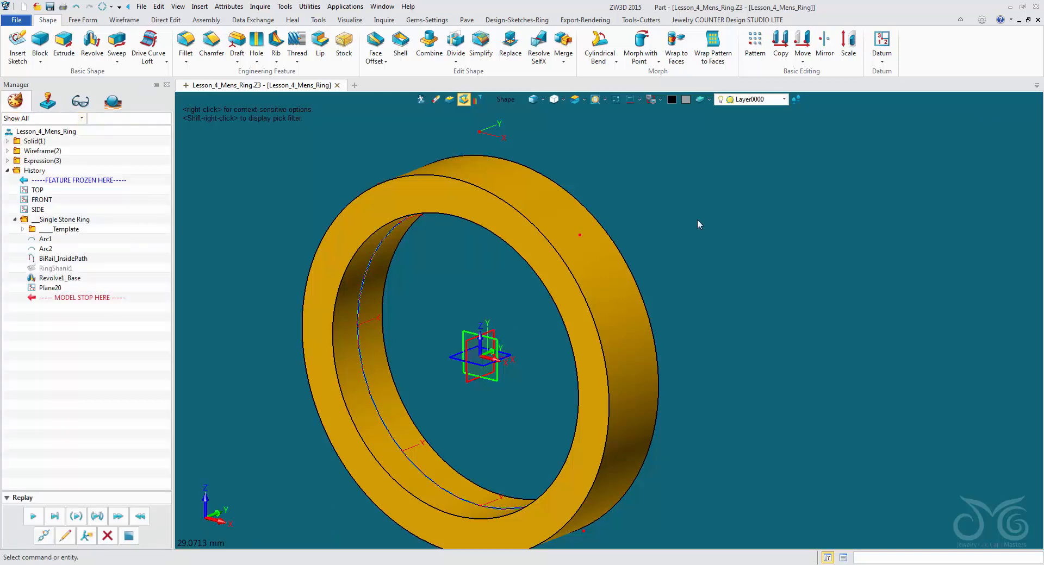
- Restrict picking to datum planes and mirror a copy of the offset datum plane across the FRONT plane
click(825, 48)
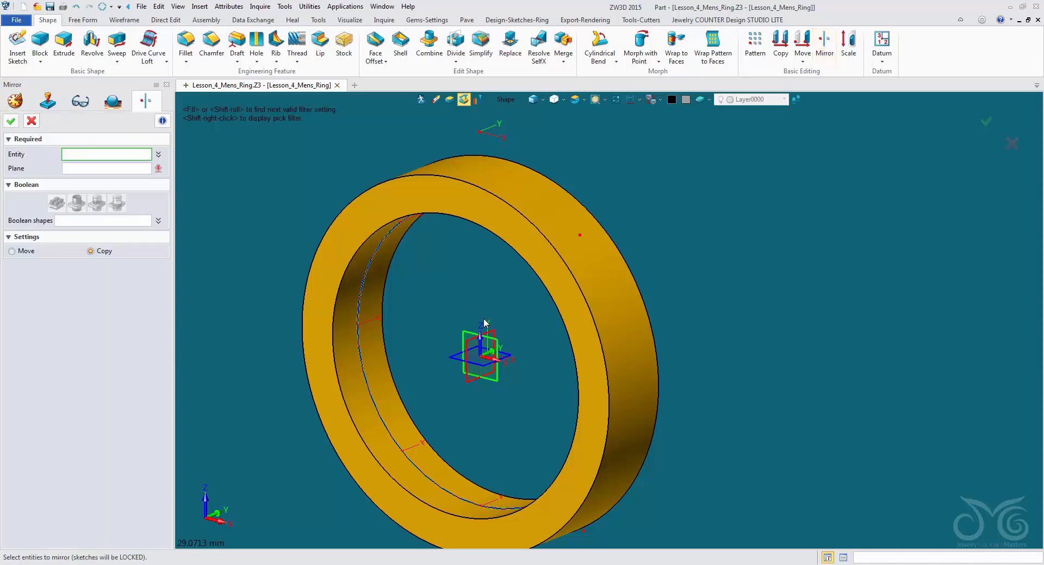
click(505, 100)
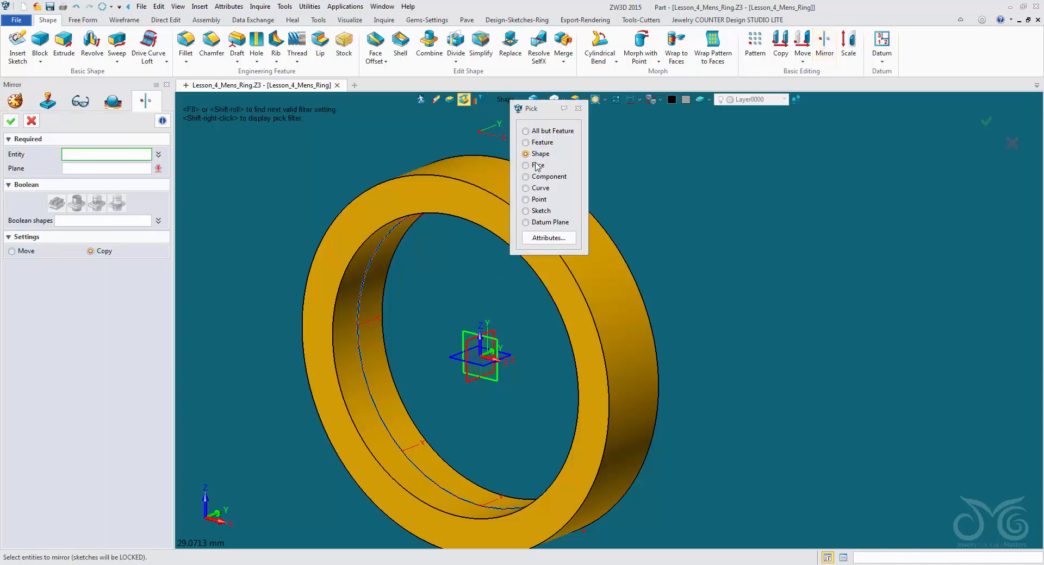
click(536, 222)
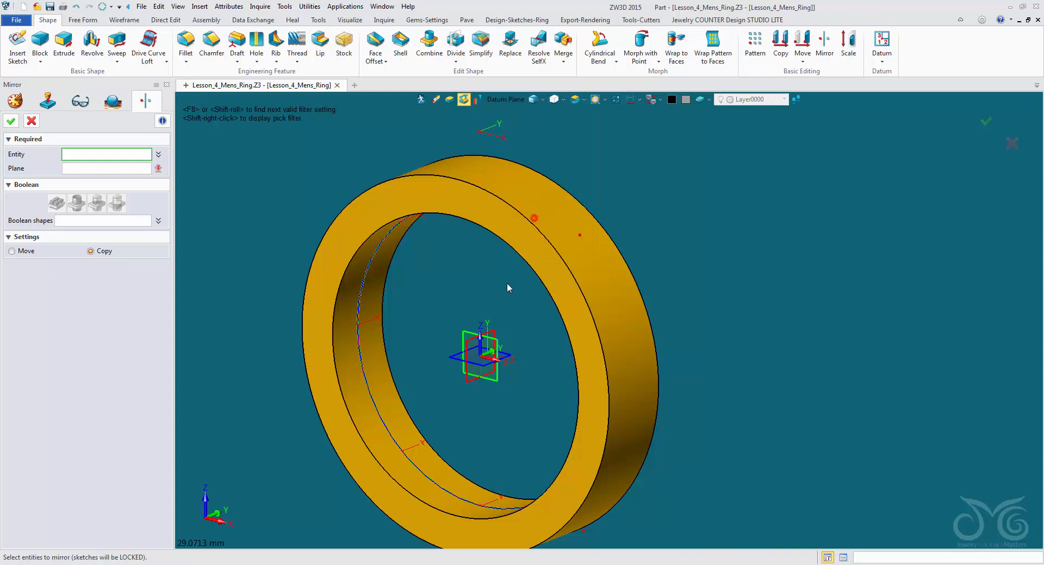
click(487, 326)
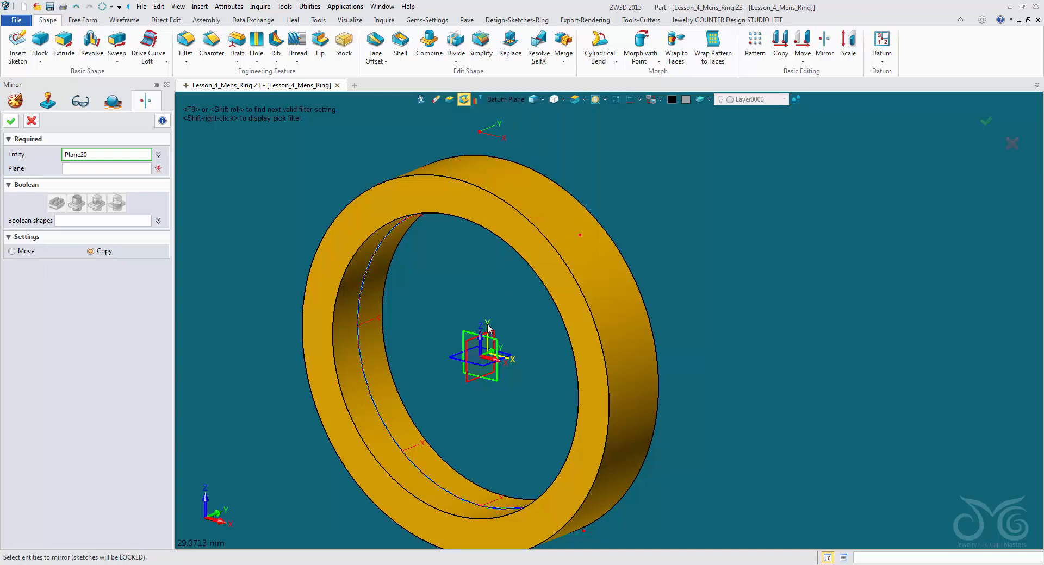
click(132, 169)
click(464, 361)
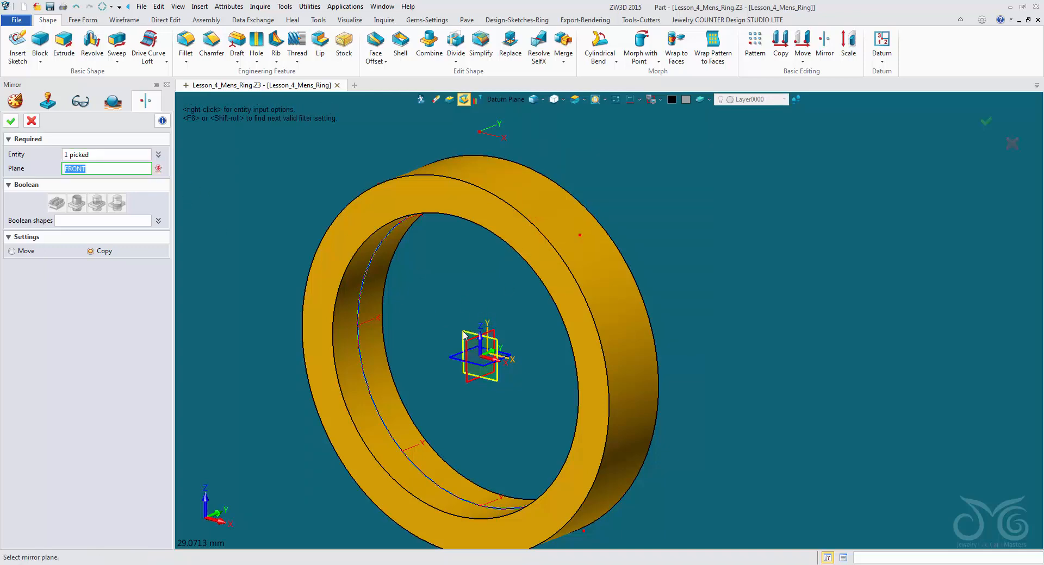
click(12, 122)
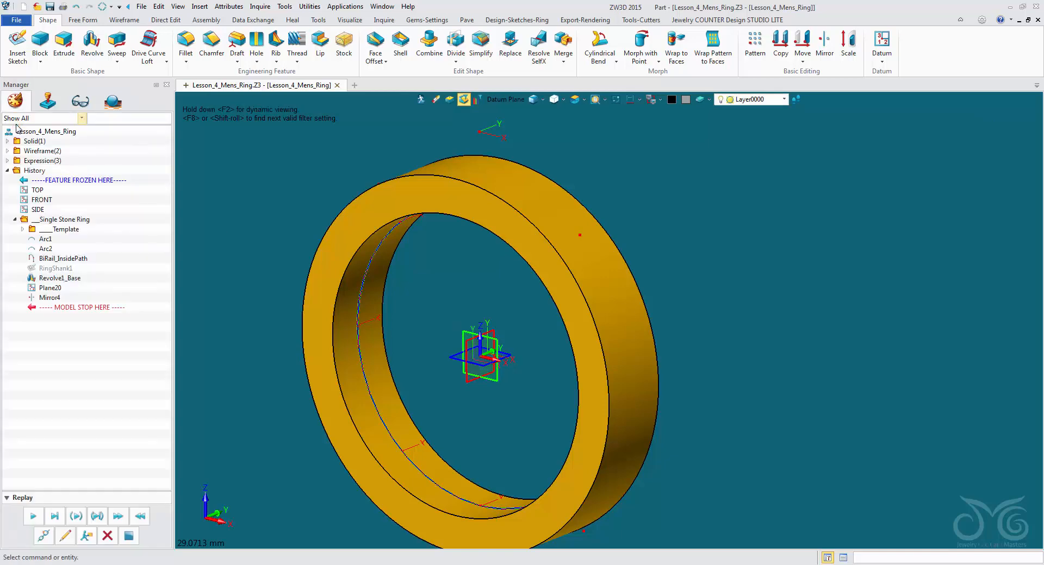
- Set up a Divide of the ring with the first offset datum plane as cutter, unpicking the mistakenly chosen FRONT plane
click(462, 44)
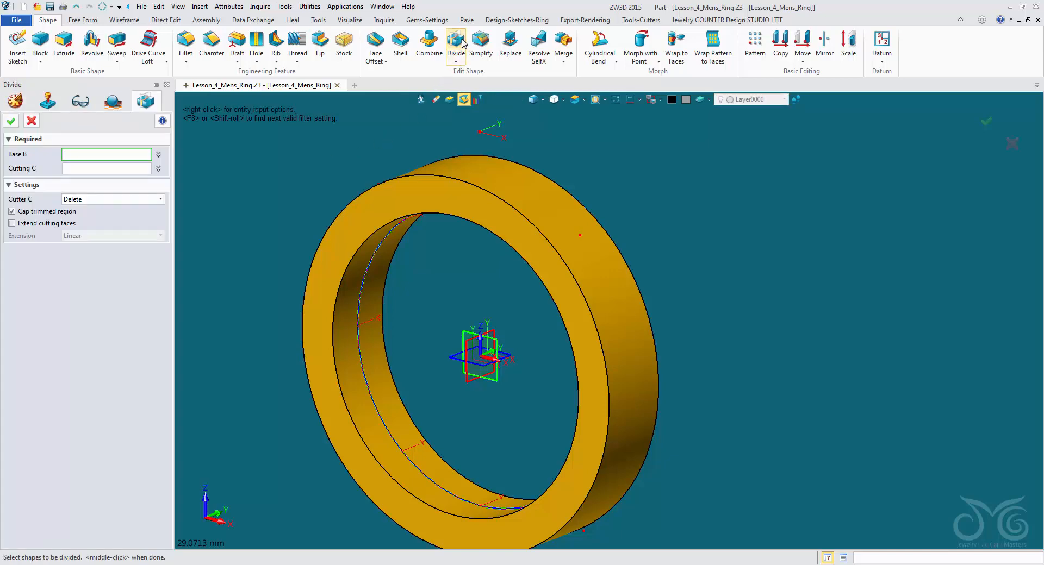
click(447, 166)
click(141, 166)
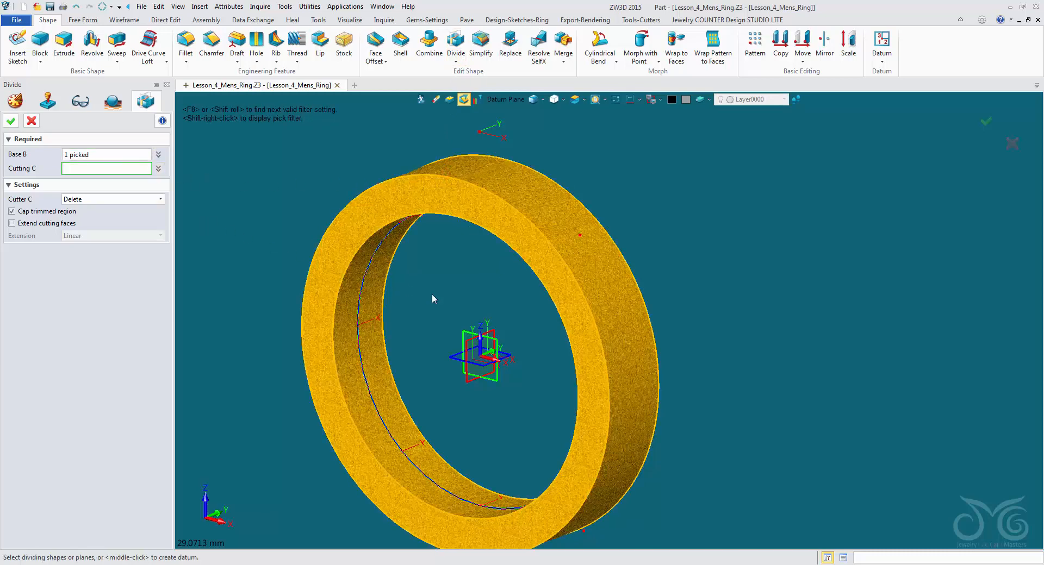
click(489, 327)
click(477, 320)
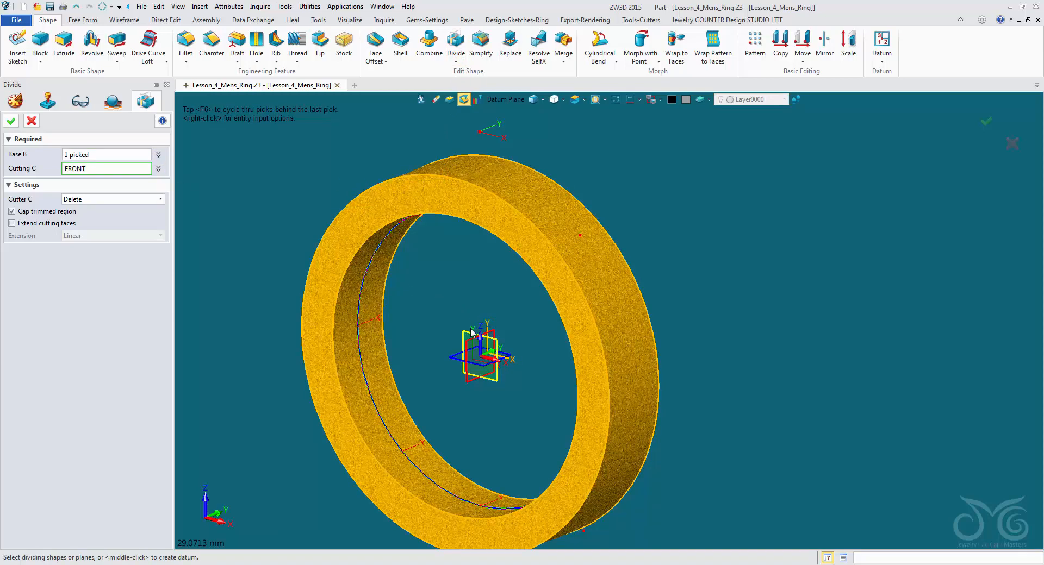
right_click(256, 185)
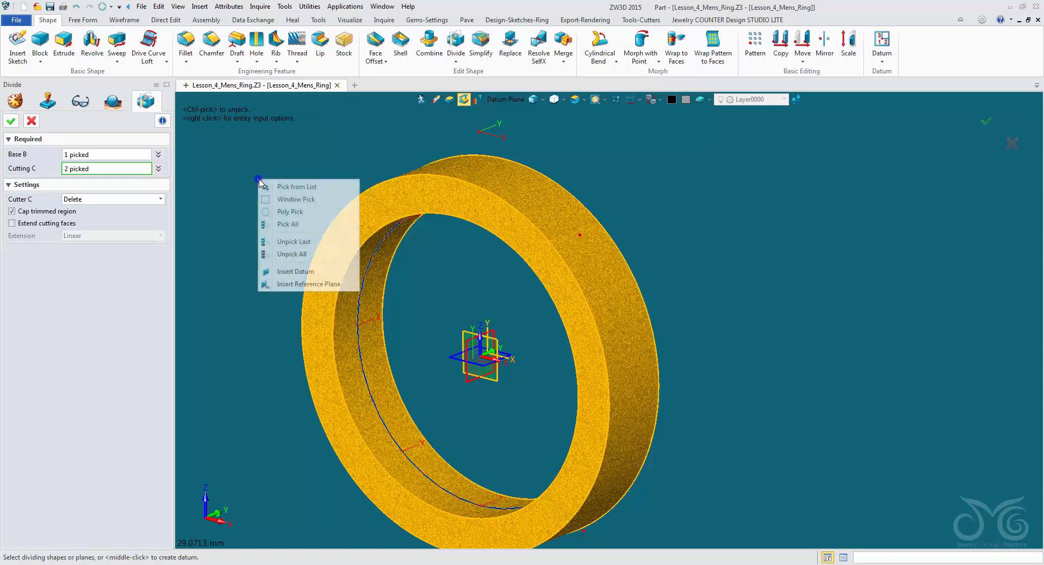
click(302, 240)
- Add the mirrored datum plane as the second cutter and divide the ring with trimmed regions capped
scroll(478, 334, up, 5)
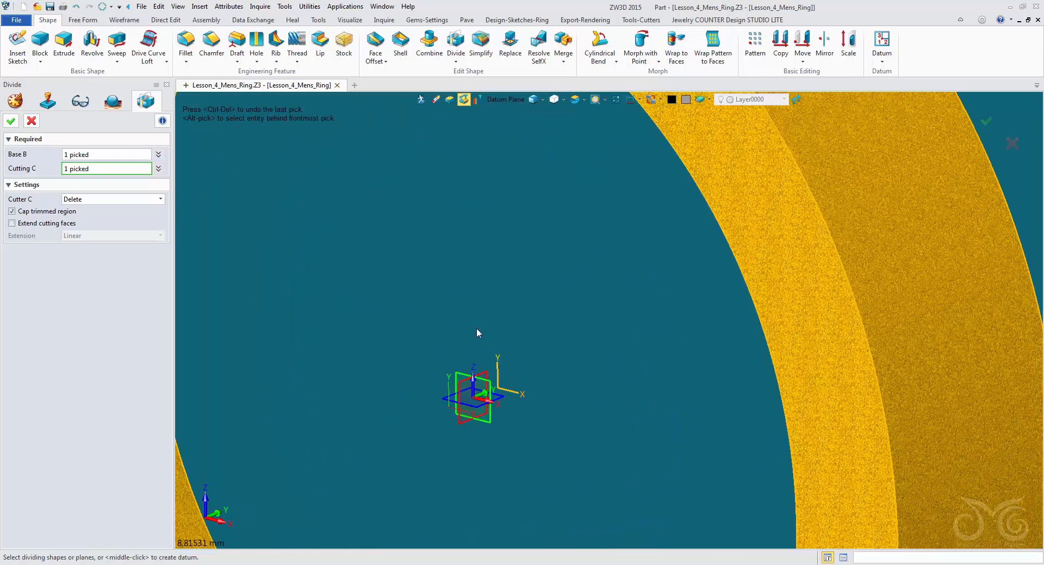
click(448, 415)
click(447, 414)
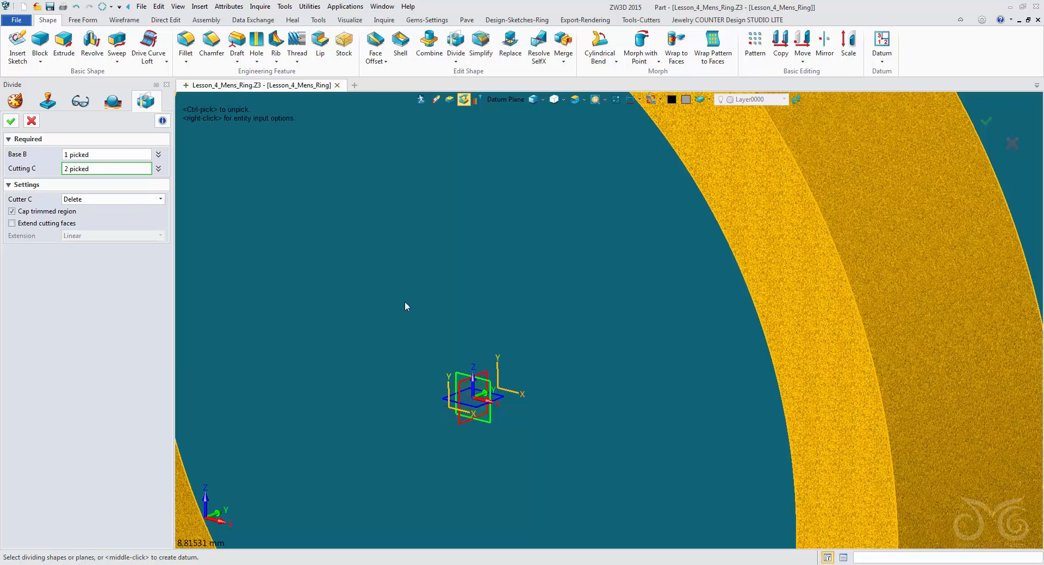
scroll(405, 303, down, 5)
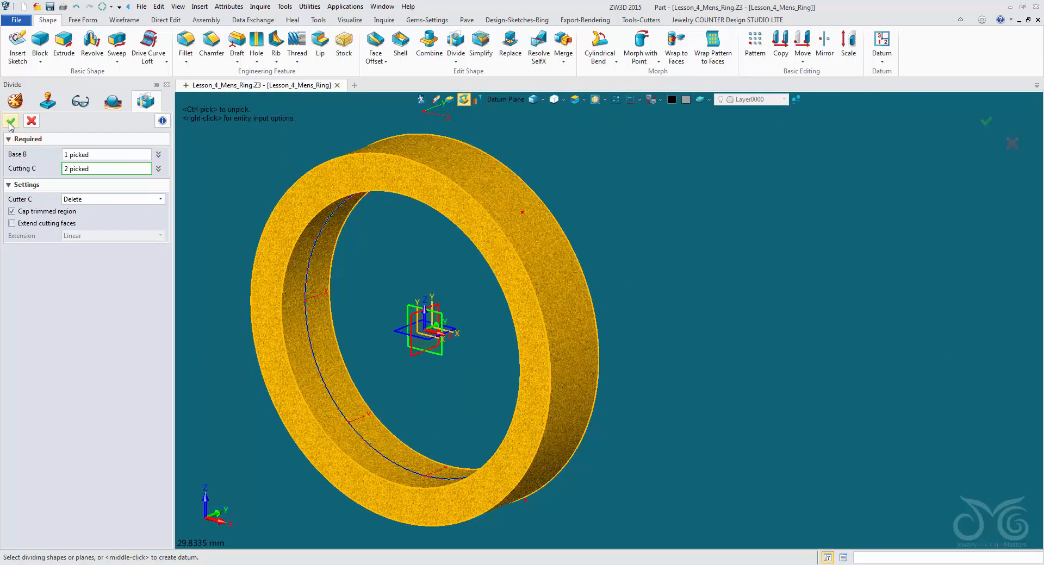
click(11, 122)
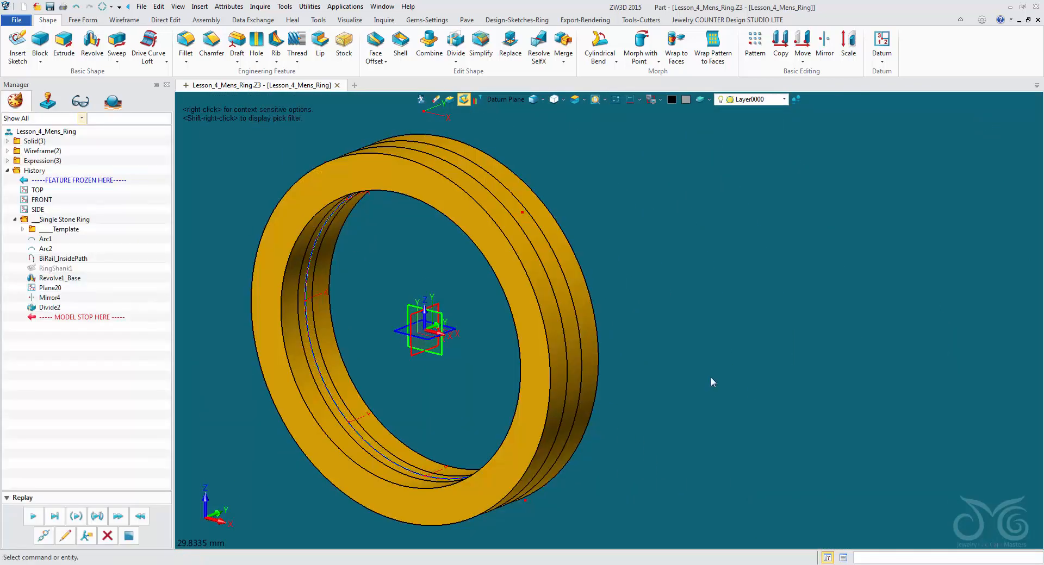
- Restrict picking to shapes and offset the middle band's inside face by a negative distance, creating side faces with linear extension
click(514, 100)
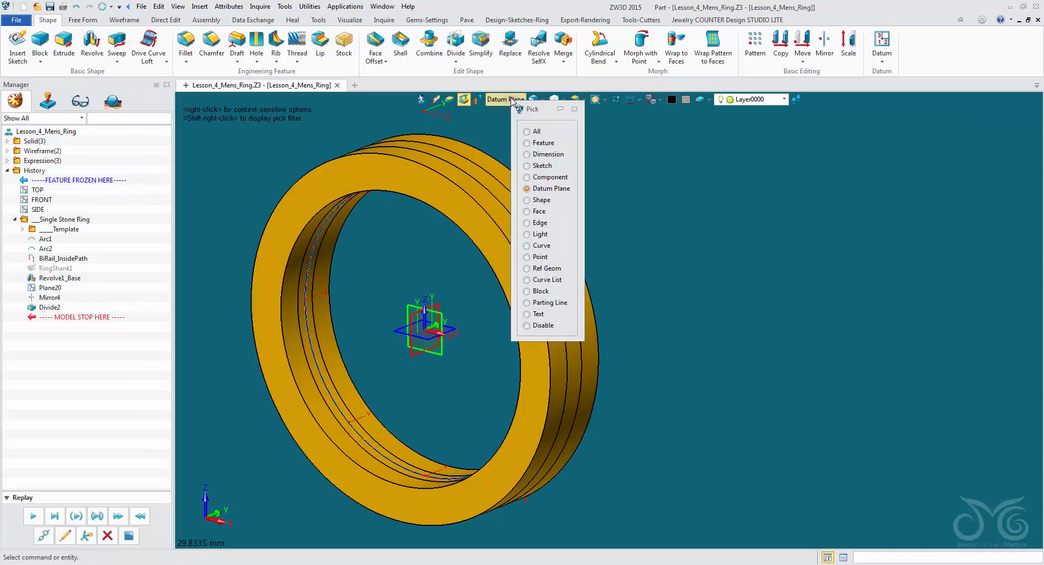
click(544, 205)
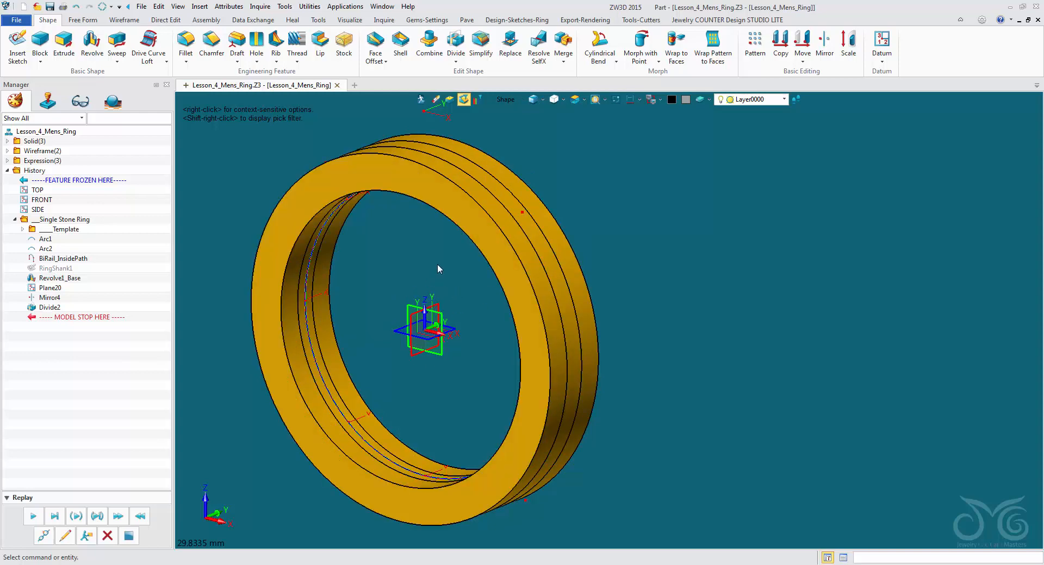
click(375, 43)
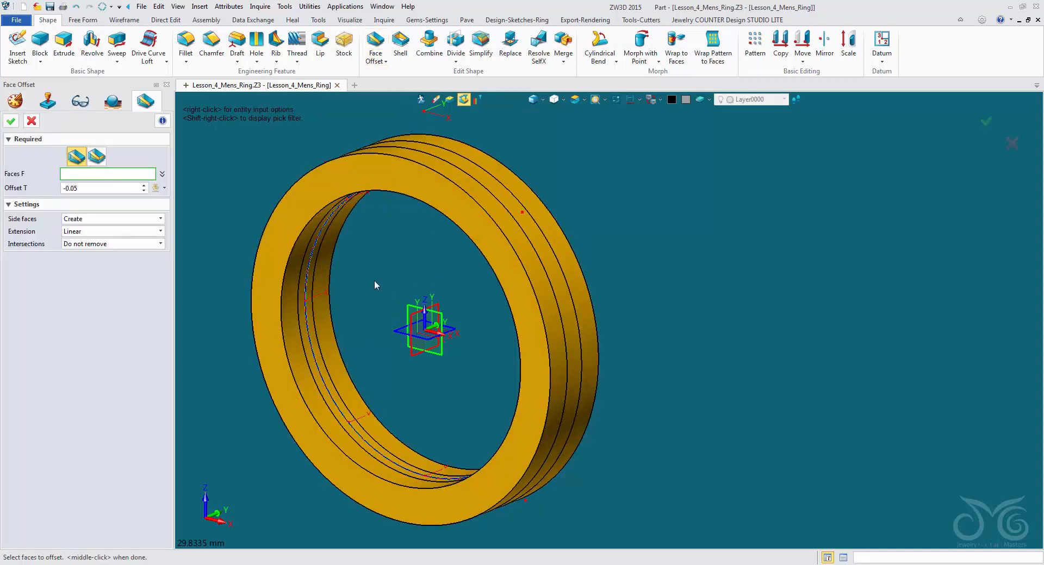
click(314, 295)
click(310, 298)
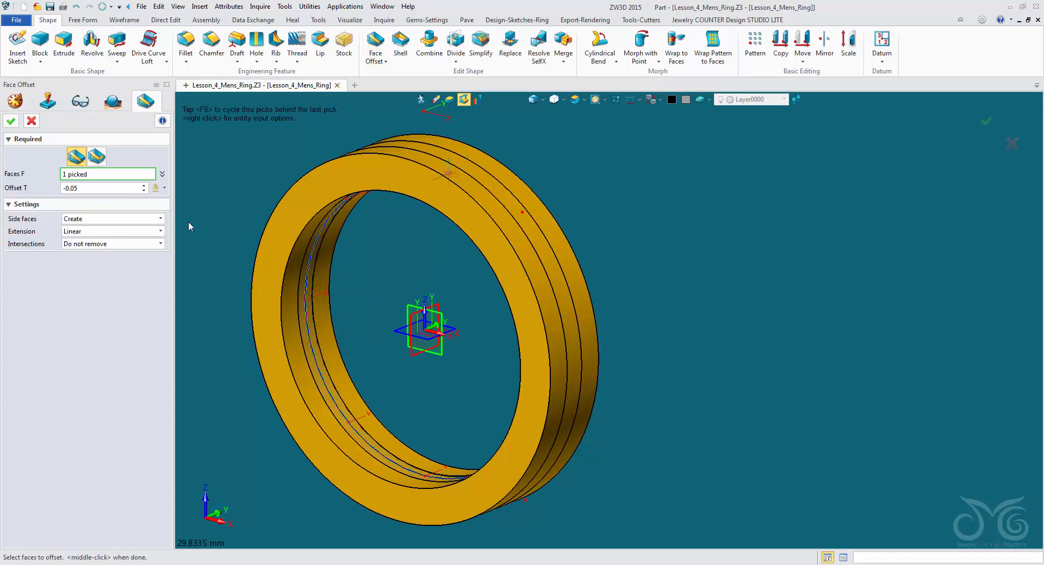
scroll(297, 302, up, 4)
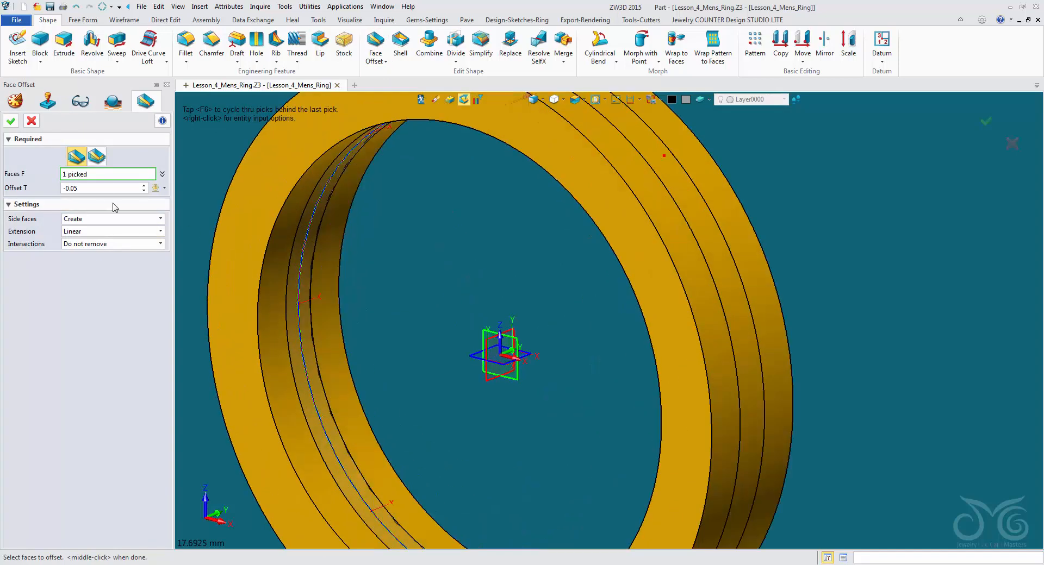
click(104, 188)
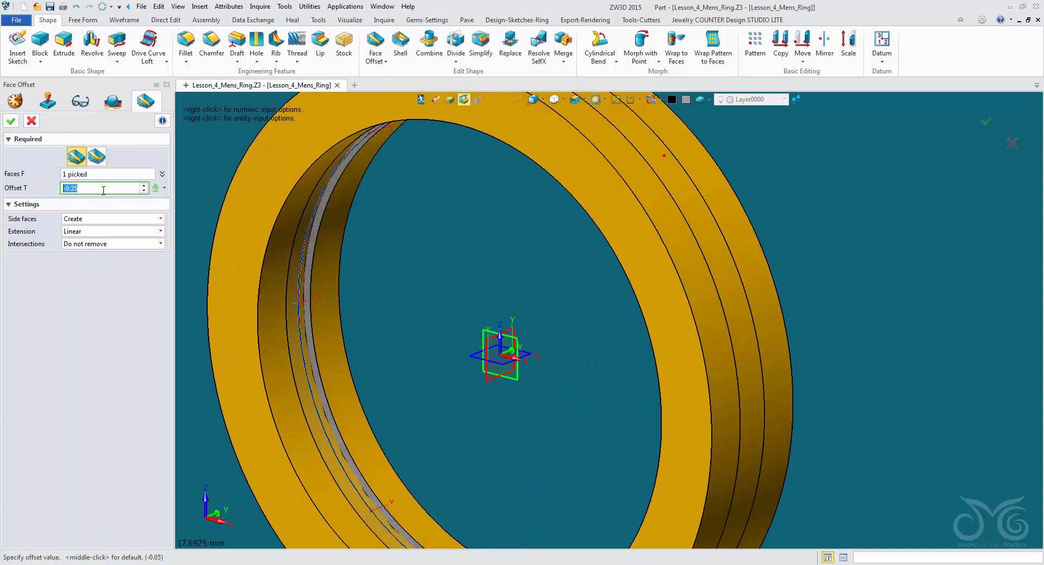
text(-0)
click(11, 121)
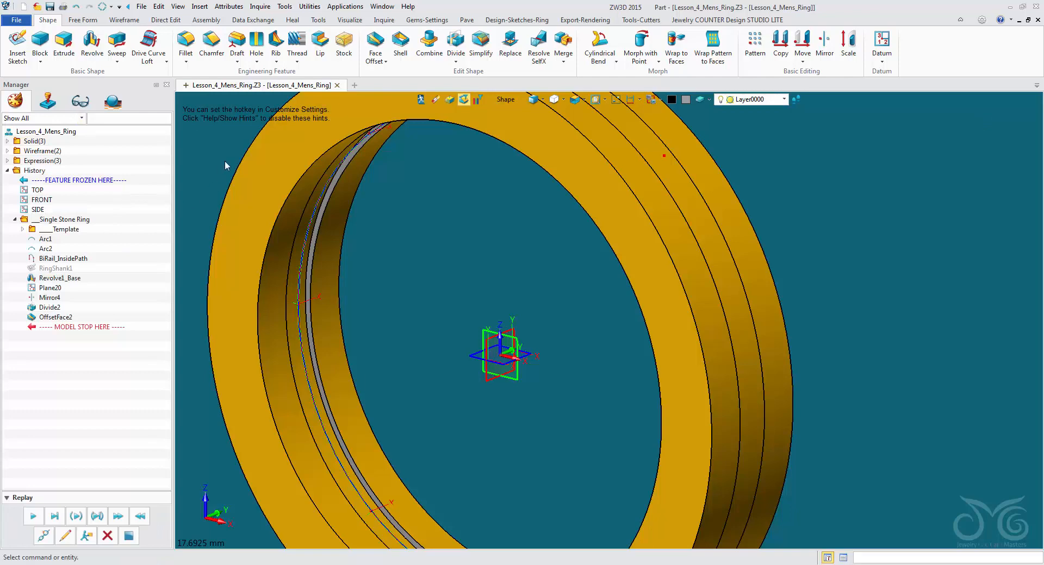
- Colour the middle band of the divided ring grey to set it apart from the gold outer bands
scroll(228, 156, down, 3)
middle_drag(250, 212, 281, 282)
click(461, 180)
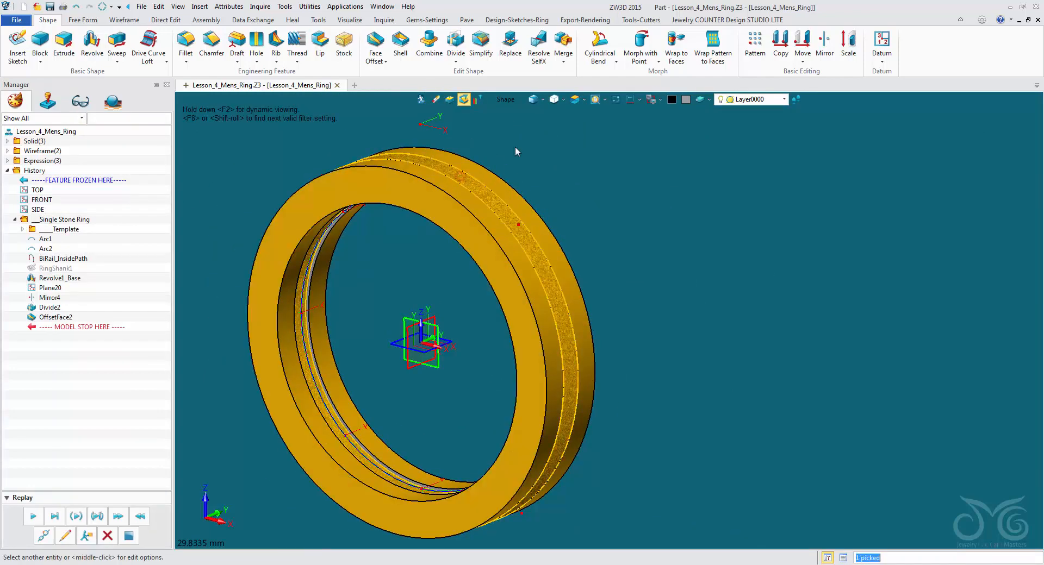
click(685, 98)
click(709, 138)
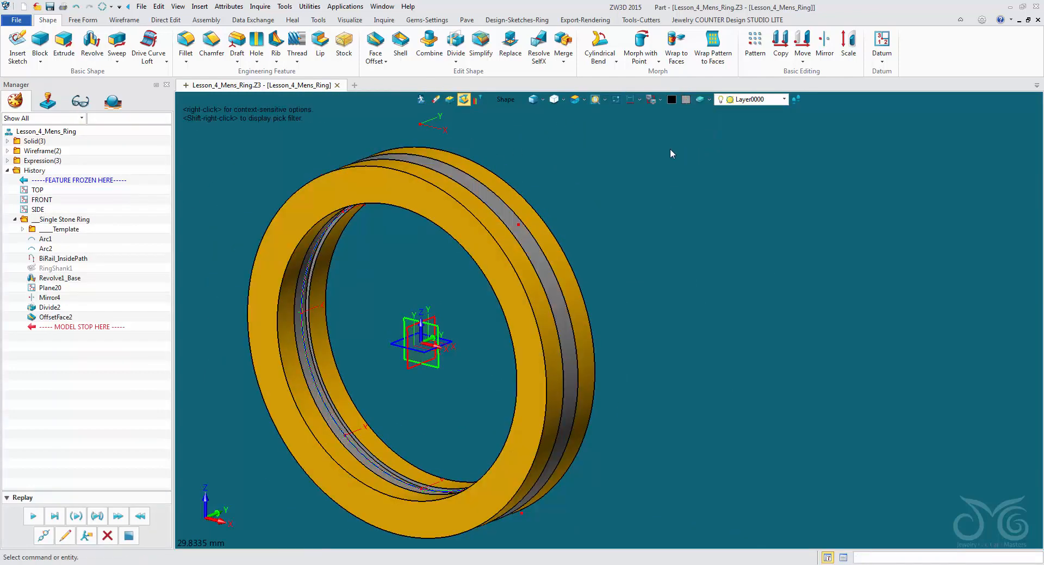
- Hide the grey middle band to expose the facing sides of the two outer bands
scroll(671, 154, down, 2)
middle_drag(657, 189, 658, 218)
right_drag(658, 219, 662, 210)
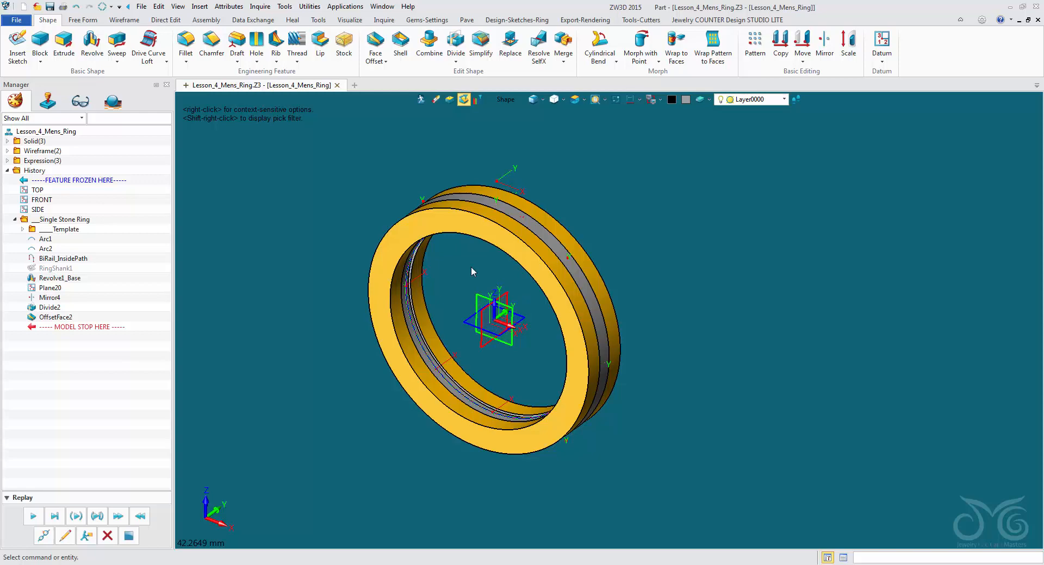
middle_drag(471, 268, 452, 294)
right_drag(451, 294, 435, 289)
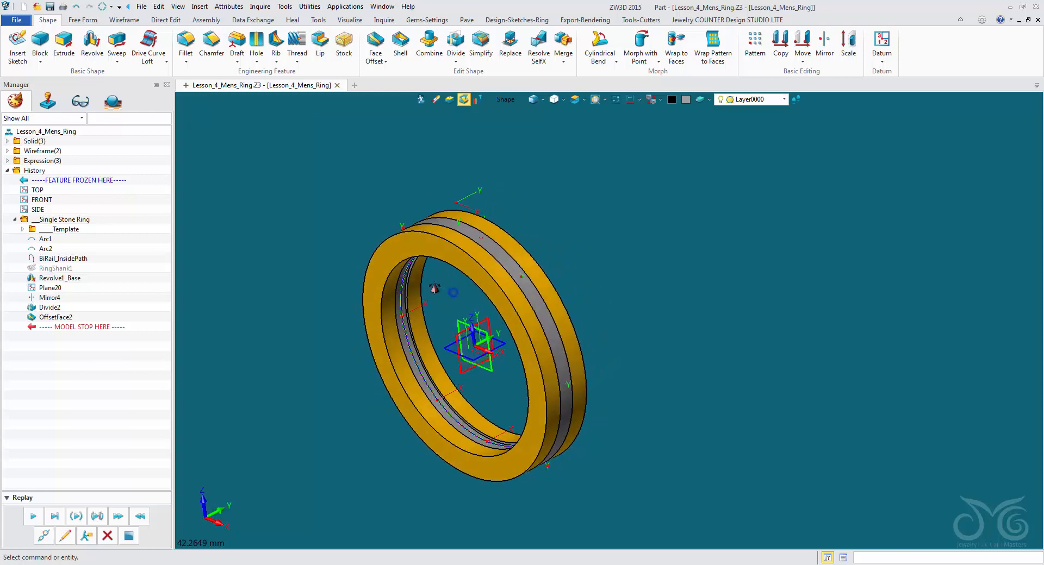
right_click(489, 245)
click(507, 270)
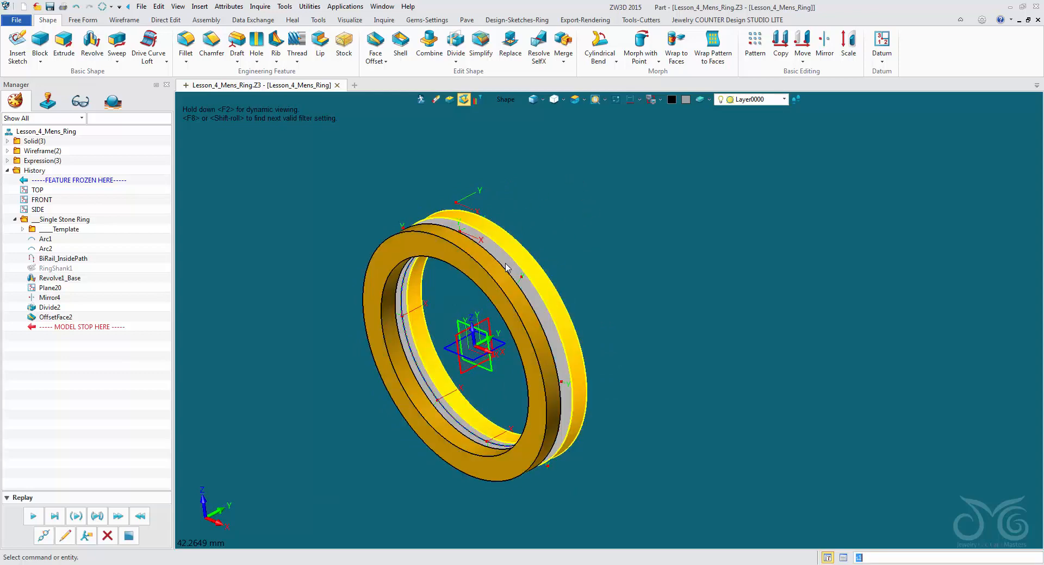
scroll(318, 274, up, 3)
right_drag(319, 276, 294, 282)
- Chamfer the outer rim edges of both gold bands on the sides facing the gap, with a 0.5 mm setback
click(212, 46)
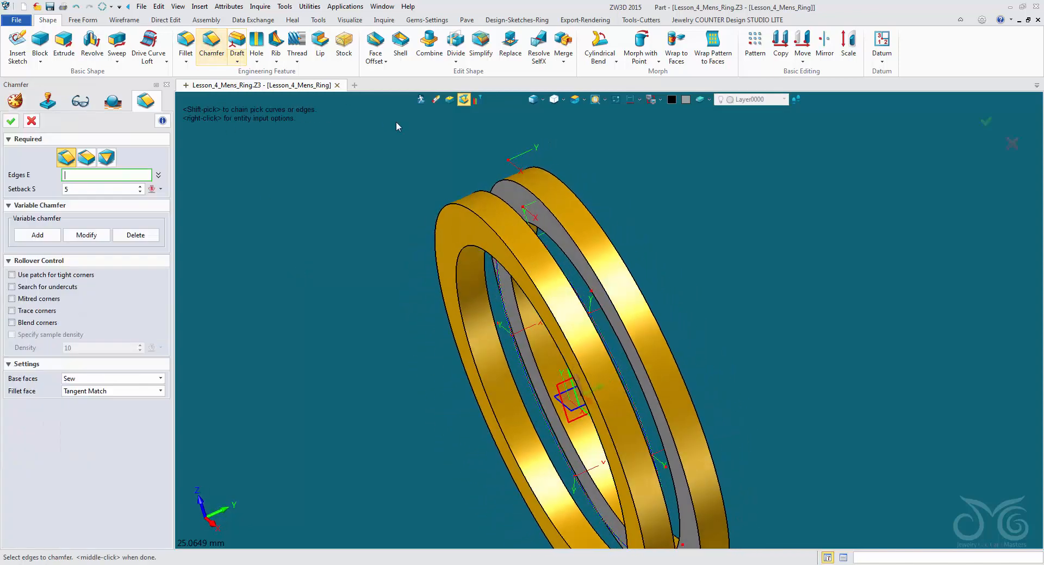
click(514, 182)
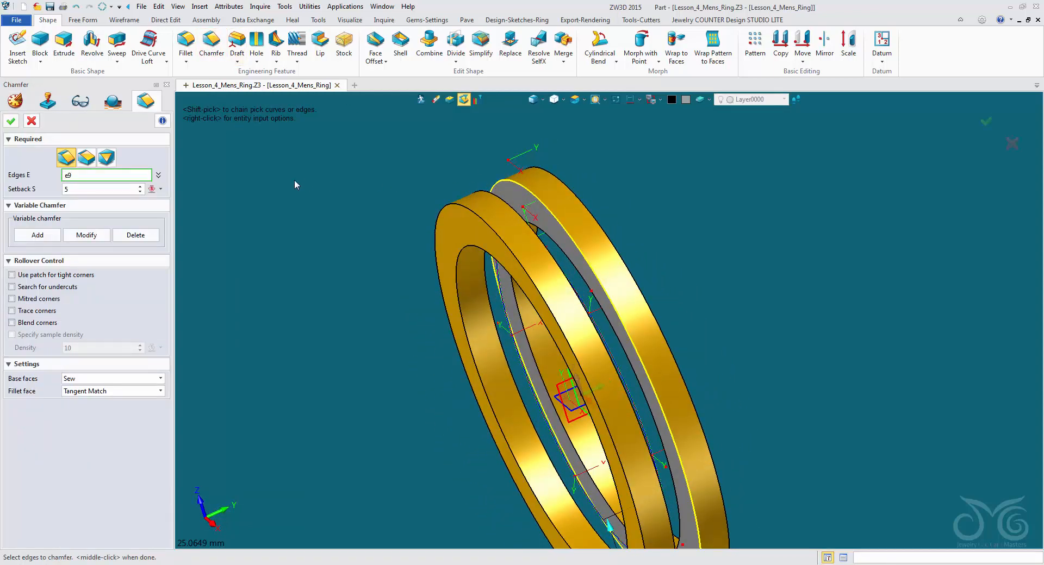
click(113, 190)
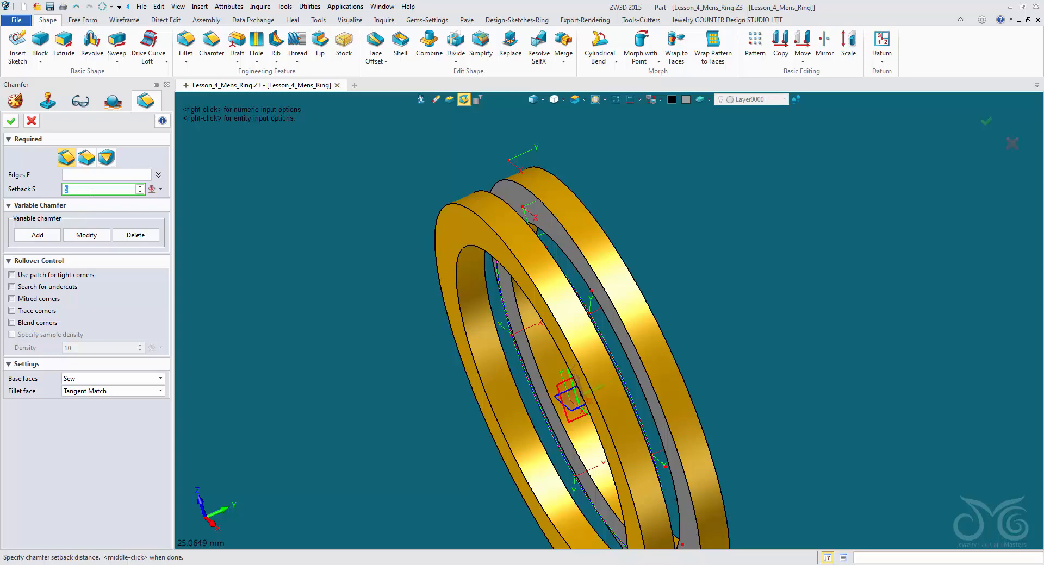
text(1)
key(Return)
click(533, 197)
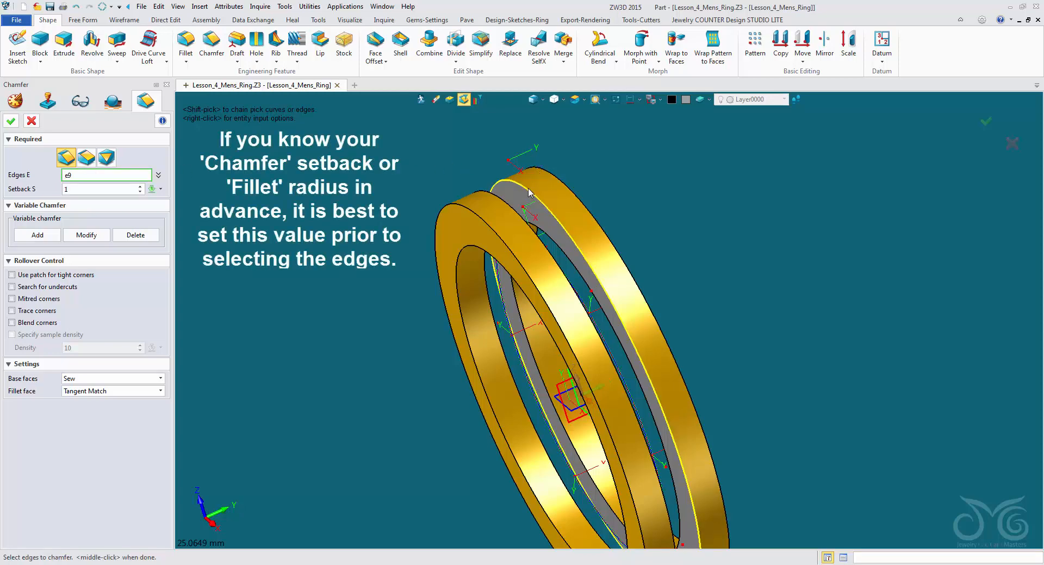
click(511, 214)
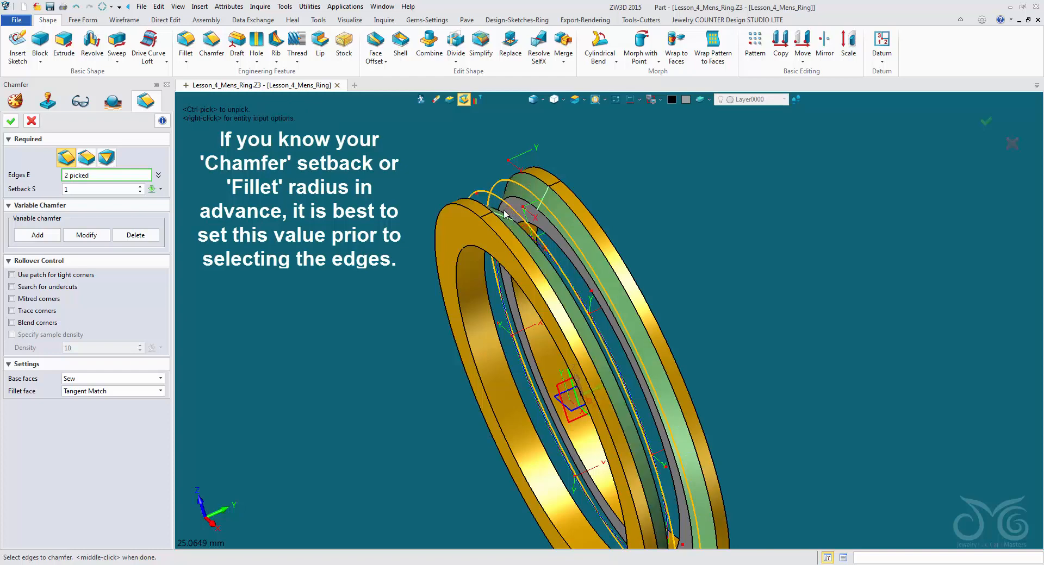
click(103, 190)
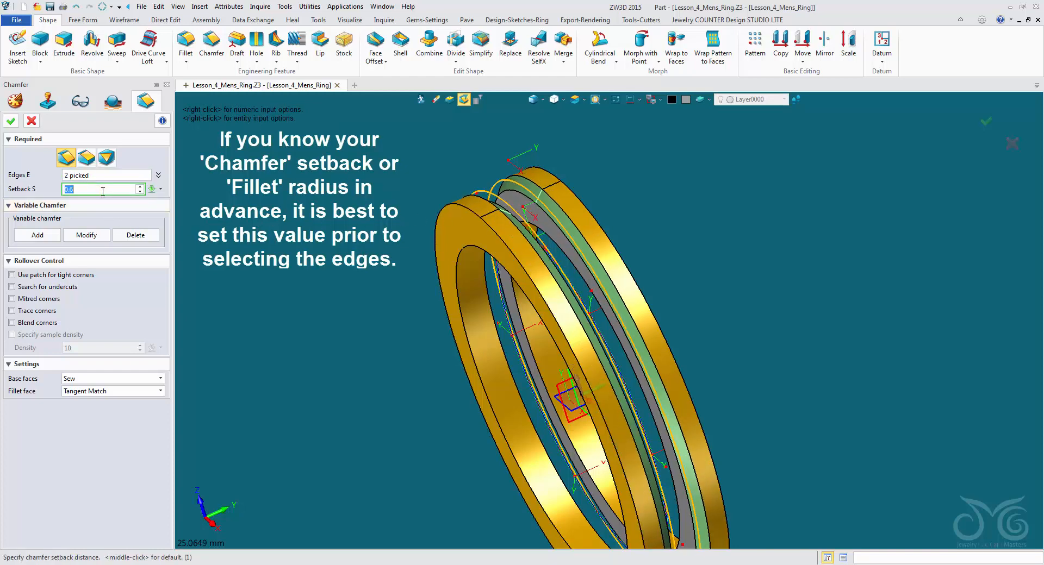
scroll(103, 191, down, 1)
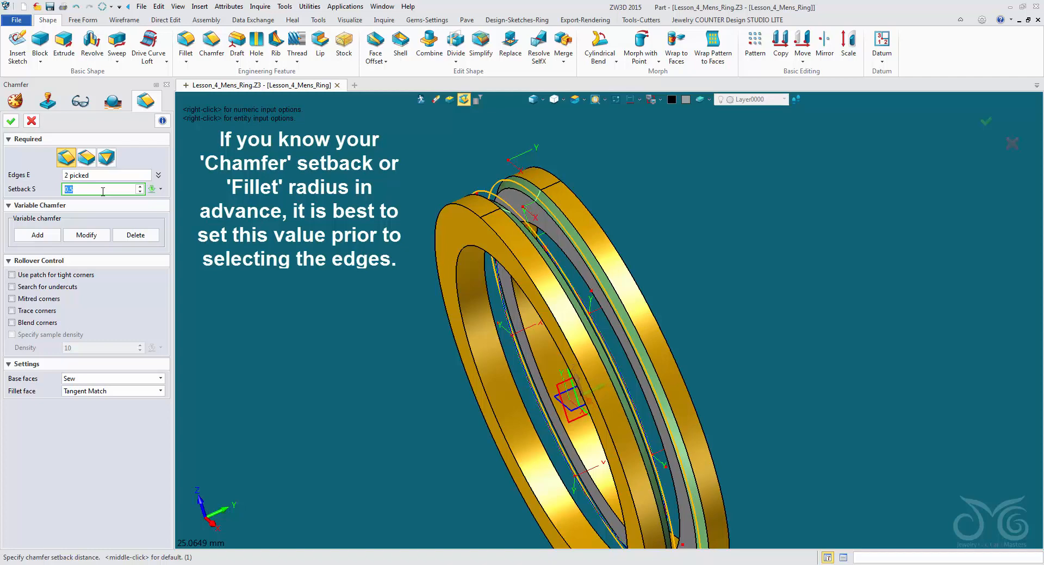
click(11, 121)
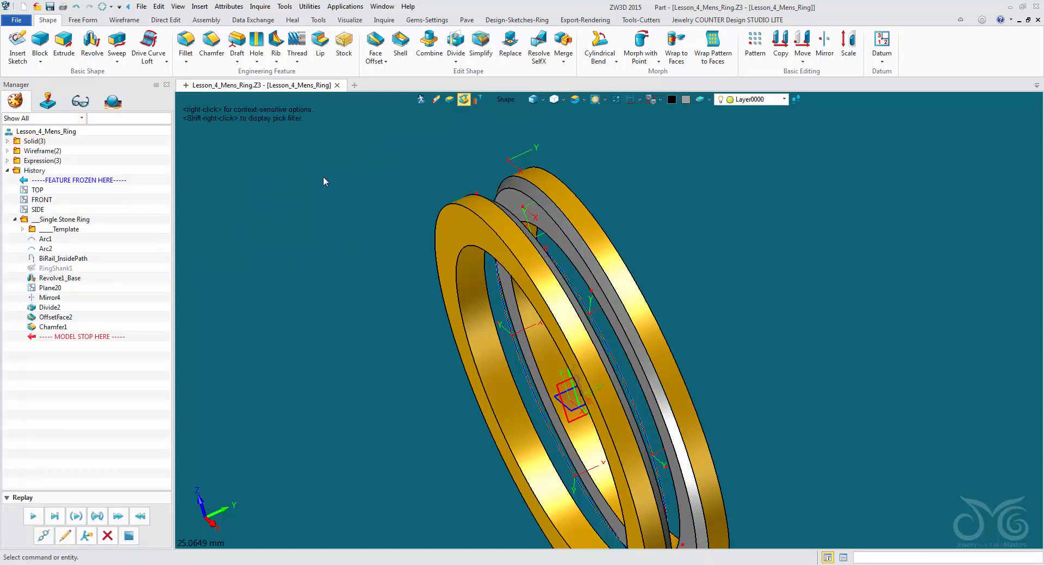
- Set up a faceted Princess stone for placement, using Diamond-Blue as the gemstone and a length of 2.50 mm
right_drag(362, 272, 366, 278)
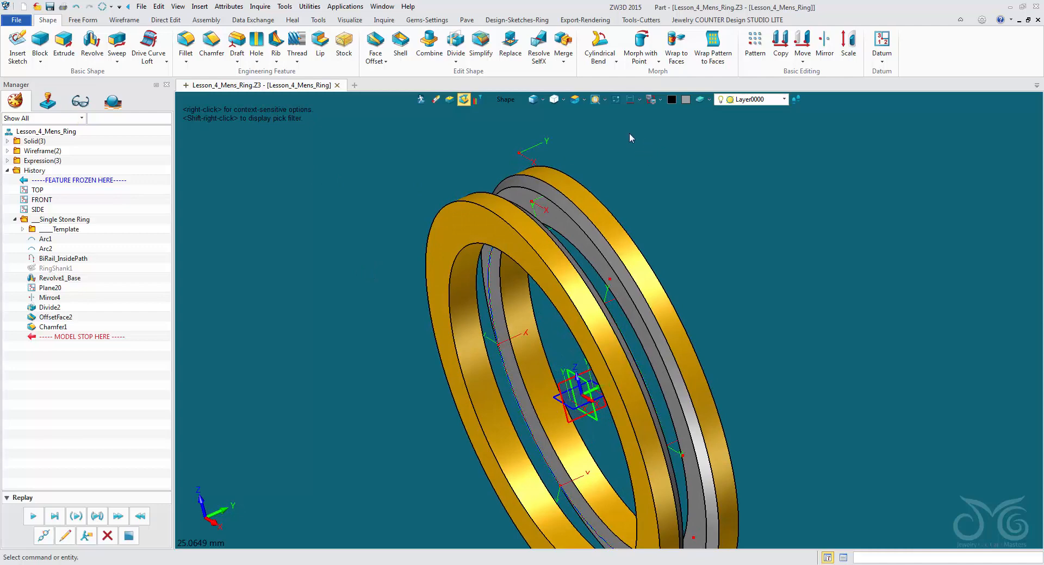
click(425, 21)
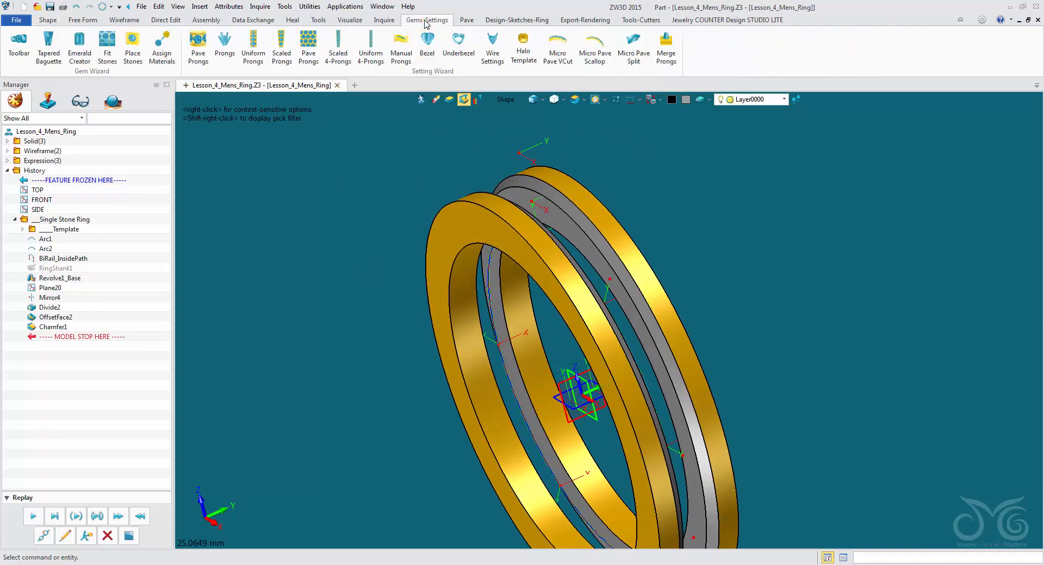
click(133, 45)
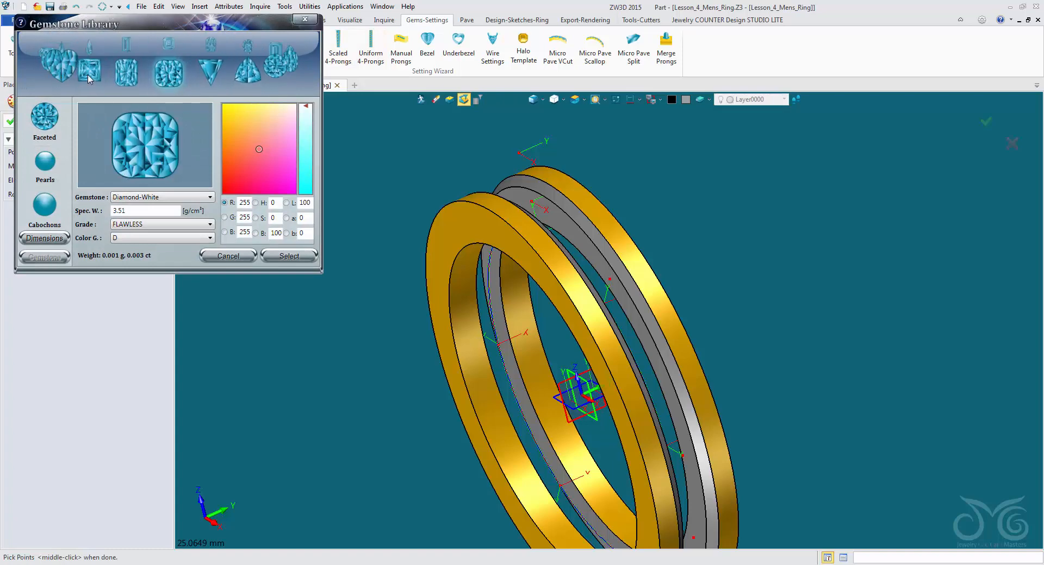
click(89, 73)
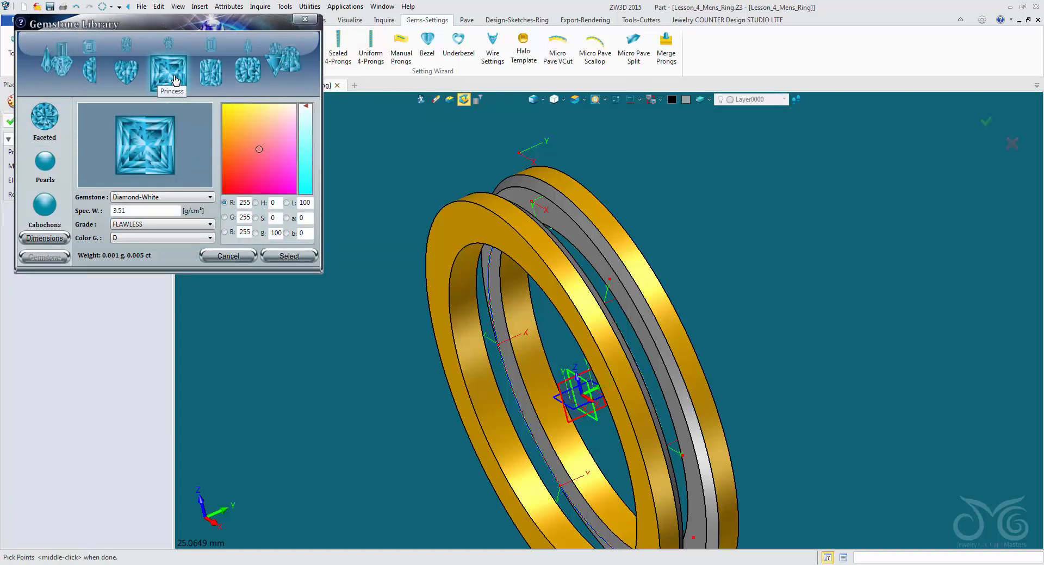
click(167, 198)
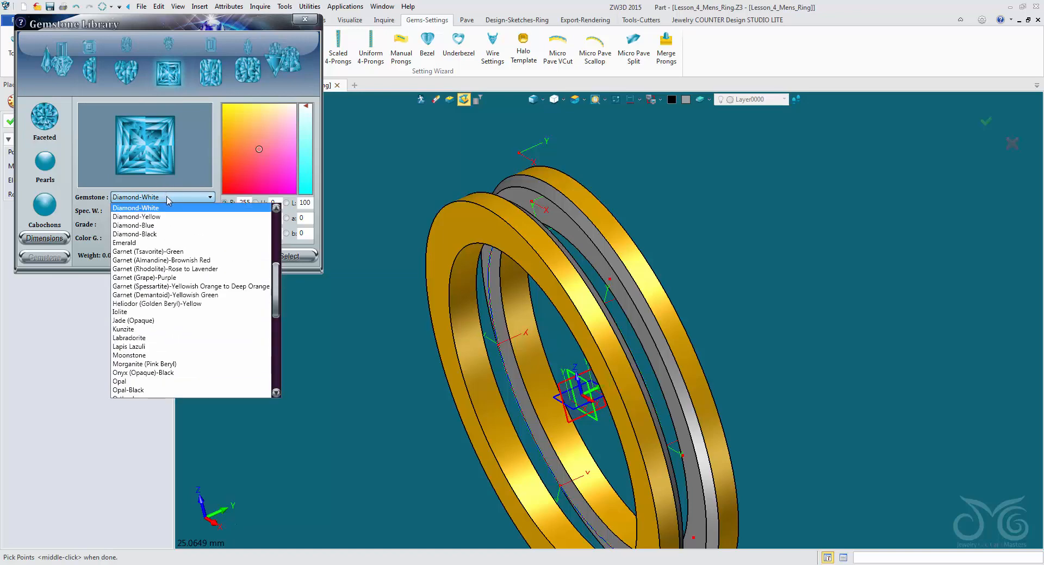
click(171, 227)
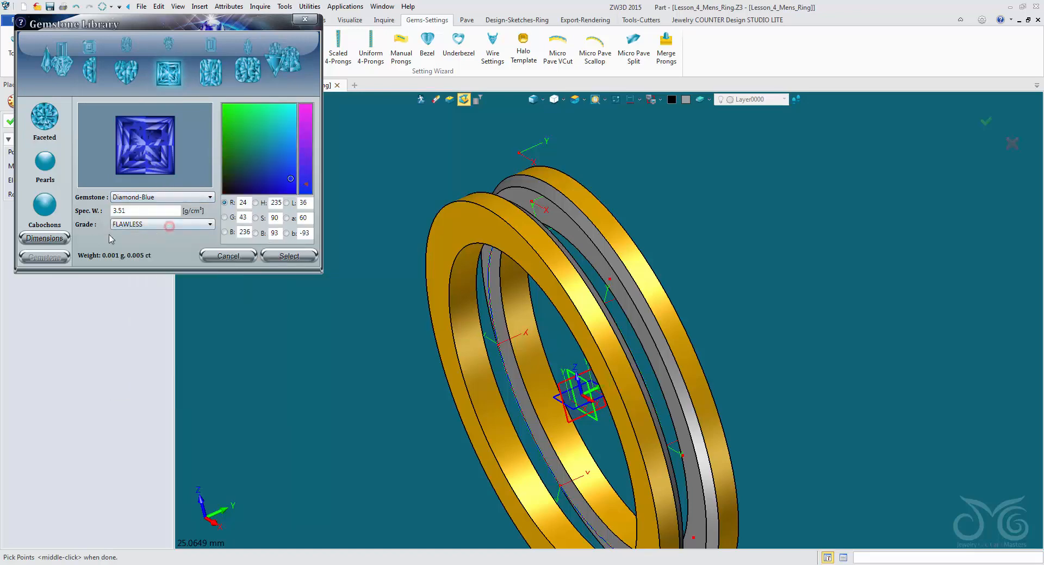
click(45, 238)
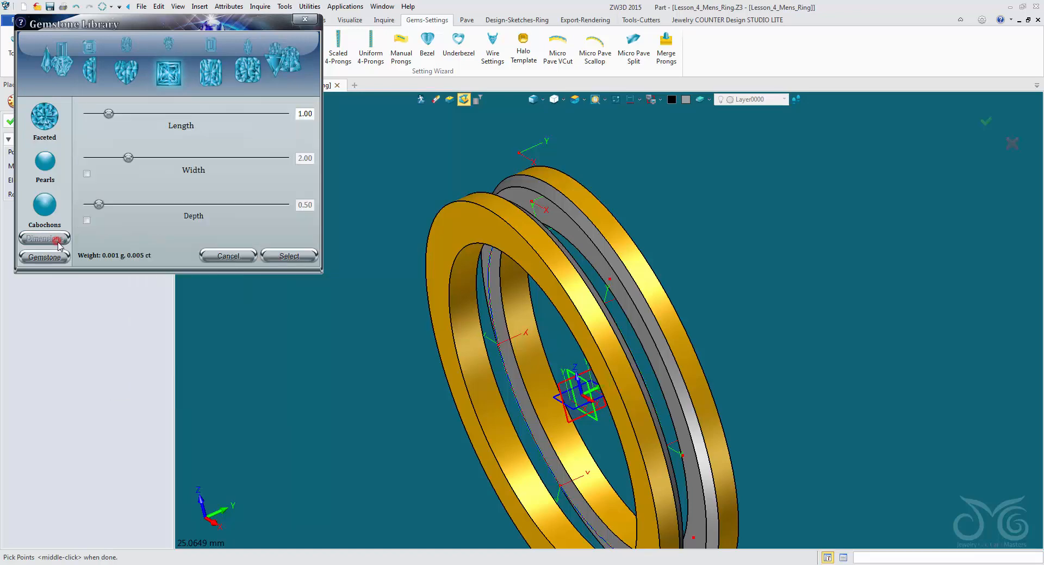
double_click(307, 113)
text(2.5)
key(Return)
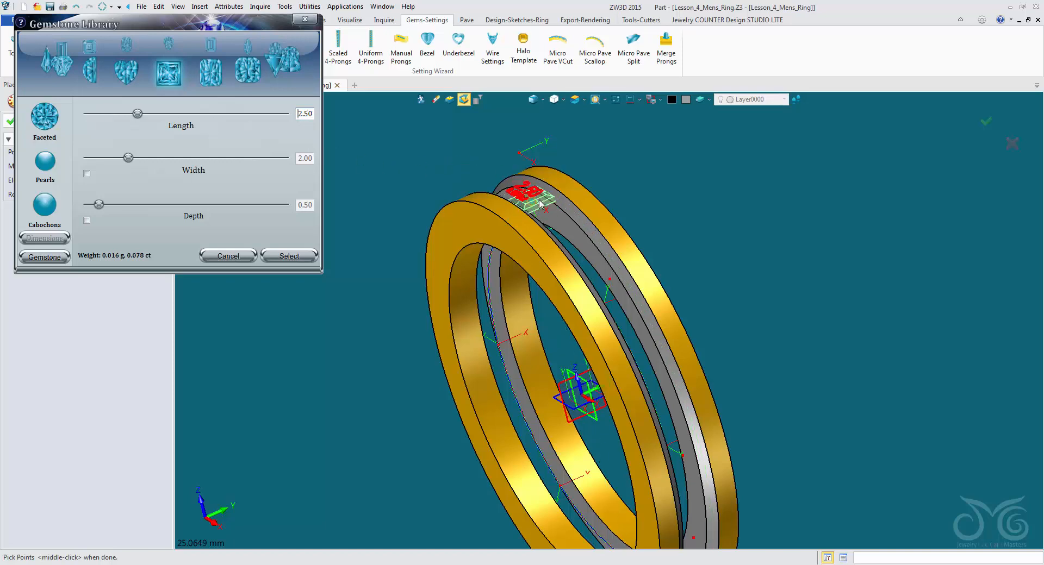
- Place the princess stone on the datum at the top of the ring, between the two bands
scroll(540, 204, up, 5)
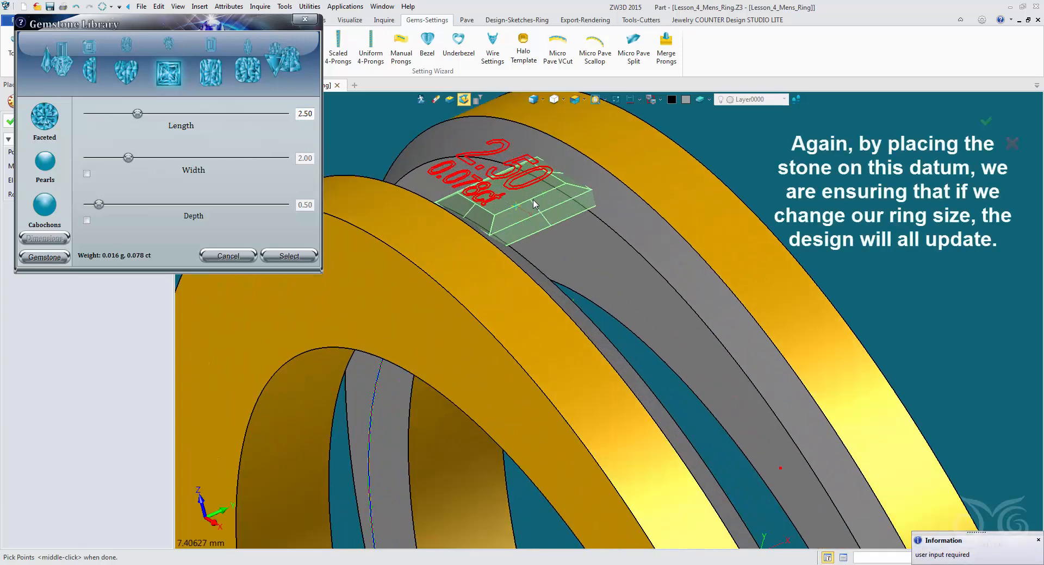
scroll(527, 205, down, 2)
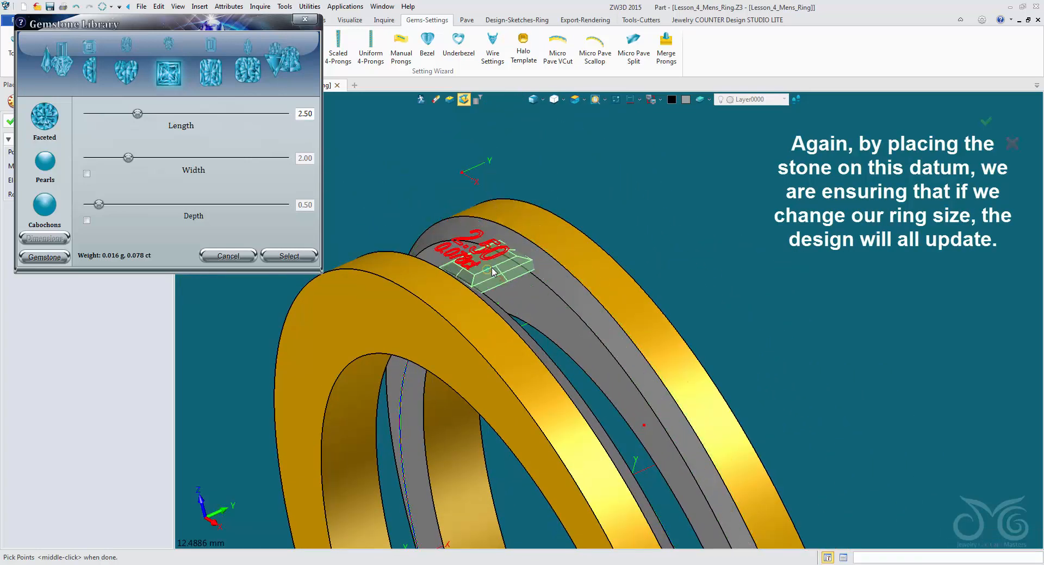
click(493, 272)
drag(245, 34, 237, 288)
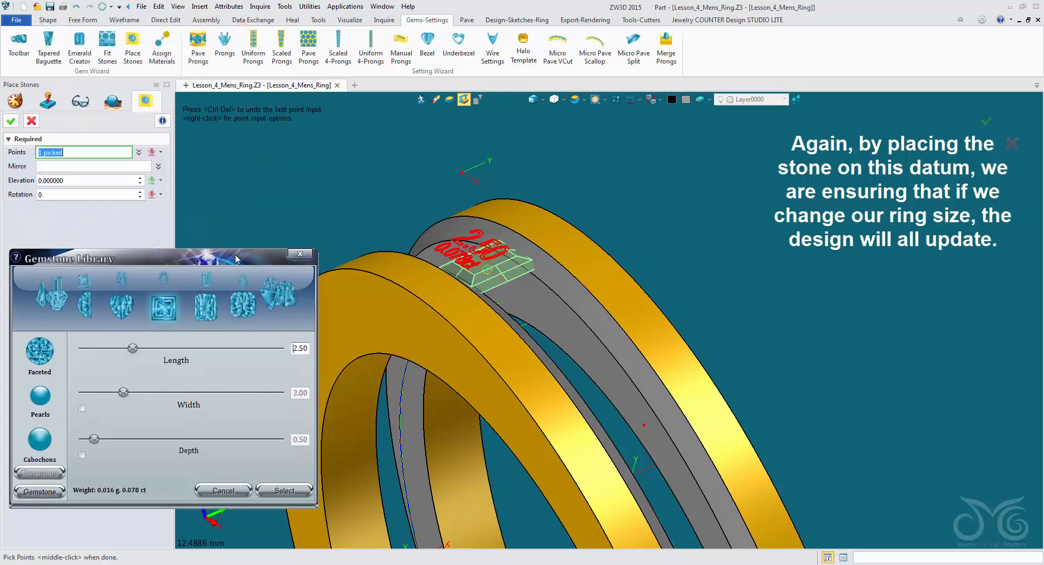
click(10, 121)
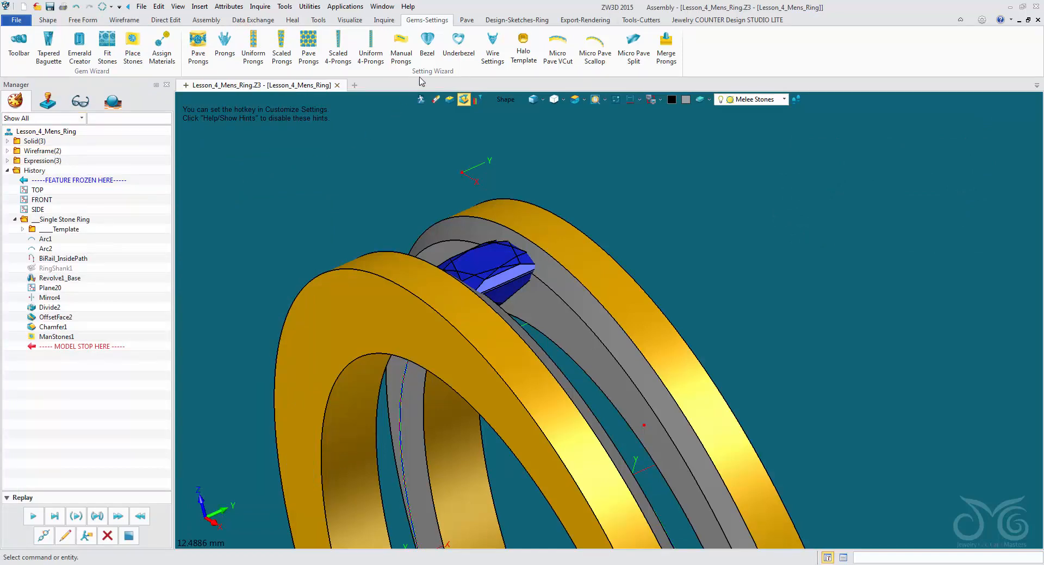
- Start a bezel setting with the square bezel style and set both gem length and gem width to 2.50
click(429, 53)
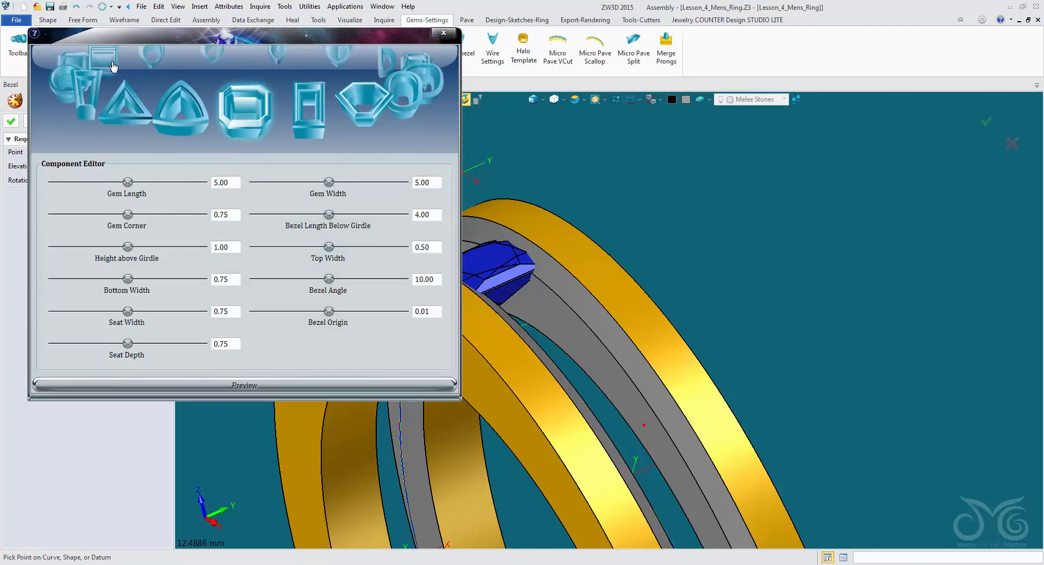
click(115, 65)
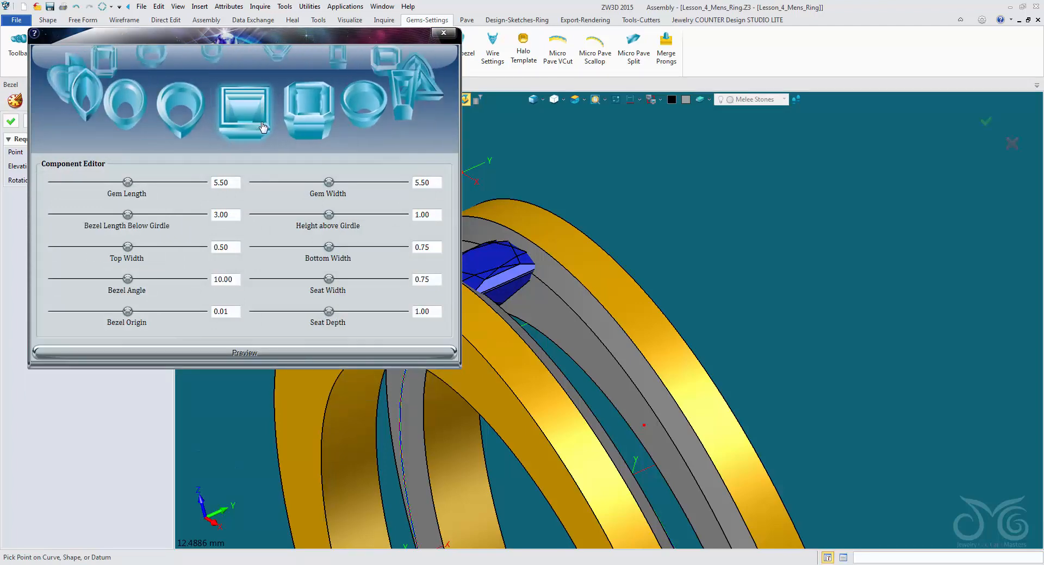
double_click(235, 181)
text(2)
key(Return)
drag(434, 183, 388, 187)
text(2.5)
key(Return)
- Place the square bezel on the stone's datum using wireframe display, and return the model to shaded display
middle_drag(552, 162, 652, 196)
right_drag(581, 311, 589, 245)
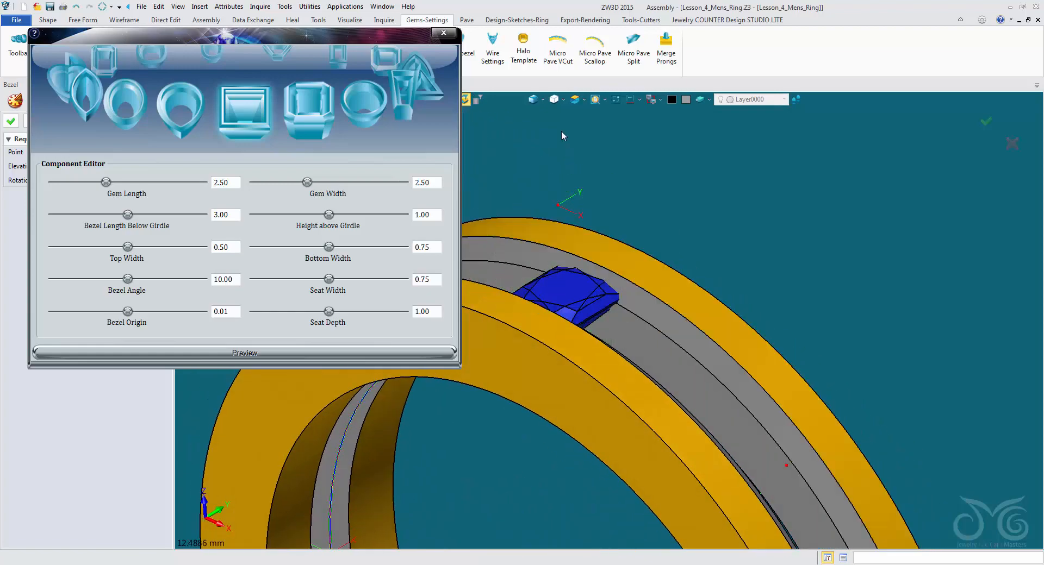
click(534, 101)
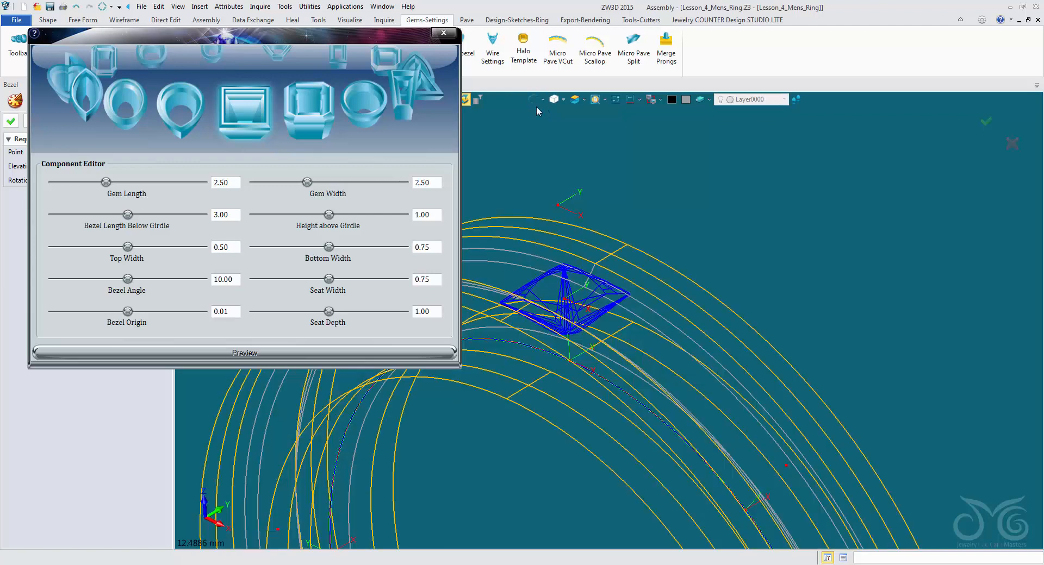
click(569, 299)
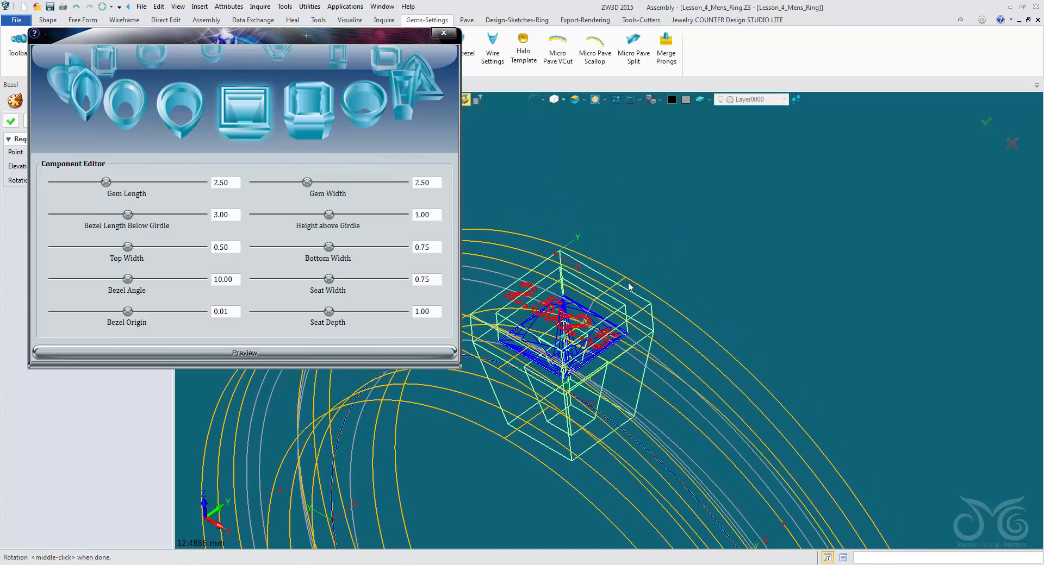
scroll(560, 340, up, 2)
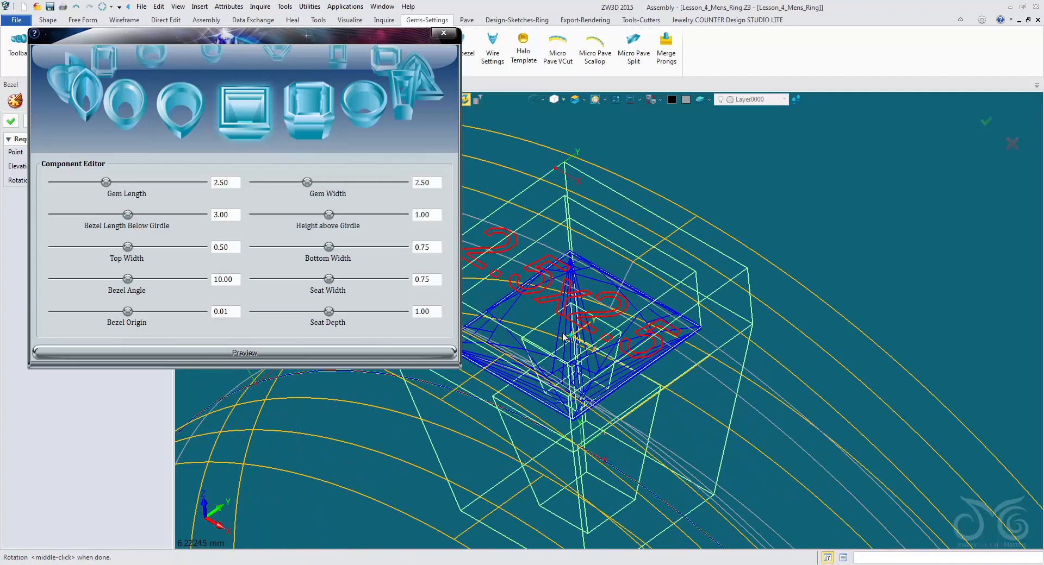
click(542, 100)
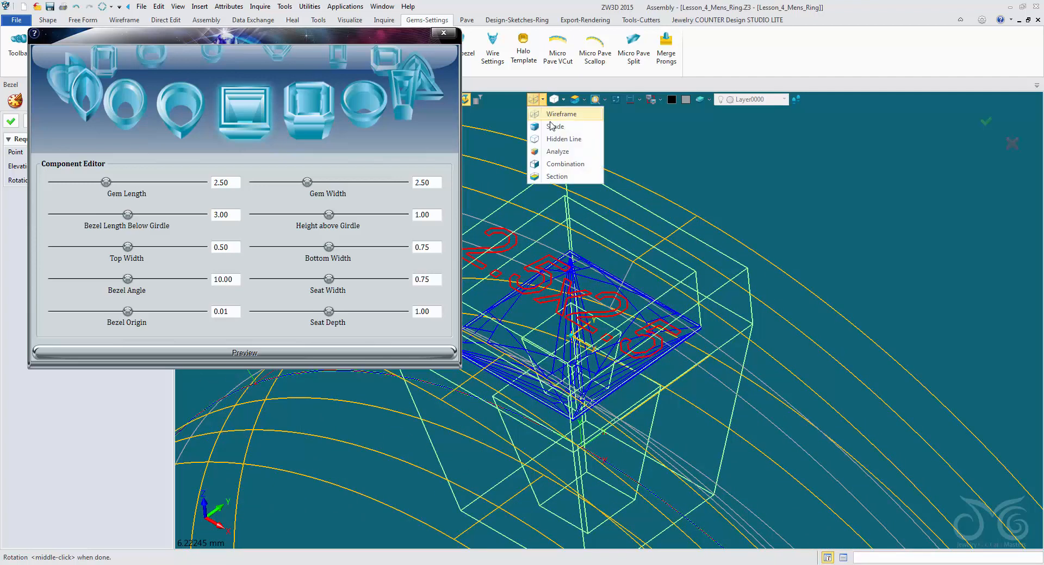
click(553, 128)
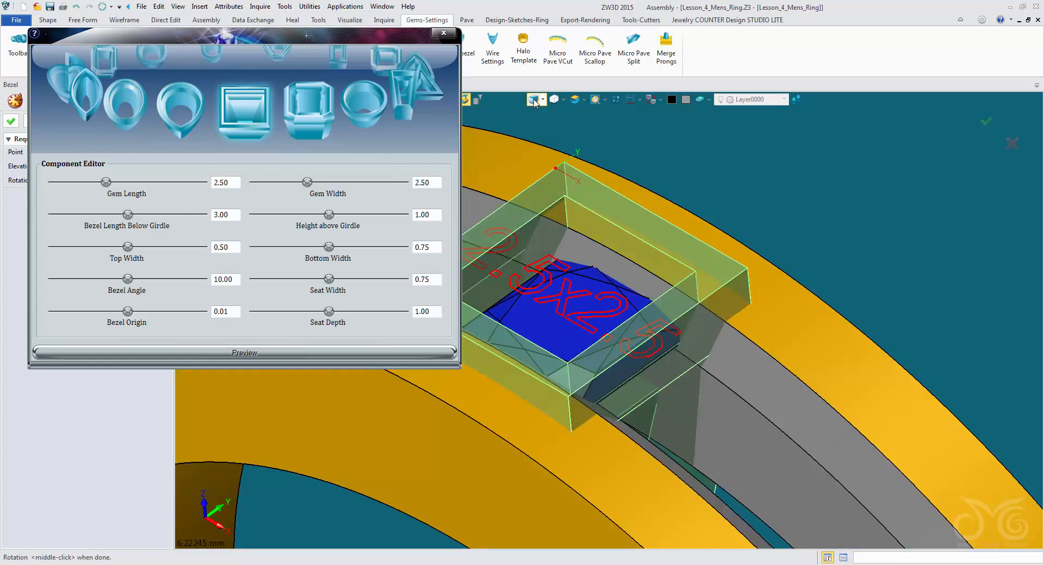
- Toggle the model display between the Analyze, Wireframe and Shade modes, finishing in shaded display
click(534, 100)
click(533, 100)
click(533, 100)
click(535, 102)
click(543, 100)
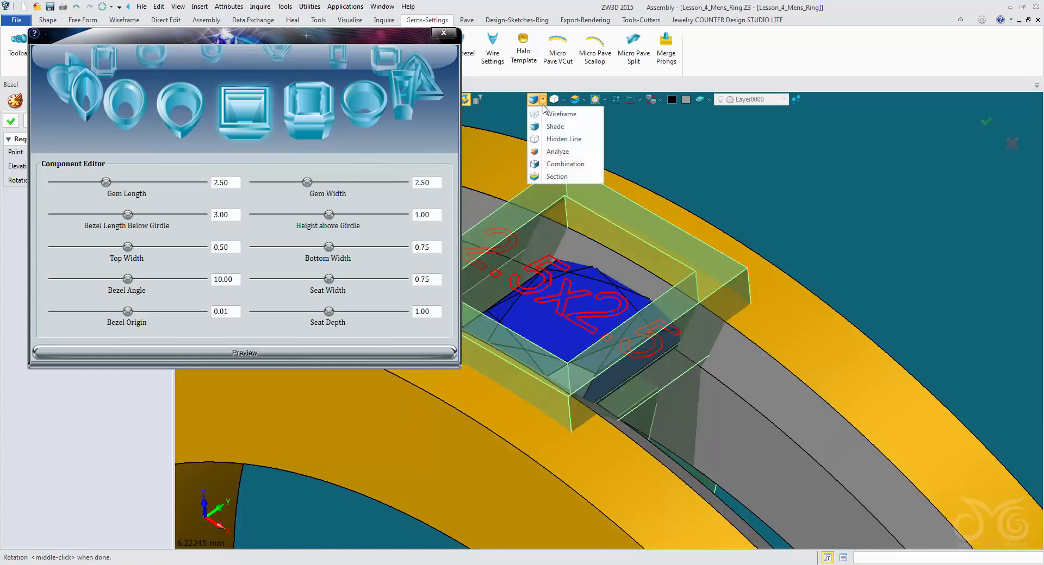
click(558, 151)
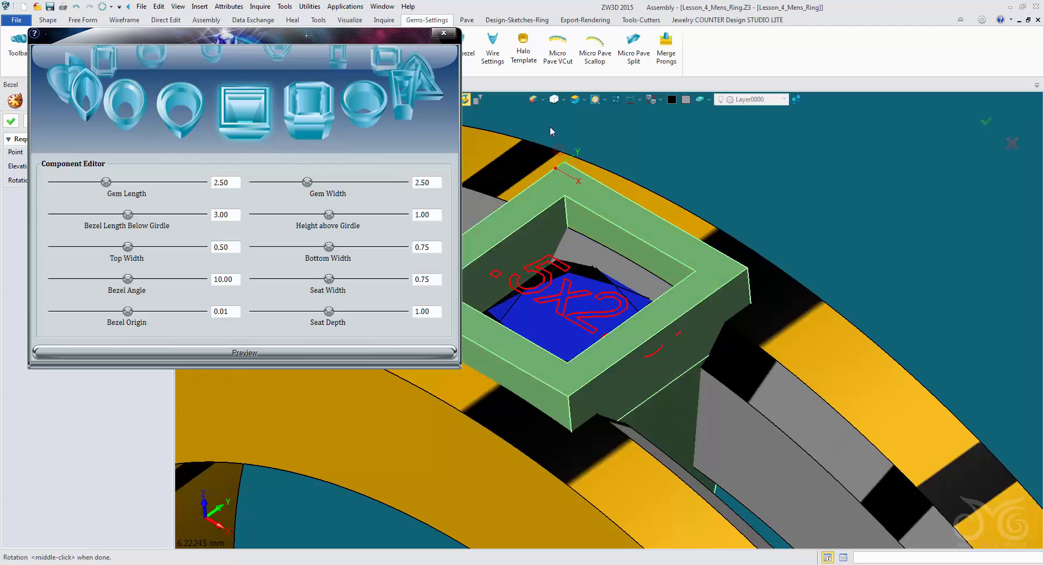
click(535, 100)
click(534, 100)
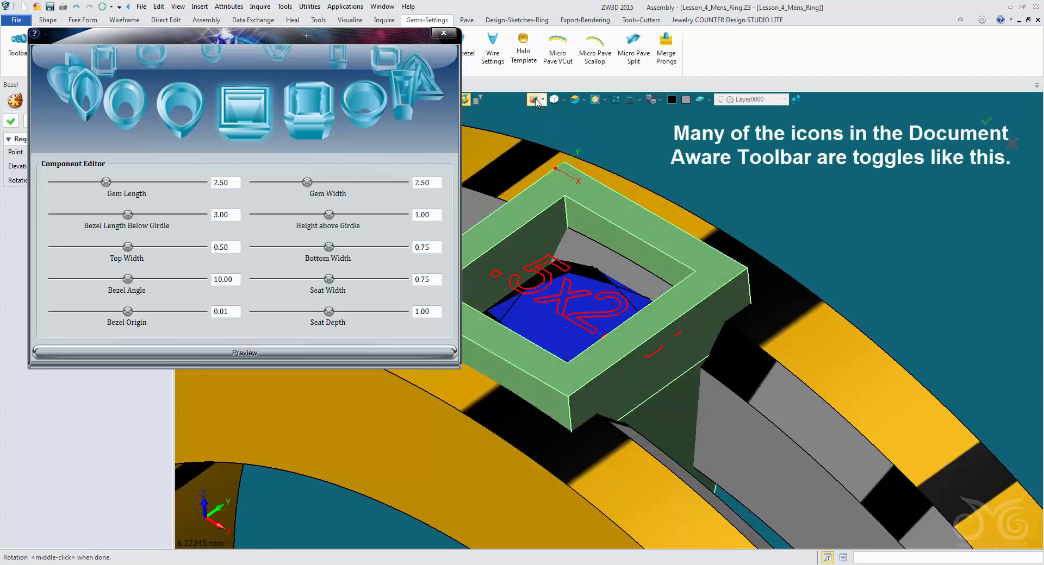
click(543, 104)
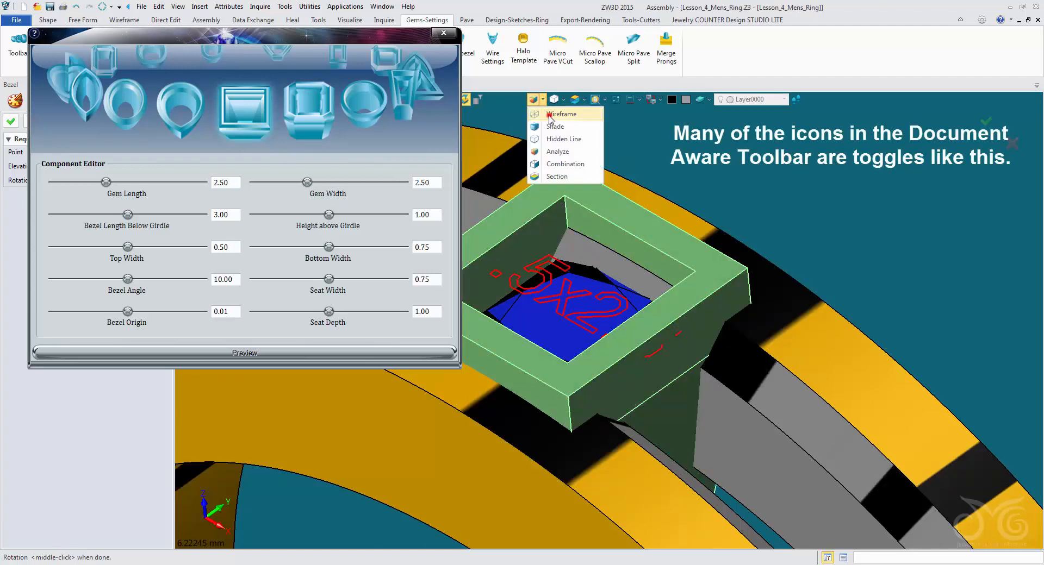
click(550, 116)
click(535, 103)
click(534, 101)
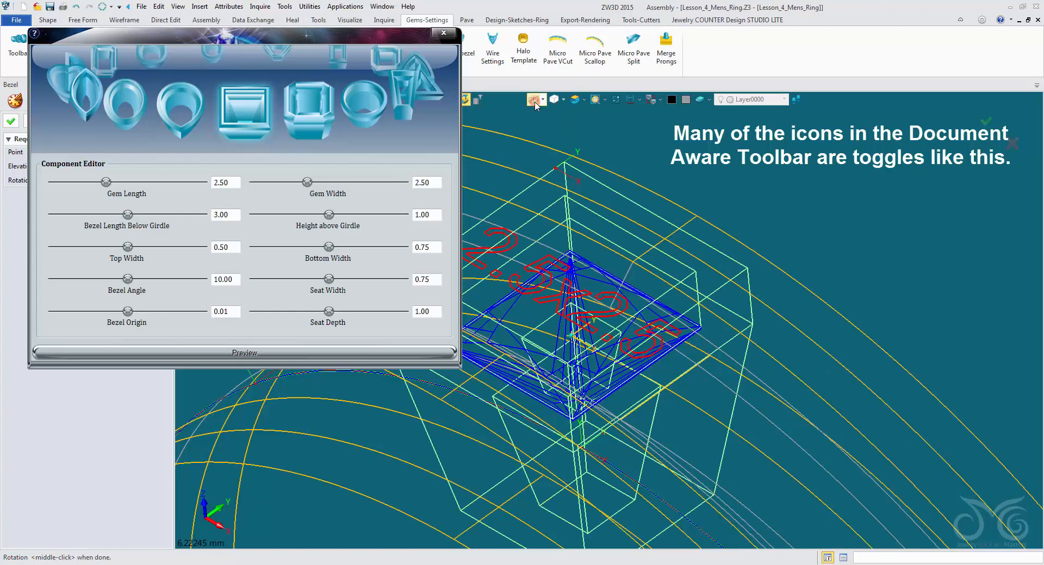
click(543, 103)
click(540, 112)
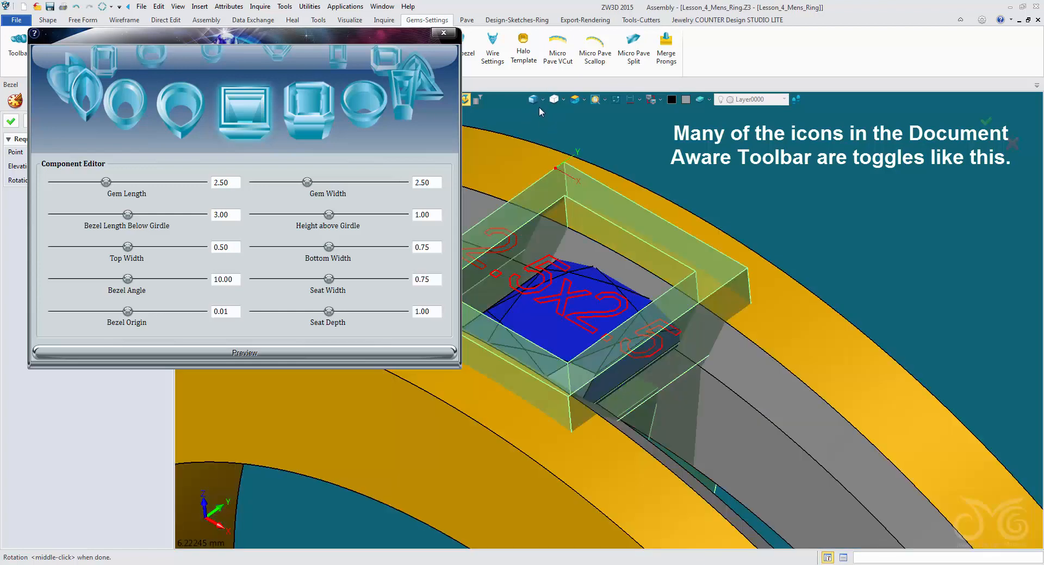
click(534, 101)
click(535, 101)
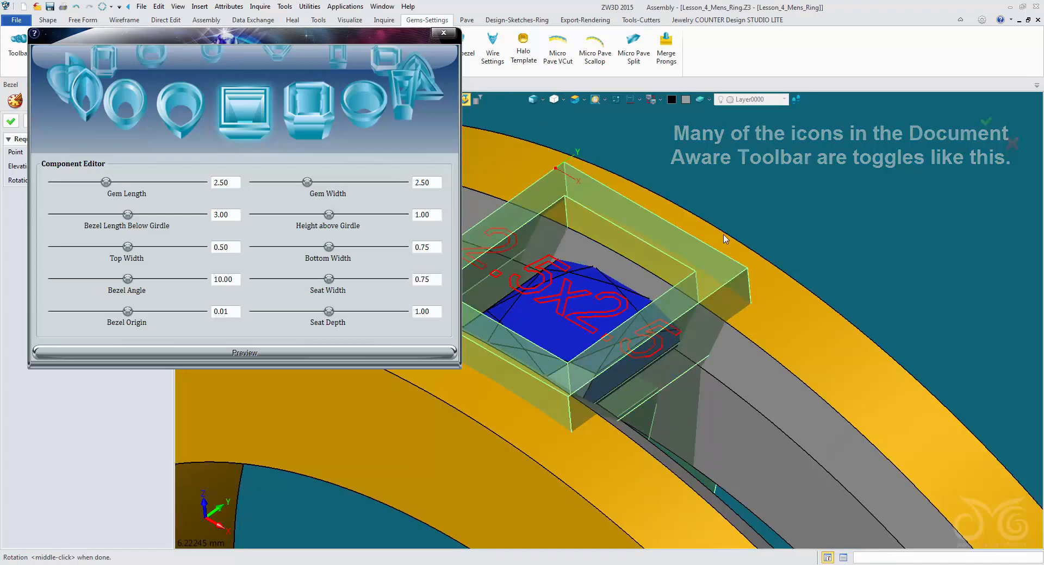
- Inspect the bezel around the stone, and preview it with a height above girdle of 0.50
scroll(722, 234, down, 3)
right_drag(750, 224, 761, 257)
middle_drag(799, 359, 743, 184)
scroll(619, 306, up, 6)
scroll(584, 299, down, 6)
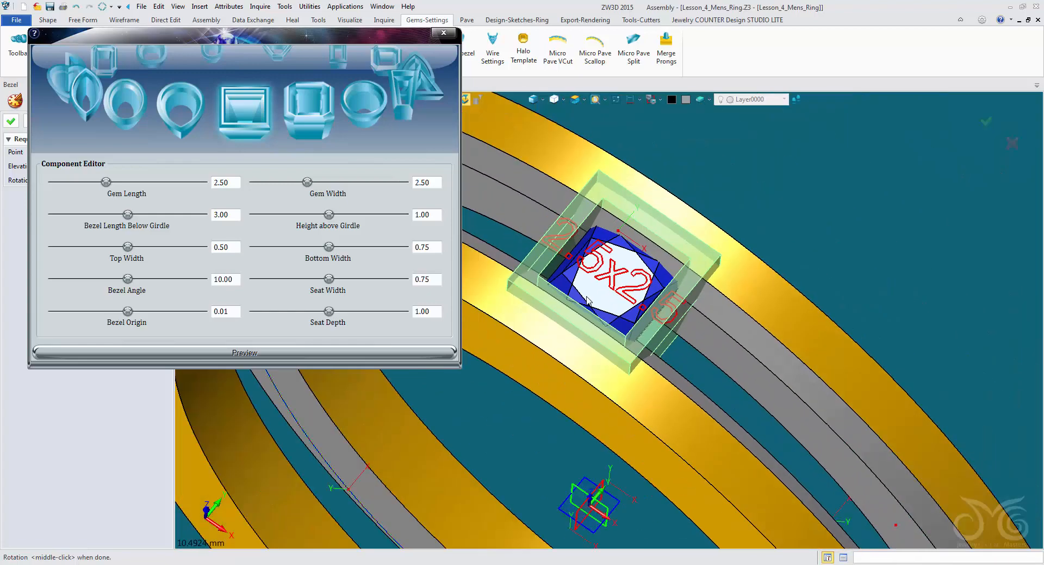
right_drag(585, 300, 596, 215)
right_drag(647, 353, 630, 354)
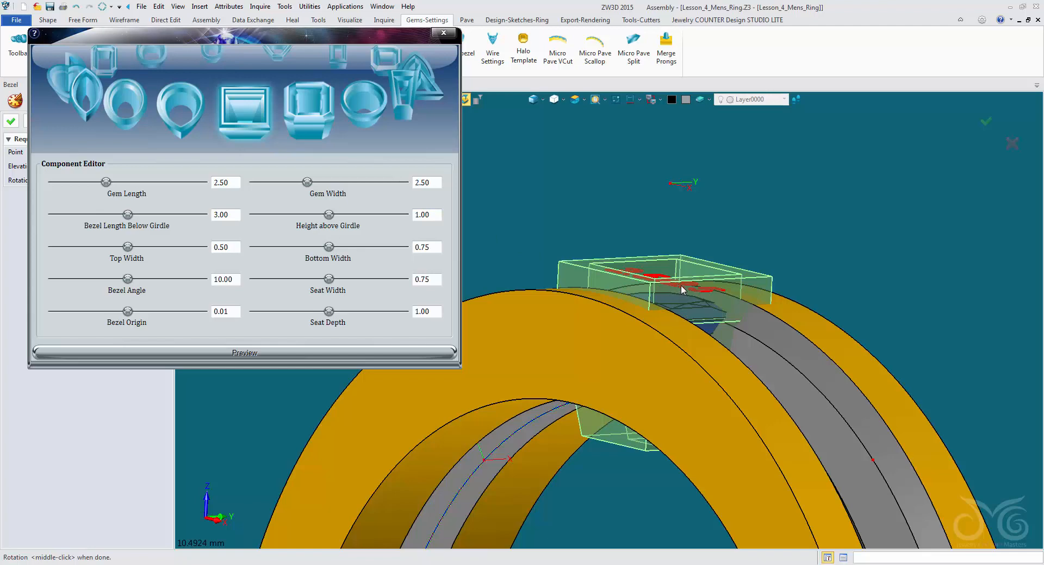
drag(435, 219, 401, 215)
text(0.5)
click(408, 352)
middle_drag(708, 230, 747, 229)
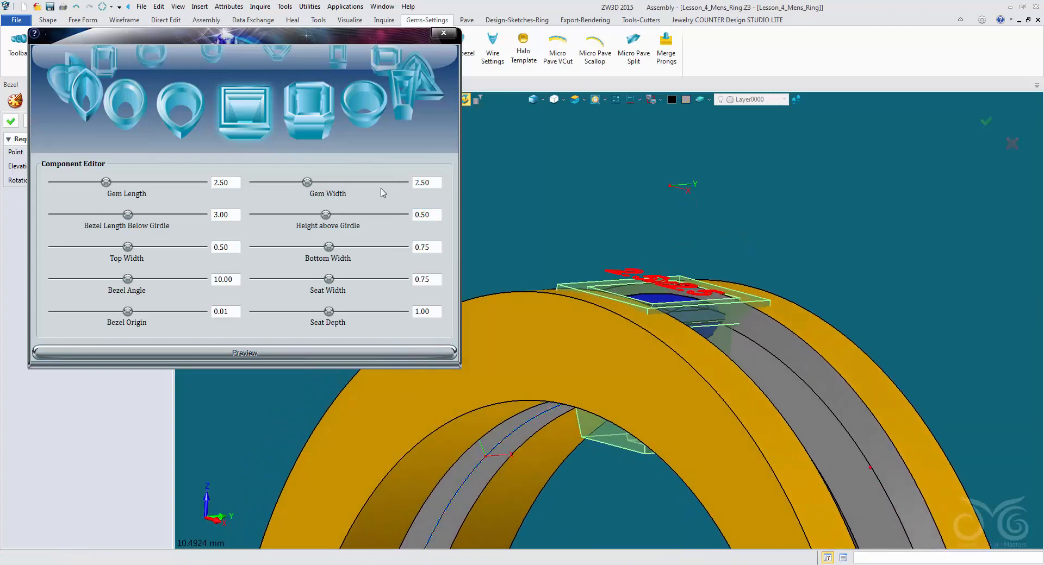
- Set the bezel's height above girdle to 0.75 and update the preview
double_click(426, 215)
text(0.7)
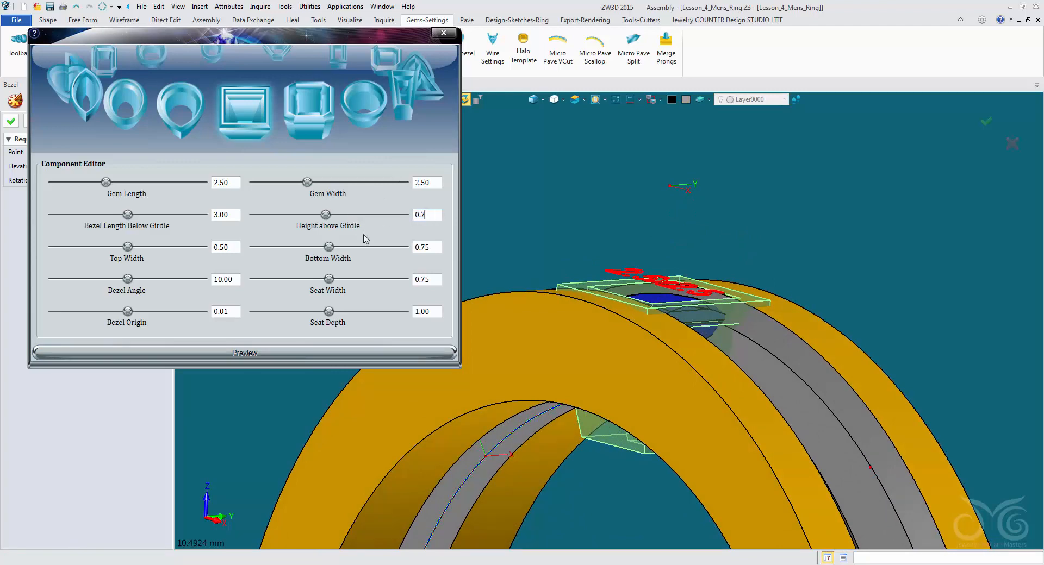
text(5)
click(366, 354)
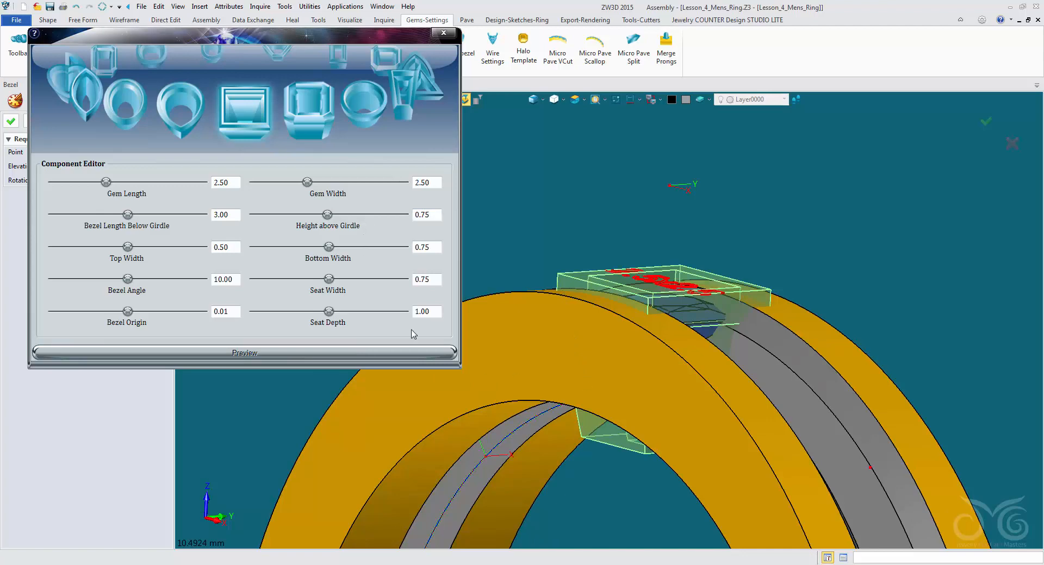
- Set the bezel angle to 5.00, update the preview and create the bezel around the princess stone
double_click(237, 281)
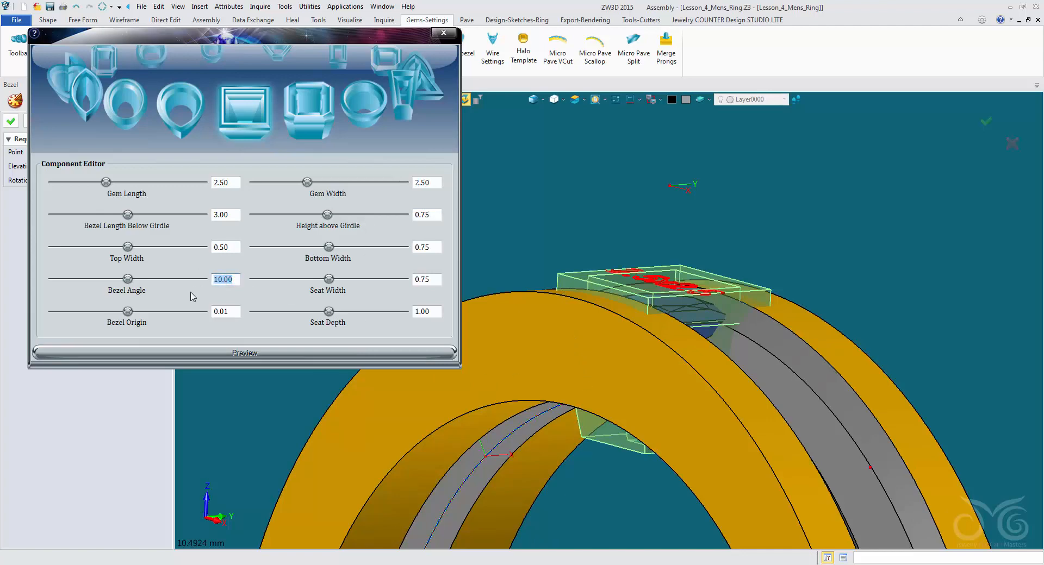
text(5)
click(234, 354)
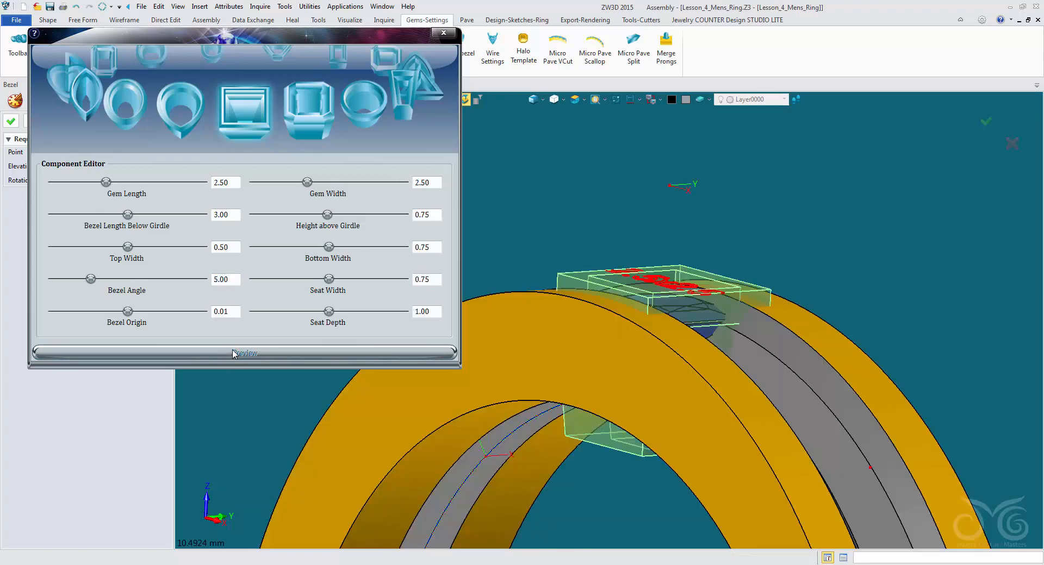
middle_drag(590, 218, 602, 286)
scroll(602, 285, up, 2)
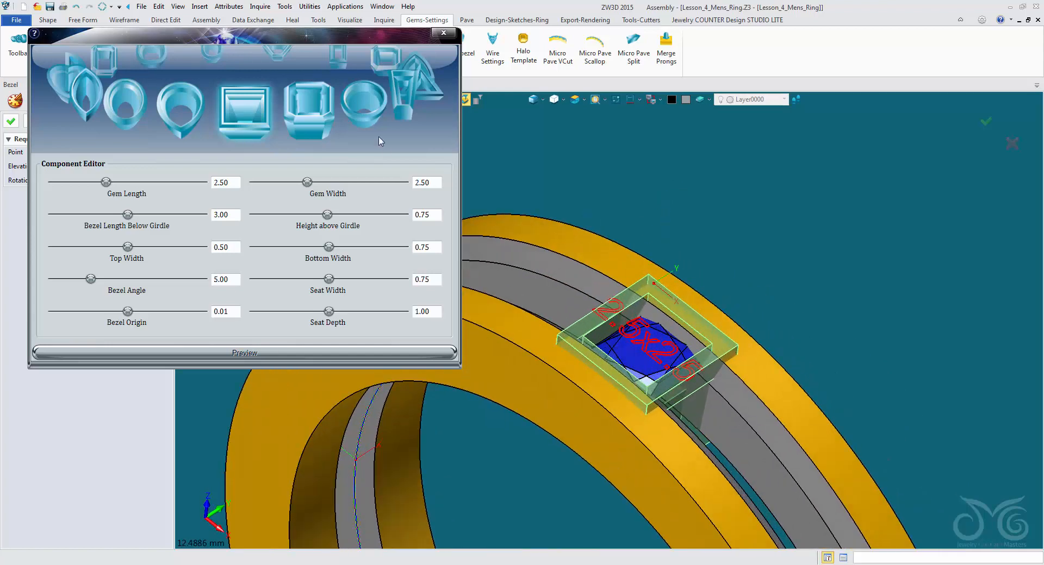
click(444, 32)
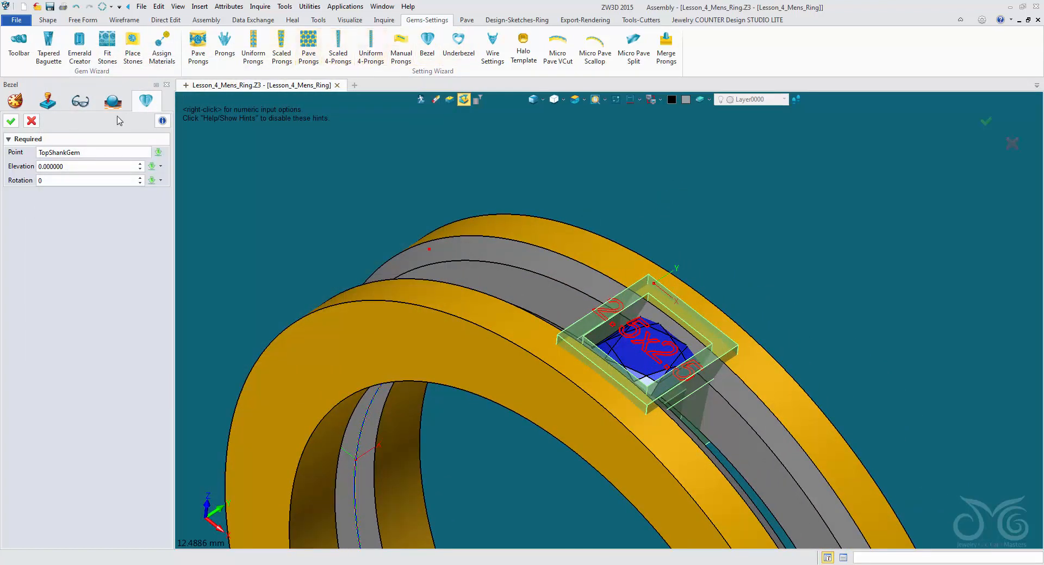
click(10, 121)
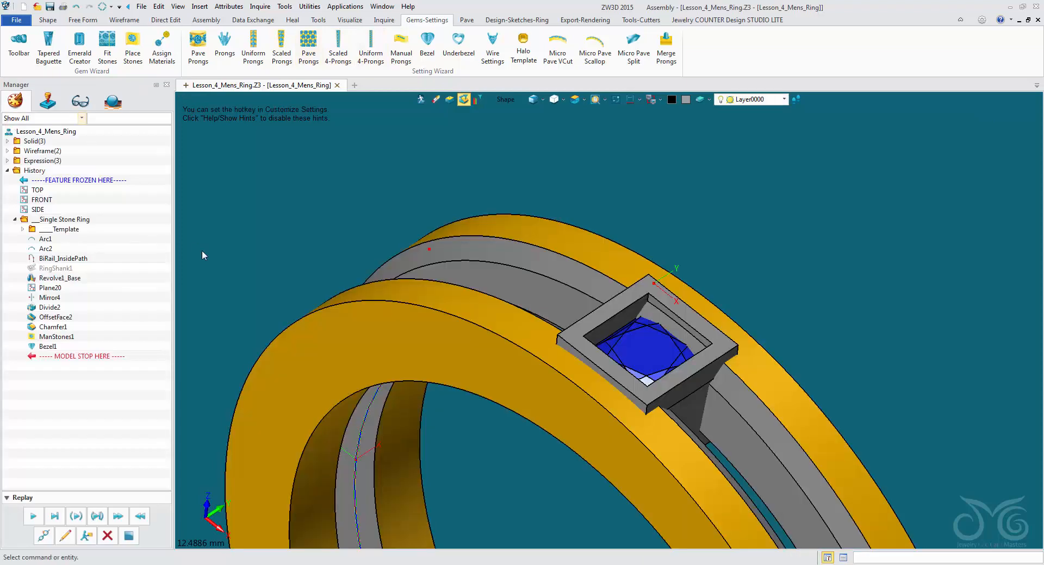
- Unblank all hidden entities to bring back the grey middle band between the gold bands
scroll(277, 258, down, 2)
right_drag(277, 258, 489, 498)
scroll(489, 498, up, 3)
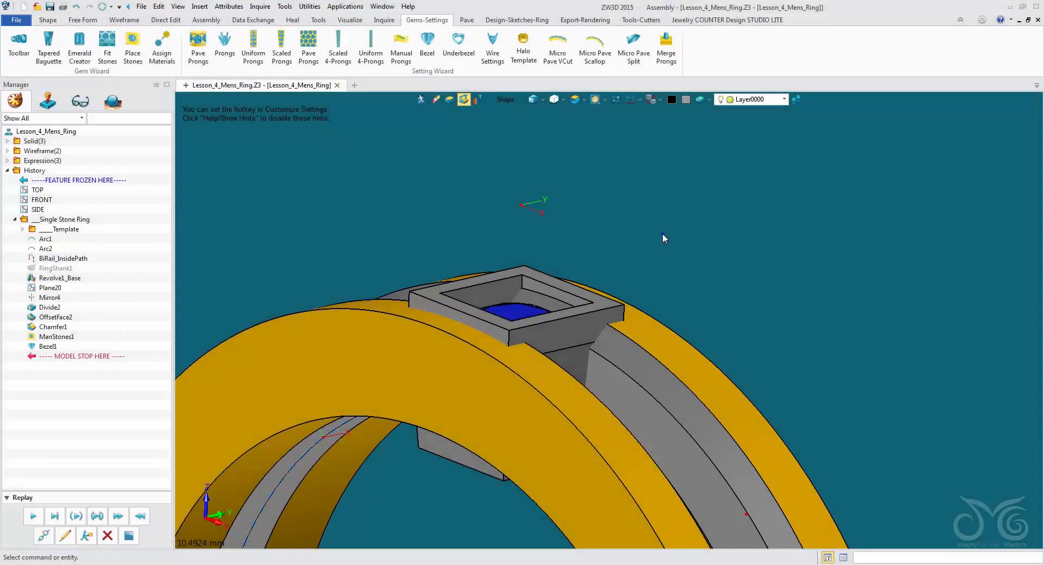
right_click(662, 235)
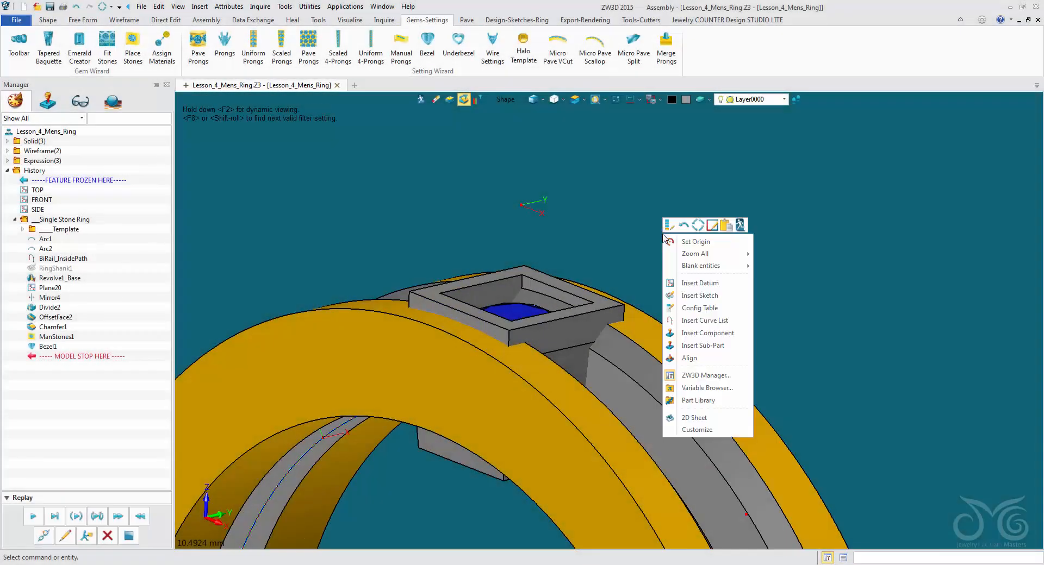
mouse_move(701, 267)
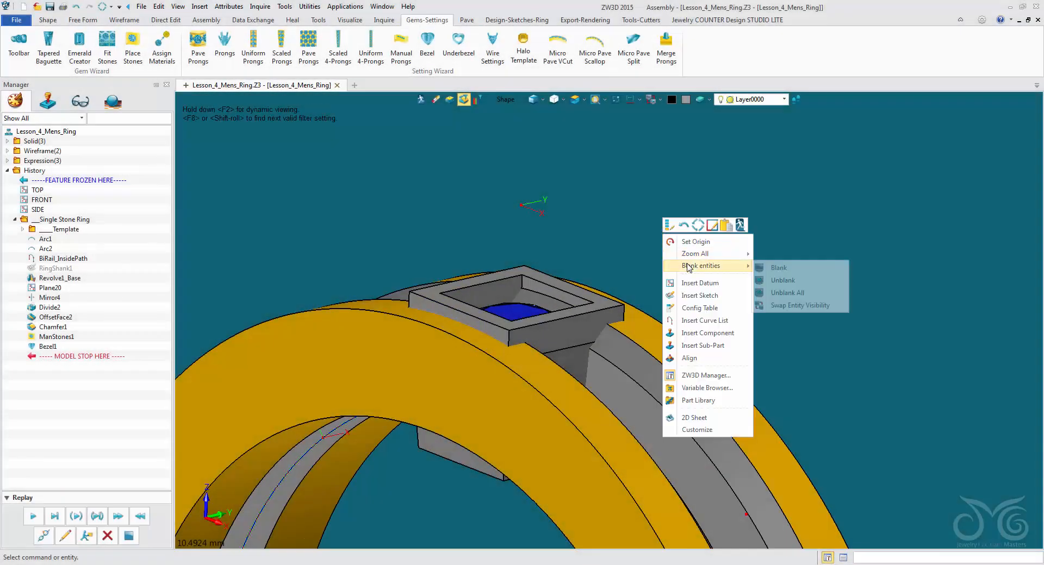
click(783, 292)
middle_drag(696, 288, 760, 137)
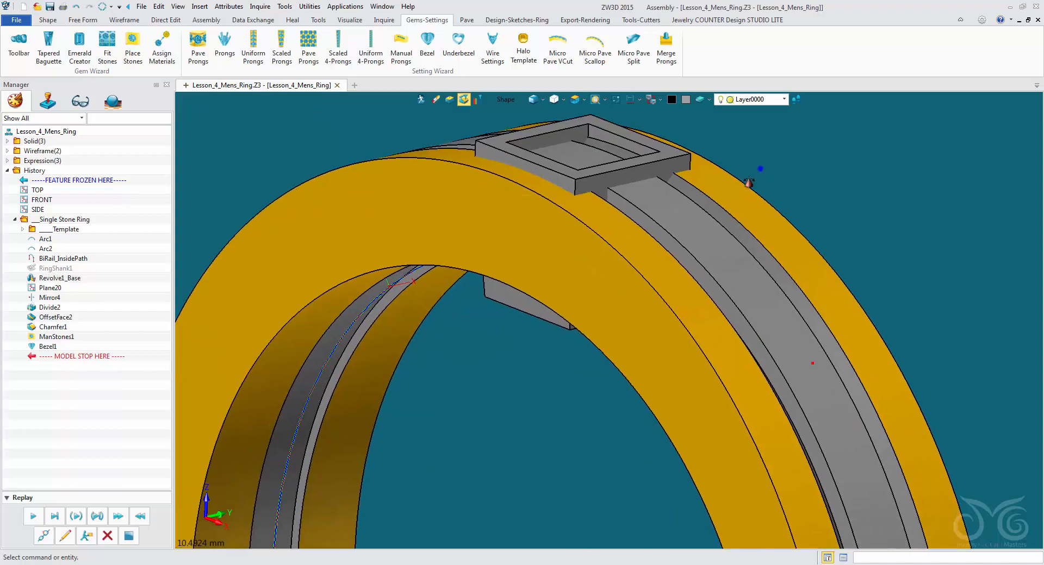
right_drag(759, 163, 750, 187)
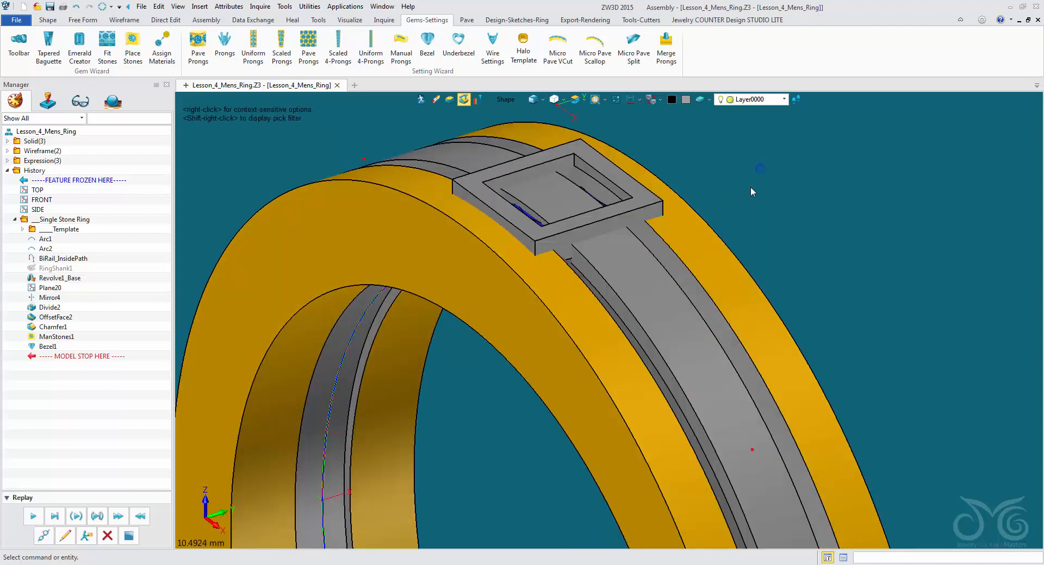
- Blank the two outer gold bands so only the grey middle band and the bezel are shown
click(711, 239)
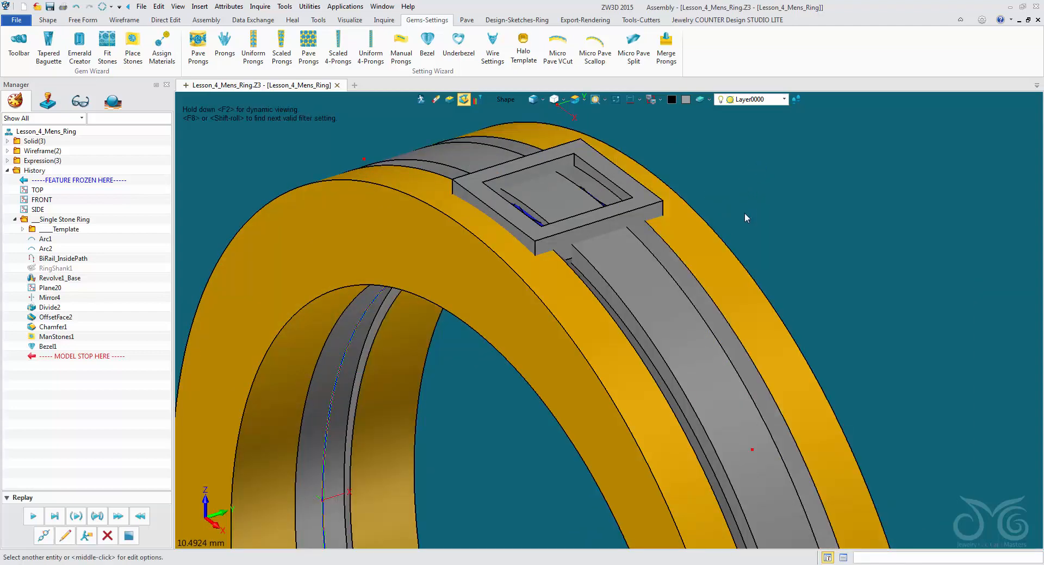
click(715, 240)
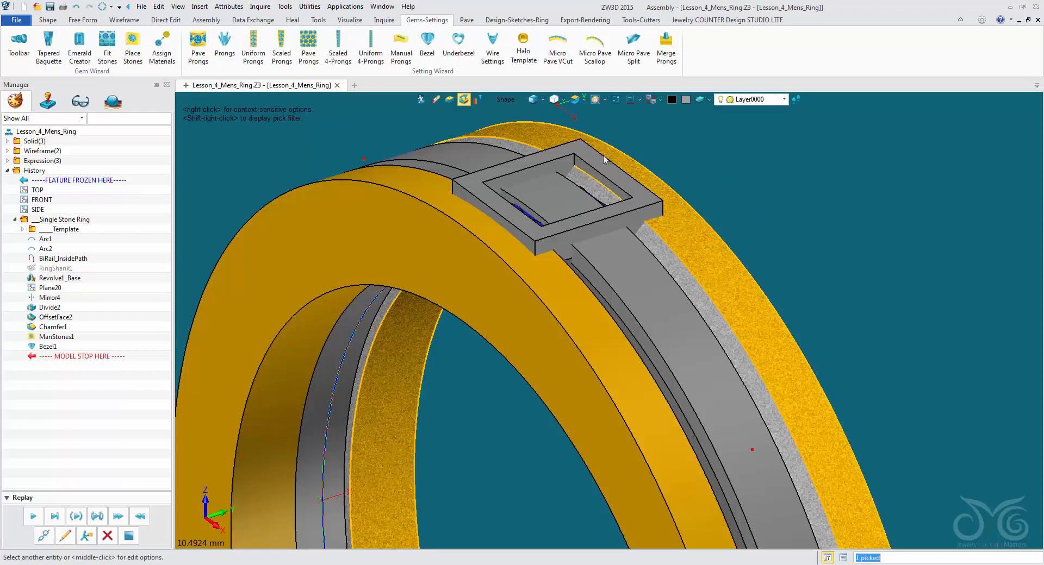
key(ctrl)
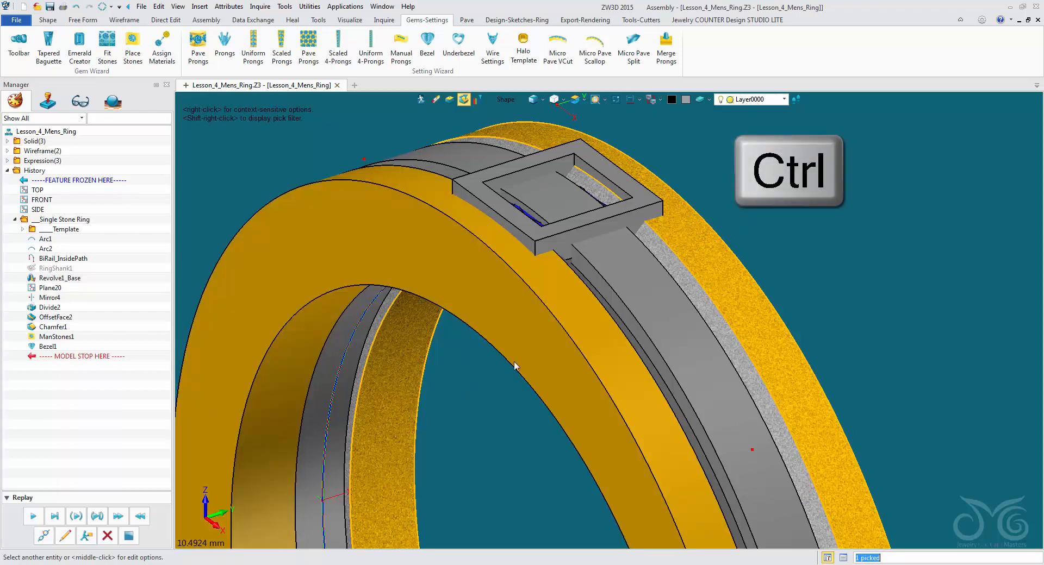
ctrl+click(553, 314)
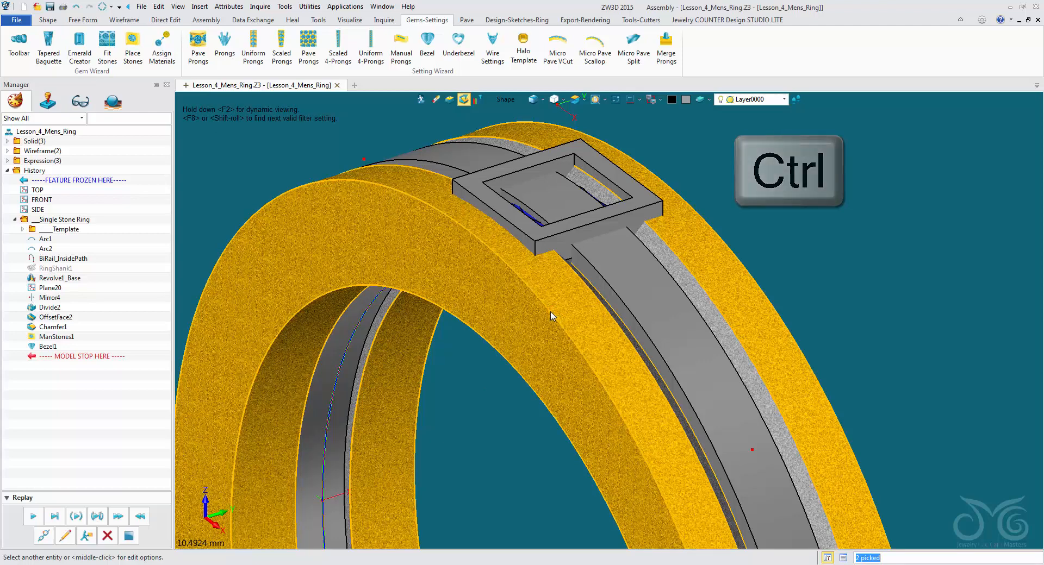
right_click(553, 313)
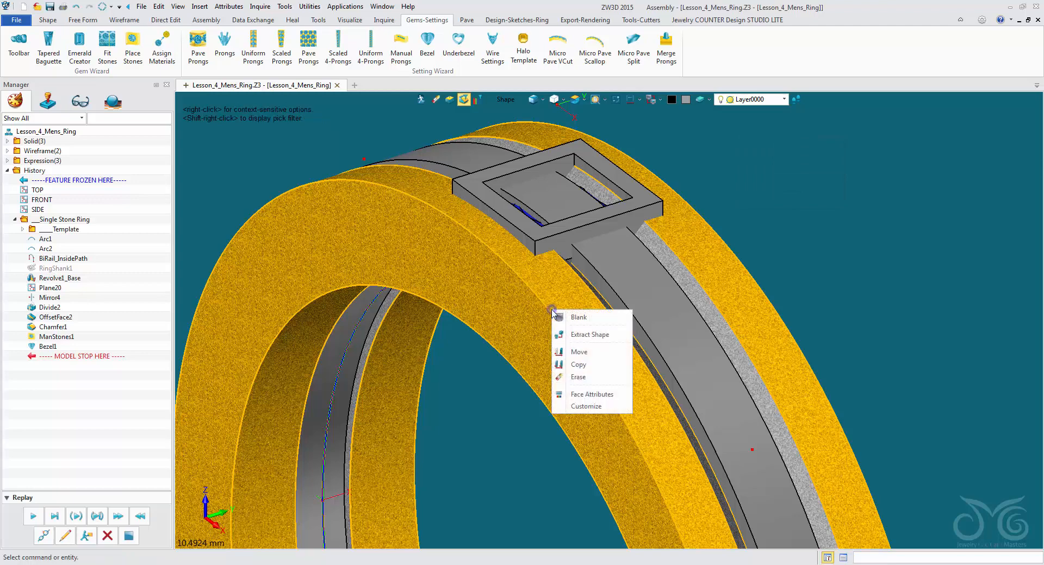
click(559, 314)
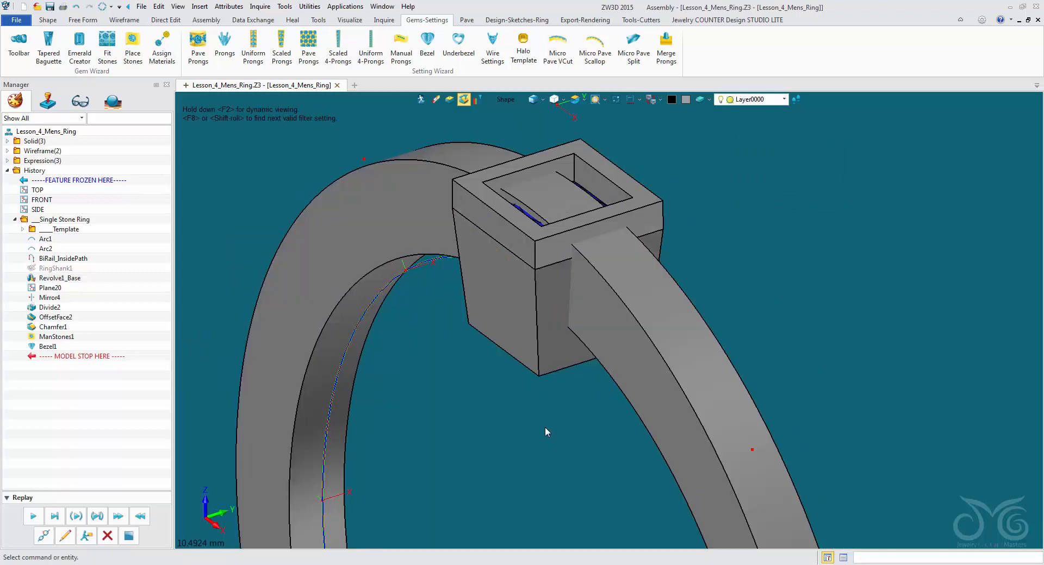
- Start a circular pattern and, with the pick filter set to Component, choose the blue princess stone as the base
scroll(544, 432, down, 5)
scroll(527, 326, up, 3)
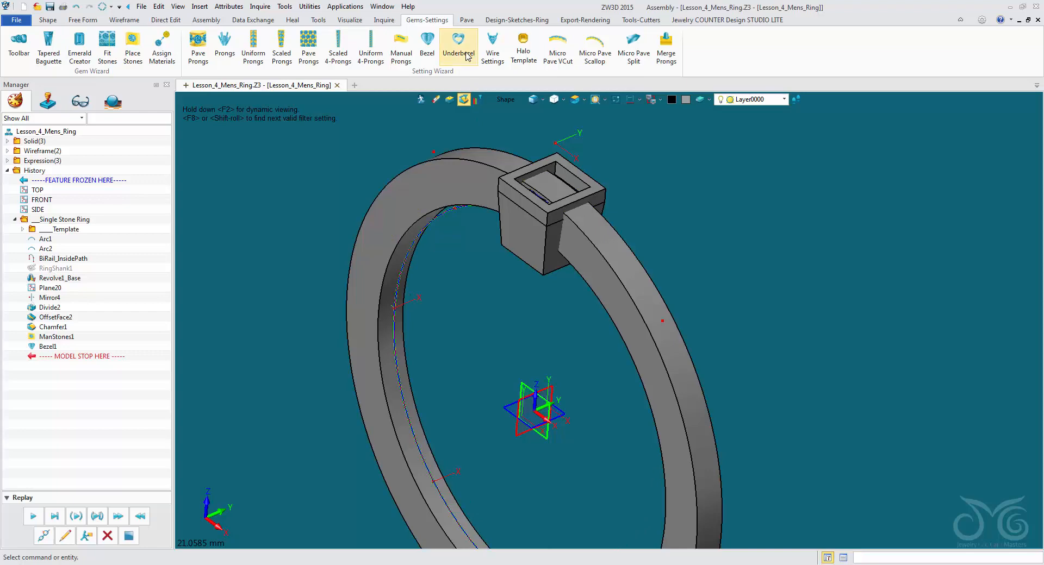
click(49, 21)
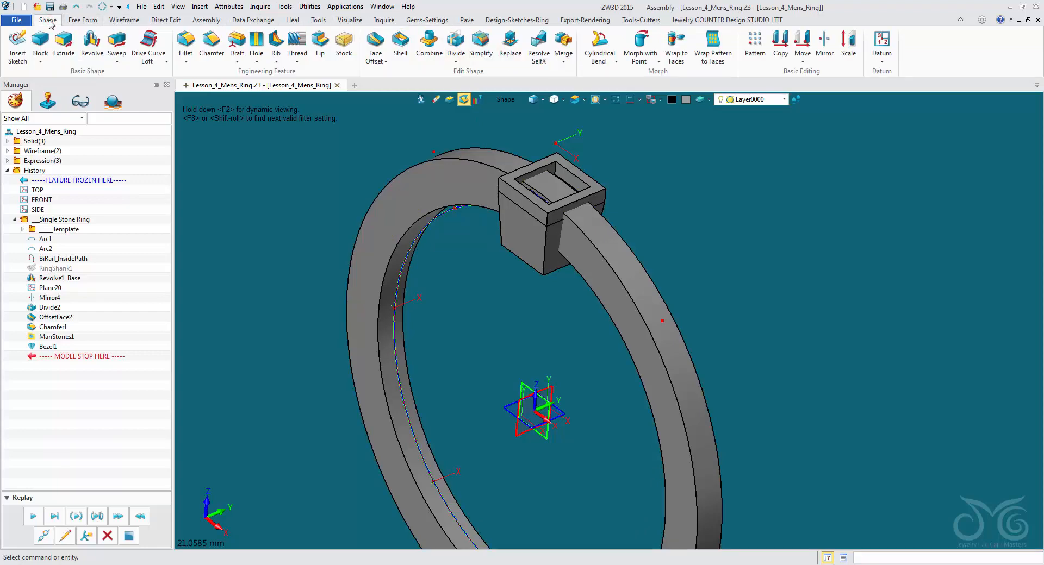
click(755, 49)
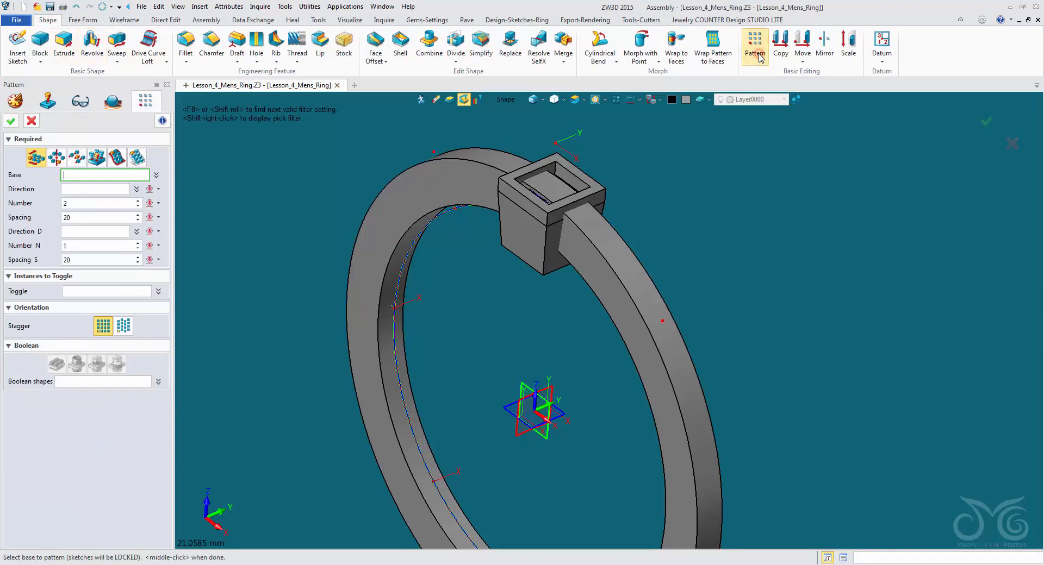
click(510, 100)
click(539, 181)
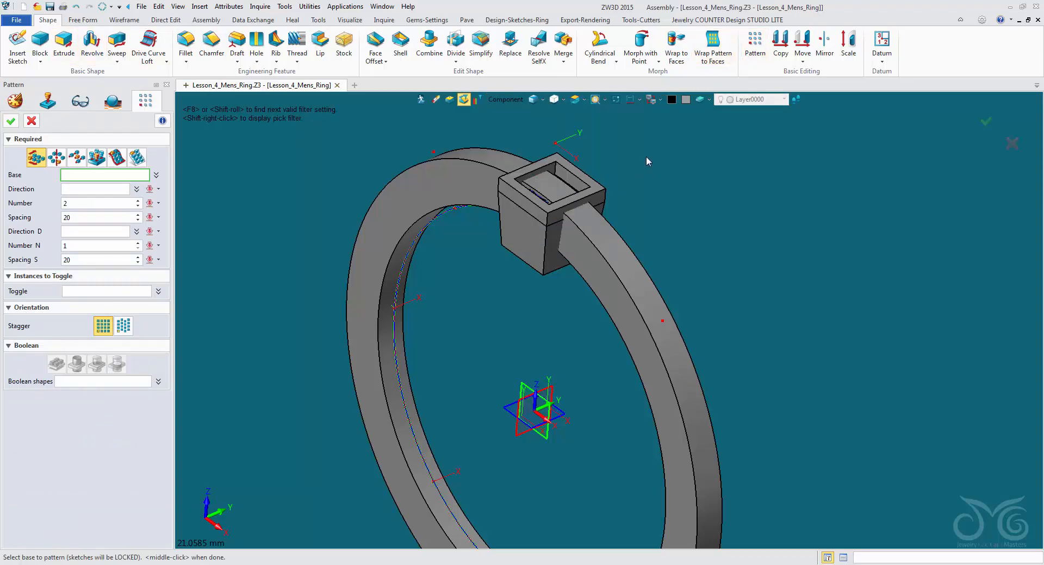
click(57, 157)
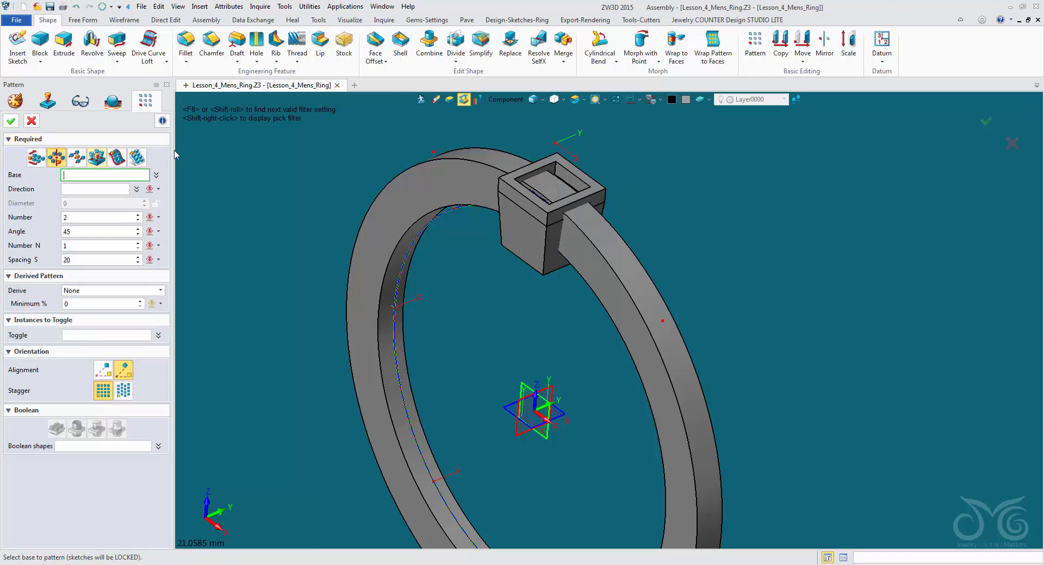
right_drag(370, 143, 402, 169)
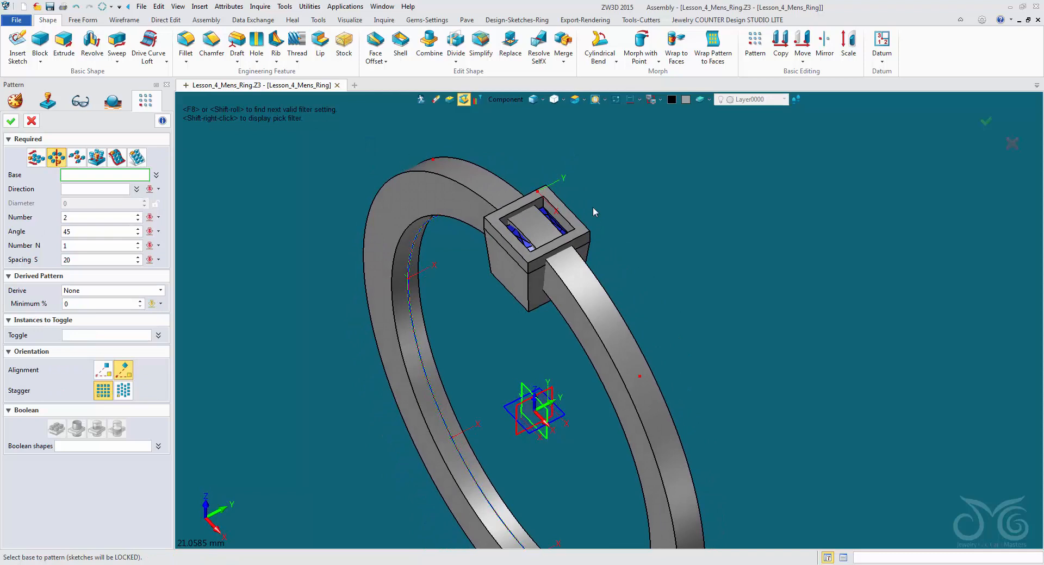
scroll(589, 210, up, 5)
click(504, 236)
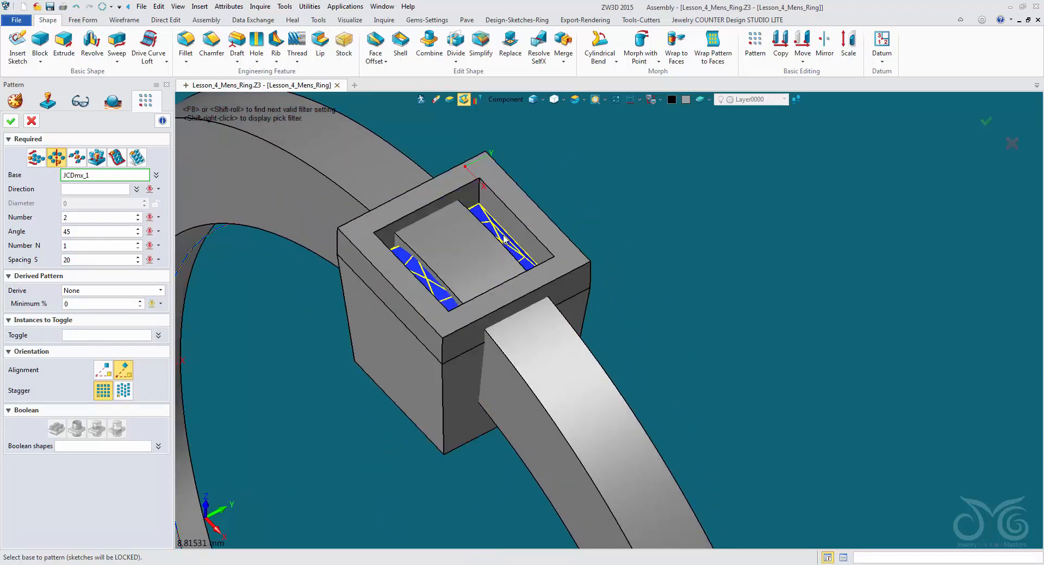
click(503, 242)
- Set the stone pattern's direction to the Y axis
scroll(502, 242, down, 5)
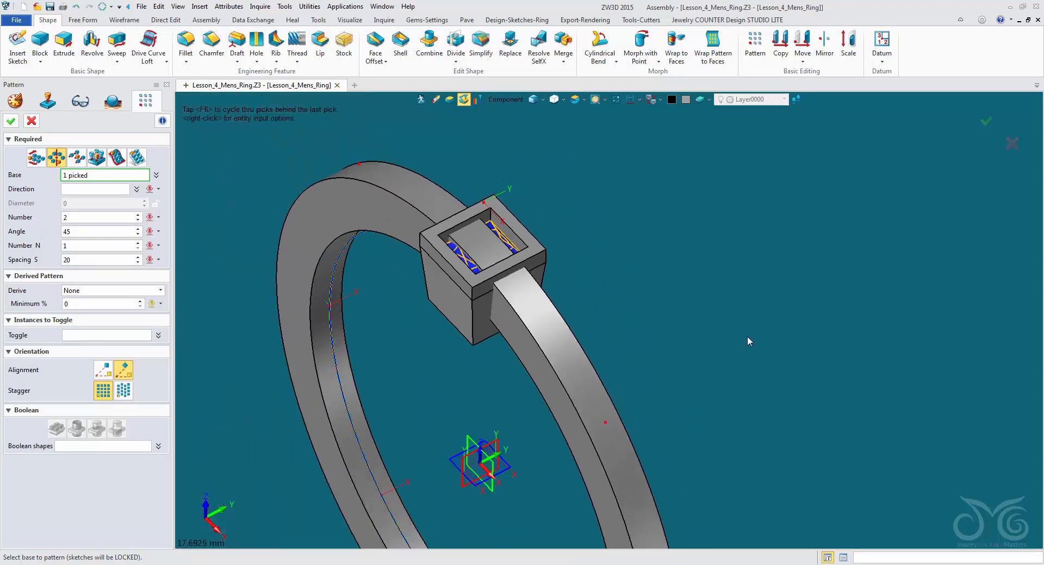
right_drag(750, 341, 749, 308)
click(81, 190)
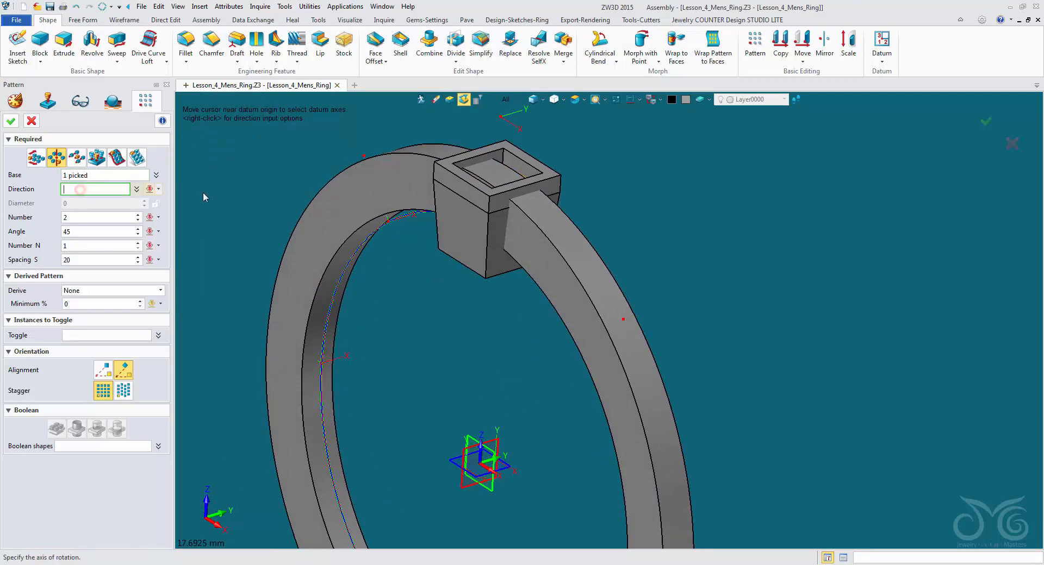
right_click(229, 193)
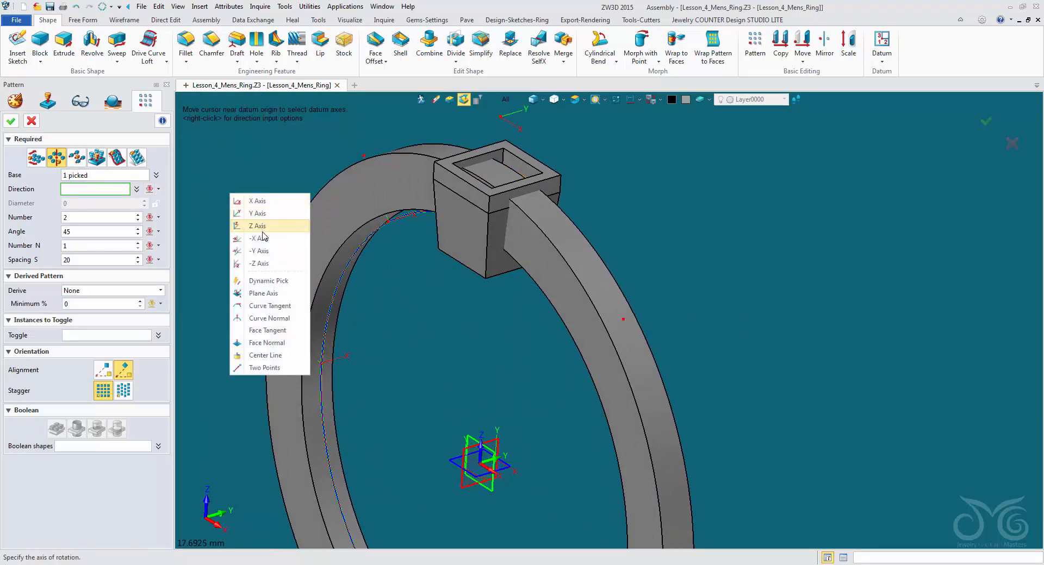
click(257, 214)
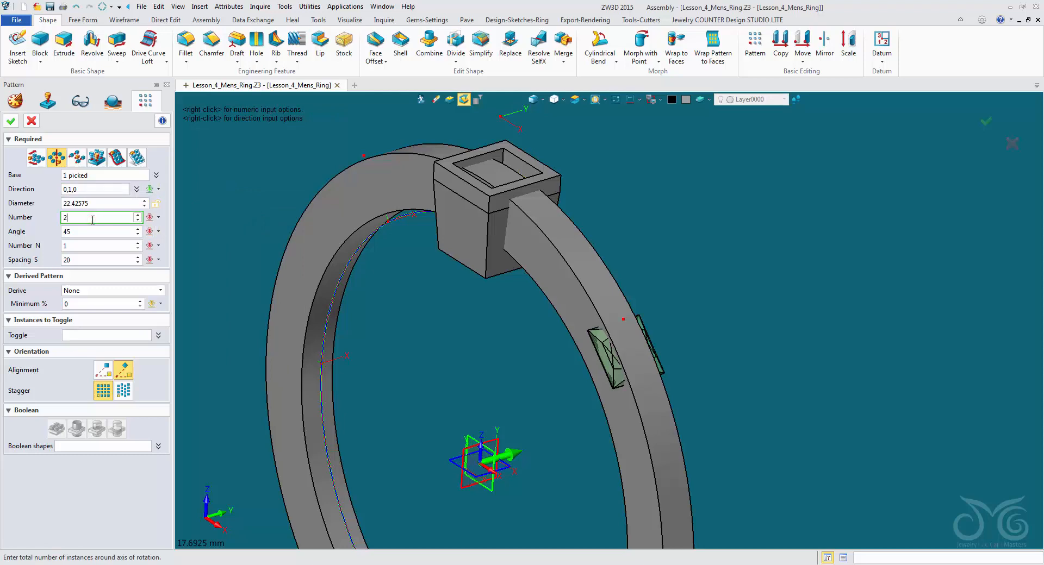
- Set the stone pattern to 8 instances, derive its spacing automatically, and create the pattern around the band
text(3)
scroll(92, 220, up, 1)
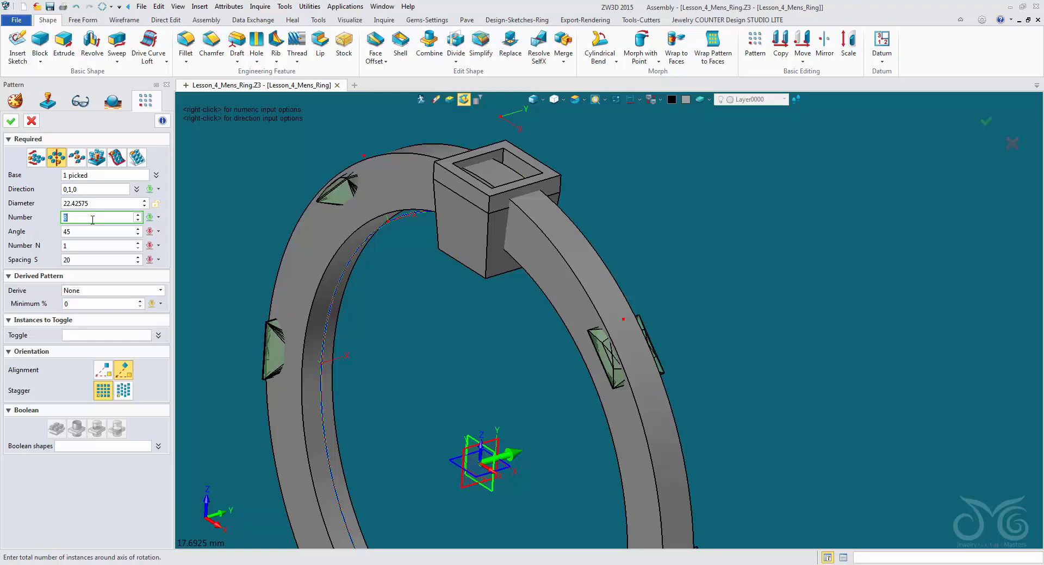
scroll(229, 267, down, 3)
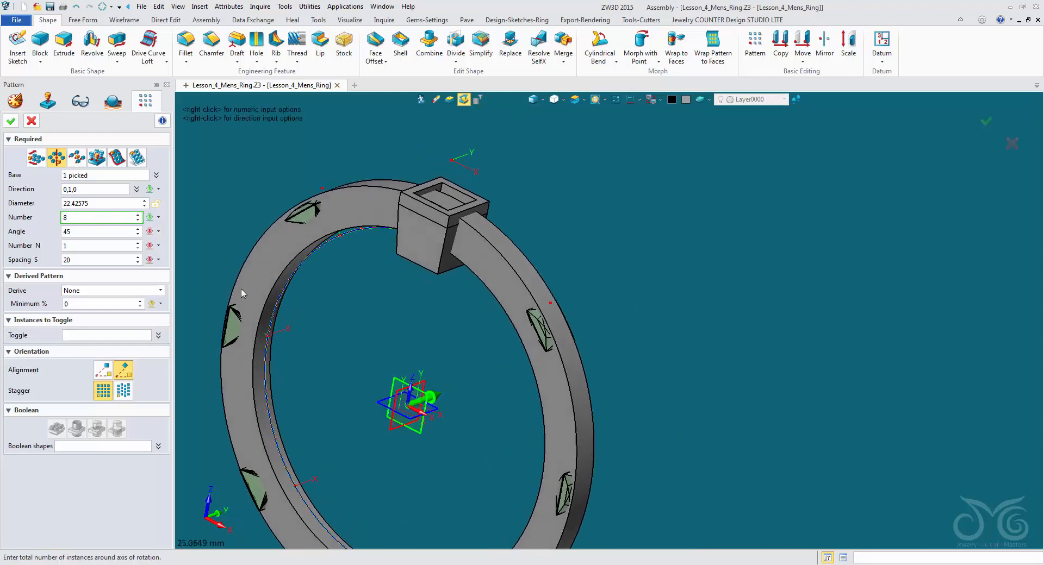
middle_drag(410, 334, 465, 264)
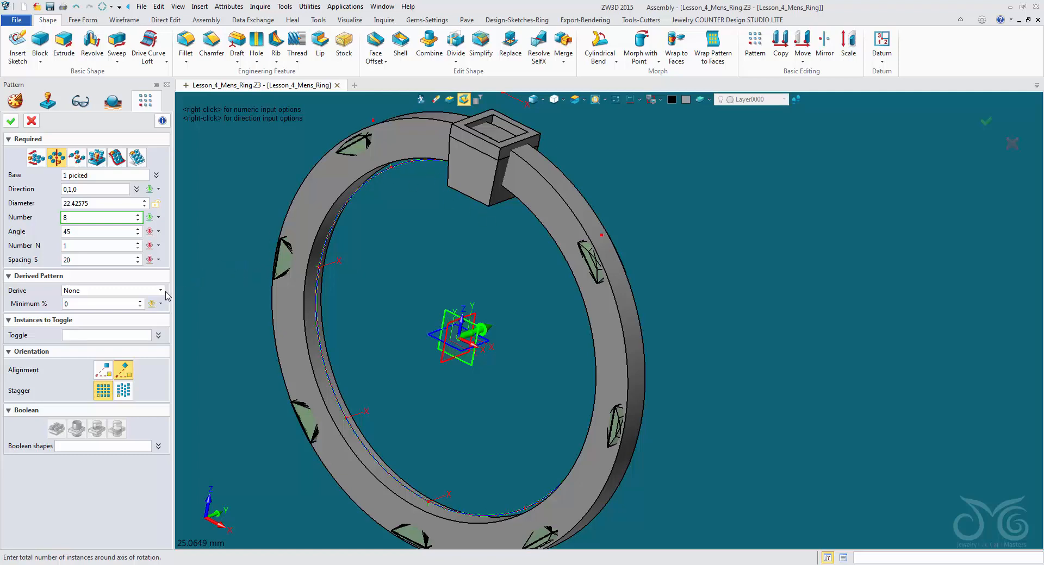
click(69, 292)
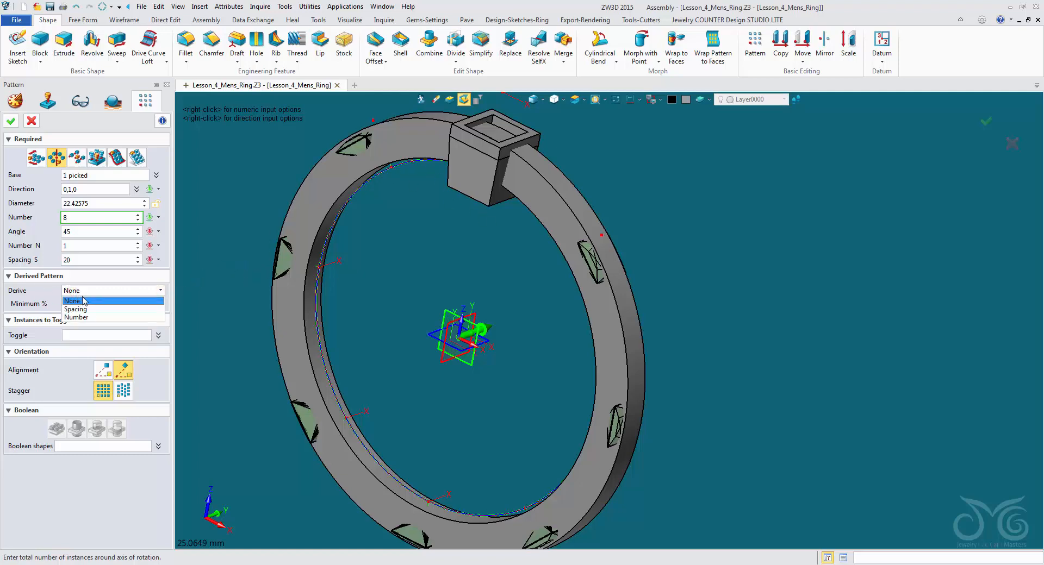
click(92, 309)
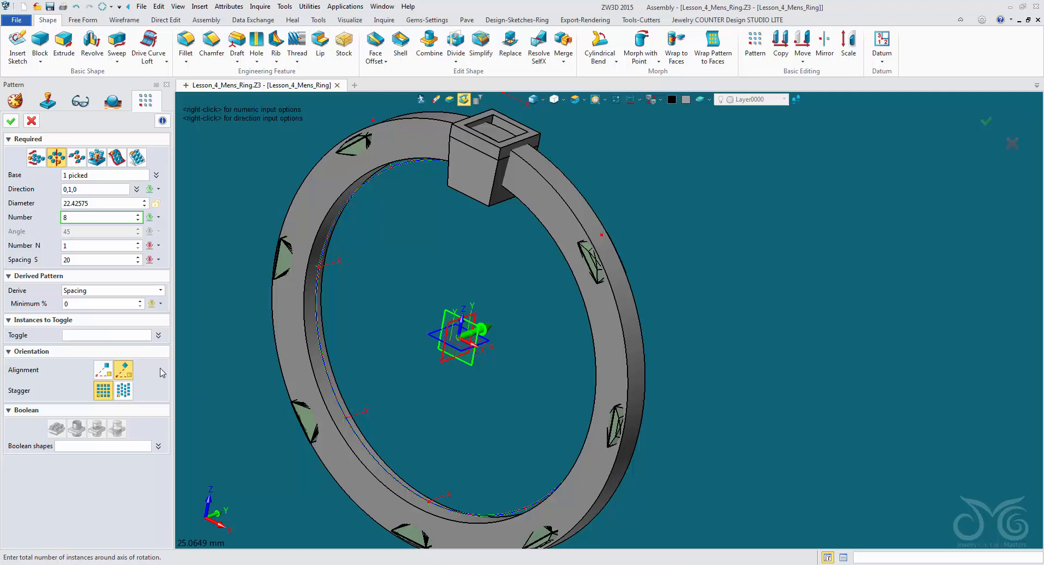
click(12, 122)
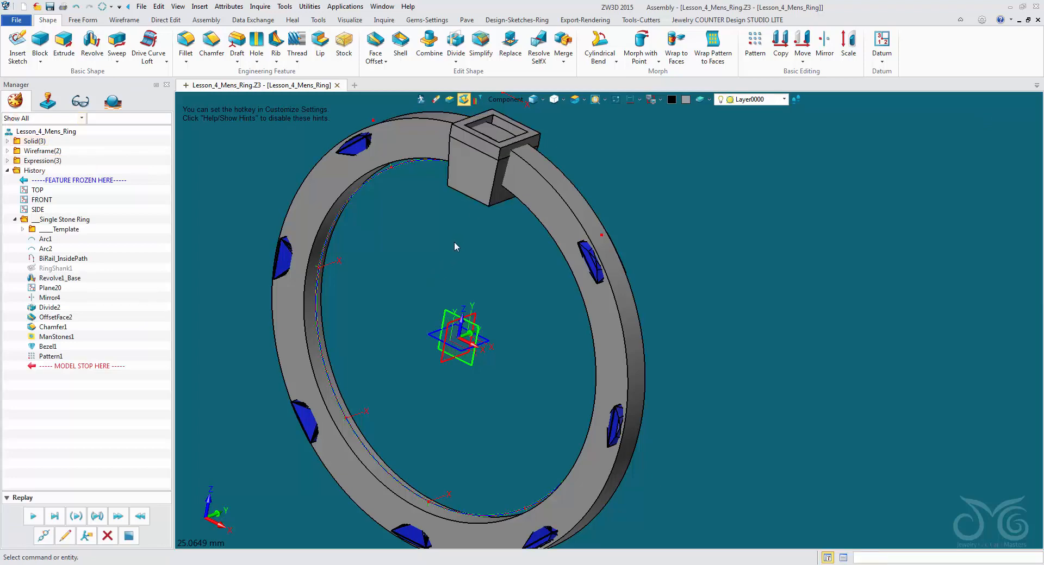
- Merge the square bezel component into the active part
middle_drag(454, 241, 444, 283)
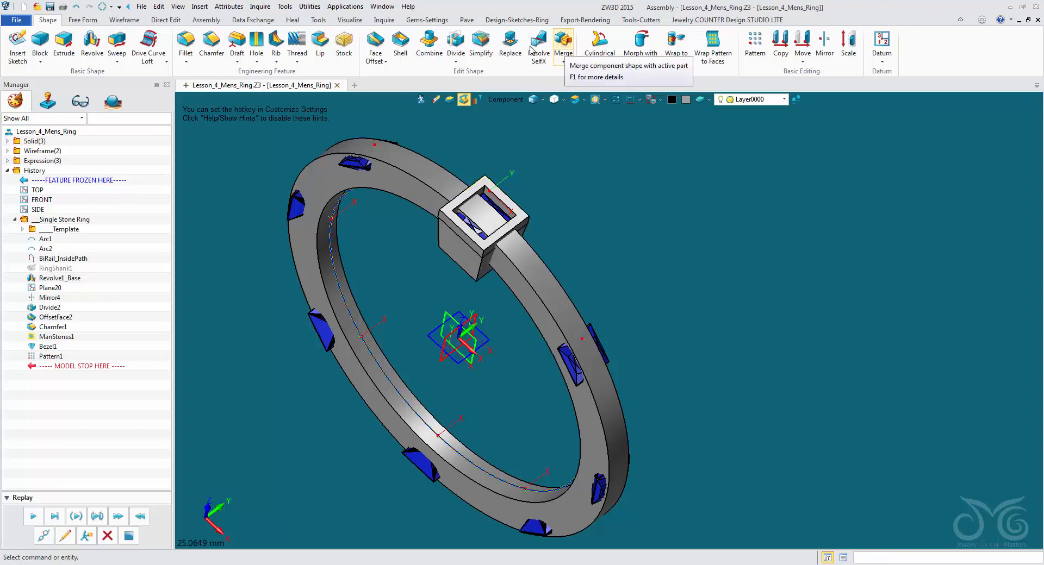
click(207, 20)
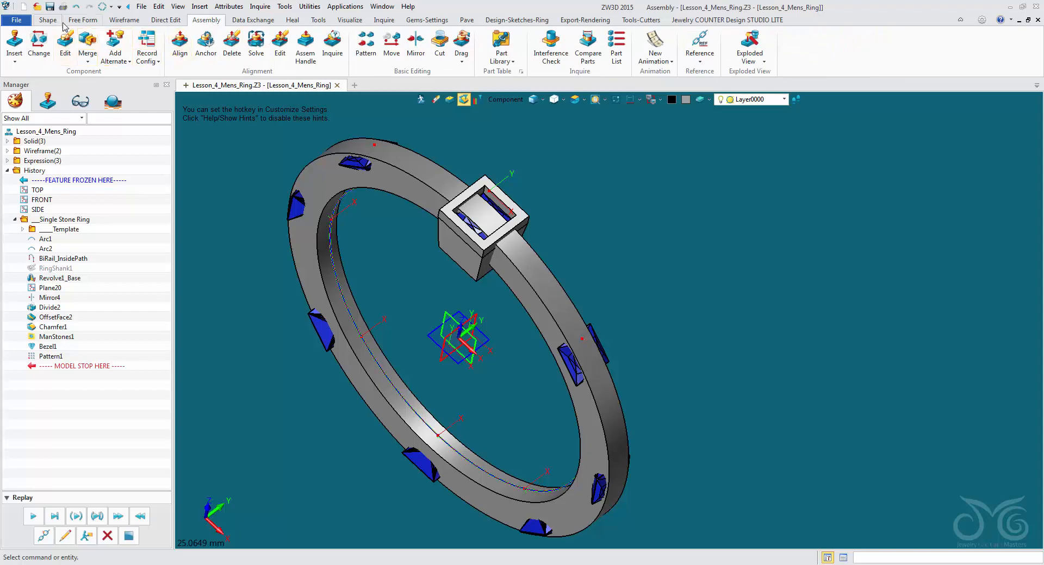
click(87, 39)
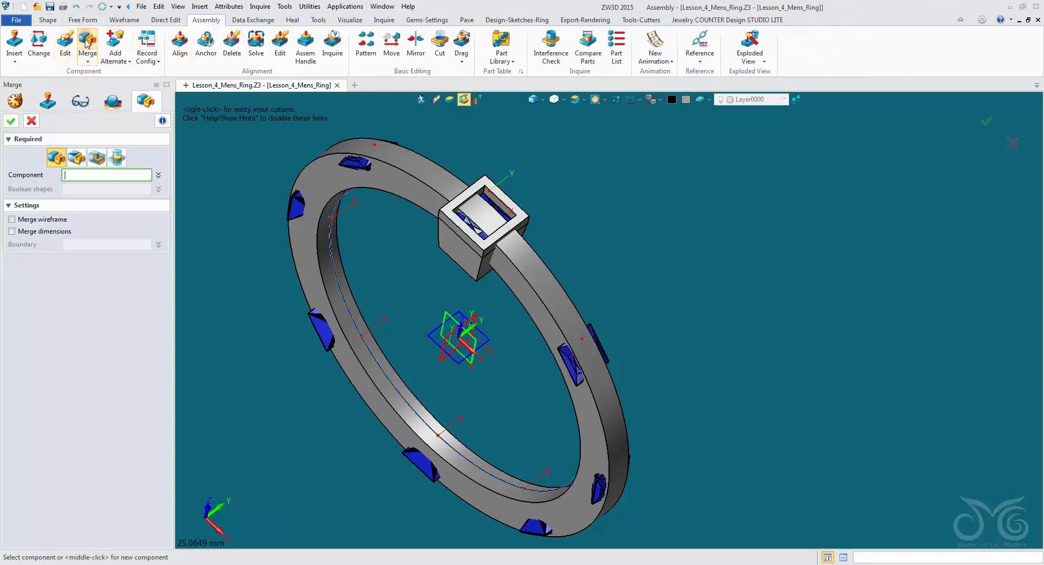
click(450, 228)
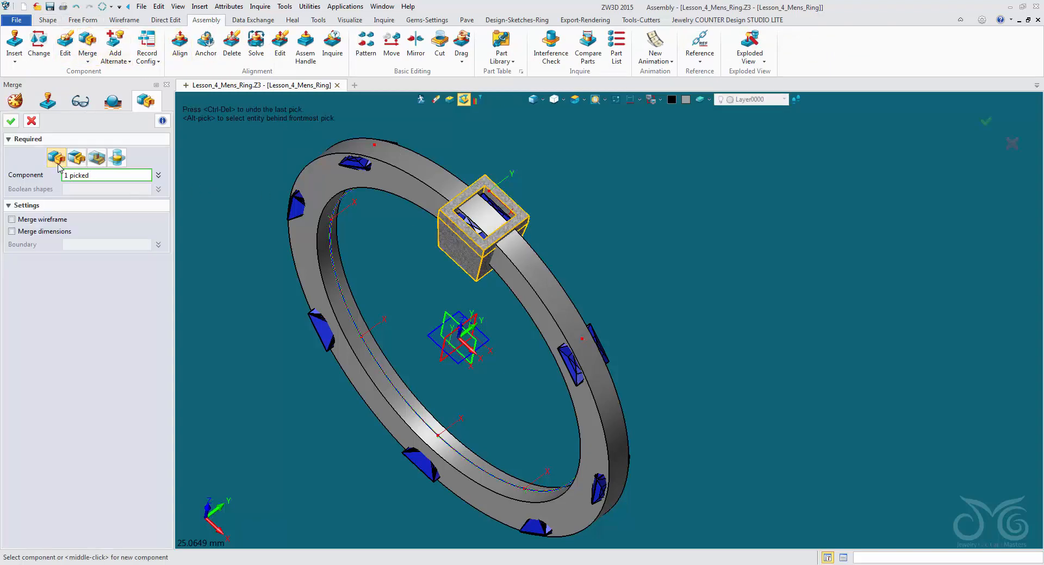
click(11, 121)
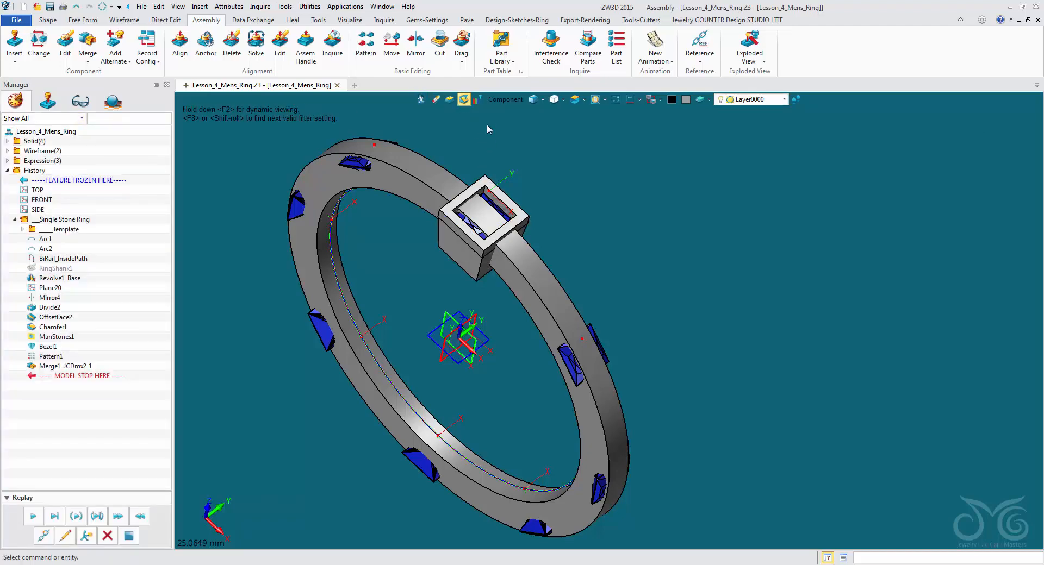
- Start another circular pattern and, with the pick filter set to Shape, choose the merged bezel as the base
click(501, 99)
click(523, 198)
click(48, 20)
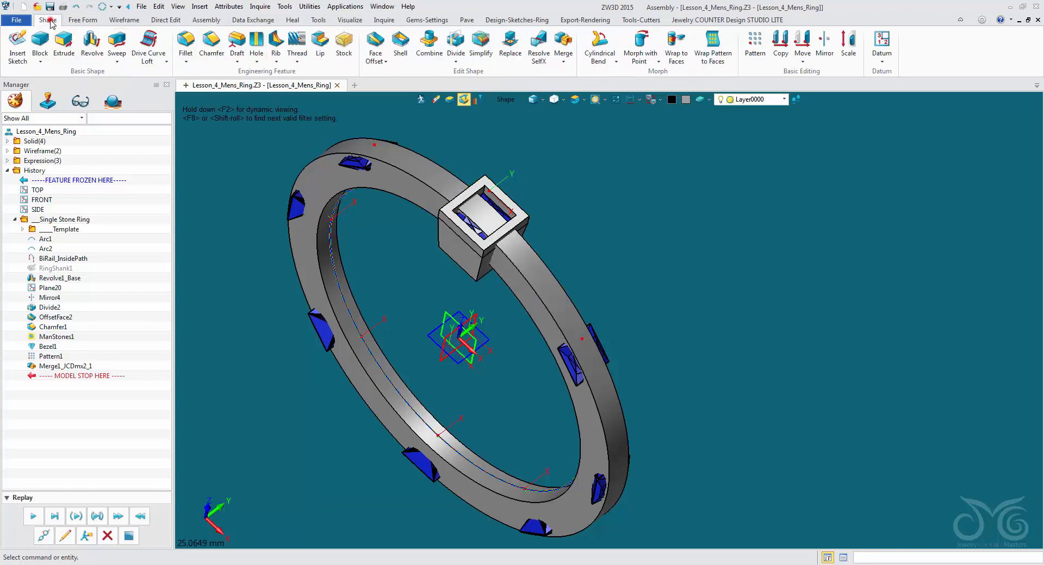
click(753, 44)
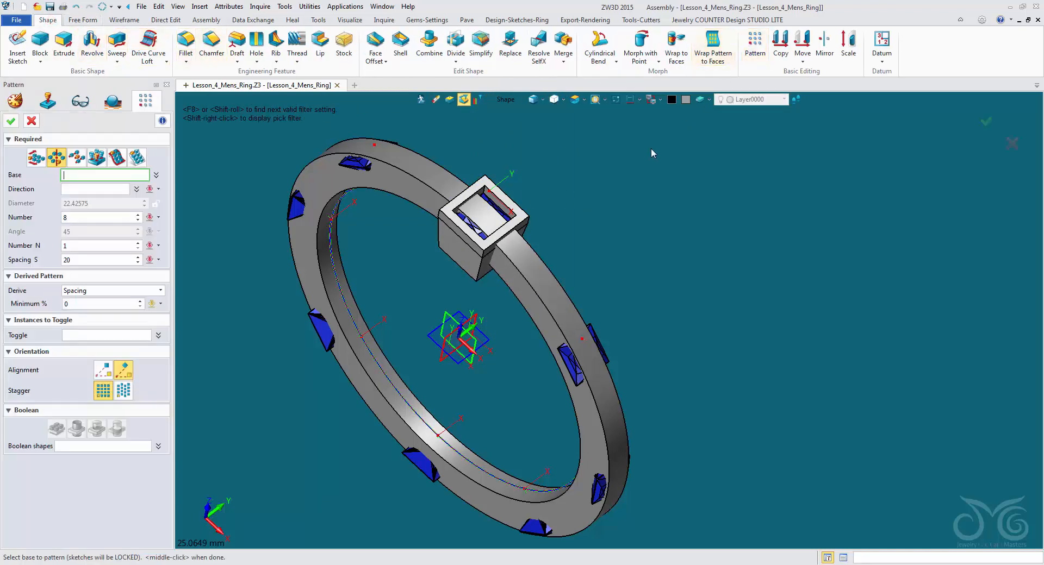
click(476, 242)
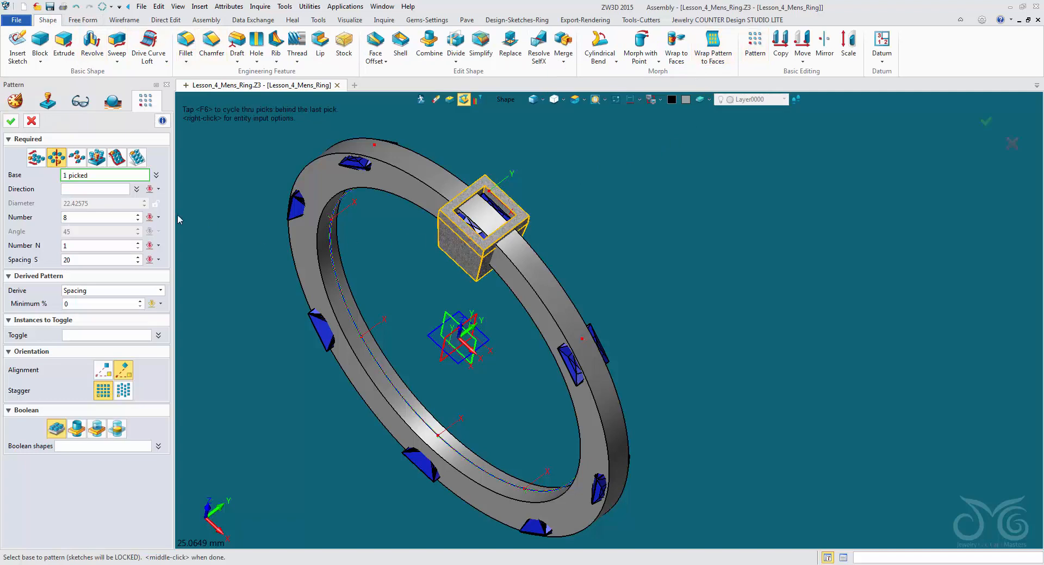
- Preview the bezel pattern around the Y axis, and change its direction to the -Y axis
click(93, 190)
click(158, 188)
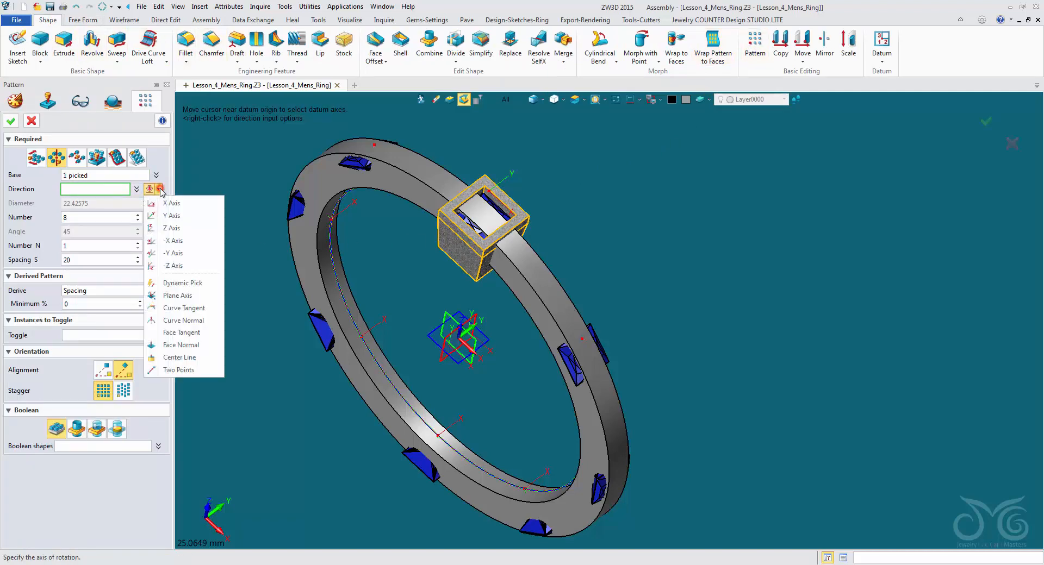
click(188, 219)
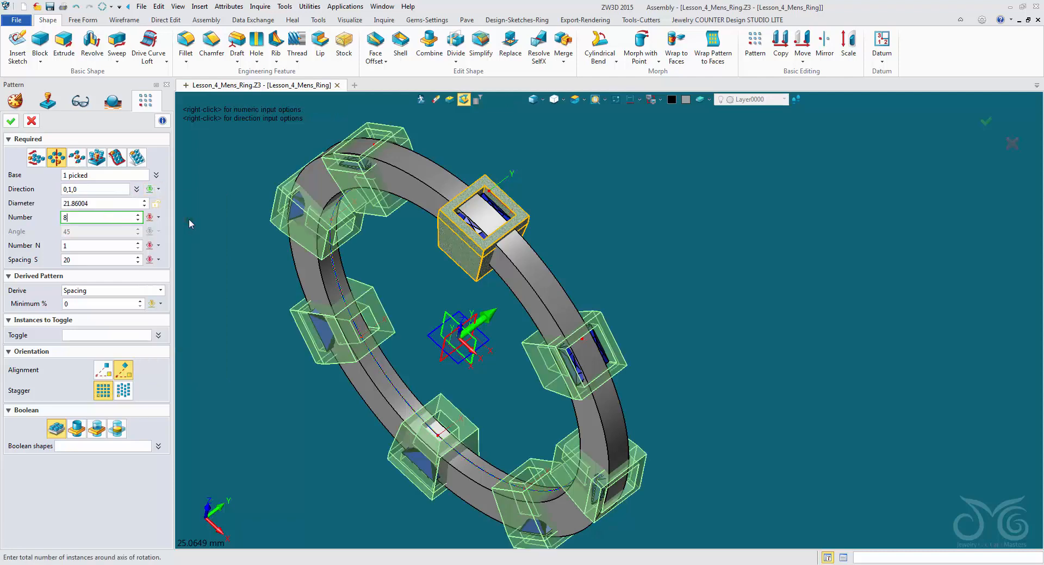
click(158, 189)
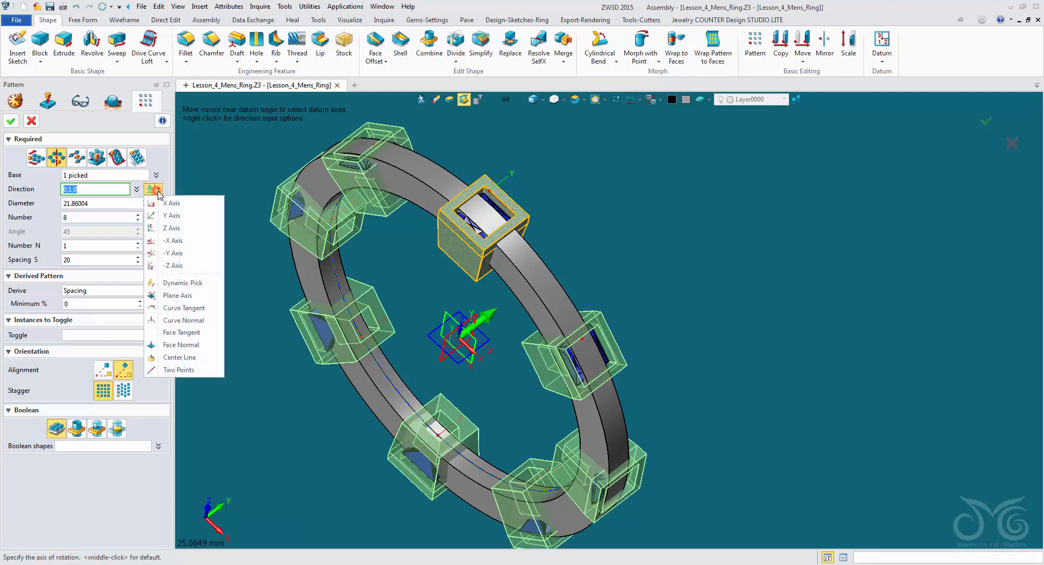
click(181, 251)
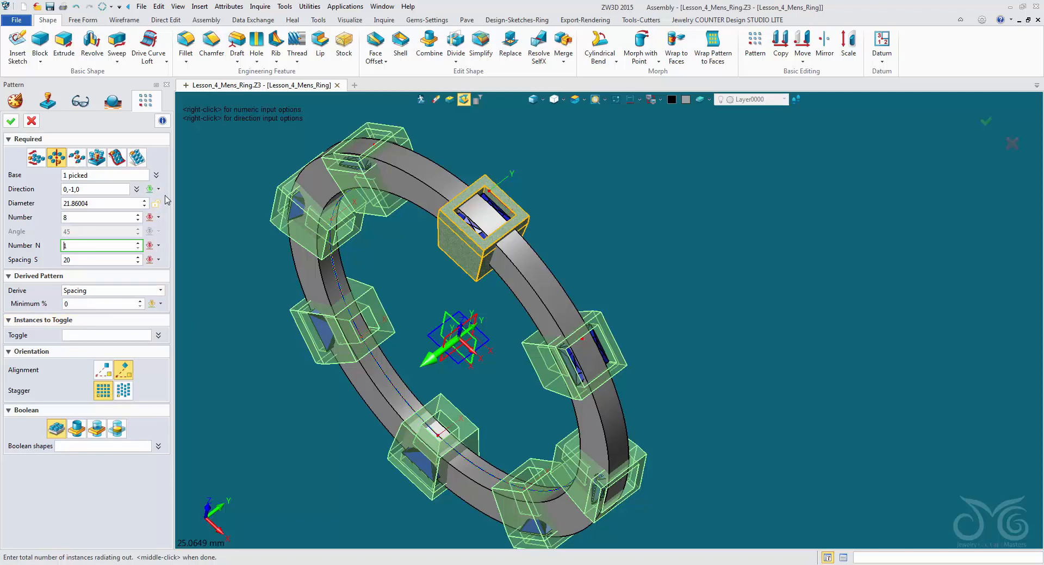
- Create the pattern of 8 bezels around the middle band
click(13, 123)
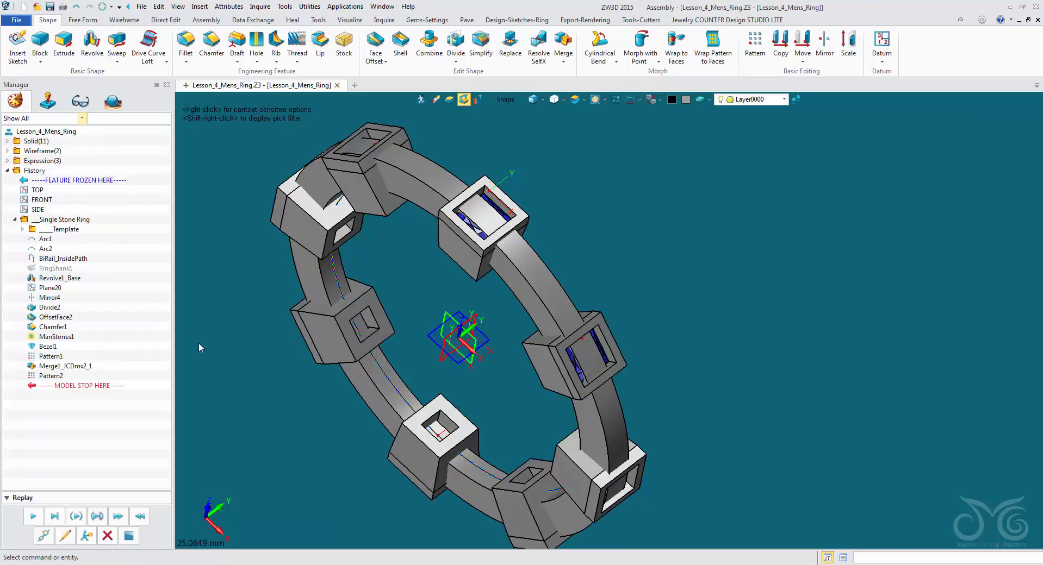
right_drag(258, 403, 260, 372)
scroll(260, 372, down, 2)
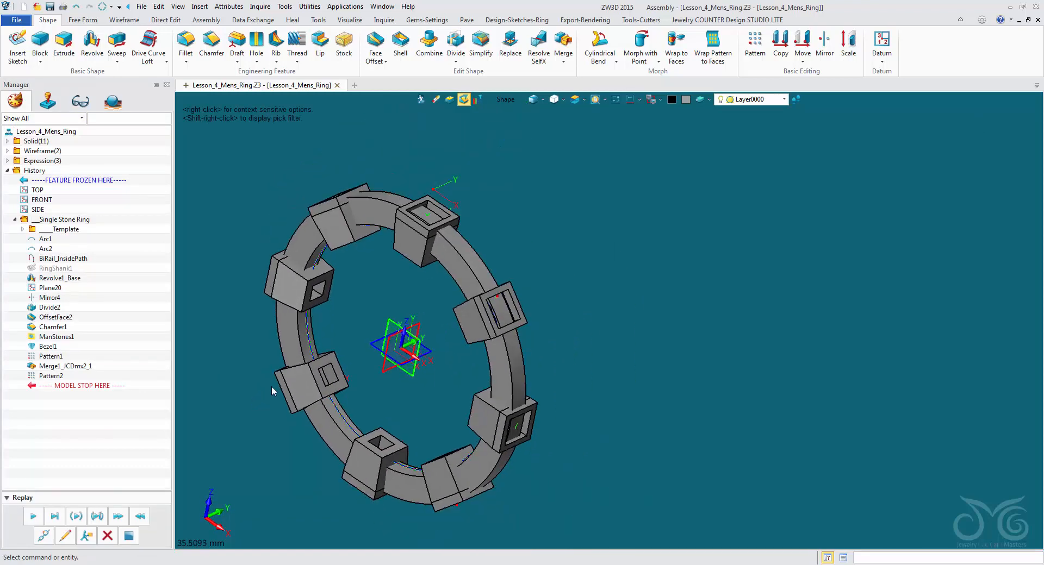
middle_drag(271, 386, 335, 406)
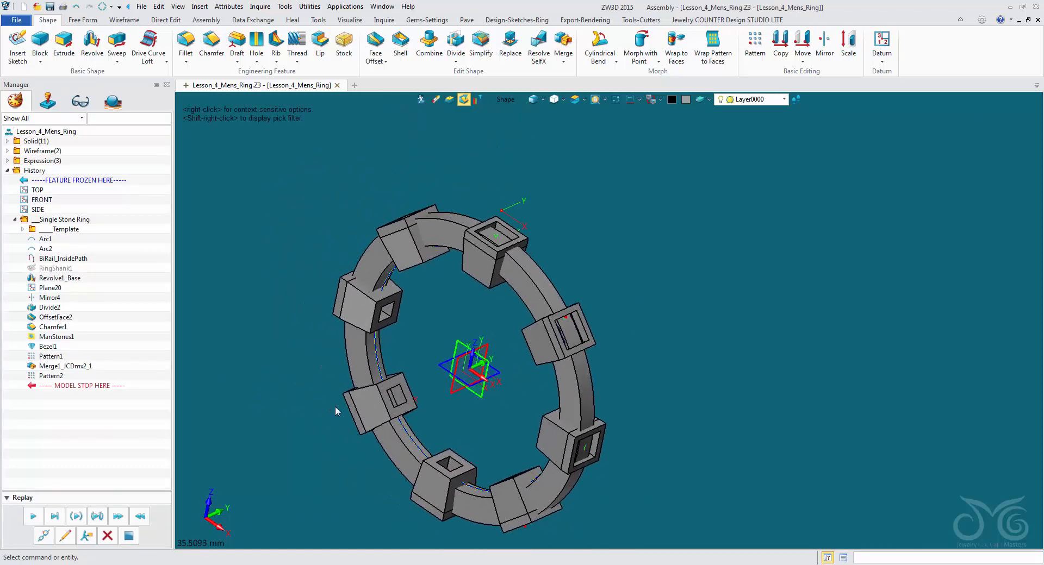
mouse_move(560, 229)
right_down()
mouse_move(560, 240)
mouse_move(547, 234)
right_up()
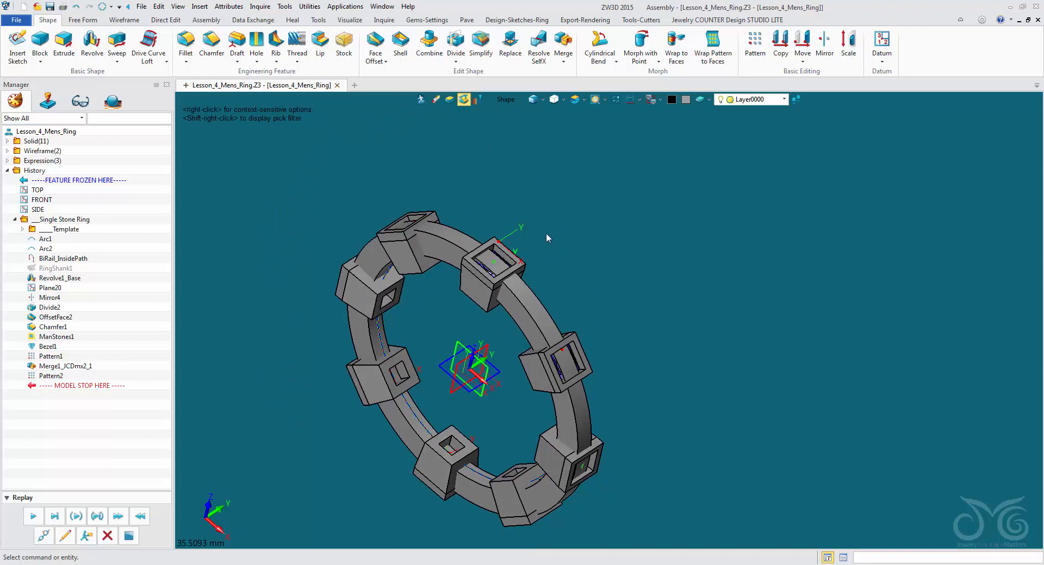
scroll(523, 236, up, 2)
scroll(451, 318, up, 2)
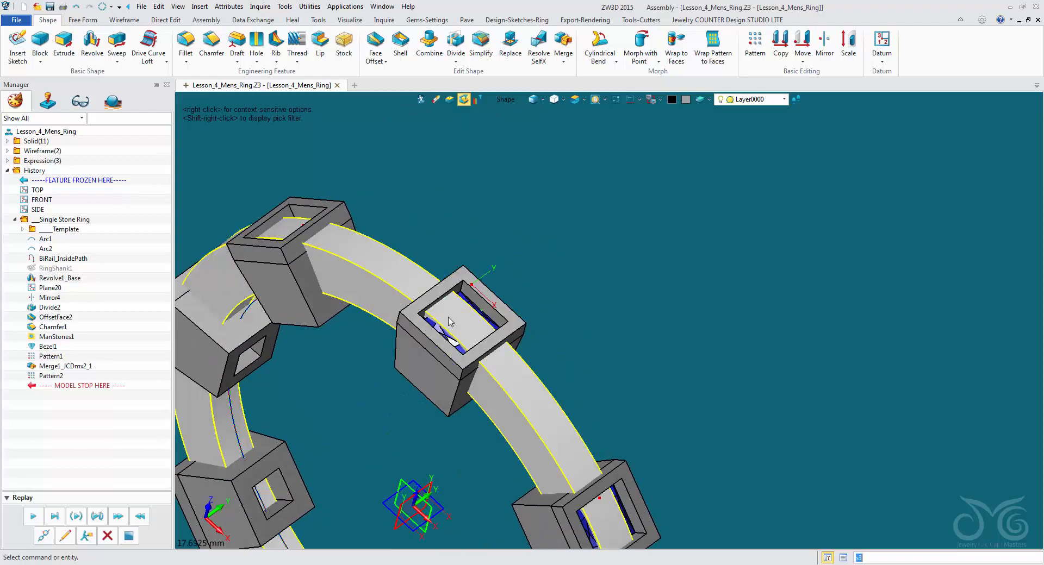
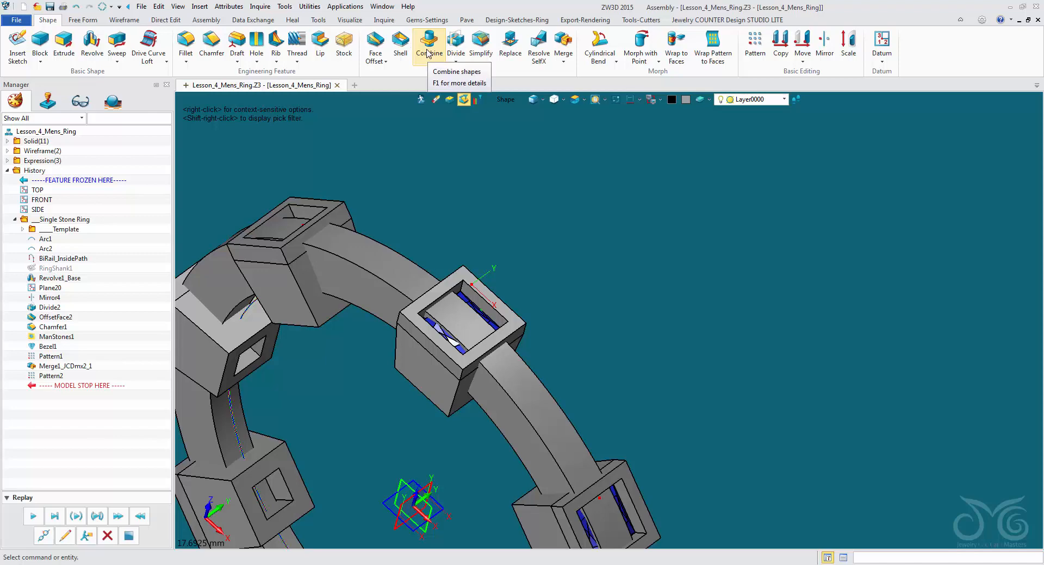
- Cancel the started Combine command, then hide the ZW3D Manager, show it again, and hide it once more
click(428, 53)
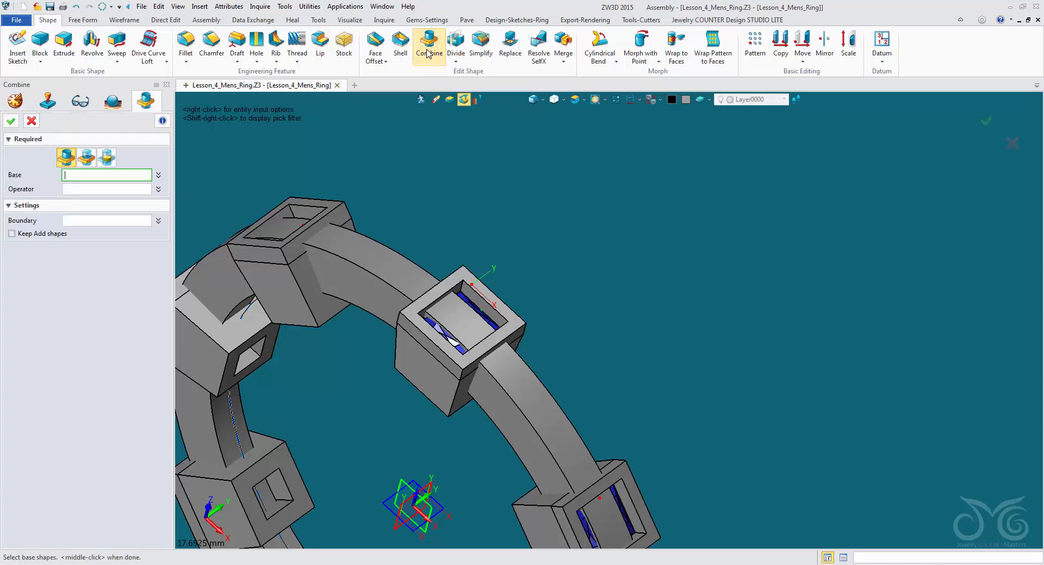
click(31, 121)
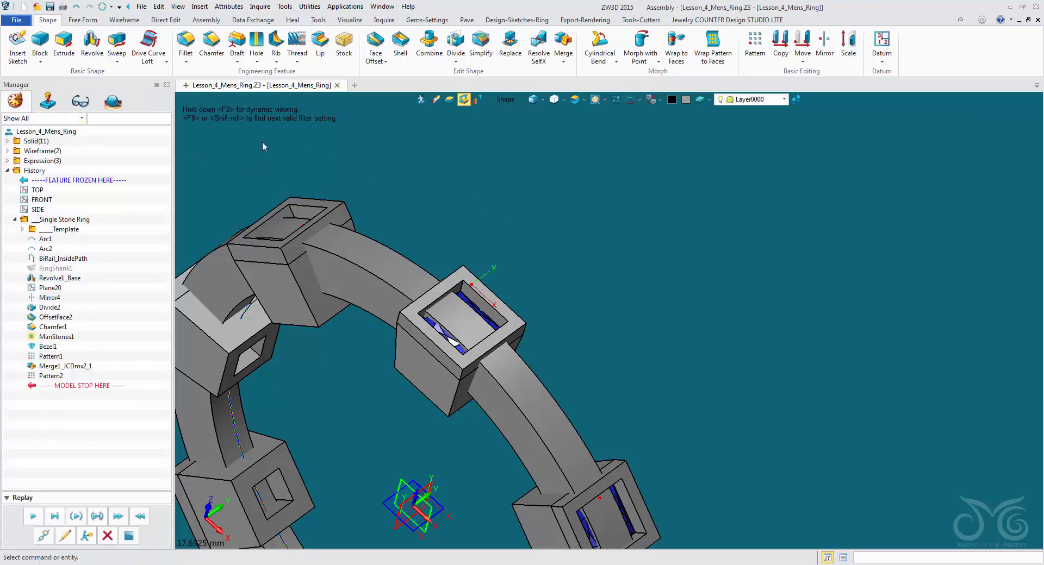
click(827, 558)
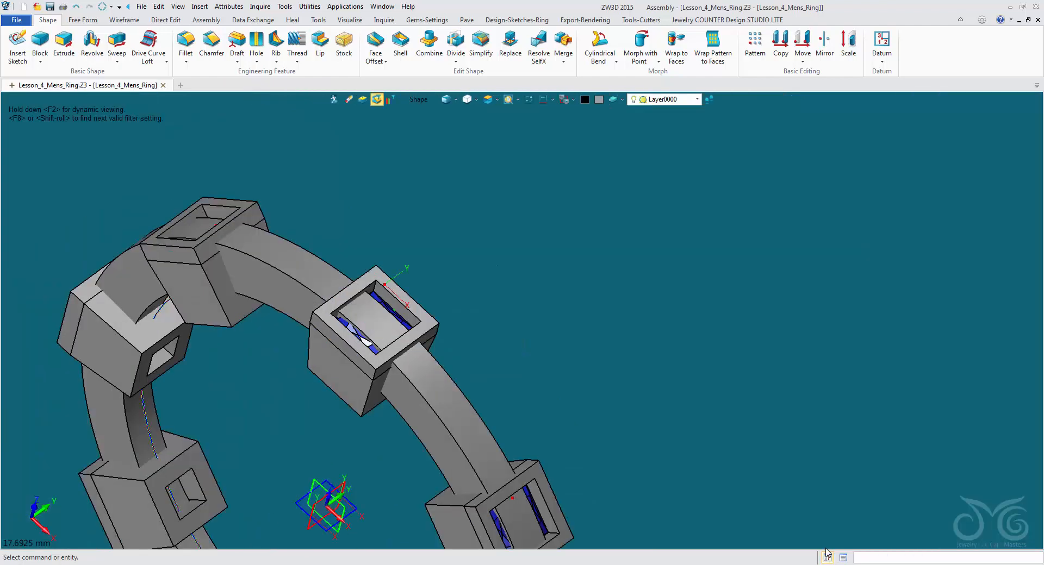
right_click(595, 210)
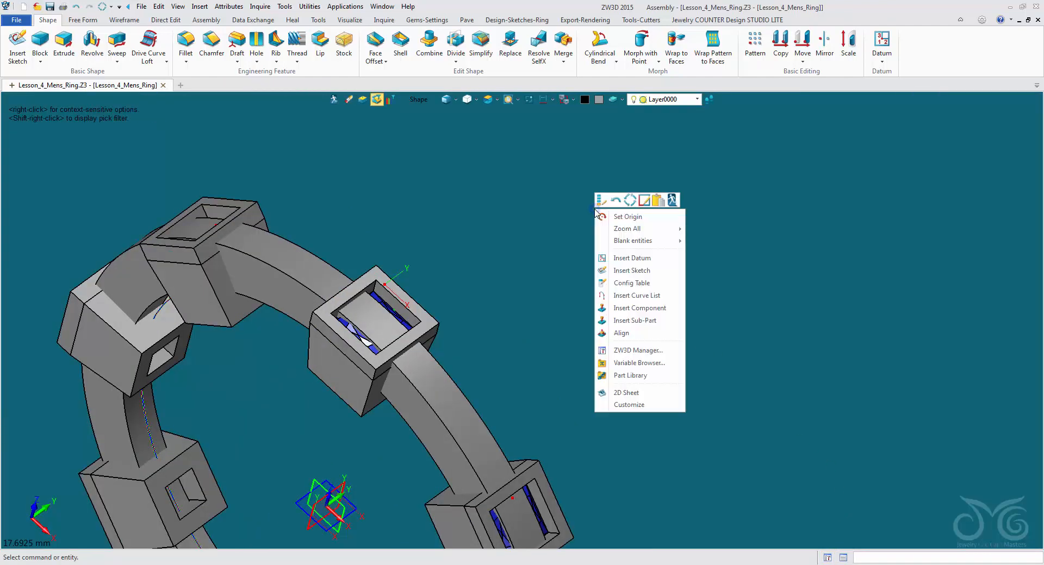
click(664, 352)
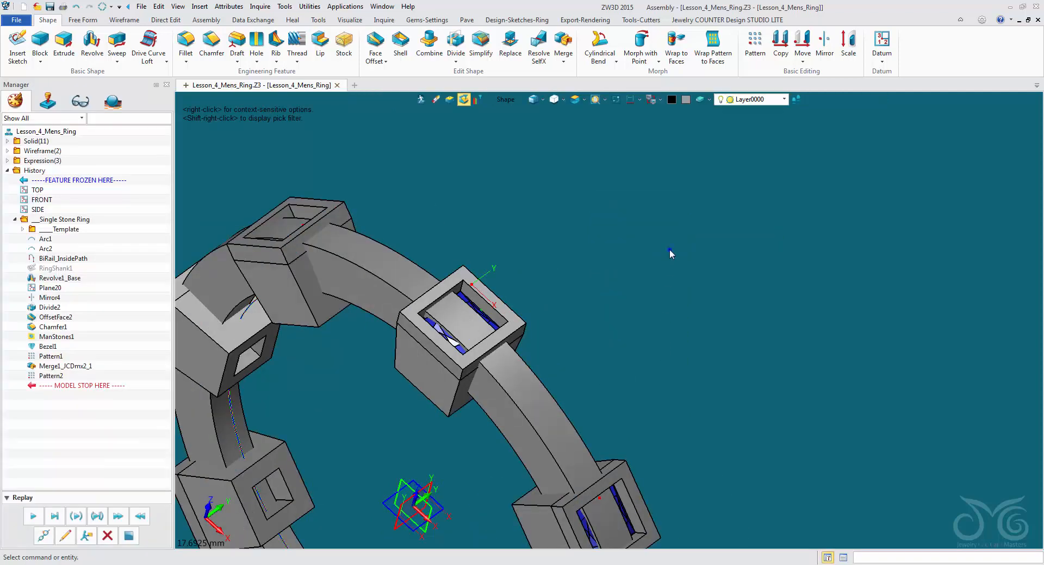
right_click(670, 249)
click(720, 392)
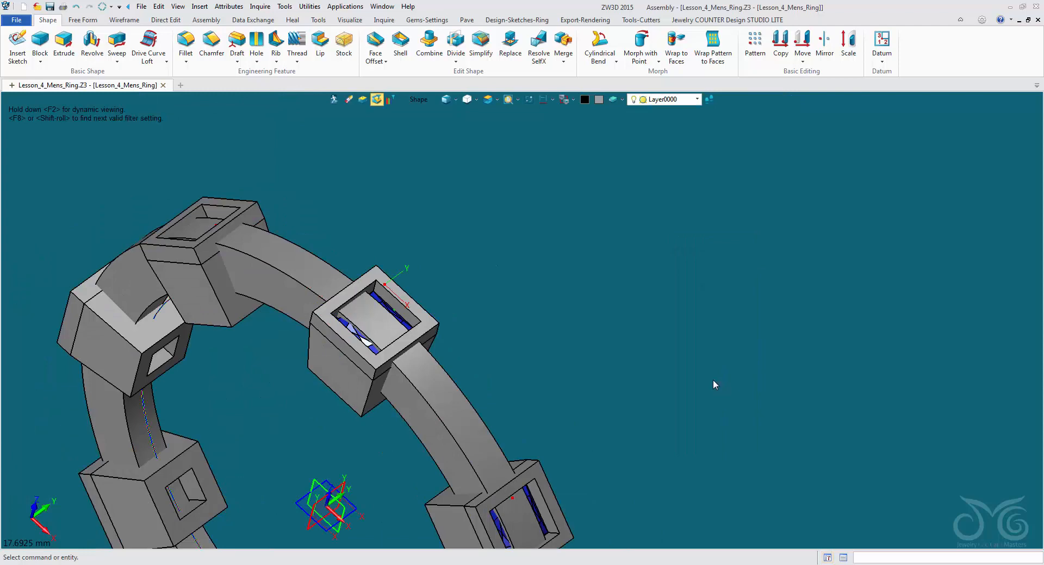
- Open Combine in its floating window, restore the ZW3D Manager, and close the floating Combine window
click(429, 44)
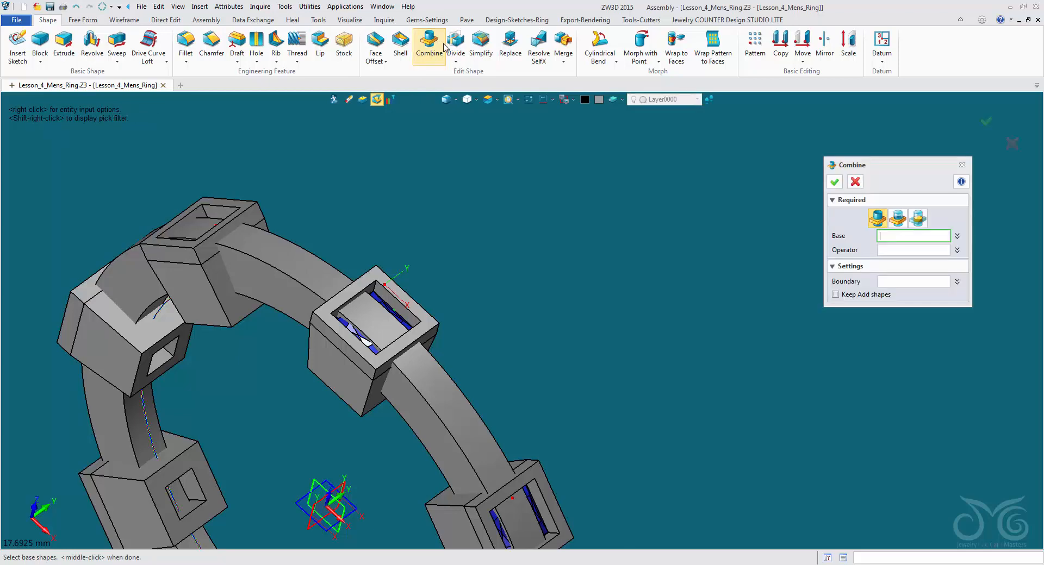
drag(914, 166, 935, 144)
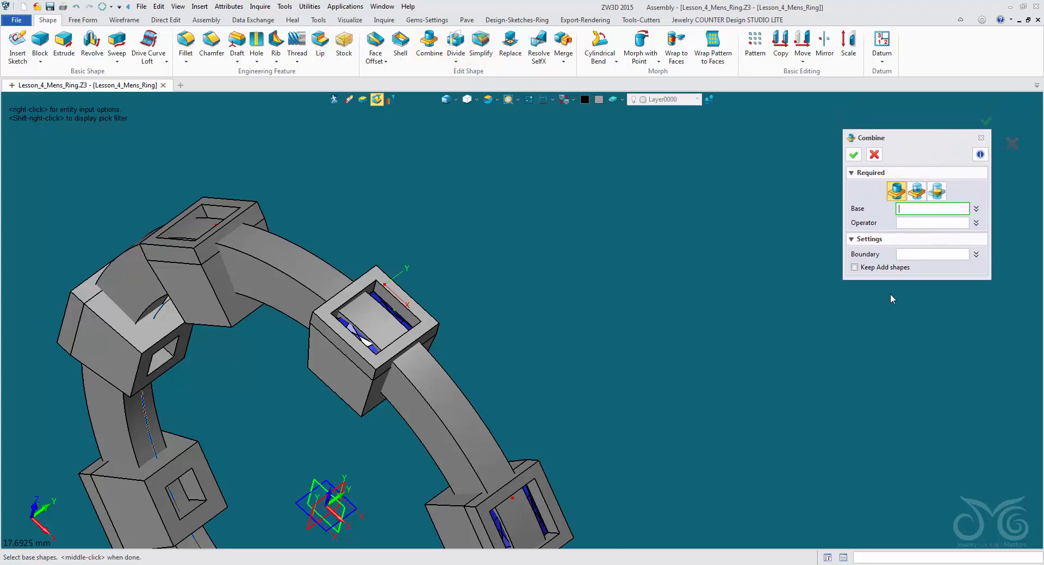
click(827, 558)
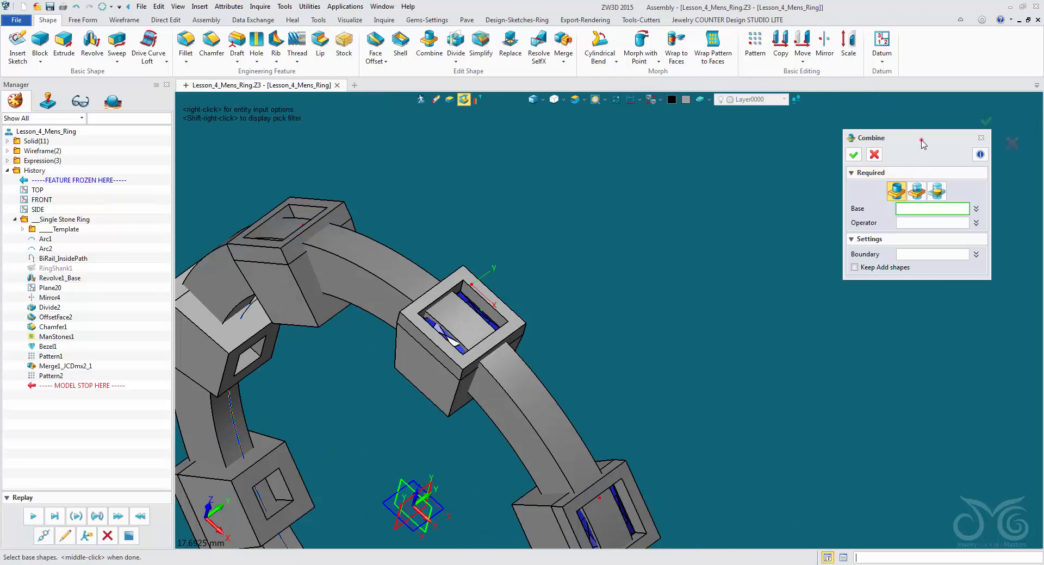
drag(923, 144, 881, 156)
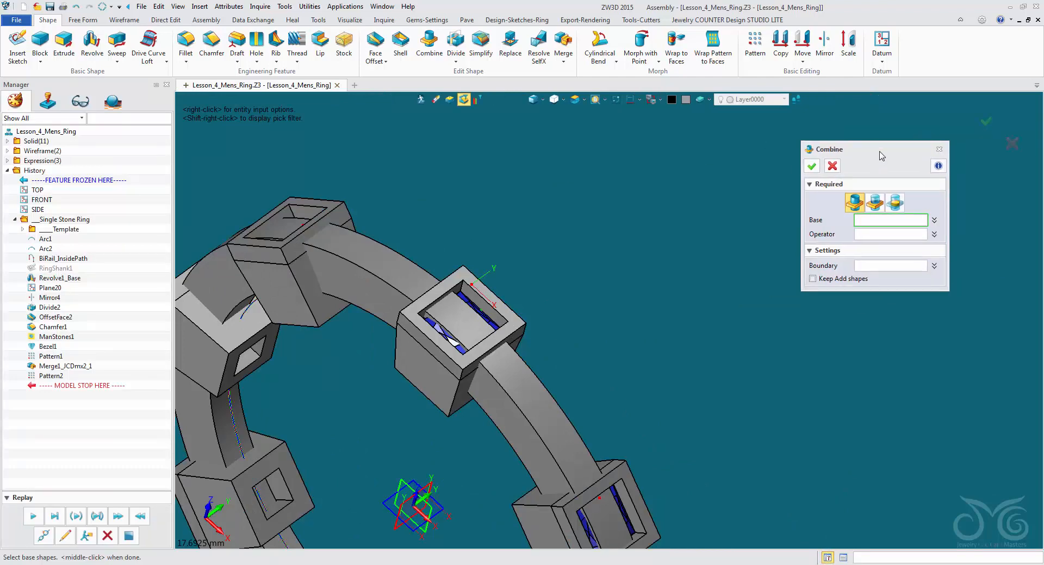
click(939, 149)
- Start a Combine operation set to remove shapes, with the middle band as the base
click(429, 47)
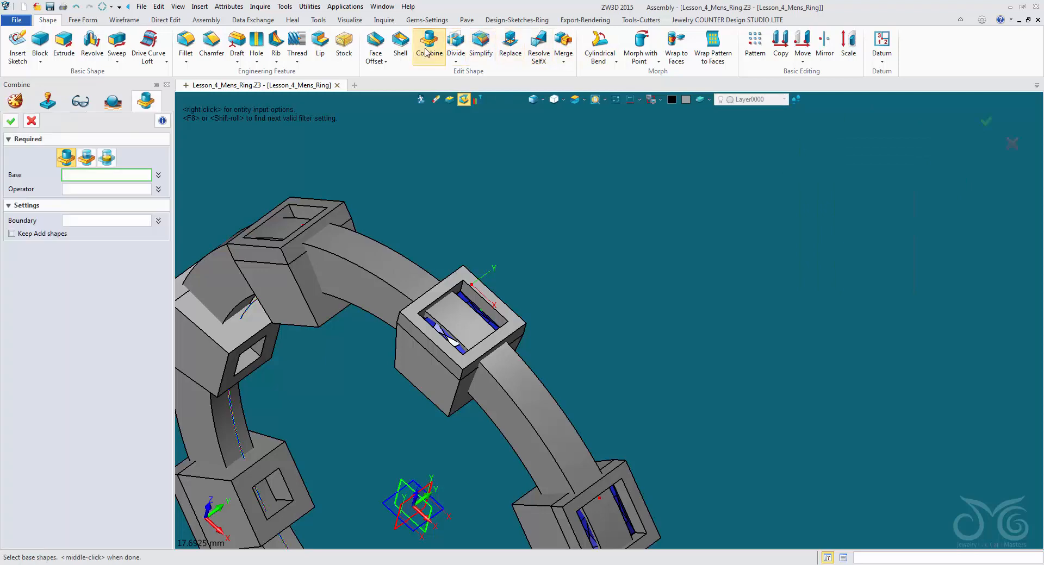
middle_drag(455, 201, 589, 134)
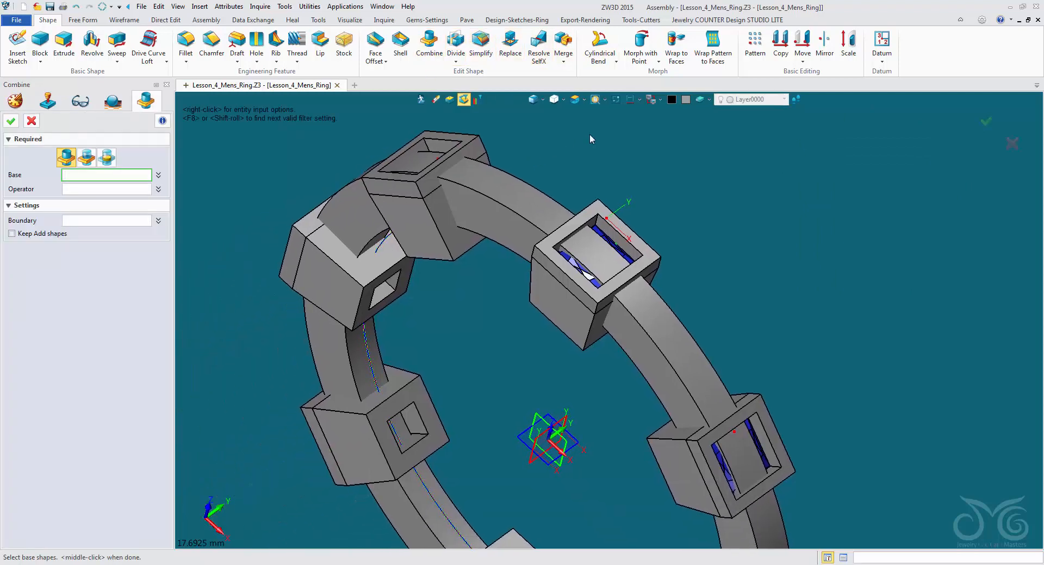
click(85, 157)
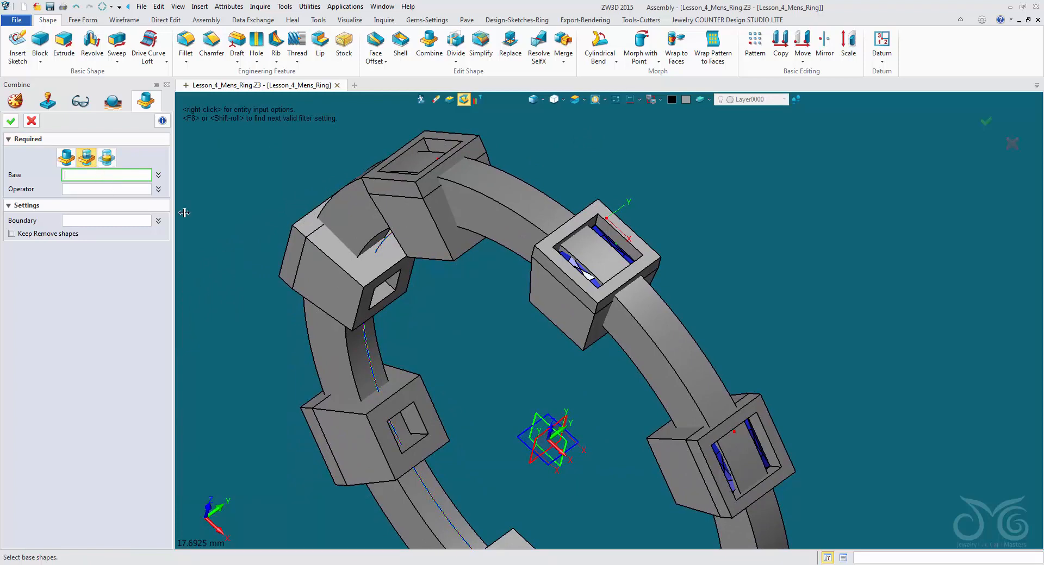
click(505, 214)
click(505, 214)
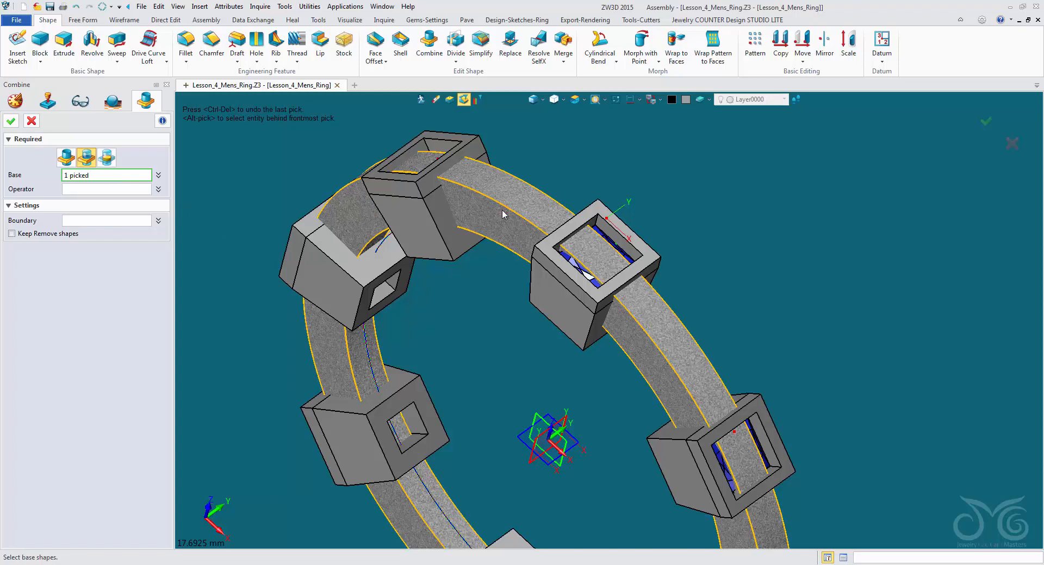
click(129, 189)
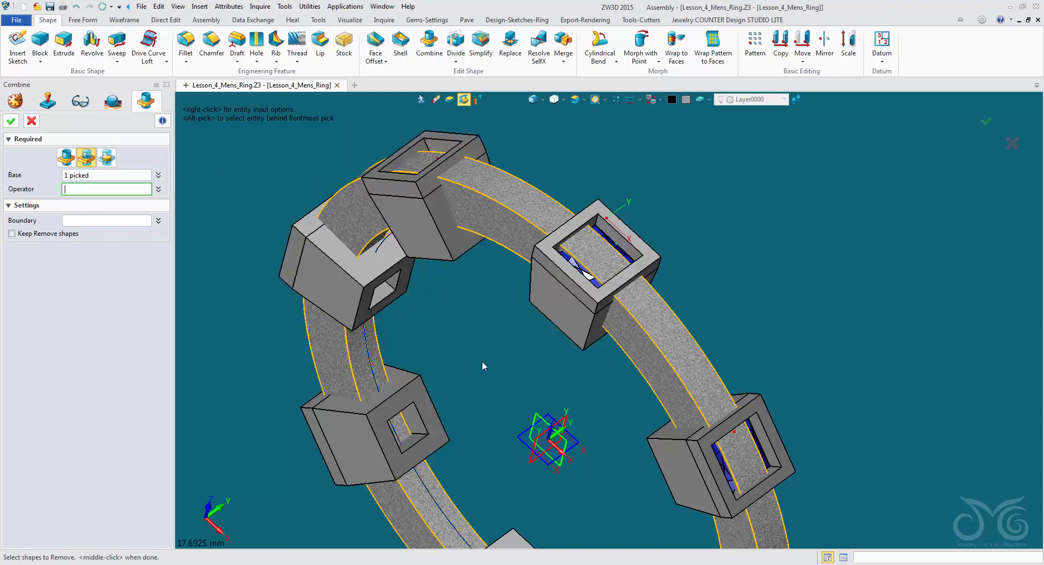
- Pick the eight bezels around the band one by one as the shapes to remove
scroll(481, 361, down, 2)
middle_drag(481, 361, 498, 204)
right_drag(498, 203, 495, 207)
middle_drag(495, 207, 479, 232)
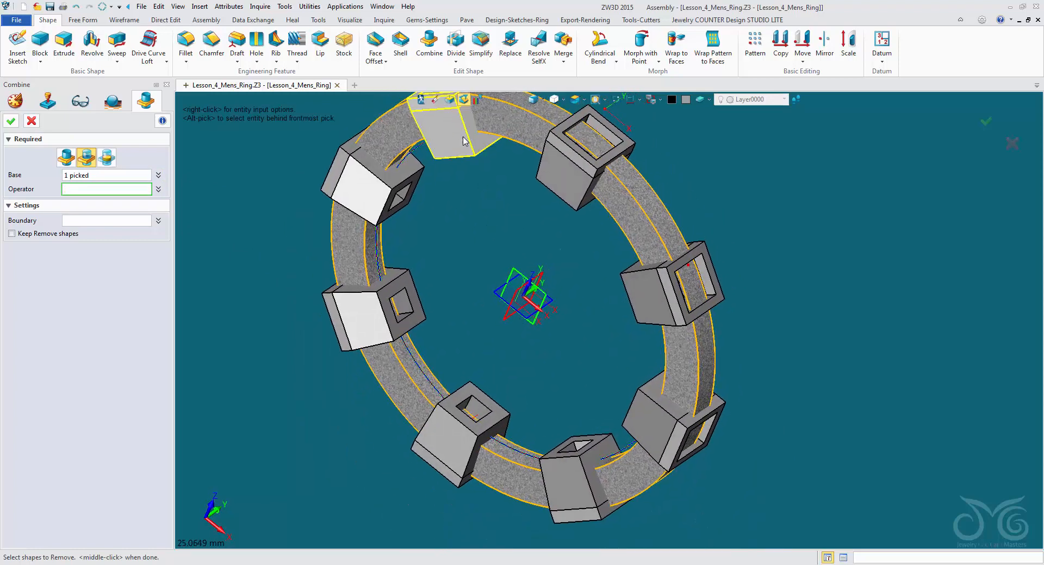
click(463, 137)
click(375, 191)
click(380, 263)
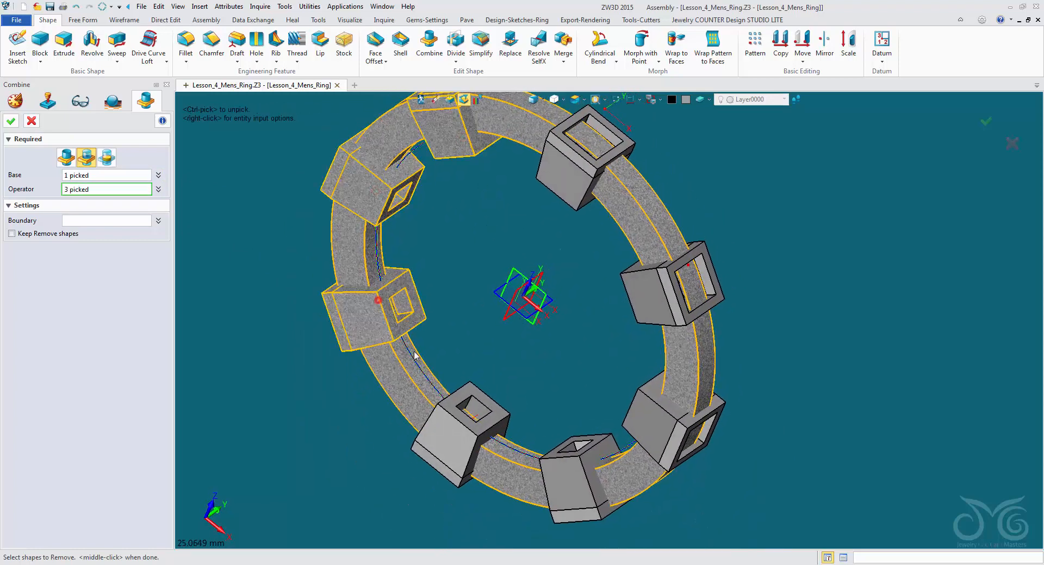
click(457, 432)
click(571, 477)
click(644, 435)
click(654, 303)
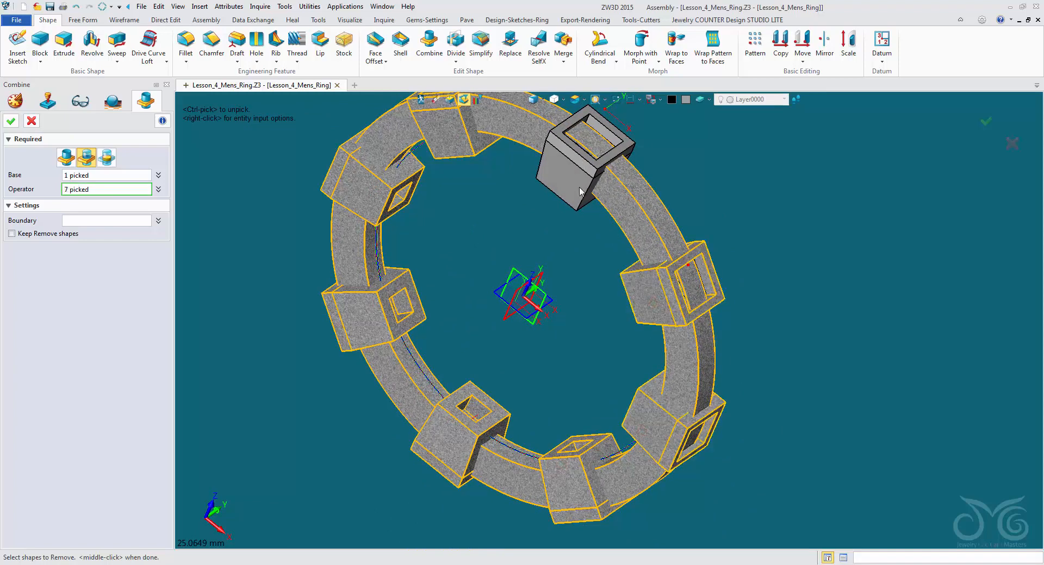
click(581, 190)
middle_drag(543, 234, 526, 278)
scroll(527, 277, down, 1)
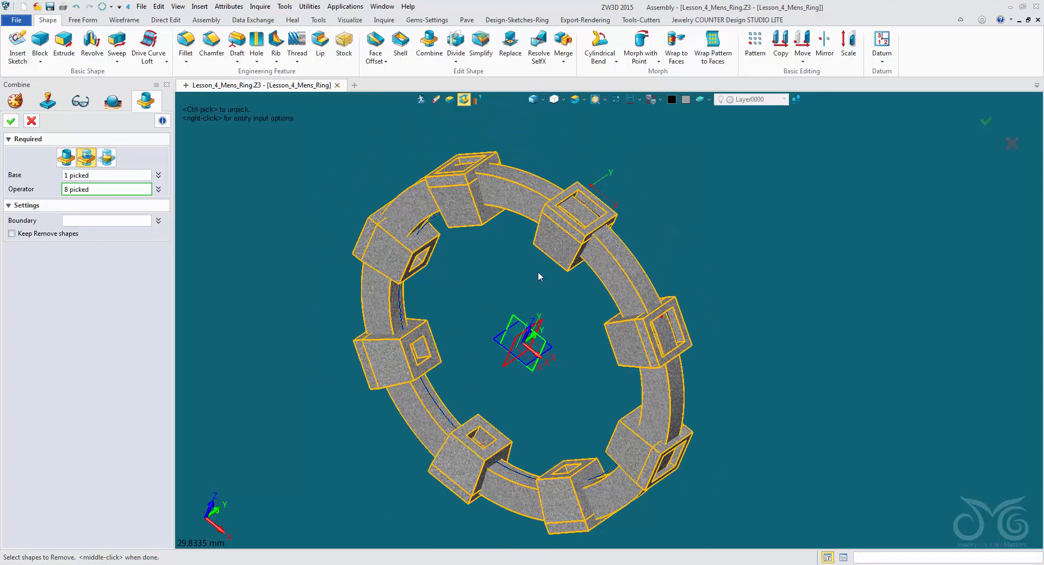
- Unpick all the shapes chosen for removal
click(159, 189)
click(157, 214)
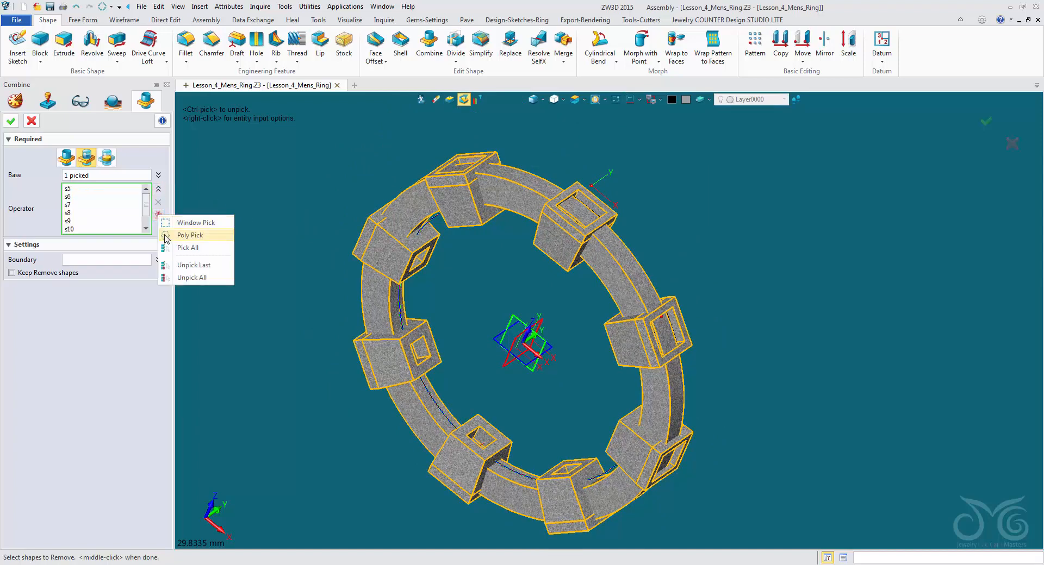
click(192, 277)
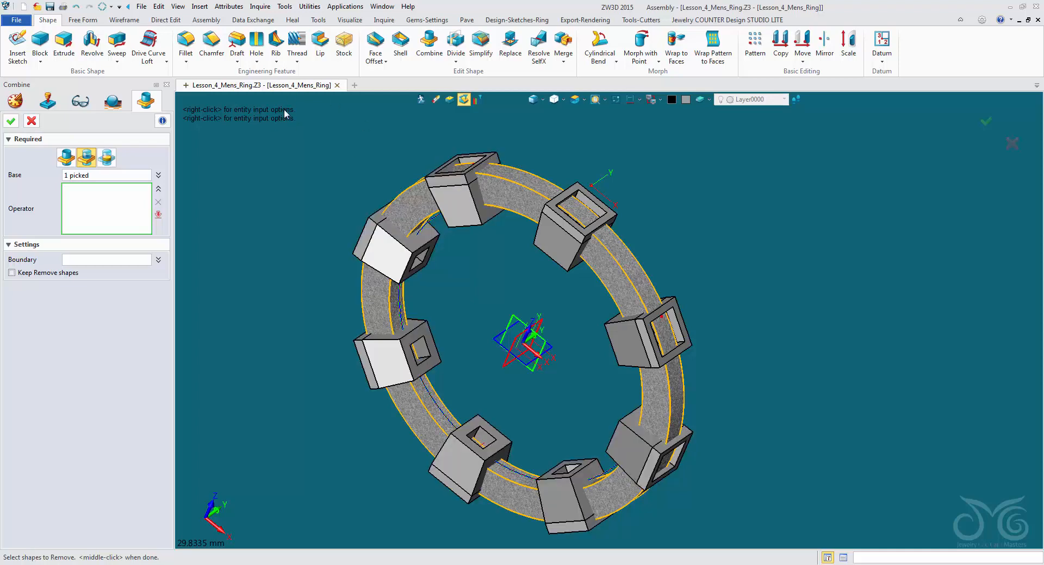
- Window-select all eight bezels as the shapes to remove, keep the remove shapes, and cut them from the band
drag(285, 114, 728, 549)
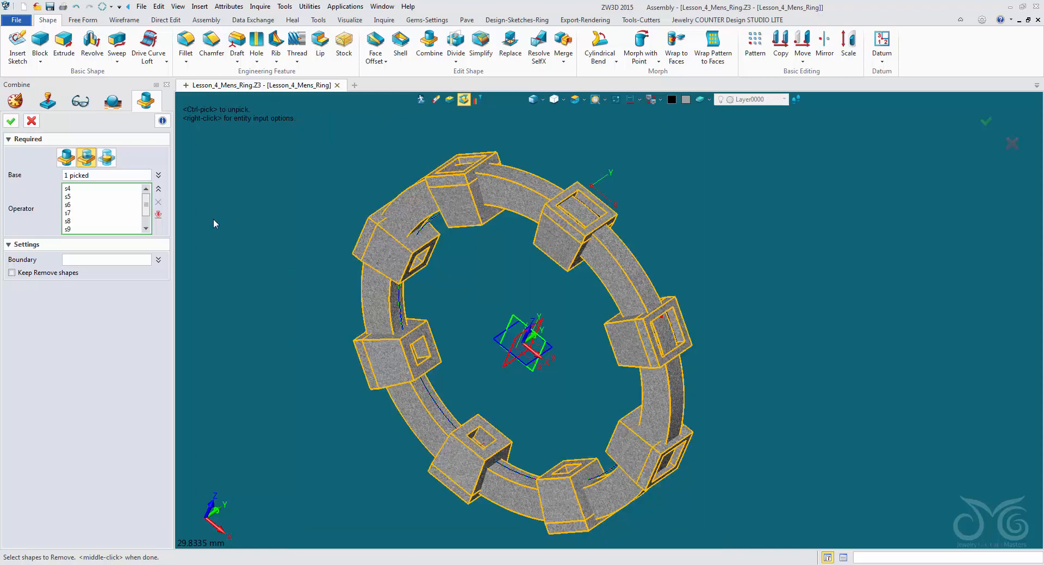
click(158, 189)
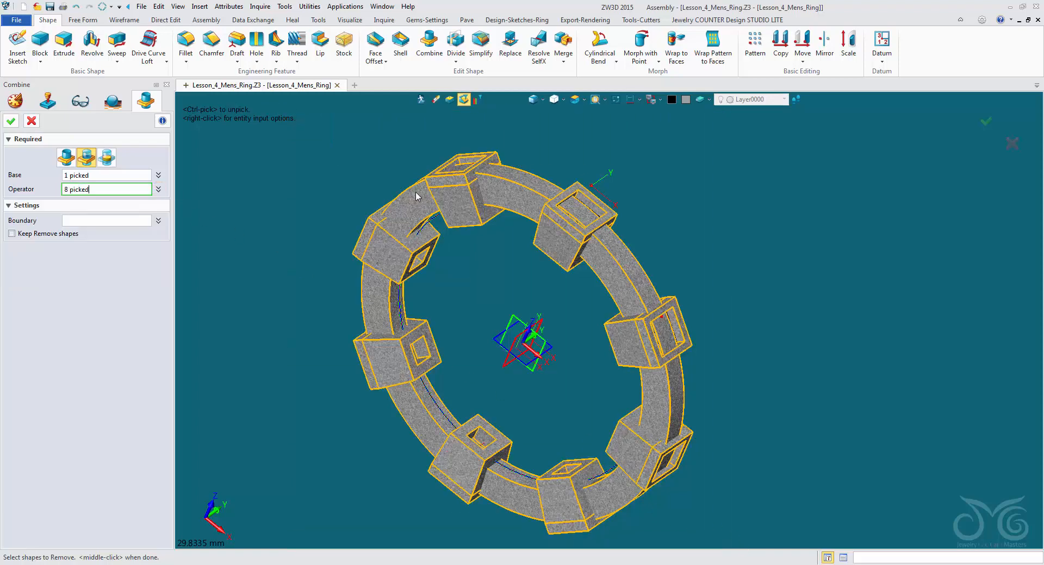
click(12, 234)
click(11, 125)
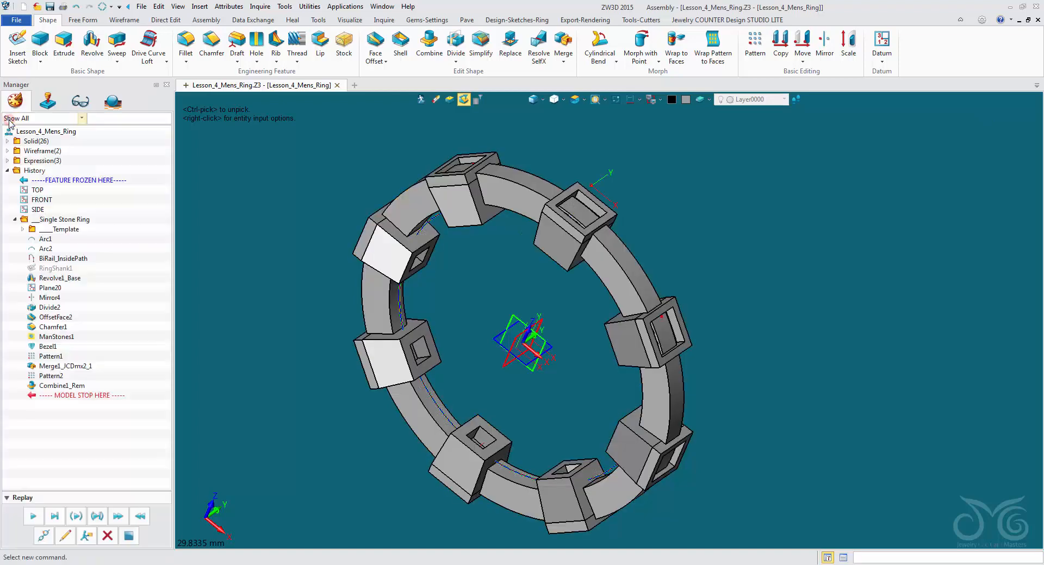
- Blank the bezel at the top of the ring to expose the cut band beneath it
right_drag(549, 327, 611, 338)
scroll(553, 298, up, 5)
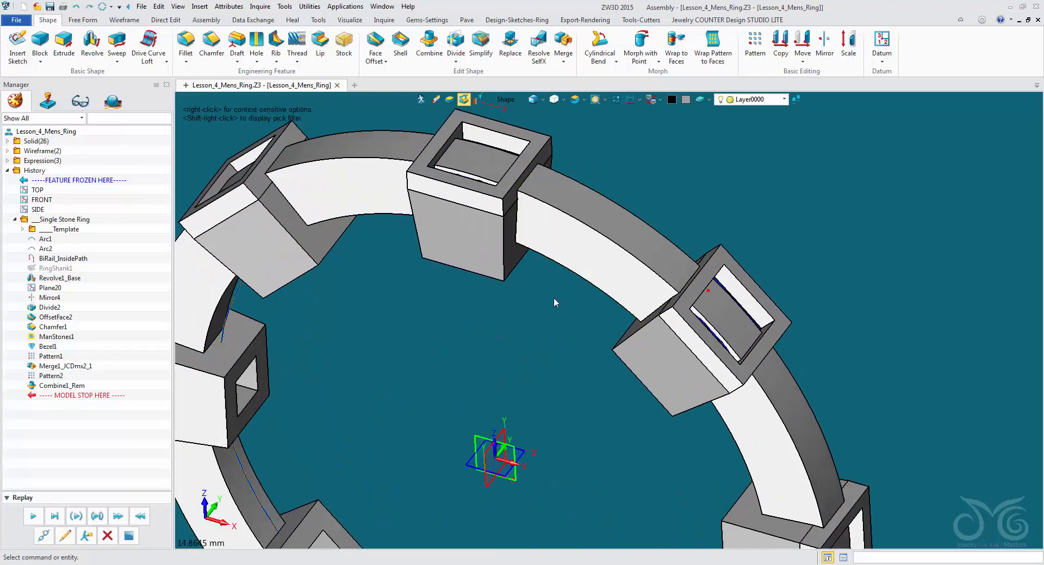
right_click(495, 218)
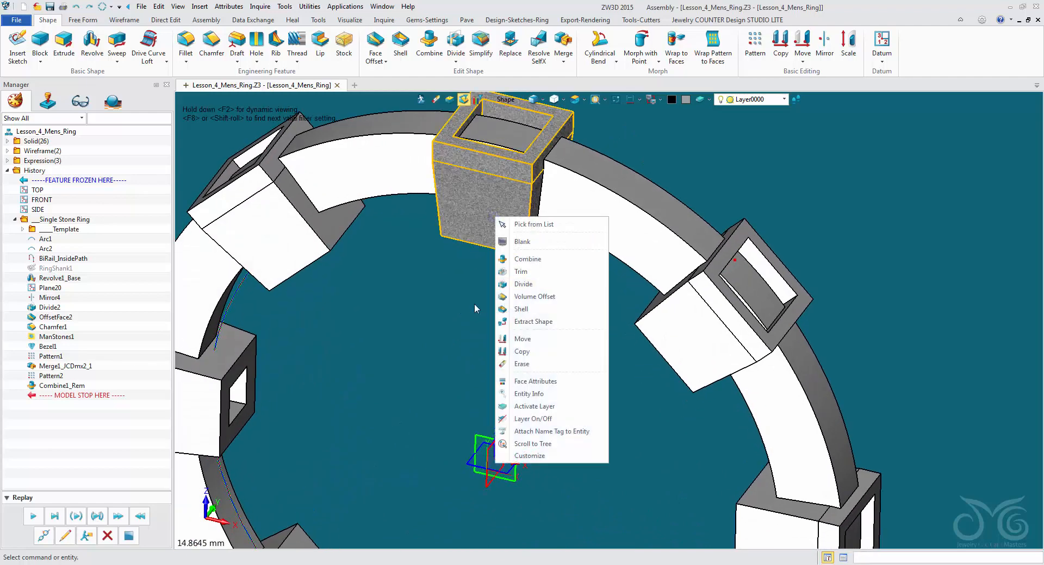
click(521, 241)
middle_drag(499, 309, 509, 325)
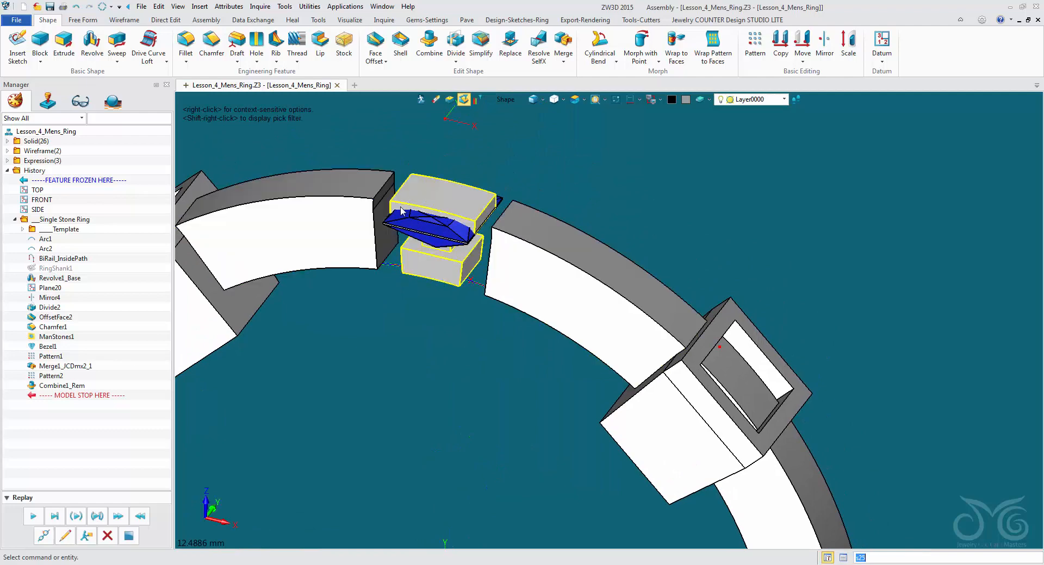
- Erase the leftover band pieces above and below the stone at the top of the ring
scroll(422, 295, down, 3)
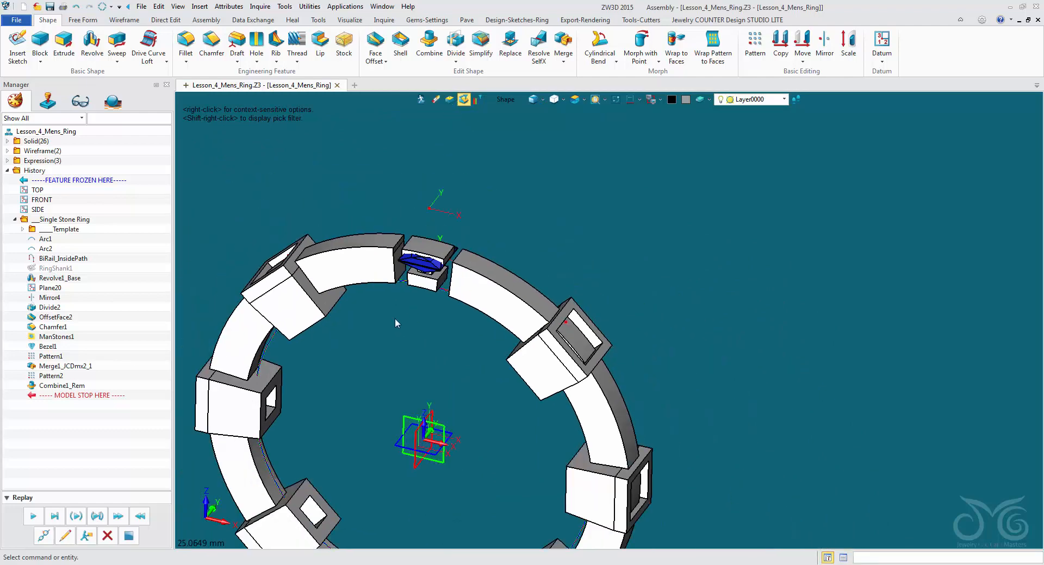
scroll(412, 318, up, 3)
right_click(408, 292)
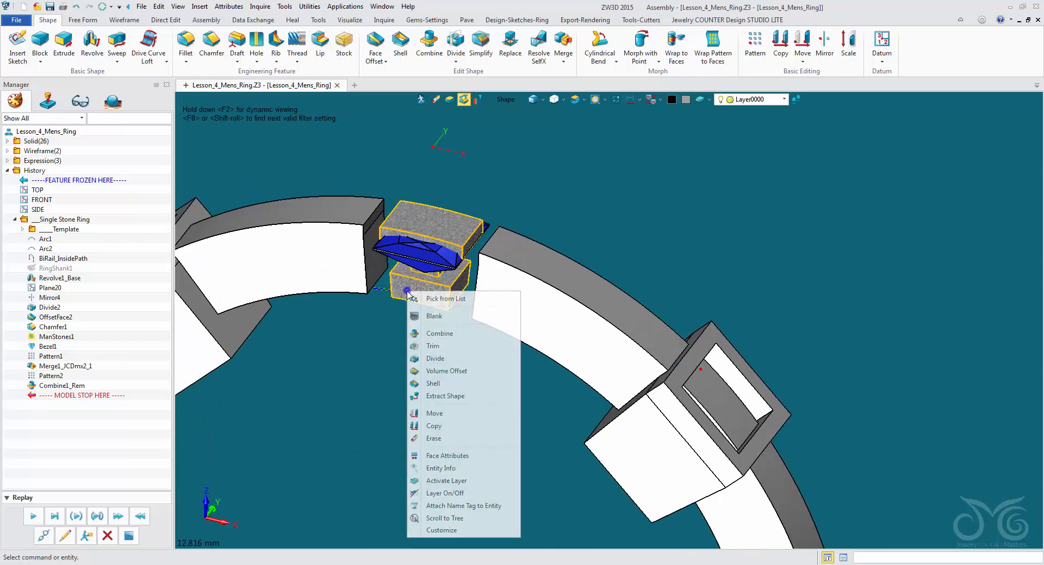
click(435, 438)
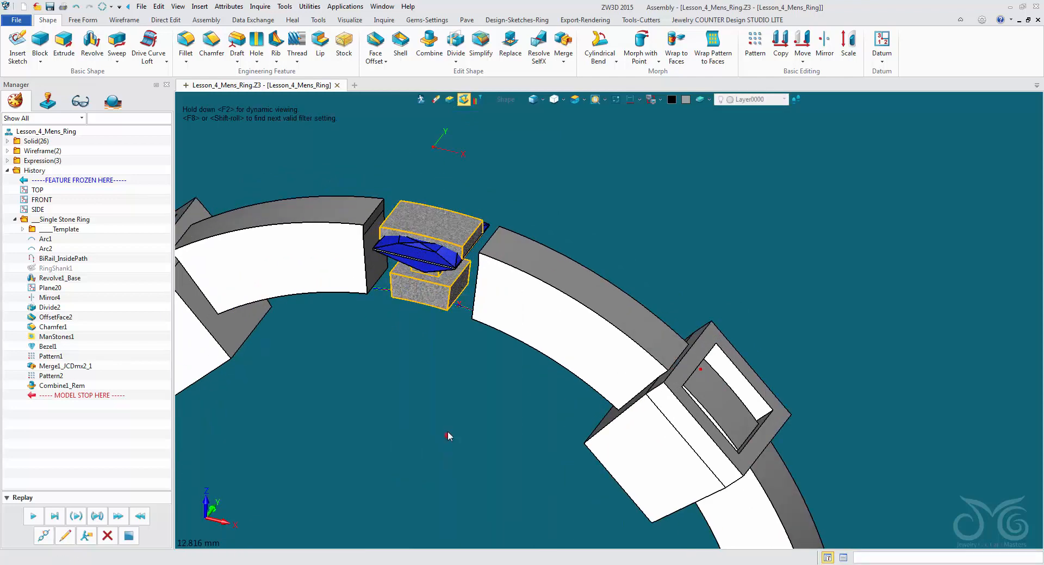
- Pick the leftover band pieces inside the seven remaining bezels and erase them together
scroll(435, 405, down, 2)
middle_drag(459, 342, 551, 210)
right_drag(551, 210, 551, 318)
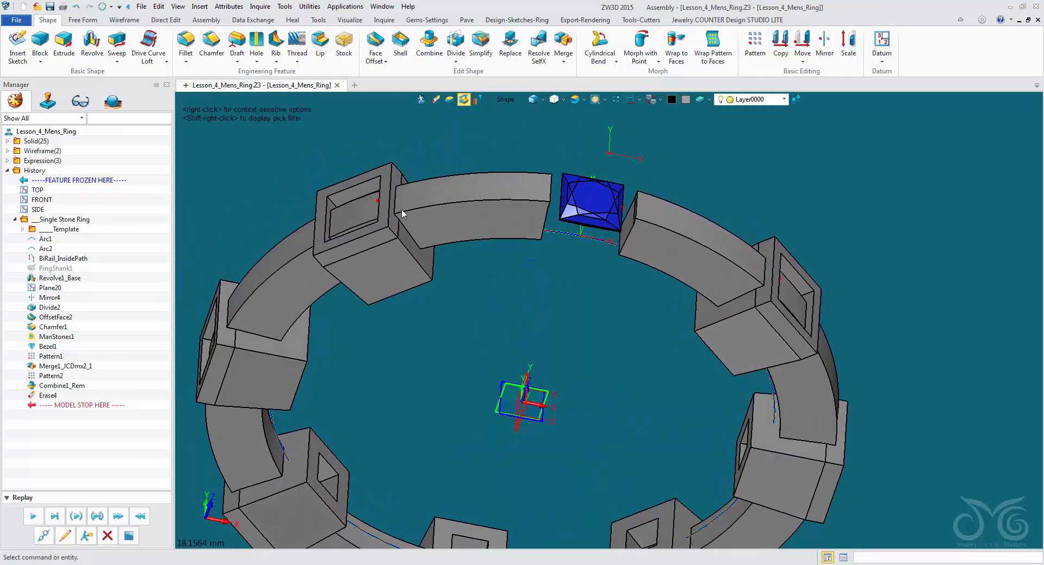
click(360, 216)
right_drag(396, 318, 522, 272)
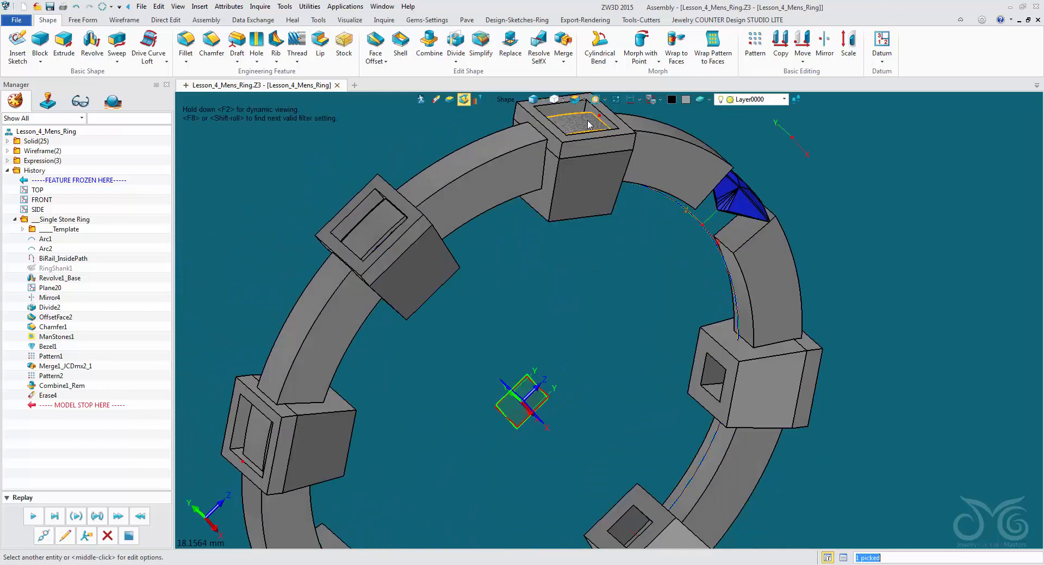
click(389, 227)
right_drag(381, 266, 445, 292)
click(440, 174)
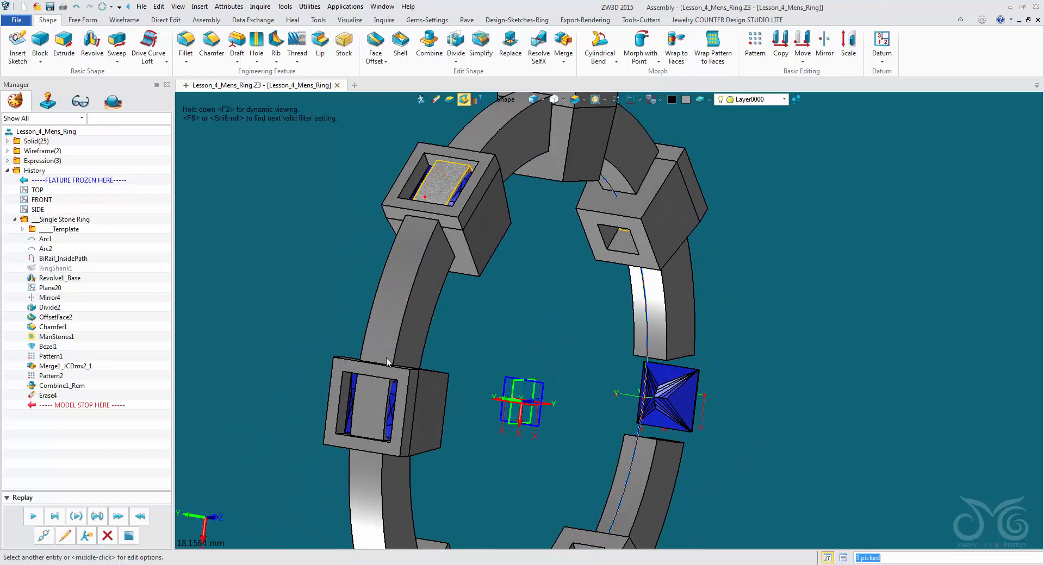
click(375, 413)
right_drag(375, 414, 395, 397)
click(396, 392)
right_drag(491, 414, 456, 354)
click(434, 317)
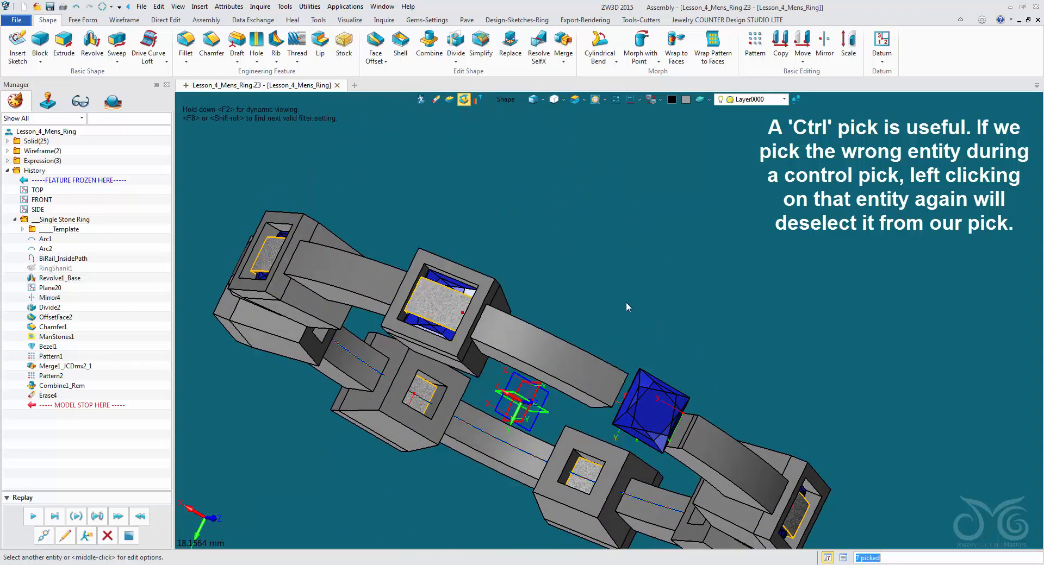
right_drag(624, 298, 608, 251)
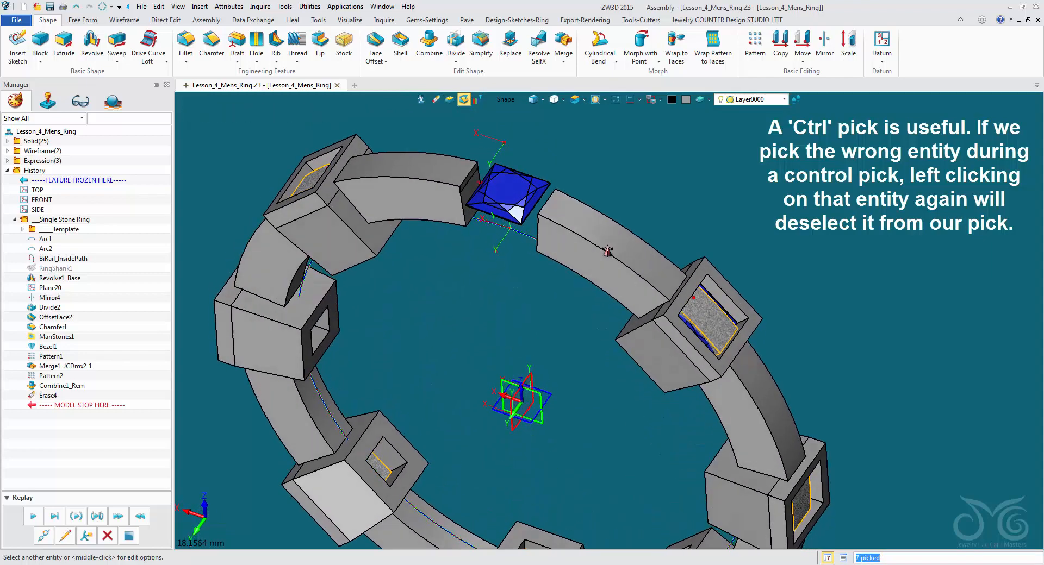
right_click(456, 287)
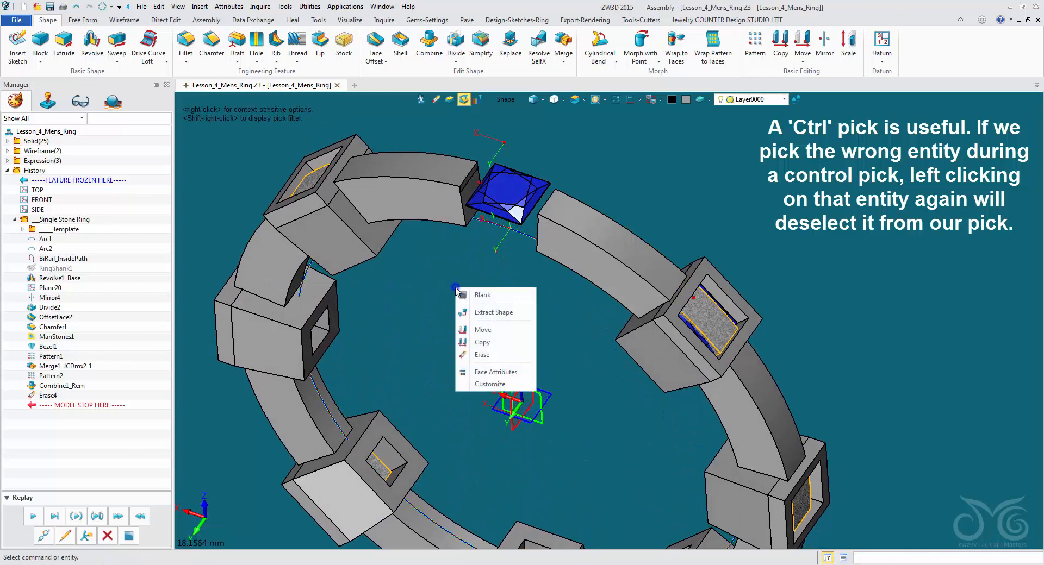
click(514, 356)
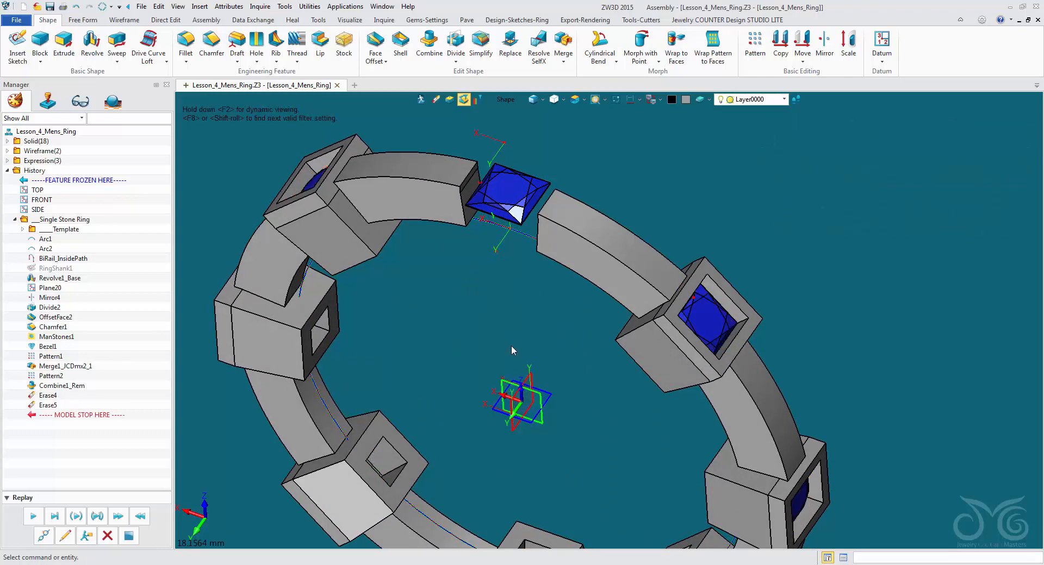
- Unblank the bezel at the top of the ring
right_click(450, 282)
mouse_move(509, 306)
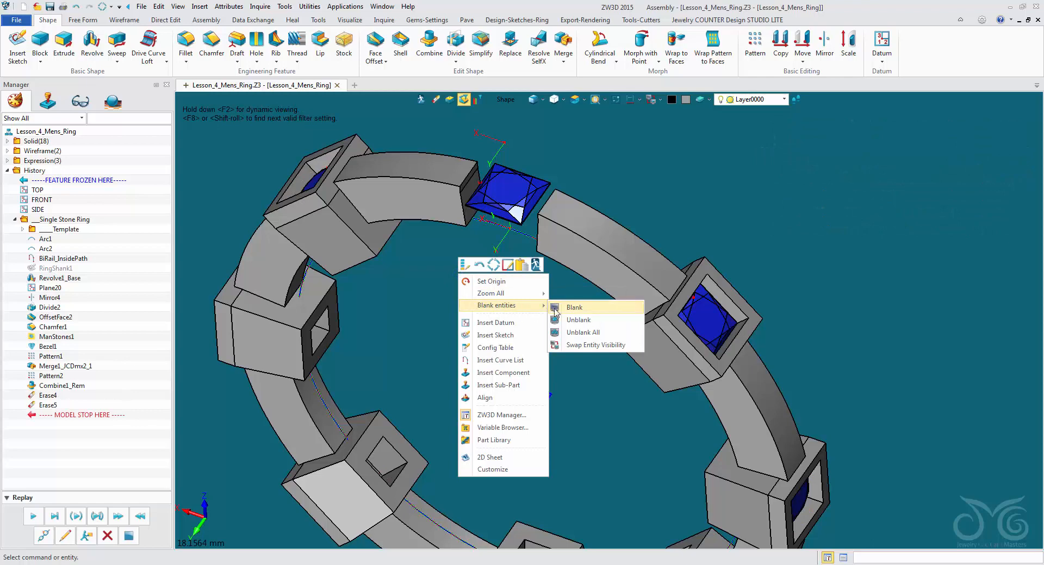
click(576, 320)
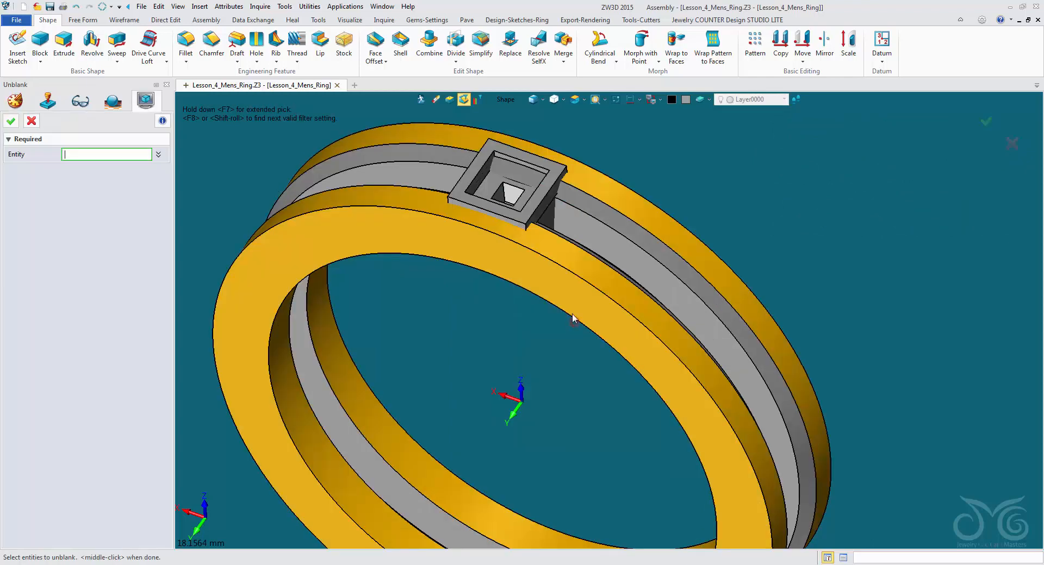
click(546, 196)
click(18, 122)
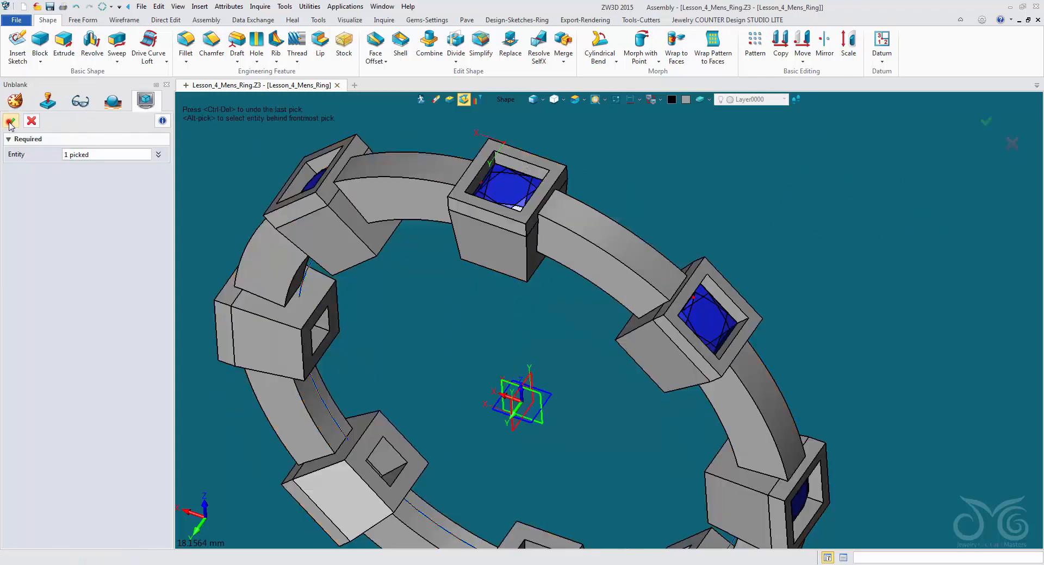
- Cut the bezels flush with the finger hole by extruding the BiRail_InsidePath curve list symmetrically about 5.7 mm, adjusting its profile cap
middle_drag(413, 359, 445, 227)
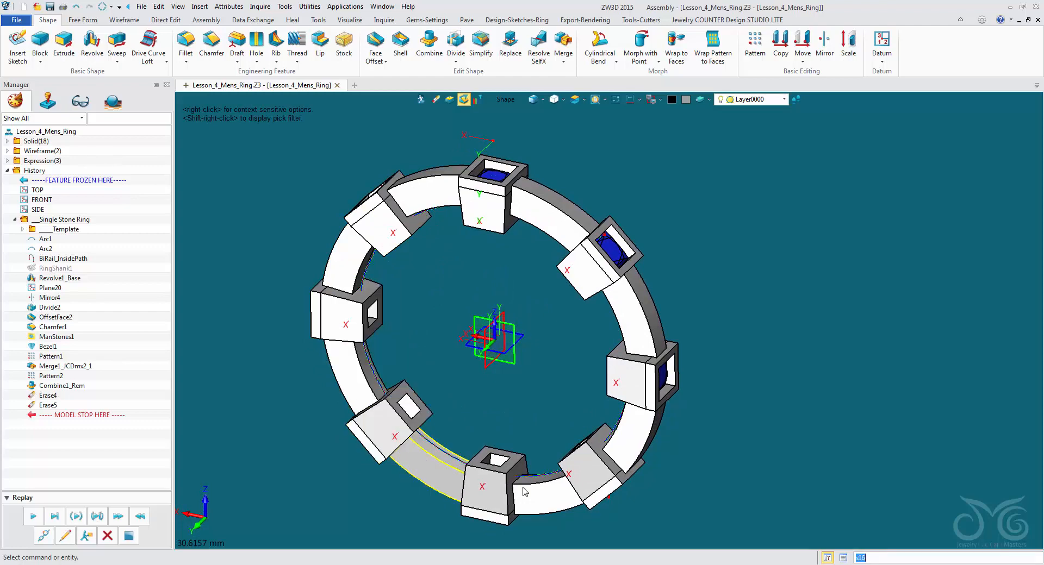
click(63, 43)
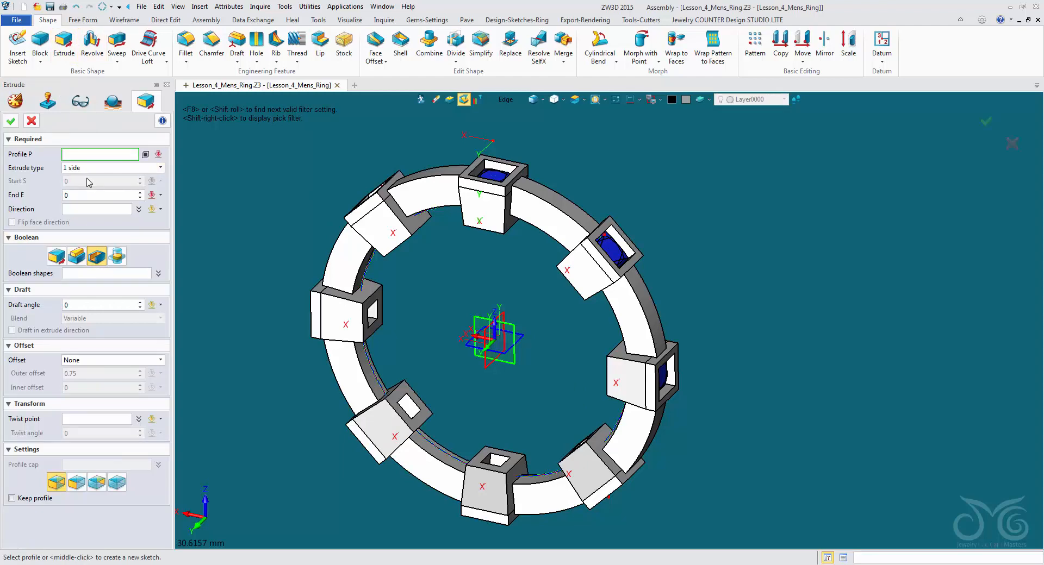
click(521, 100)
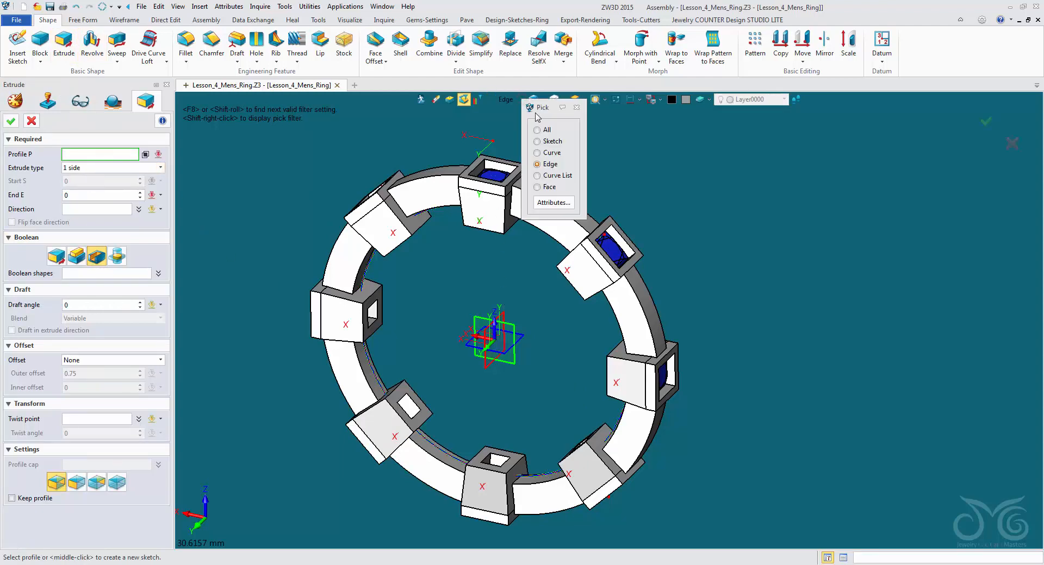
click(557, 176)
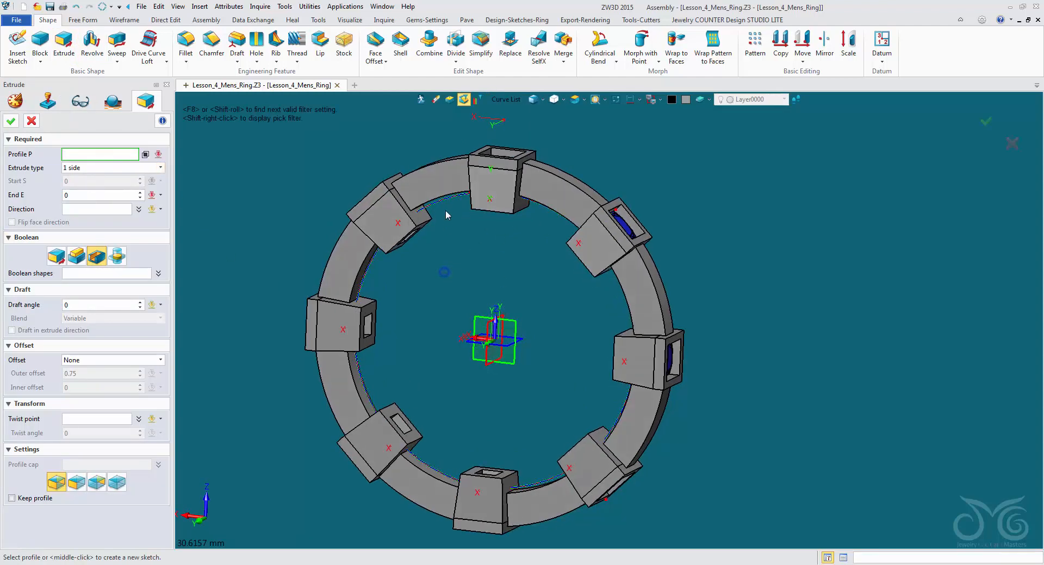
click(446, 206)
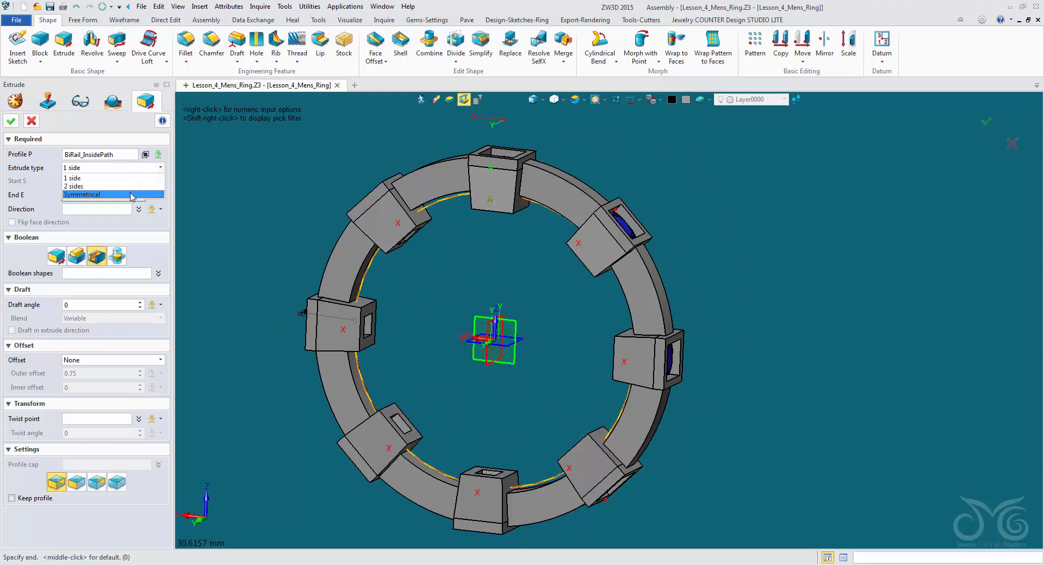
click(131, 195)
right_drag(233, 239, 212, 288)
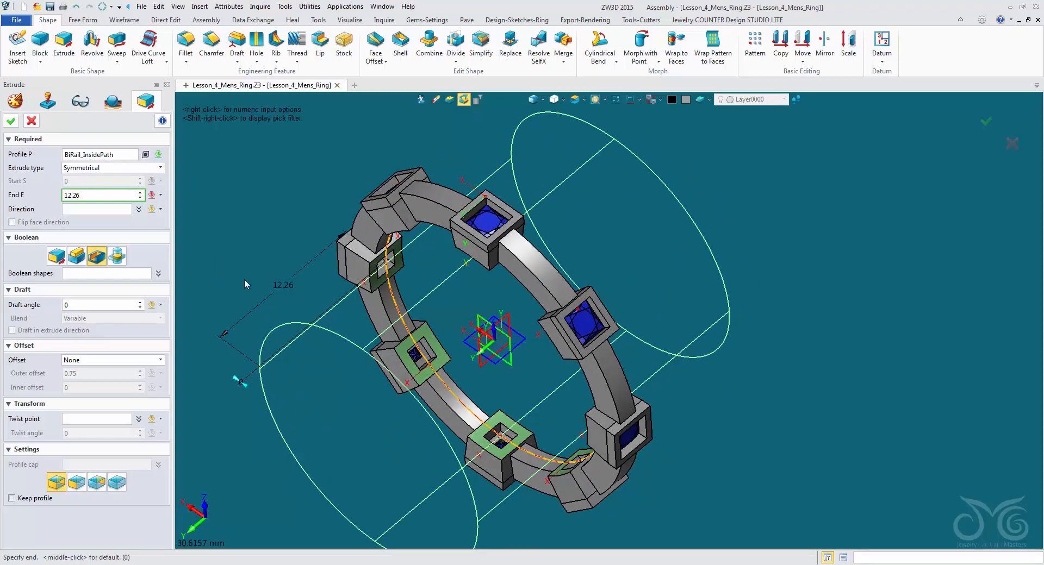
click(305, 278)
right_drag(272, 412, 280, 375)
click(117, 483)
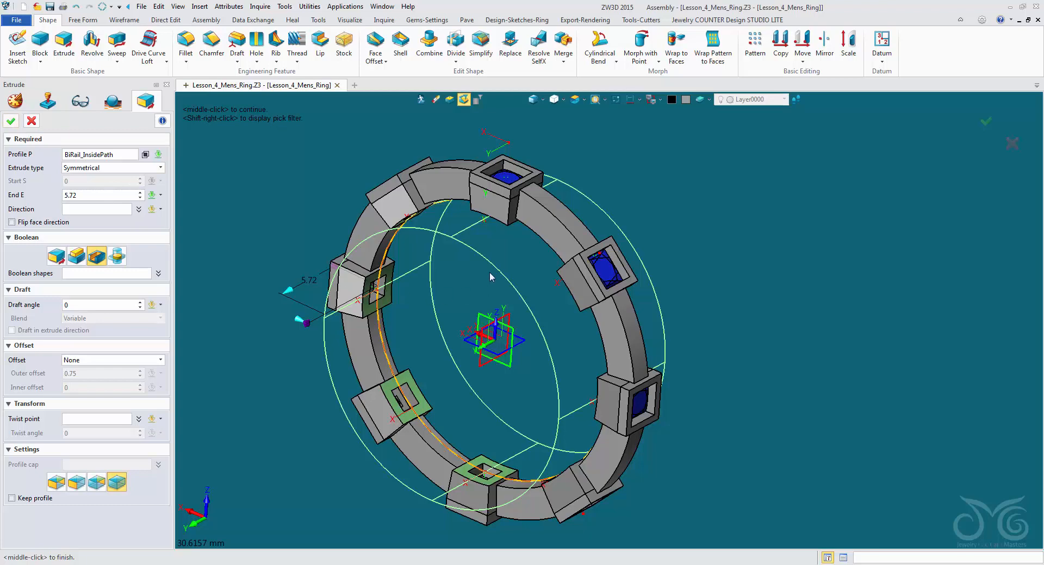
click(12, 123)
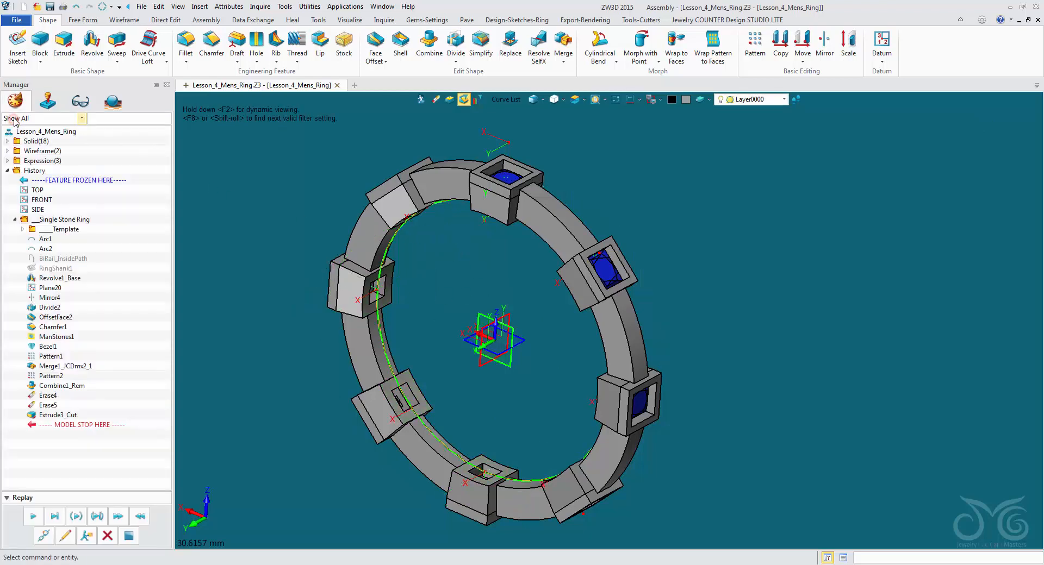
- Combine one bezel as the base with all other bezels and band segments using Add, with Keep Add shapes on
right_drag(288, 387, 338, 342)
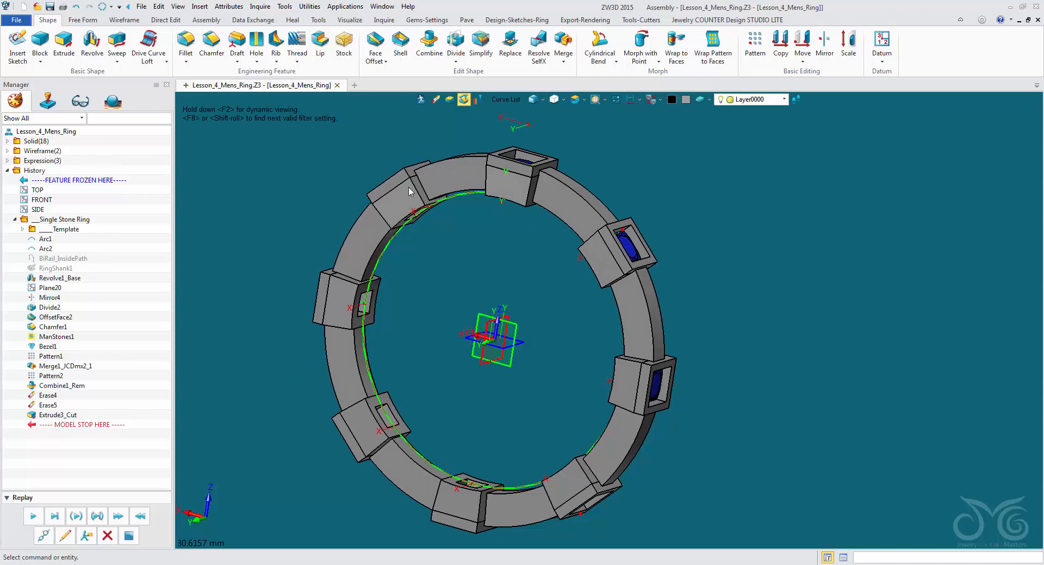
click(501, 100)
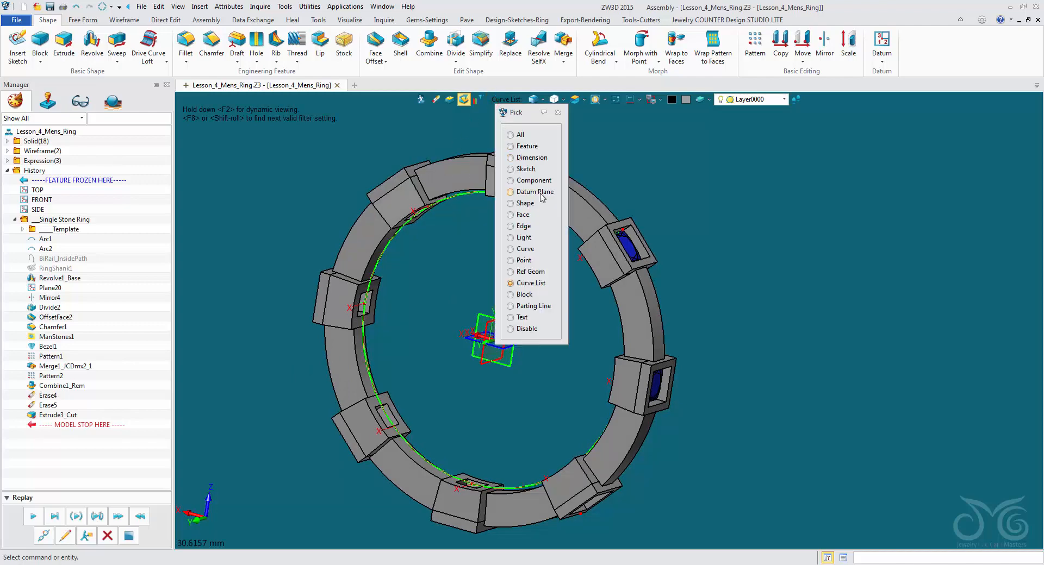
click(526, 200)
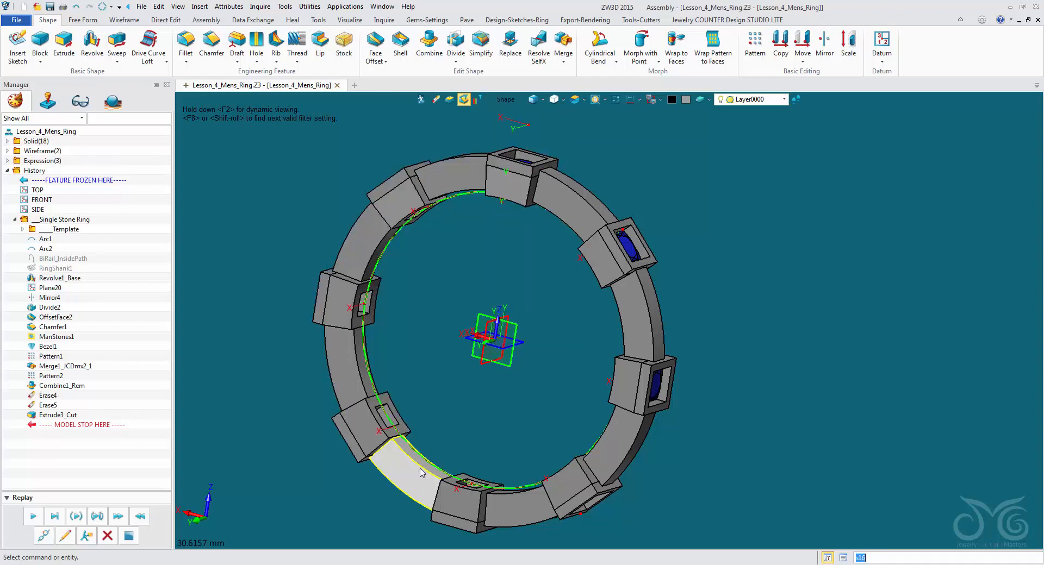
click(429, 46)
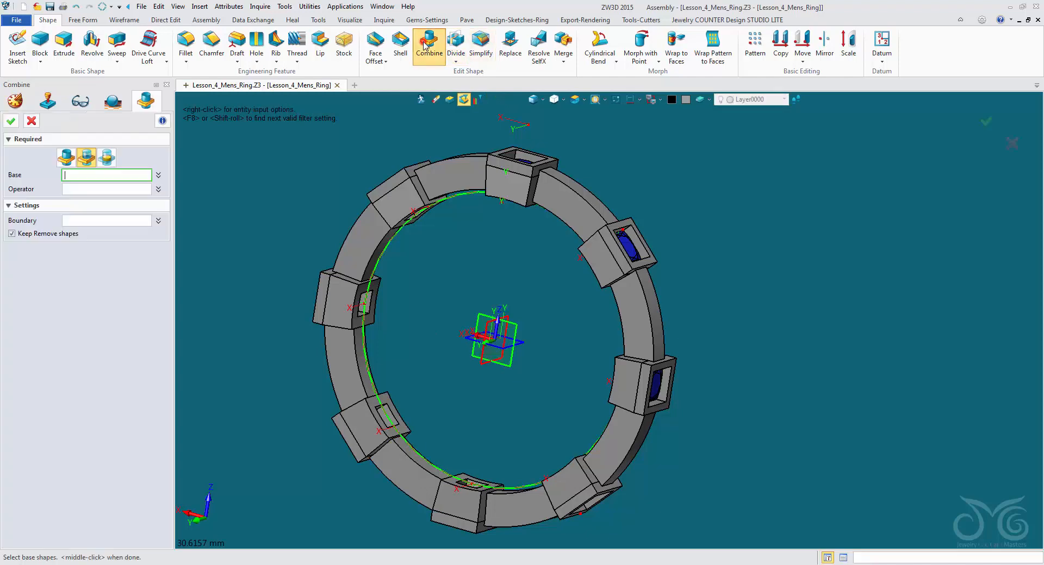
click(66, 157)
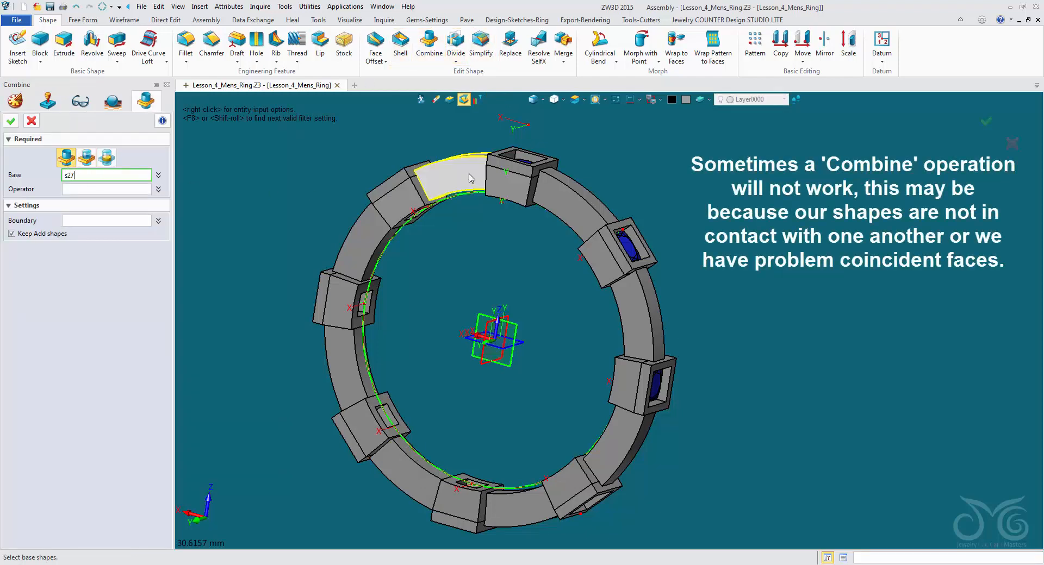
click(405, 200)
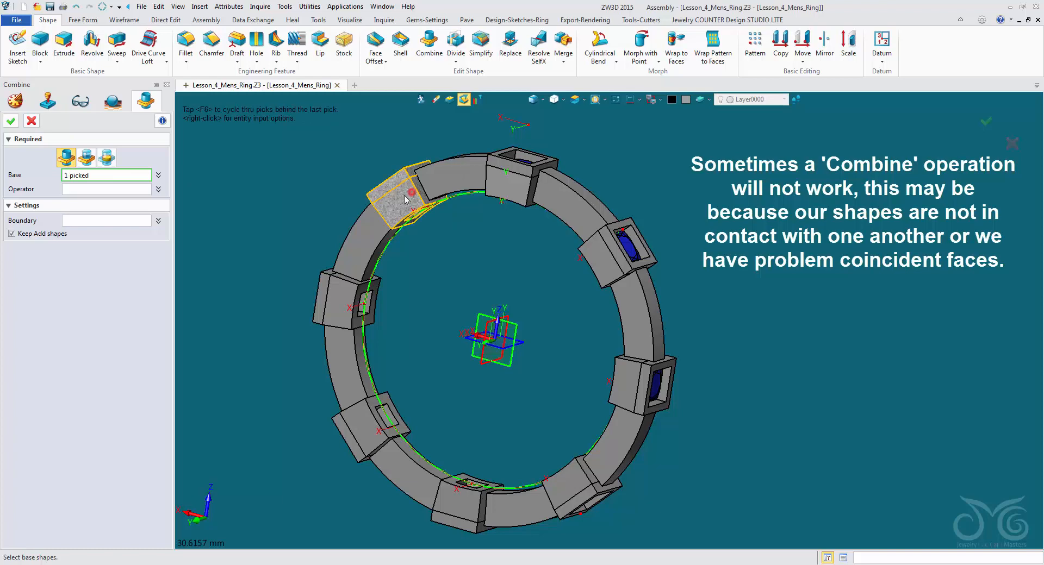
click(112, 189)
drag(277, 122, 723, 545)
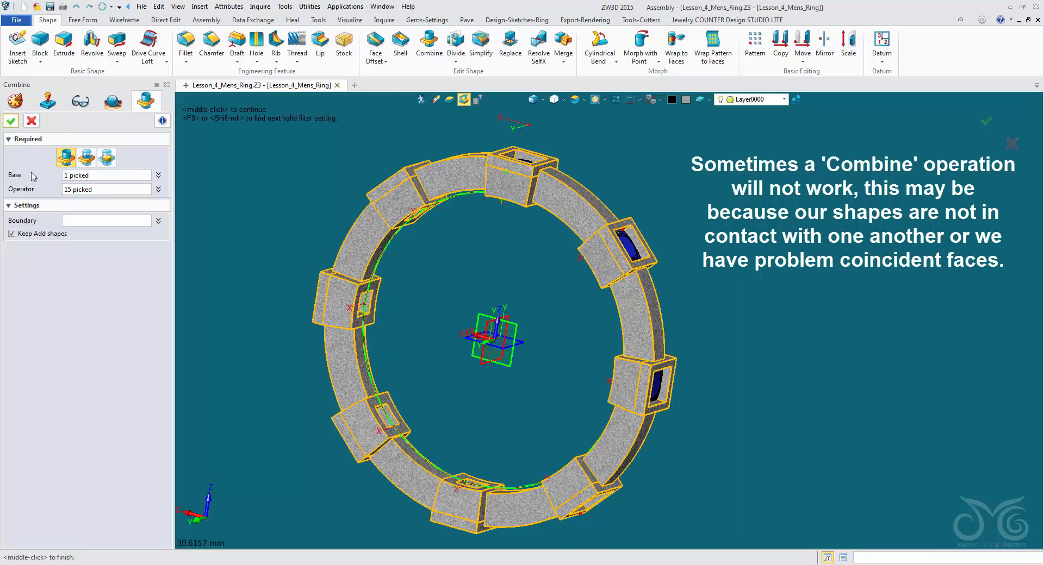
click(11, 122)
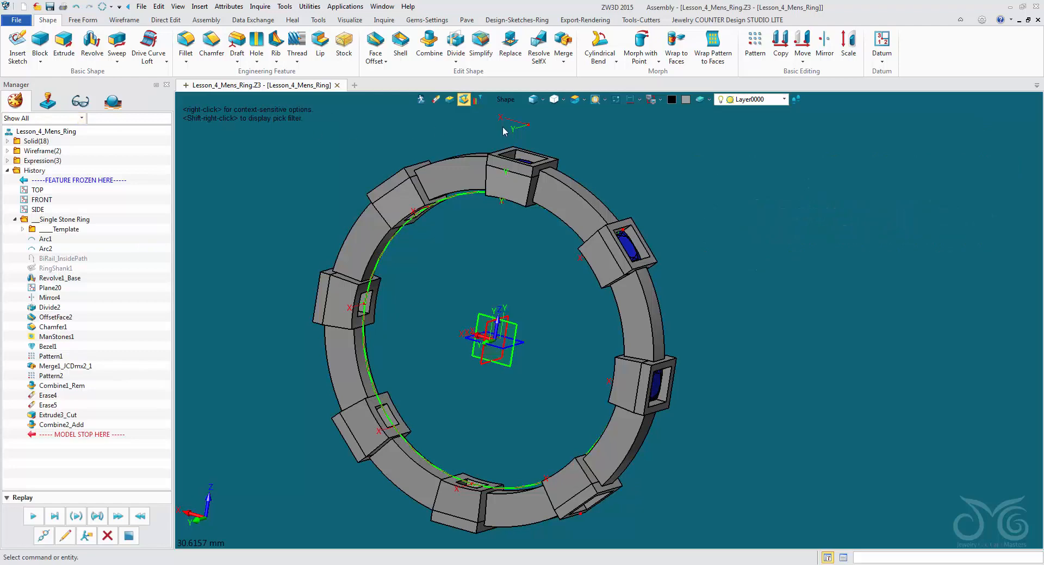
- Blank the combined ring shape to check for duplicate shapes beneath it
click(410, 198)
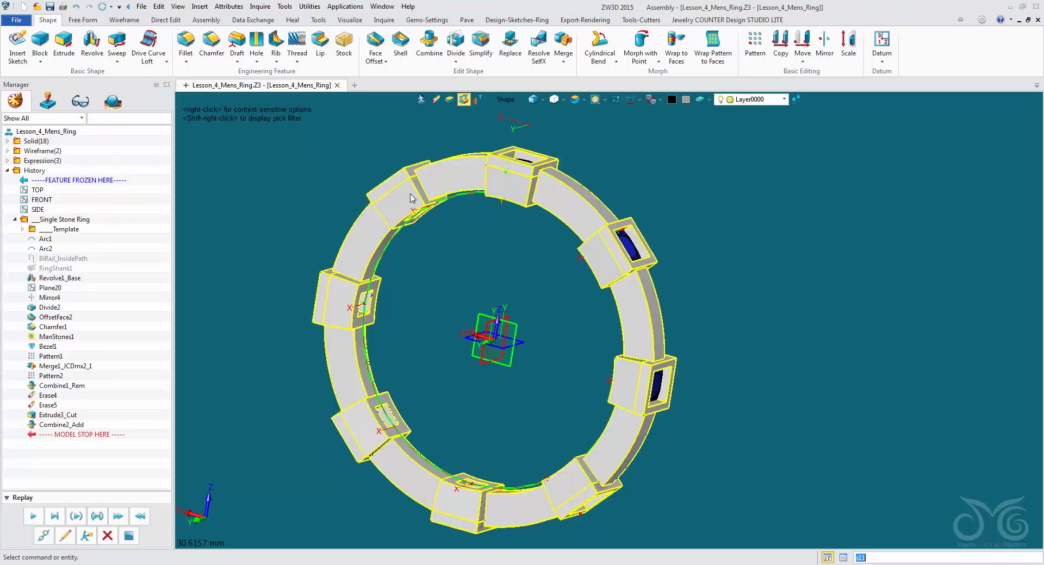
right_click(470, 168)
click(483, 195)
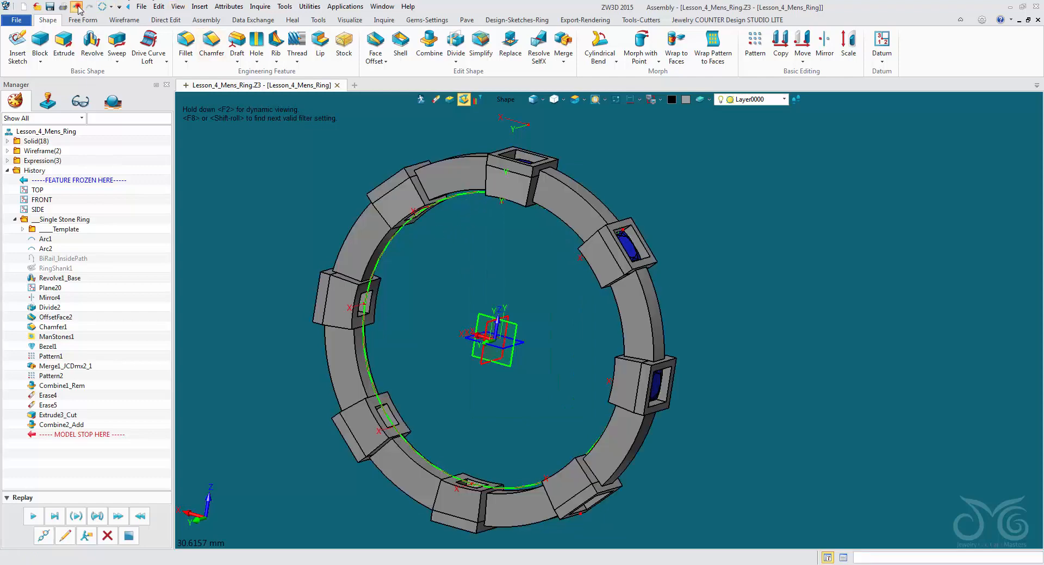
- Redefine the added combination of the bezels and band segments with Keep Add shapes turned off
right_click(282, 174)
click(286, 168)
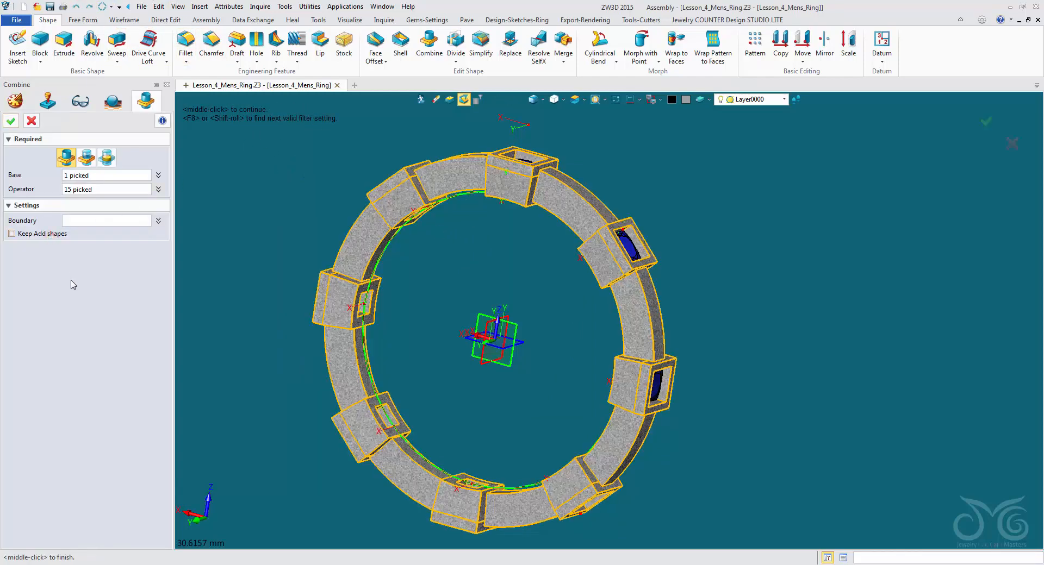
click(11, 121)
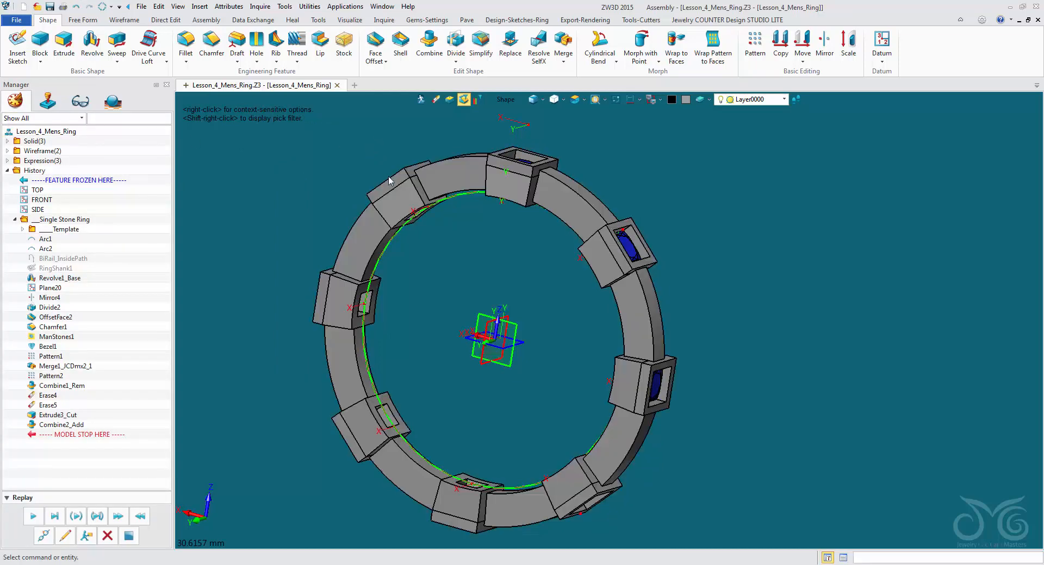
- Unblank all hidden entities so the gold side bands and stones show together with the merged bezel band
mouse_move(373, 148)
right_down()
mouse_move(396, 199)
mouse_move(391, 152)
mouse_move(381, 171)
mouse_move(374, 149)
right_up()
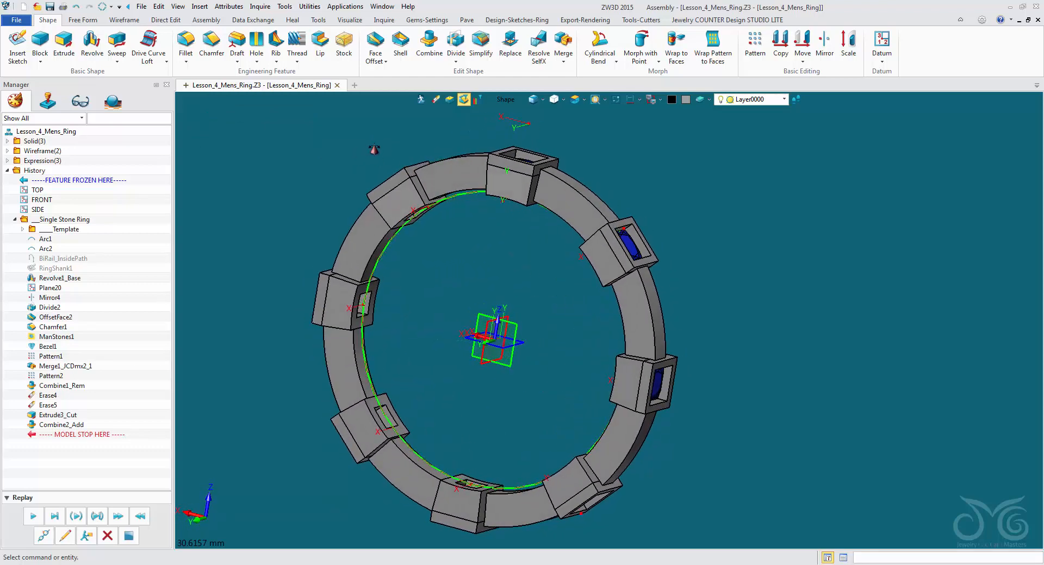
right_click(327, 150)
mouse_move(381, 180)
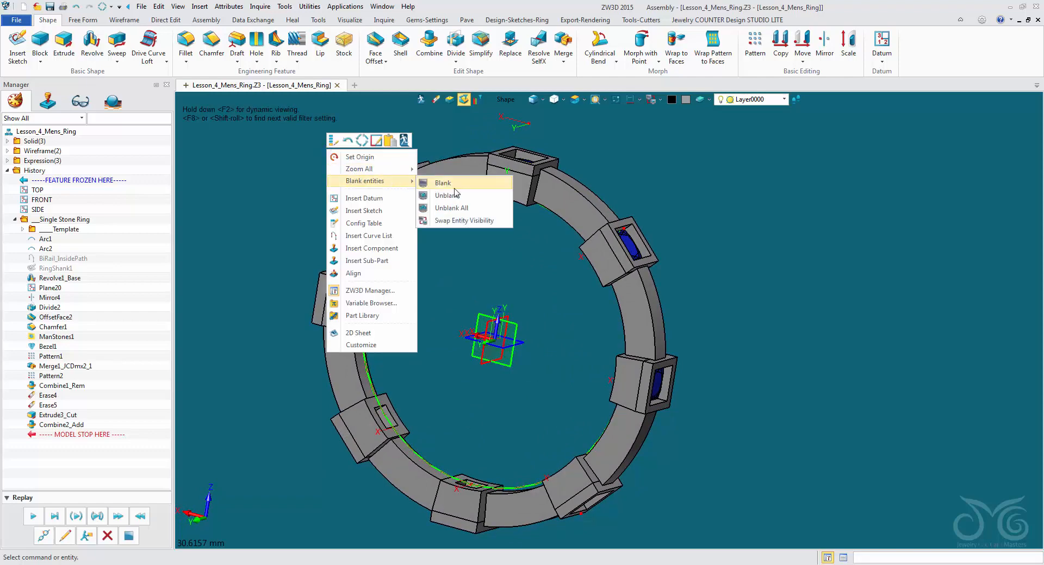
click(454, 194)
- Combine the two gold side bands as base with the merged bezel band as operator using Remove, with Keep Remove shapes on
right_drag(462, 205, 414, 288)
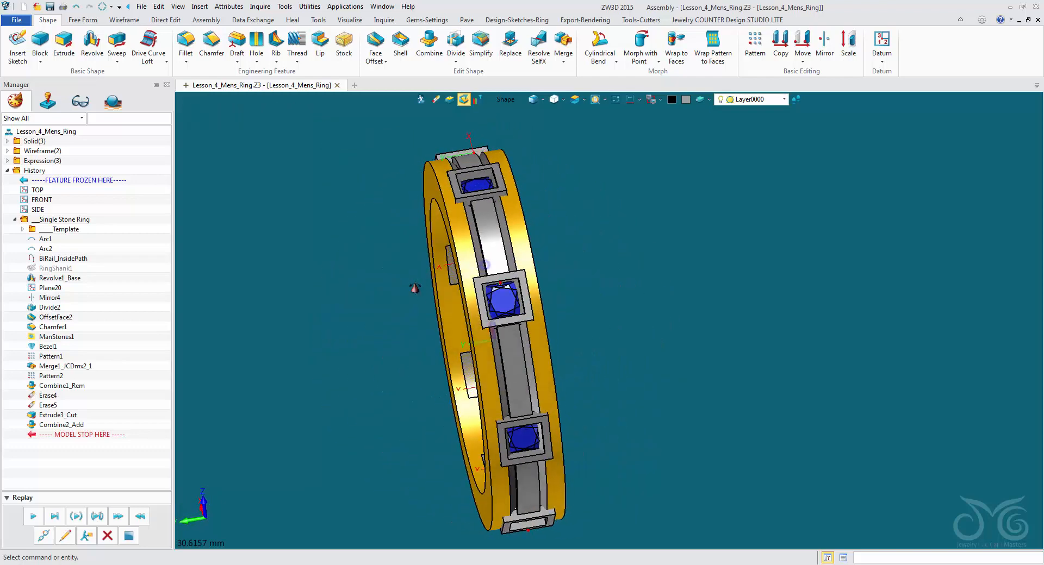
scroll(514, 179, up, 4)
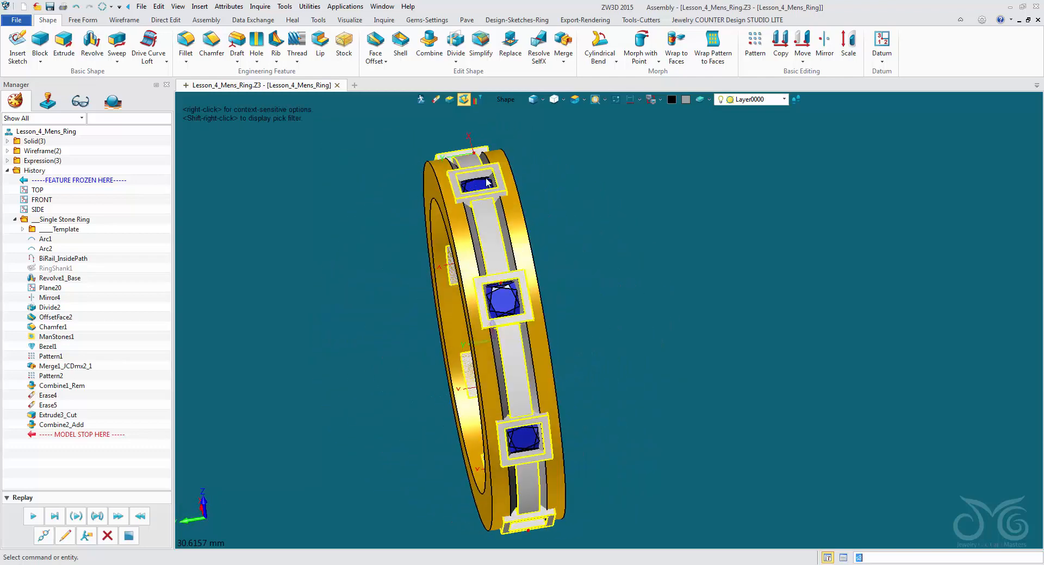
right_drag(513, 175, 494, 296)
scroll(493, 296, up, 5)
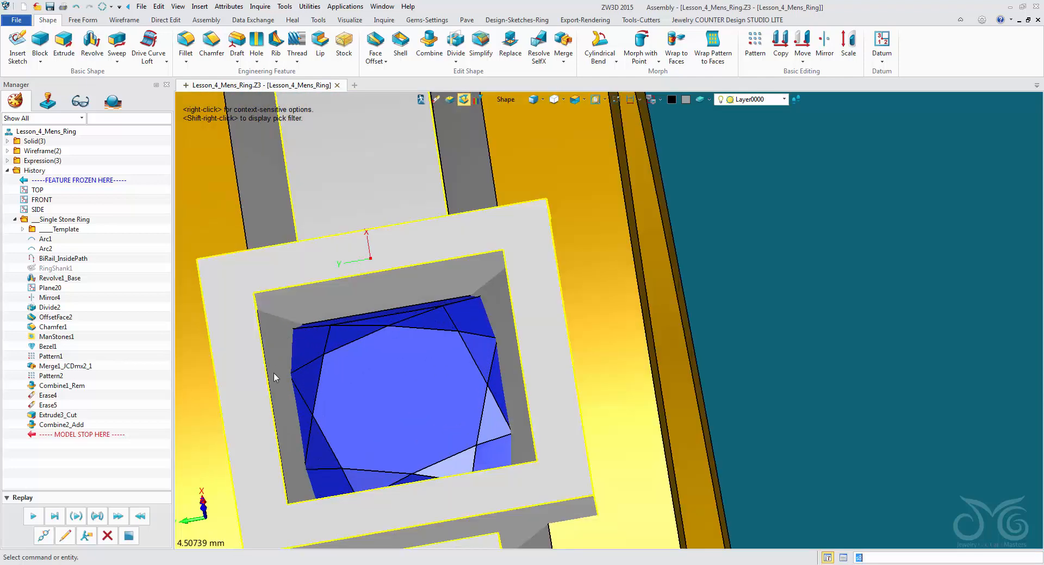
mouse_move(876, 260)
right_down()
mouse_move(887, 255)
mouse_move(875, 261)
right_up()
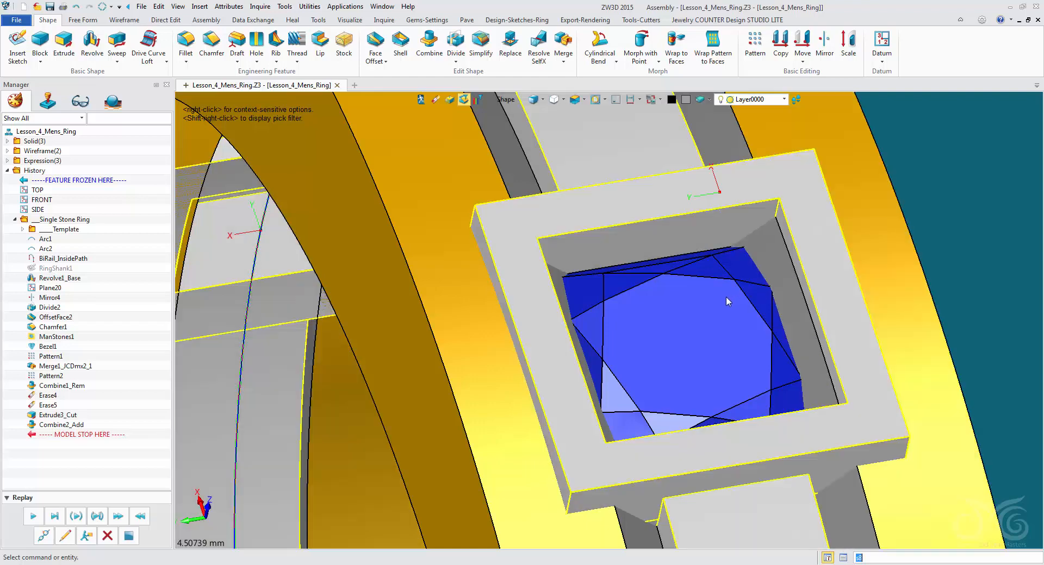
scroll(728, 296, down, 6)
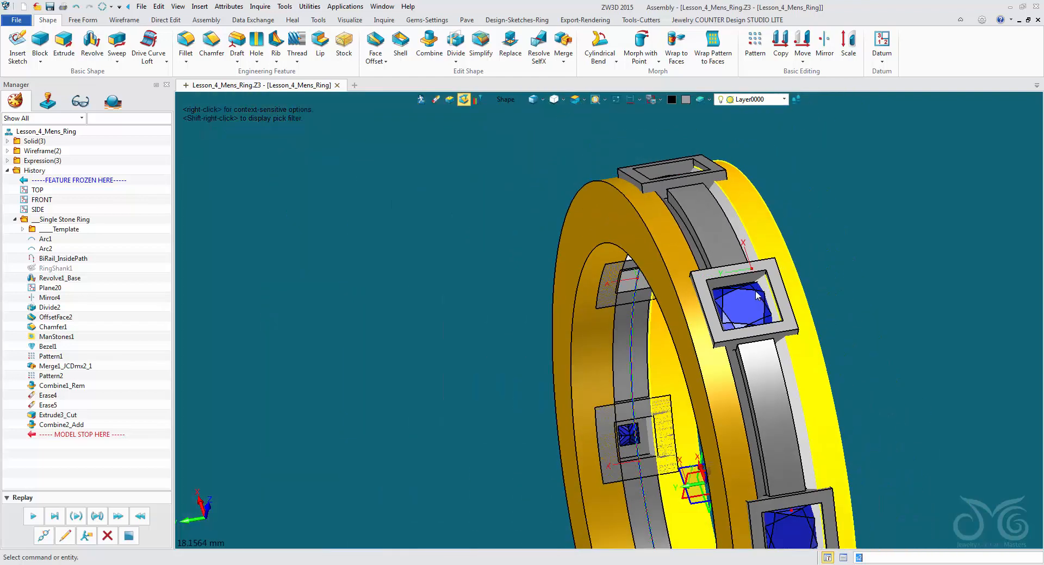
scroll(757, 296, down, 2)
click(427, 42)
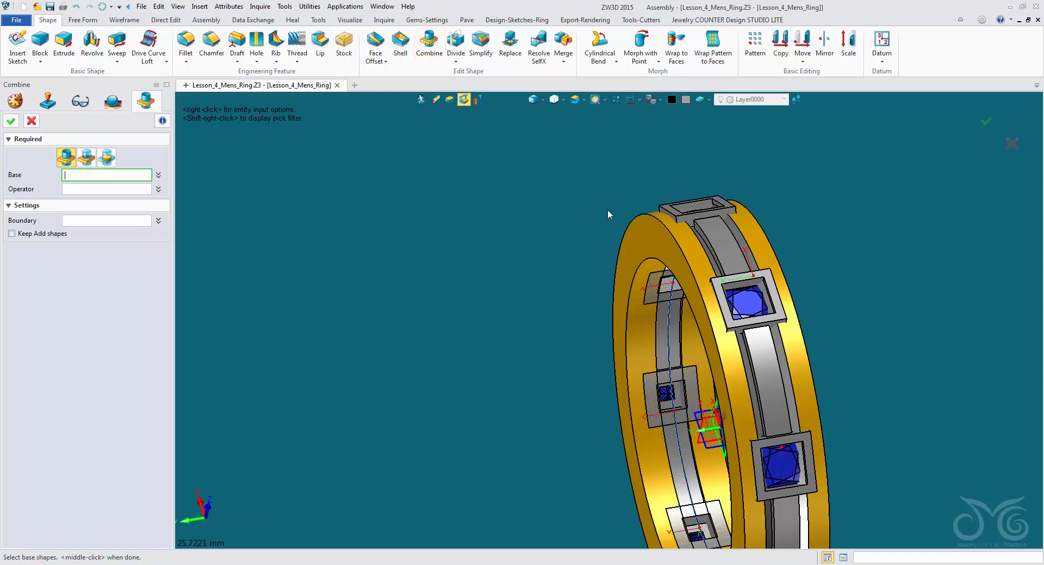
click(644, 229)
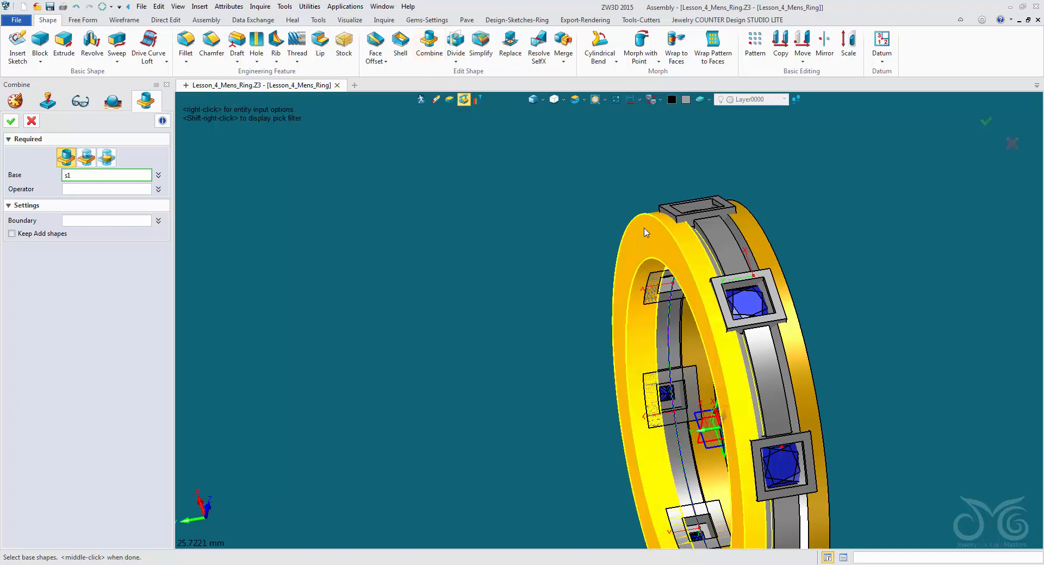
click(741, 217)
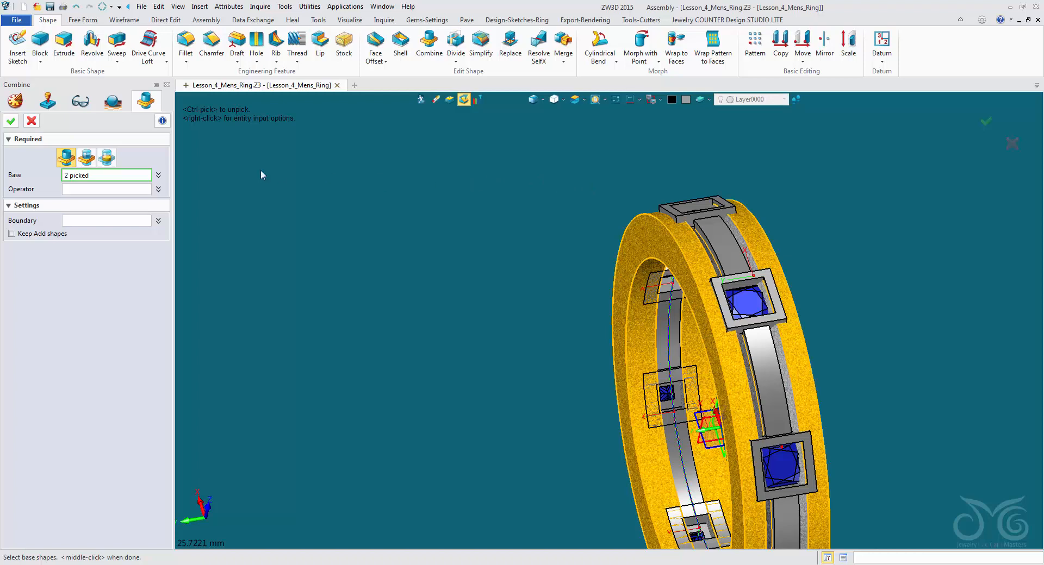
click(127, 188)
click(684, 223)
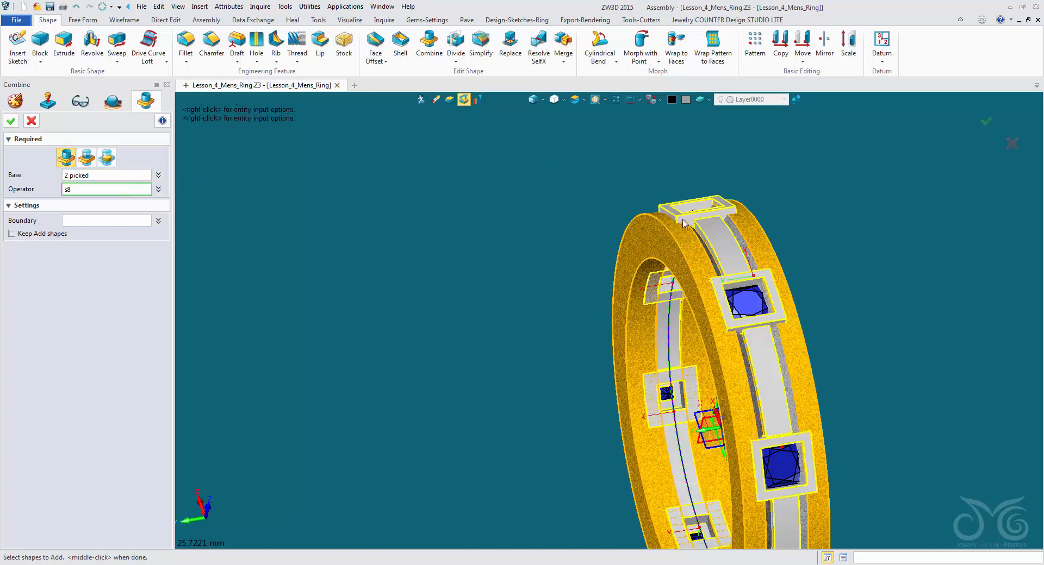
click(86, 157)
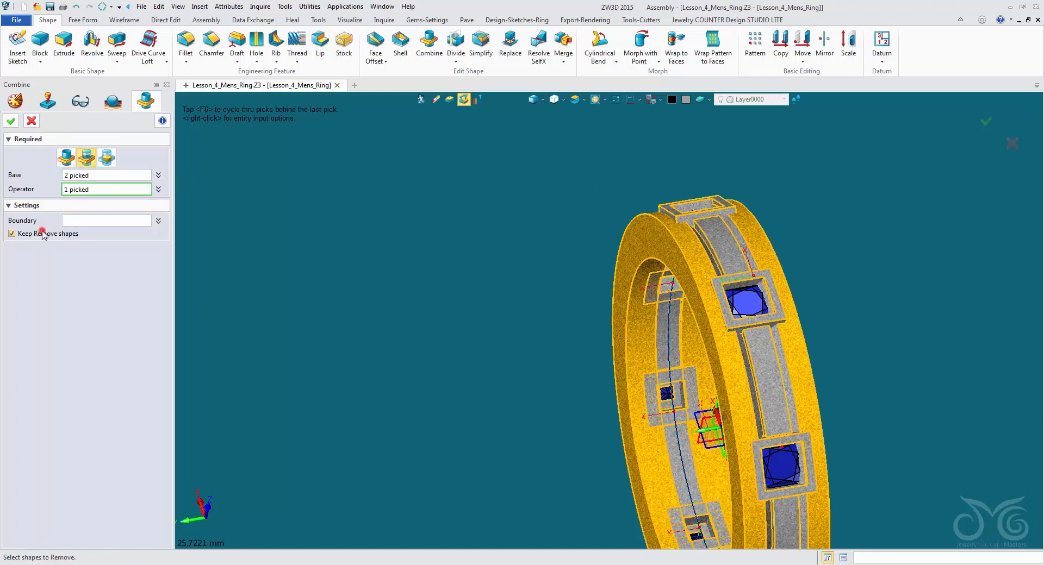
click(11, 121)
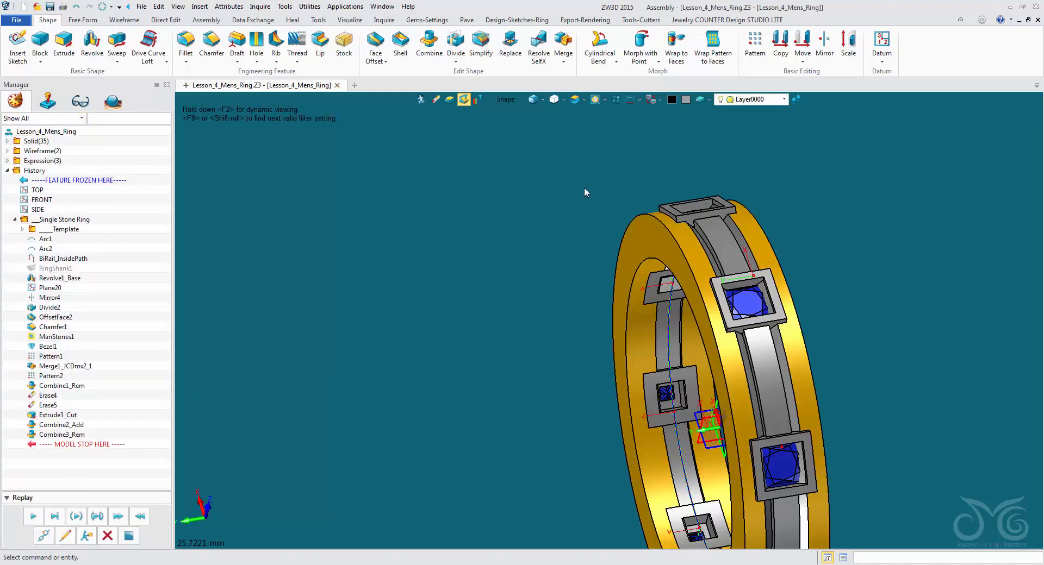
- Examine the bezels and stones from several angles, checking the cuts in the gold side bands
right_drag(582, 193, 613, 240)
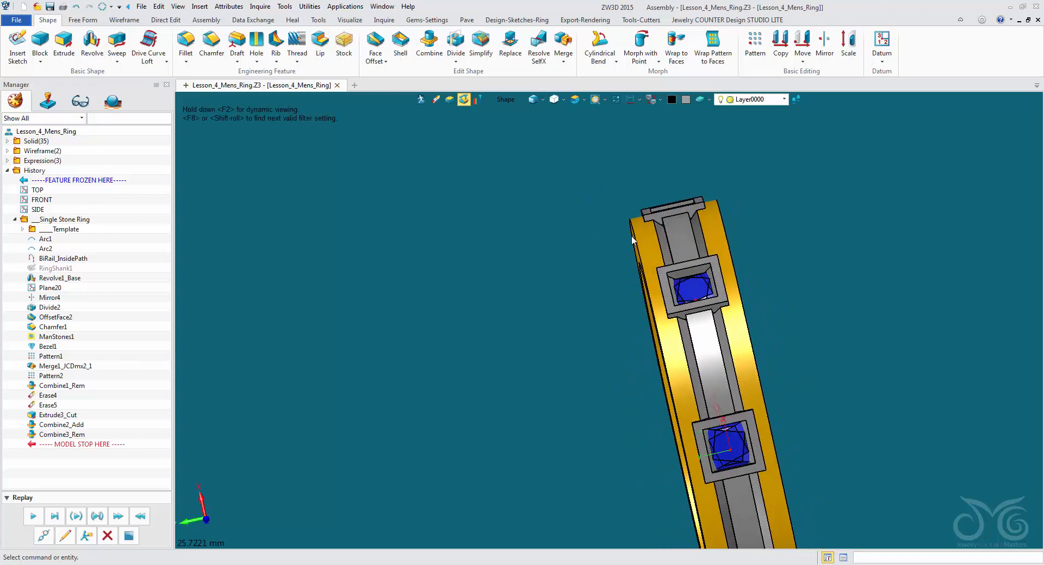
scroll(642, 242, up, 5)
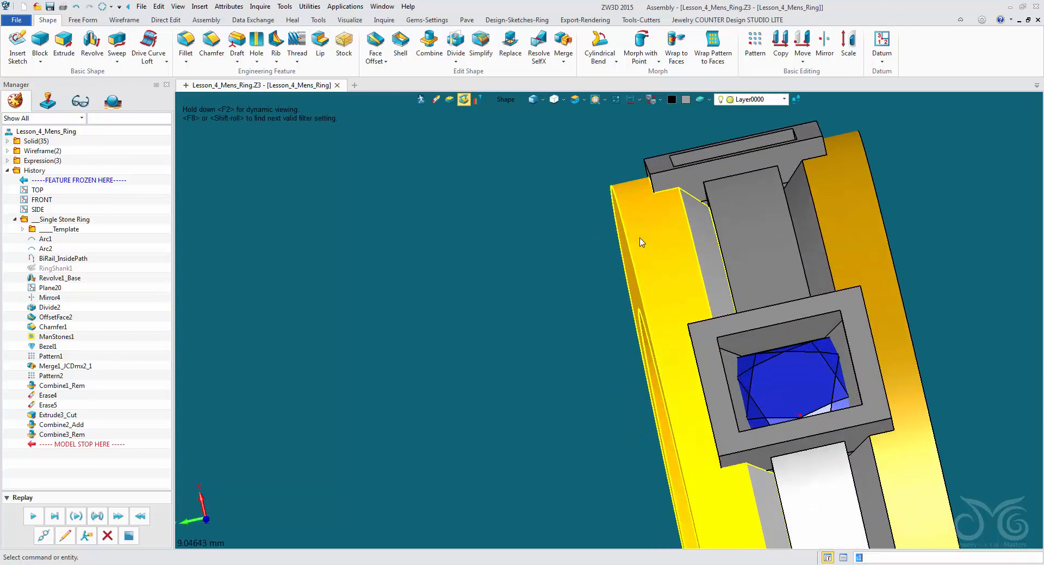
scroll(774, 338, down, 5)
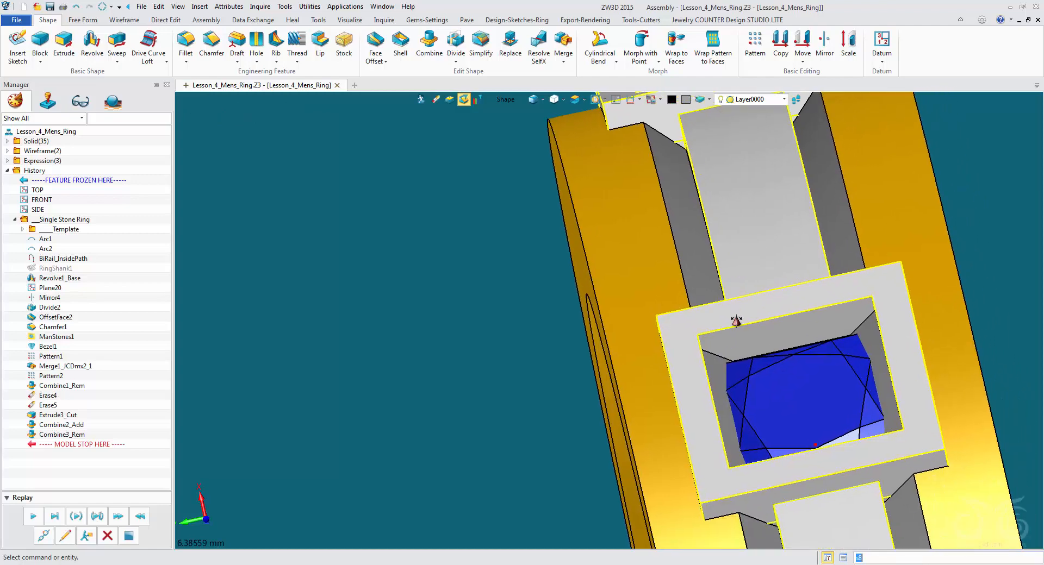
right_drag(438, 406, 414, 420)
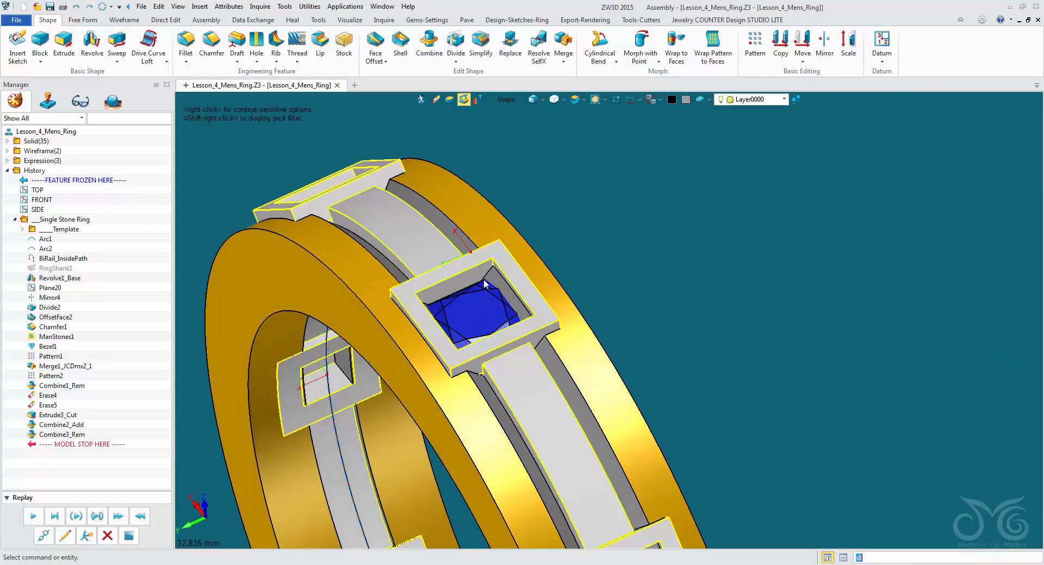
scroll(483, 291, up, 5)
scroll(350, 341, down, 6)
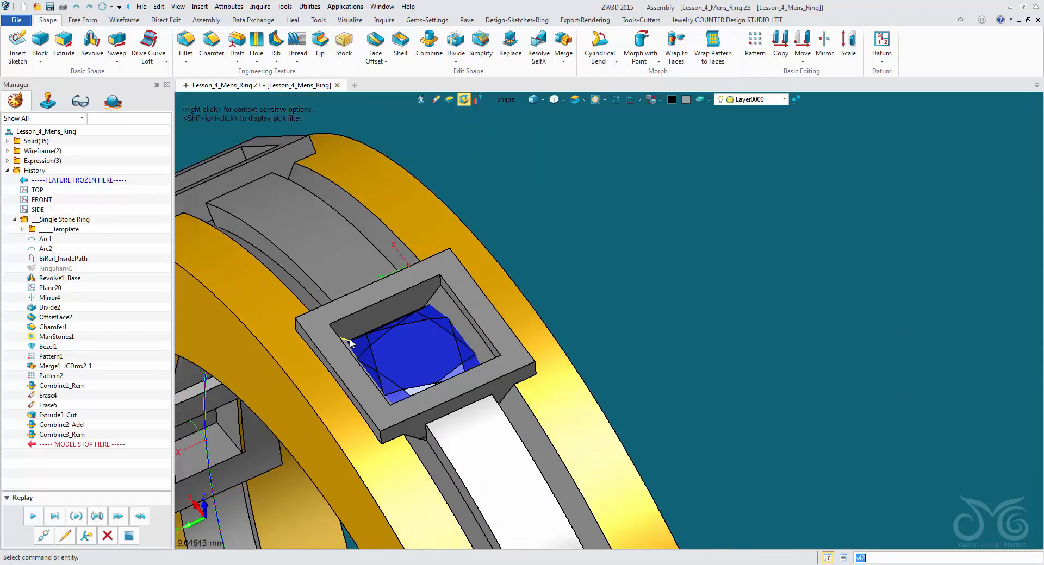
right_drag(467, 243, 475, 244)
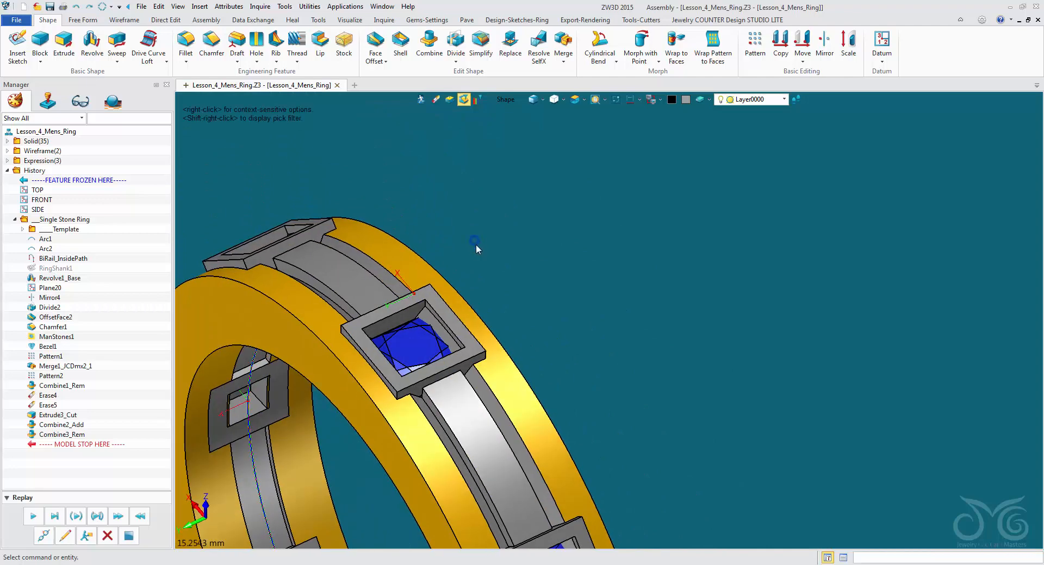
click(291, 313)
click(334, 271)
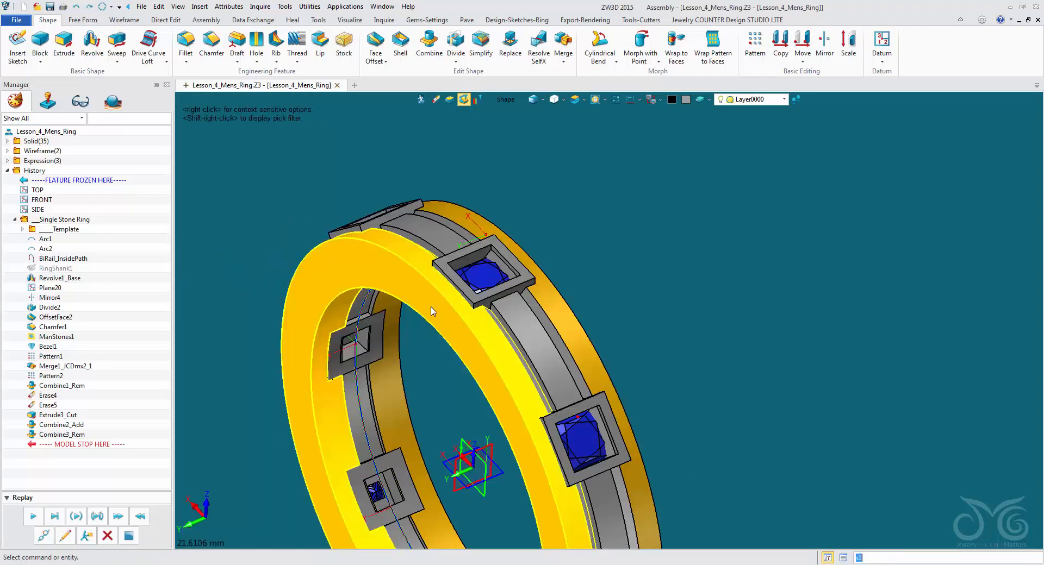
- Blank the two gold side bands and the merged bezel band to isolate the remaining shapes
scroll(431, 307, up, 1)
click(429, 281)
click(437, 225)
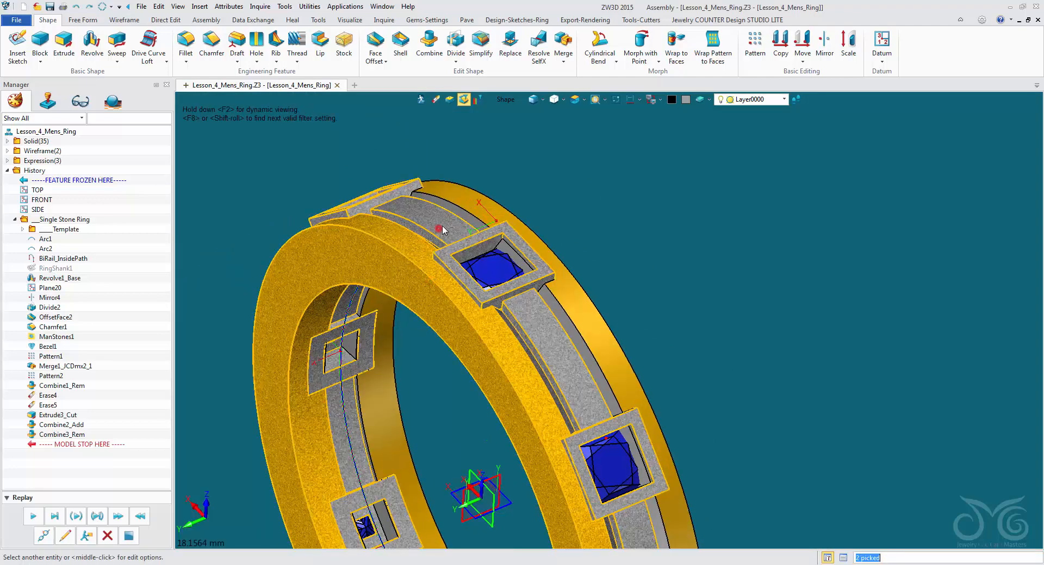
right_click(533, 167)
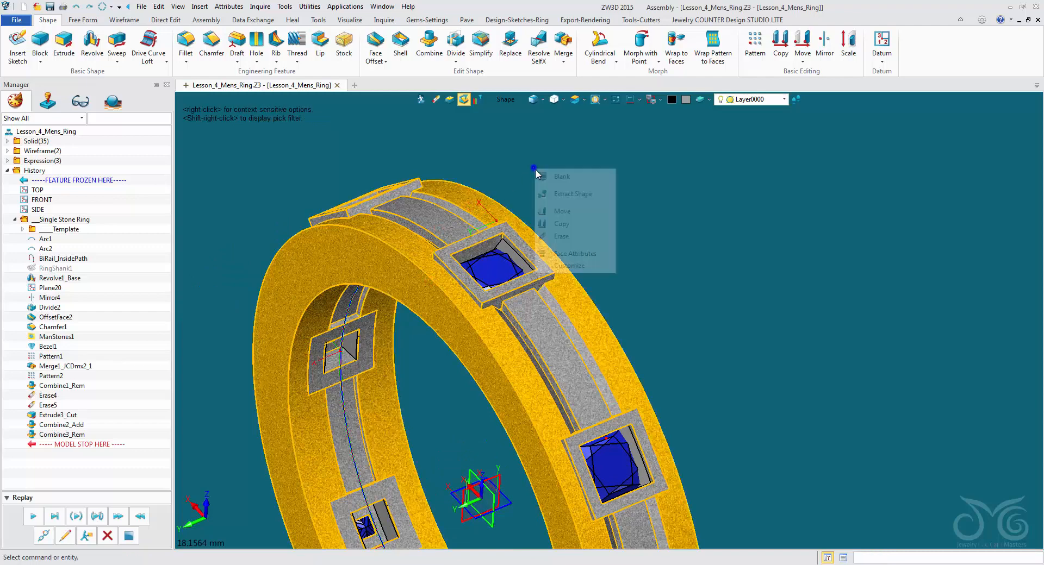
click(561, 176)
- Erase all the leftover solid fragments around the eight stones, keeping the stones
scroll(649, 305, down, 3)
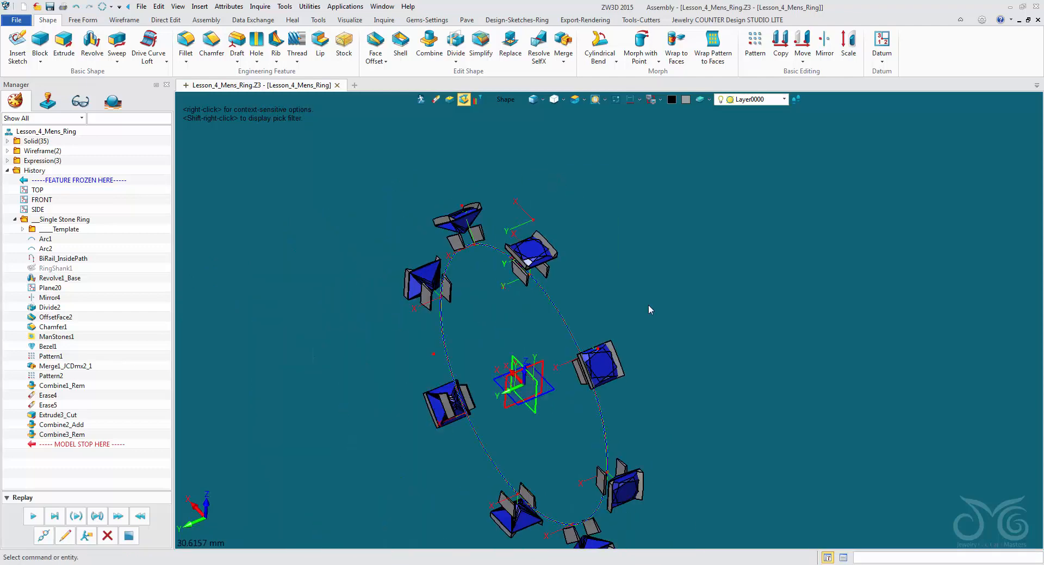
middle_drag(648, 305, 810, 347)
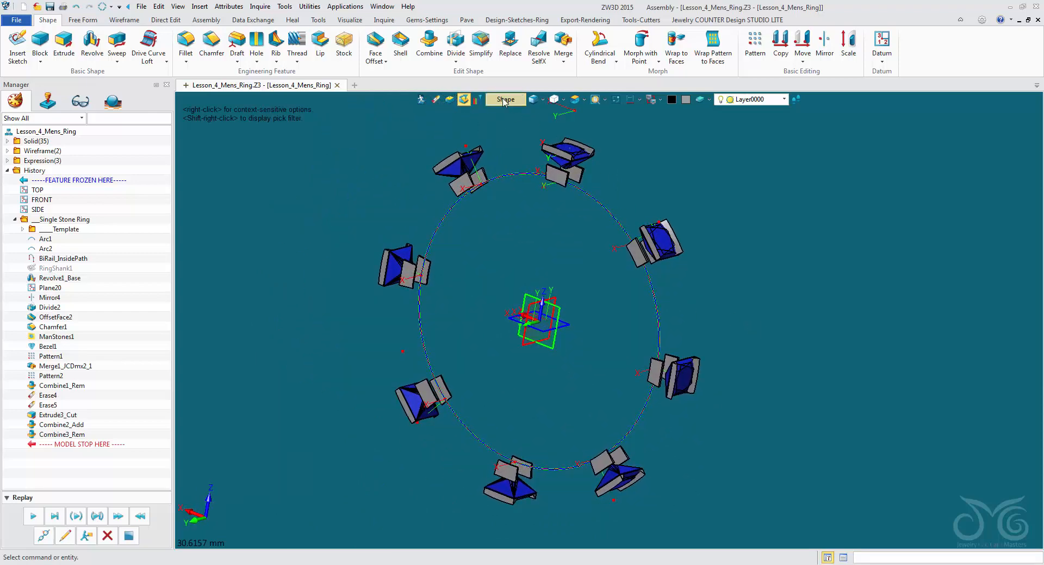
scroll(496, 156, down, 2)
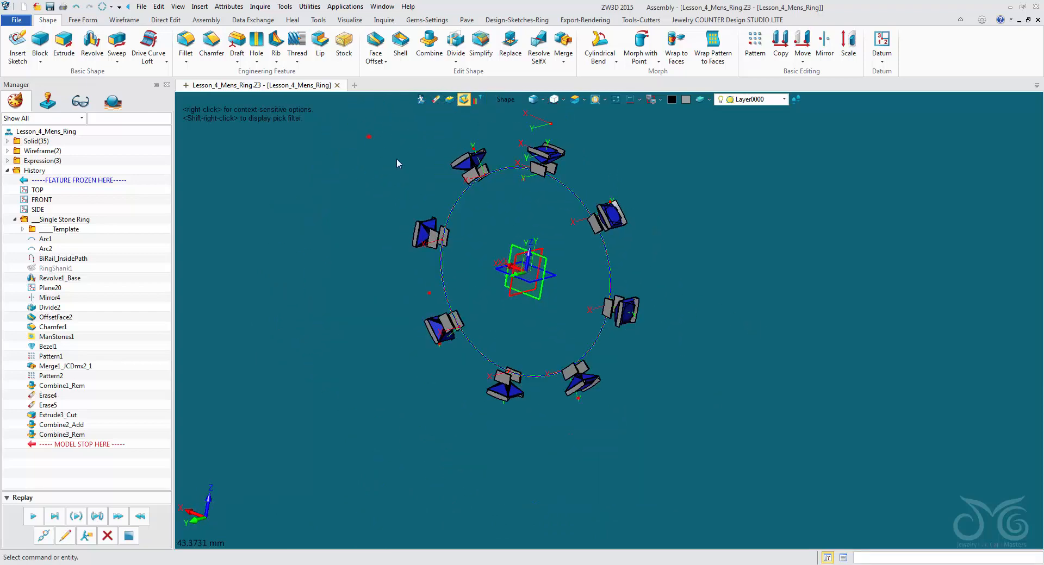
drag(354, 124, 708, 459)
right_click(322, 253)
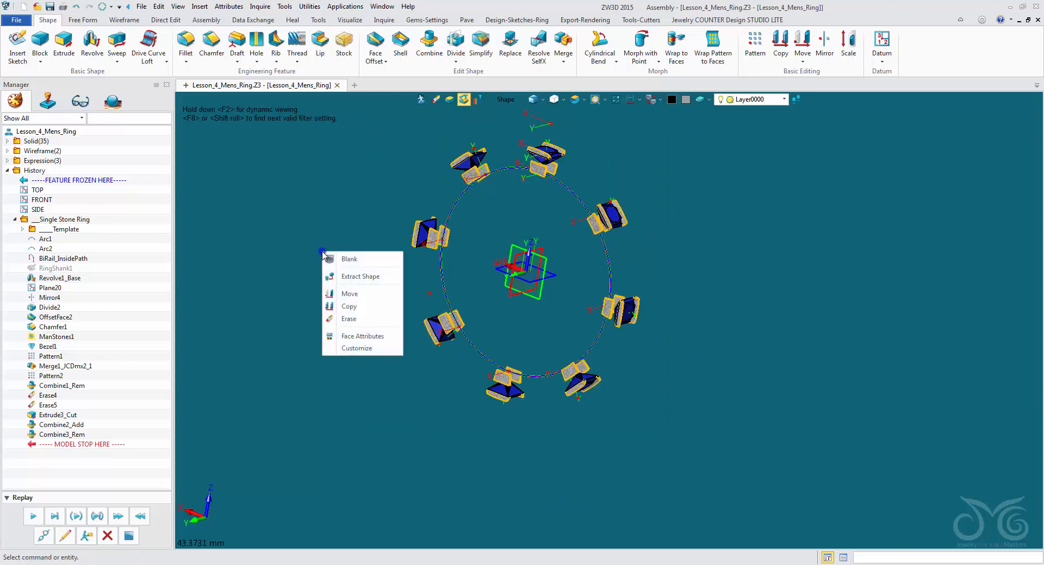
click(351, 320)
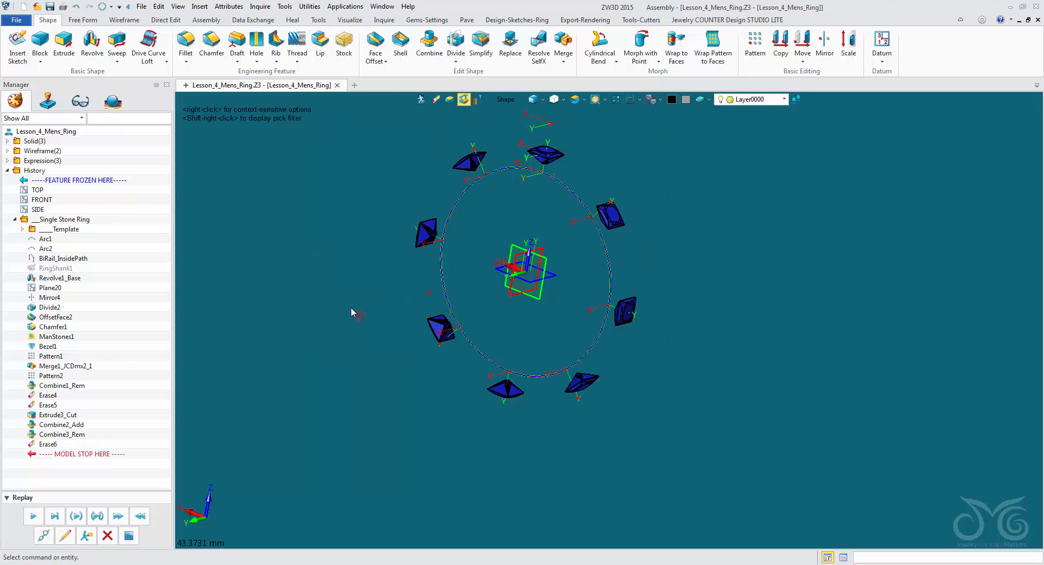
- Unblank all entities to bring the complete ring back after erasing the fragments
right_click(318, 211)
mouse_move(359, 243)
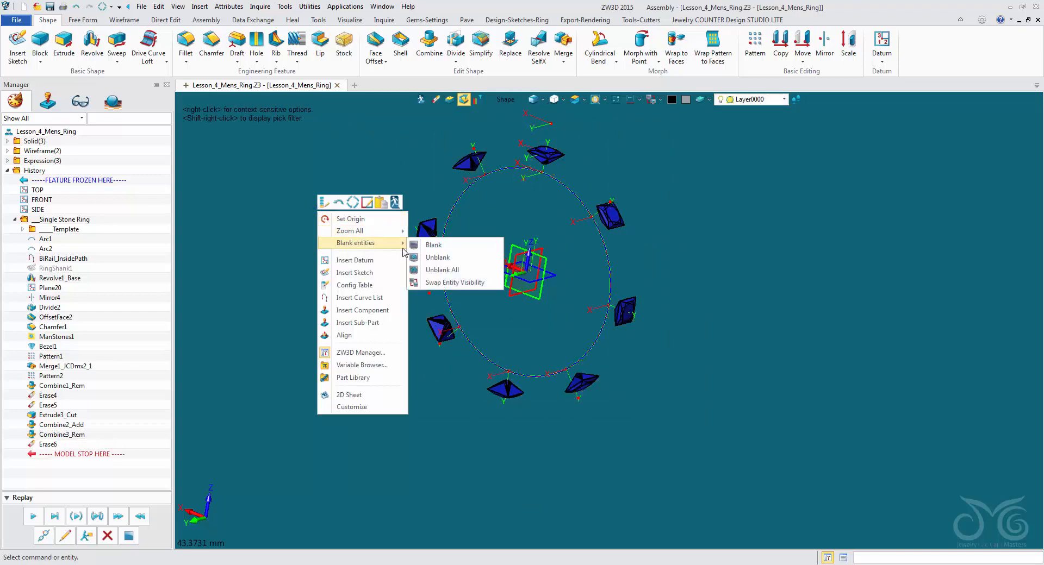
click(453, 272)
middle_drag(453, 271, 508, 245)
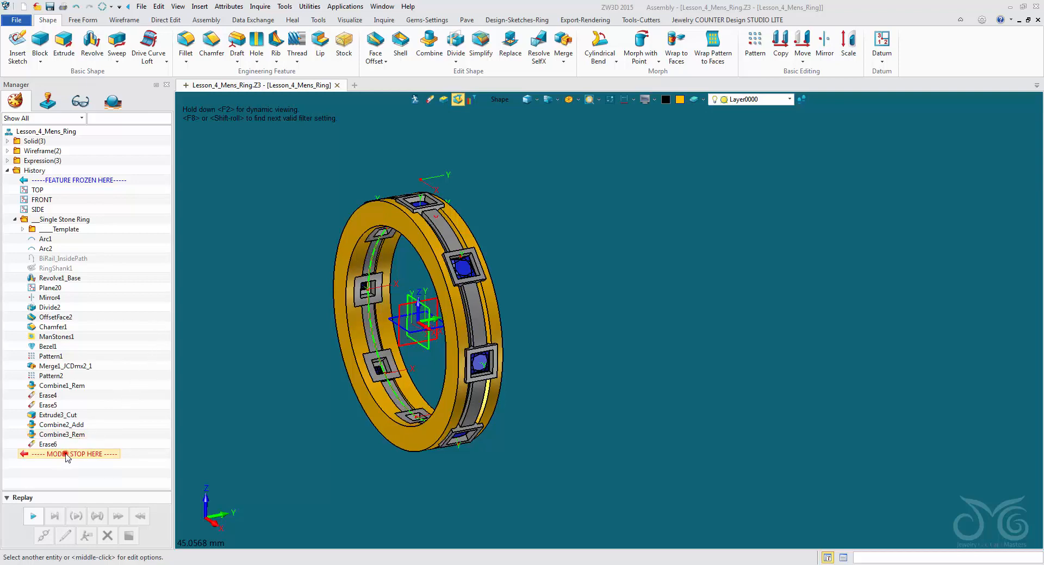
- Roll the model history back to just after Divide2 and delete the OffsetFace2 feature
drag(67, 458, 88, 317)
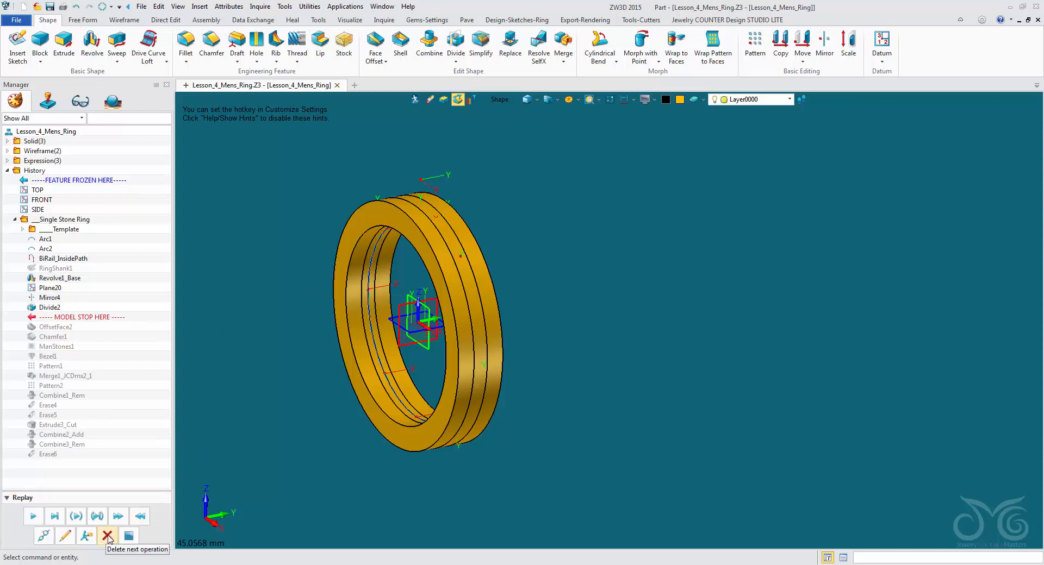
right_click(65, 327)
click(87, 350)
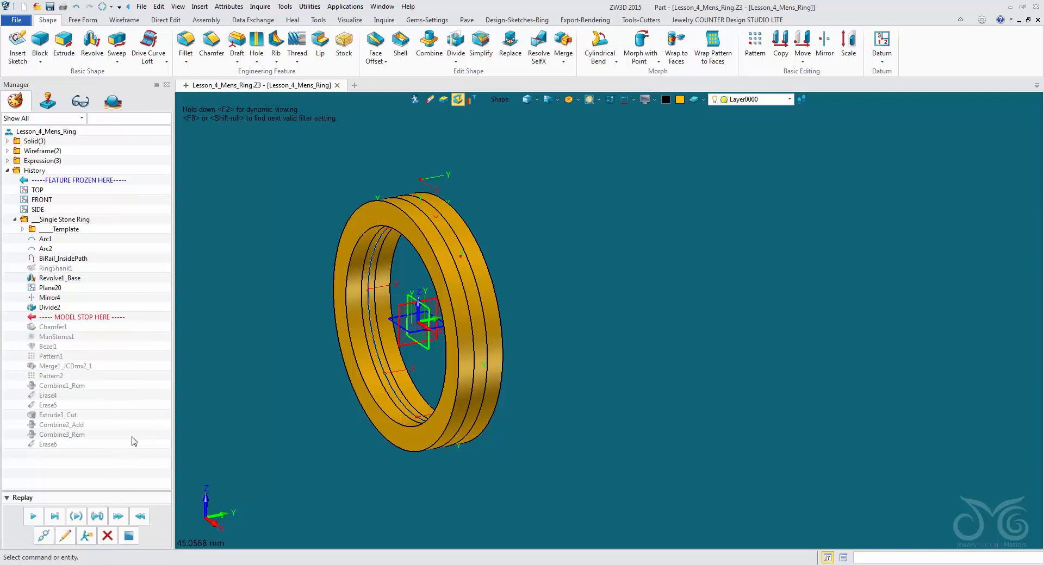
- Replay Chamfer1 and redefine it to include the middle band's other outer edge at the 0.5 mm setback
click(33, 517)
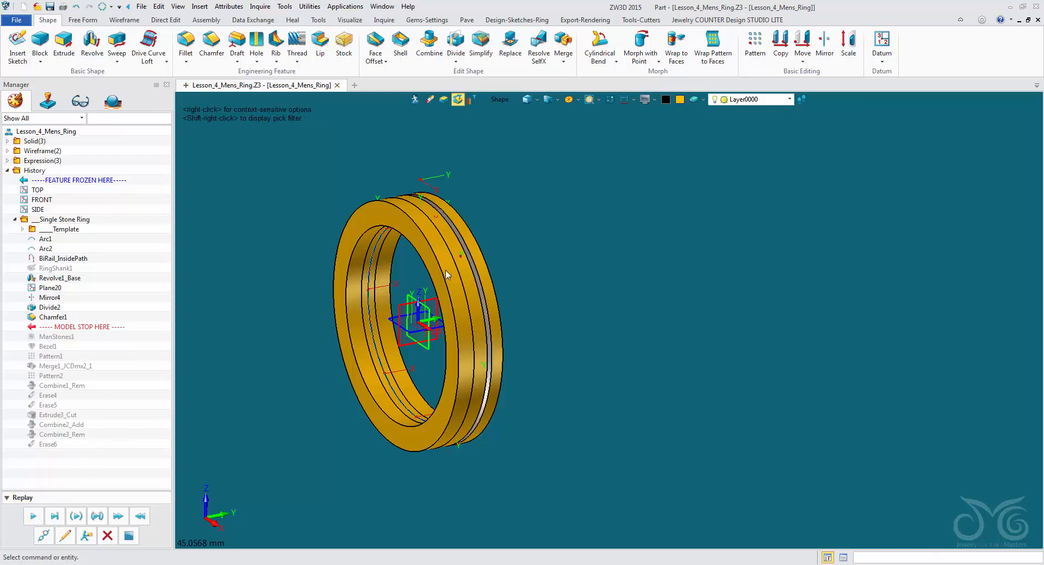
right_click(204, 218)
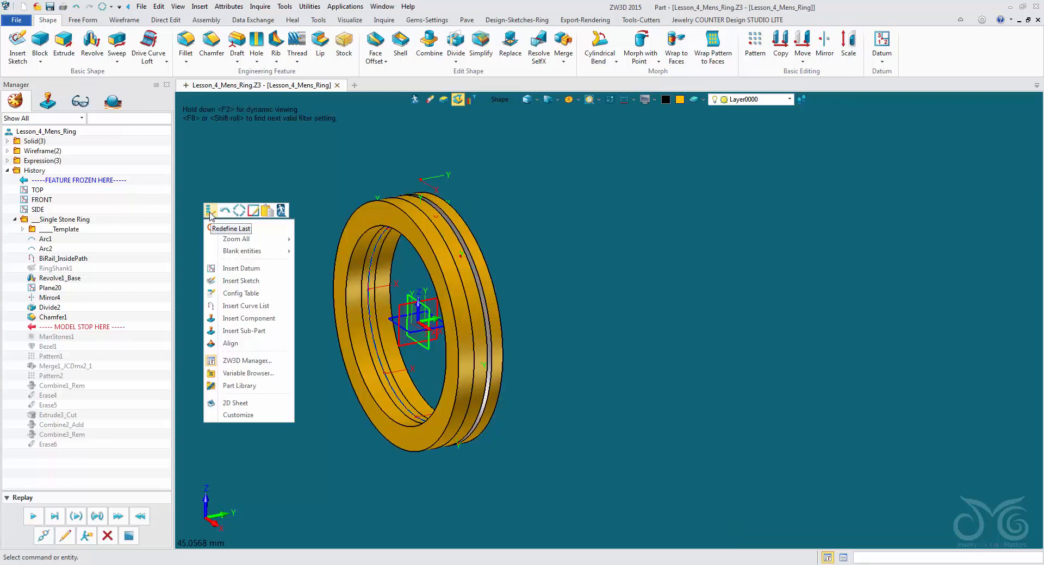
click(210, 211)
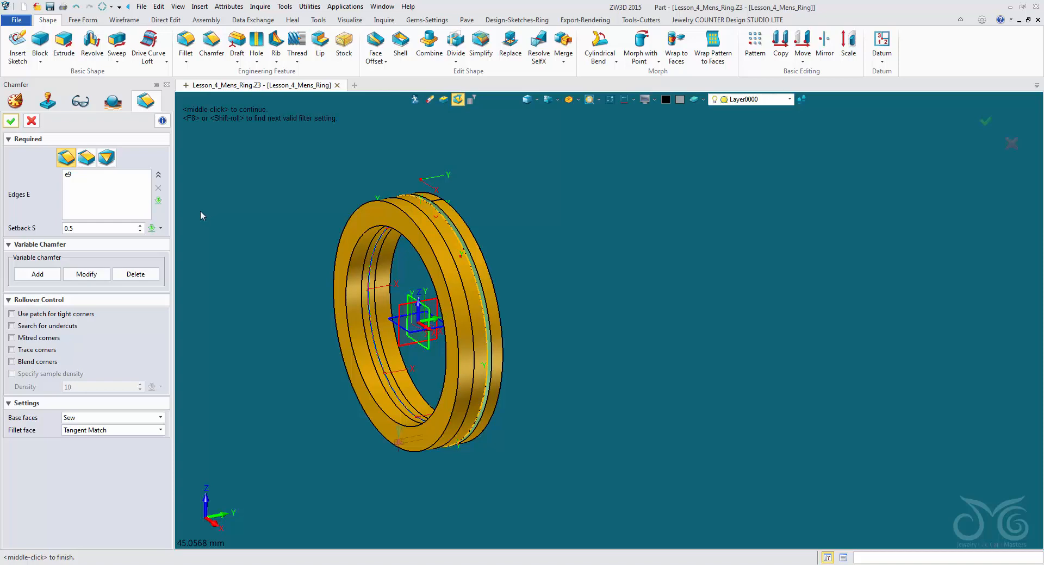
click(139, 202)
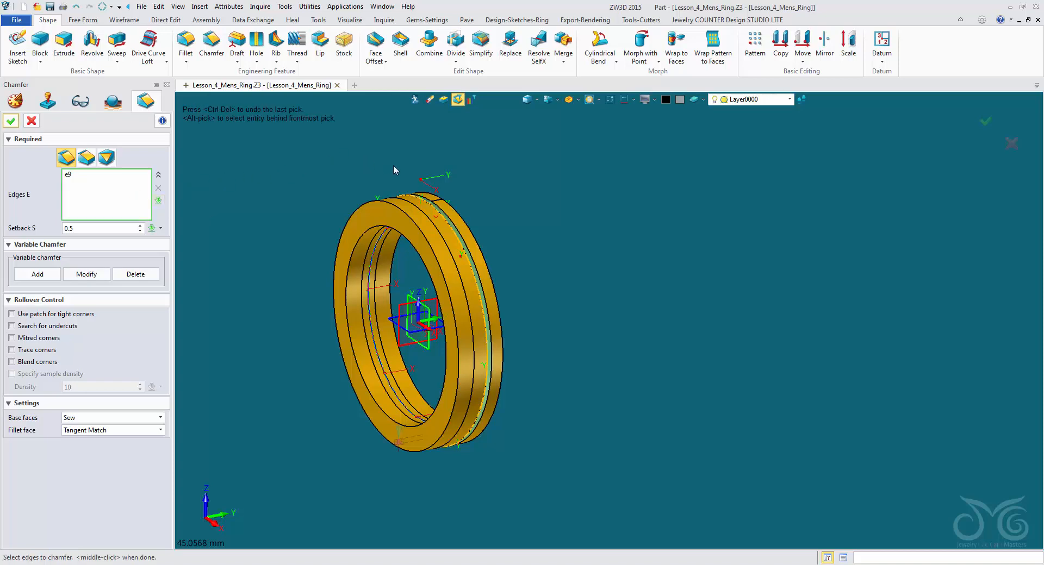
click(428, 218)
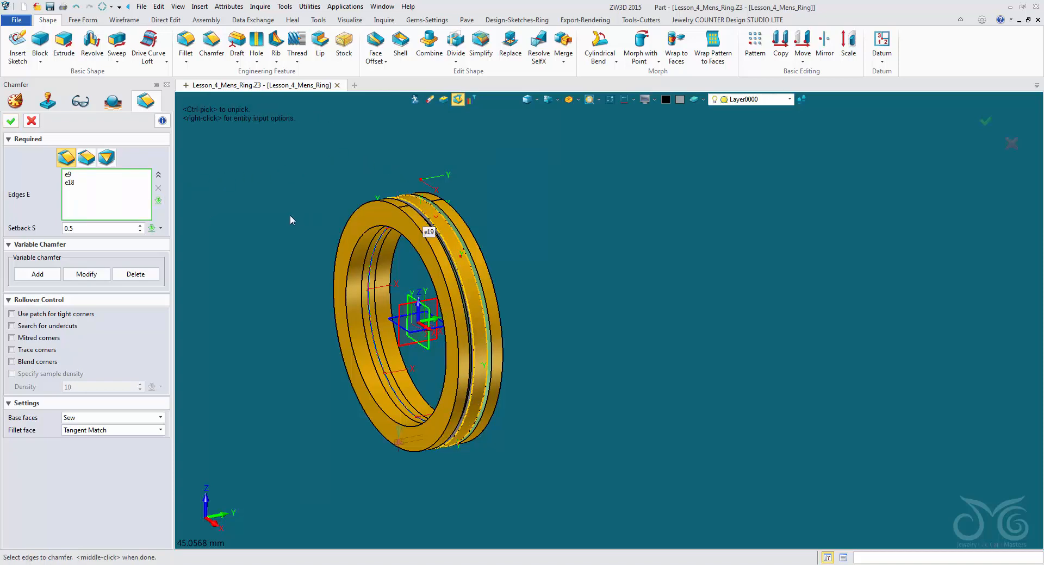
scroll(367, 211, up, 5)
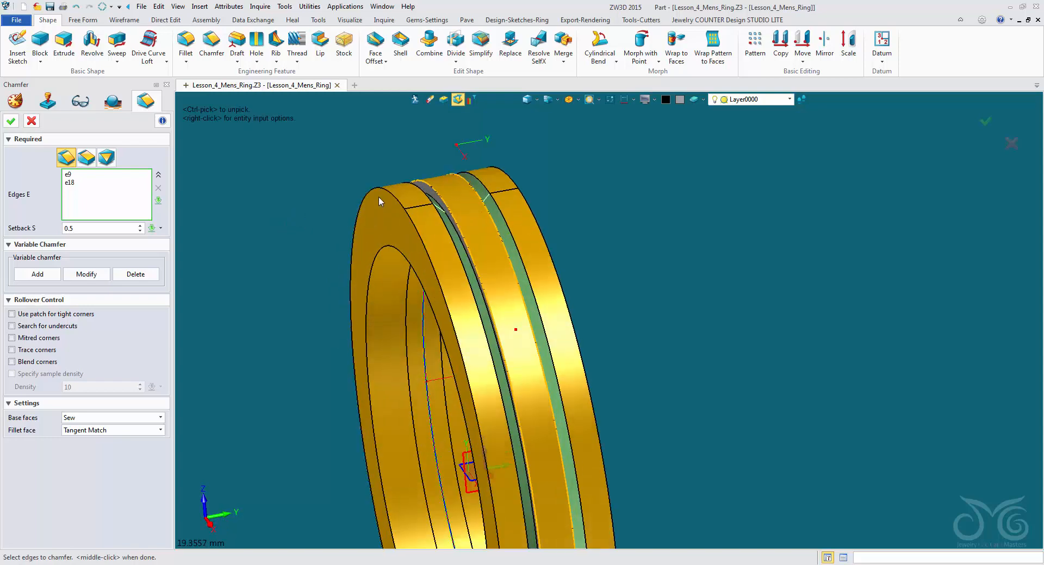
middle_drag(264, 171, 226, 187)
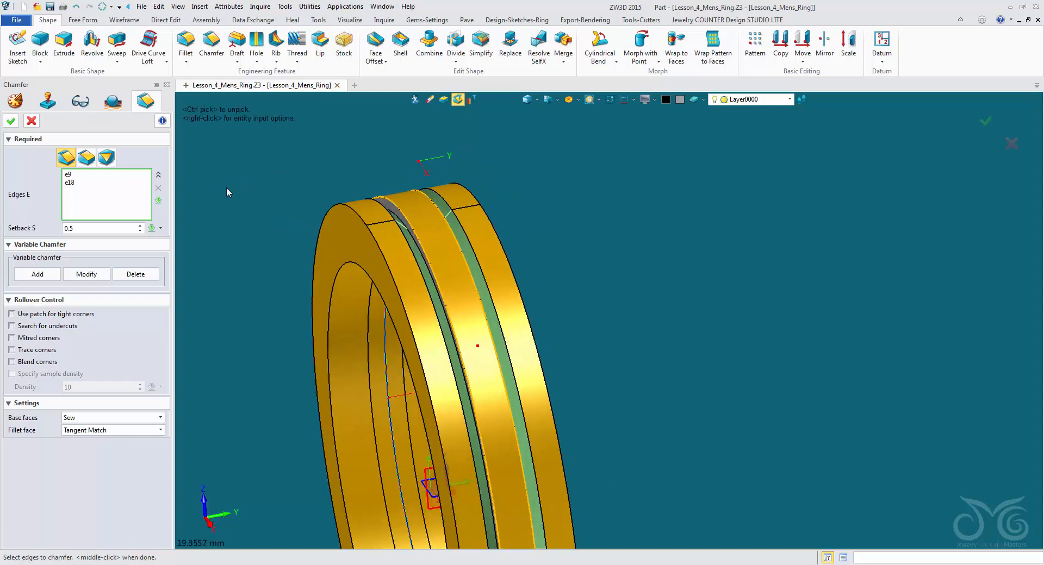
click(10, 121)
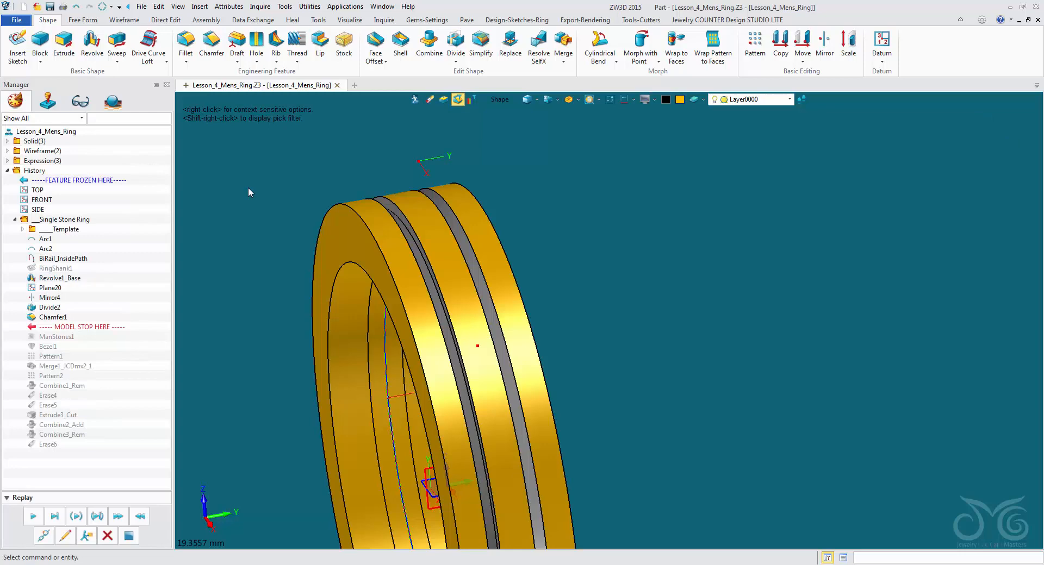
- Replay the model history through ManStones1 and Bezel1
mouse_move(247, 187)
middle_down()
mouse_move(235, 163)
mouse_move(245, 177)
middle_up()
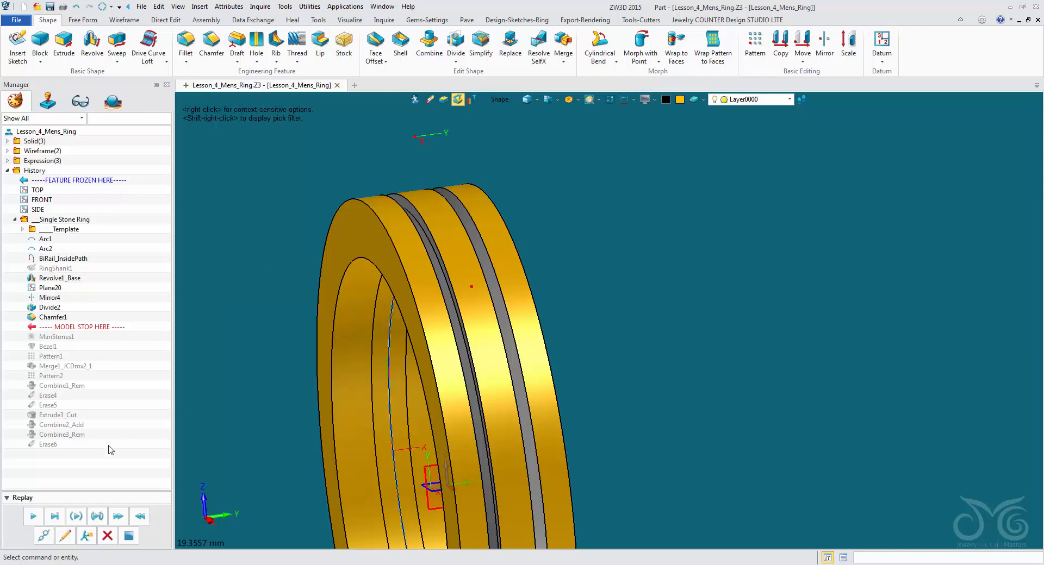
click(34, 516)
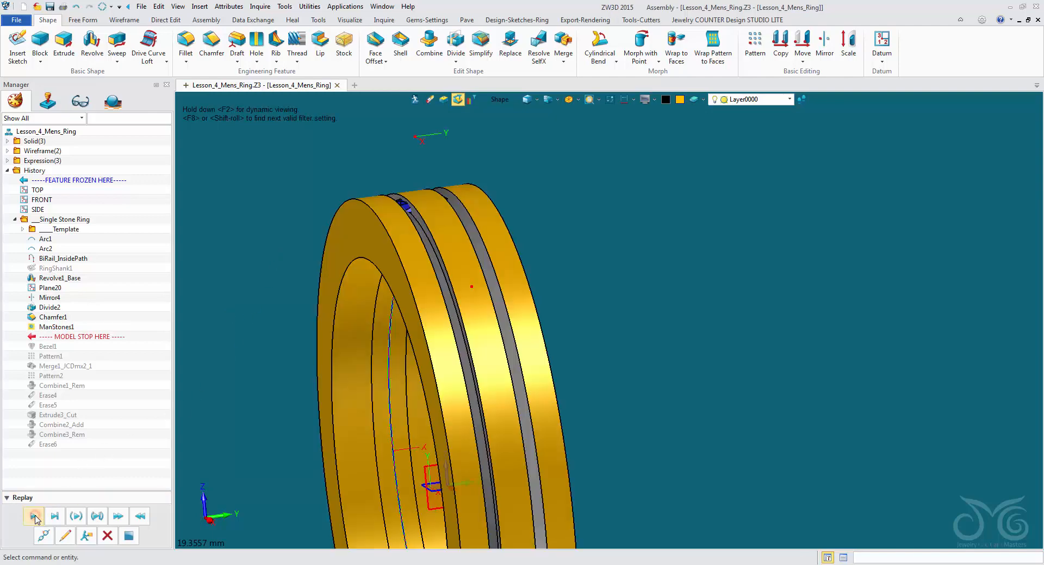
click(34, 516)
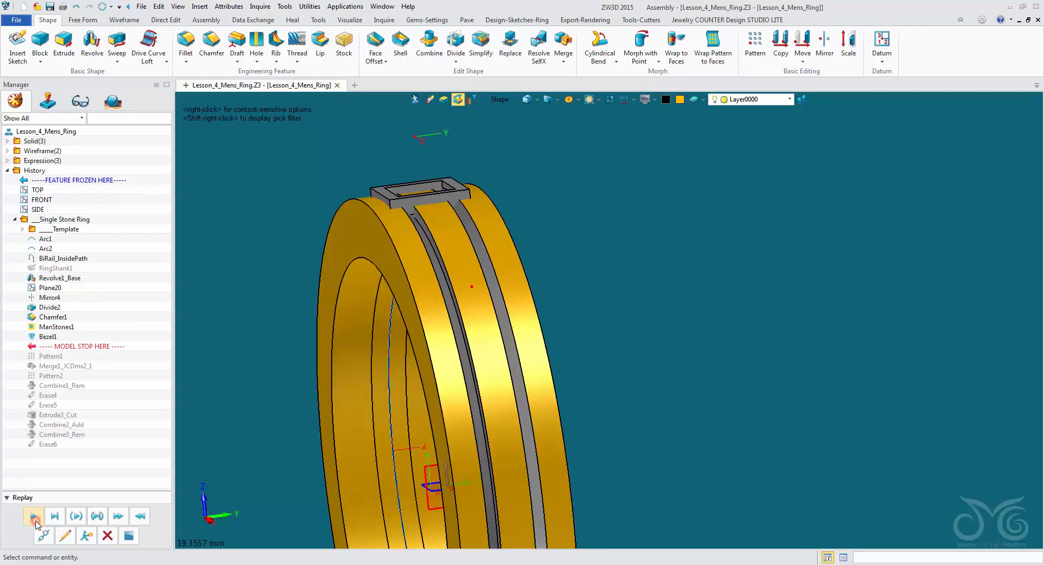
- Move the stone component upward along Z inside its square bezel by about 0.54 mm
right_drag(296, 357, 317, 375)
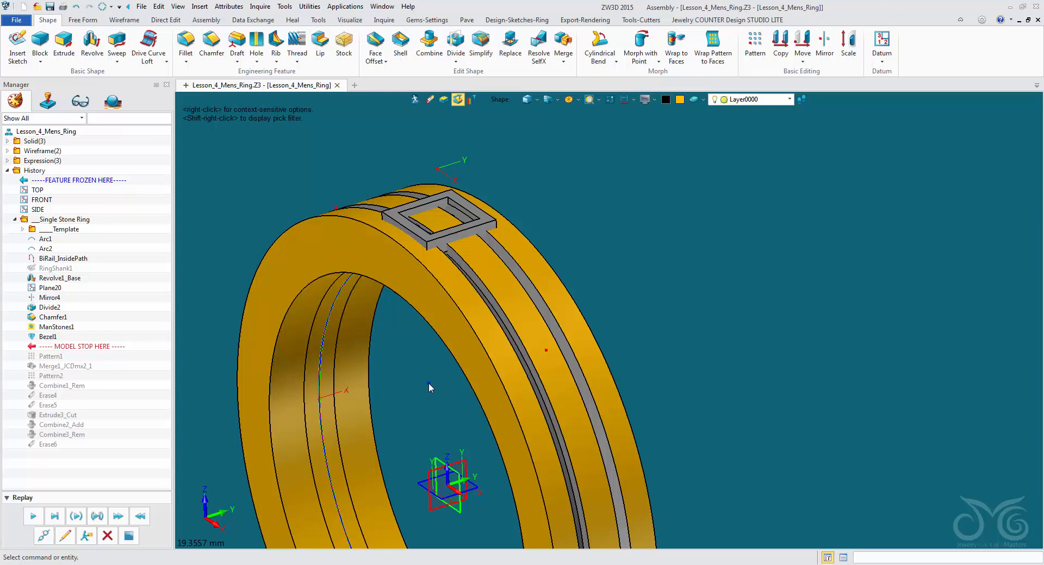
right_drag(429, 383, 427, 397)
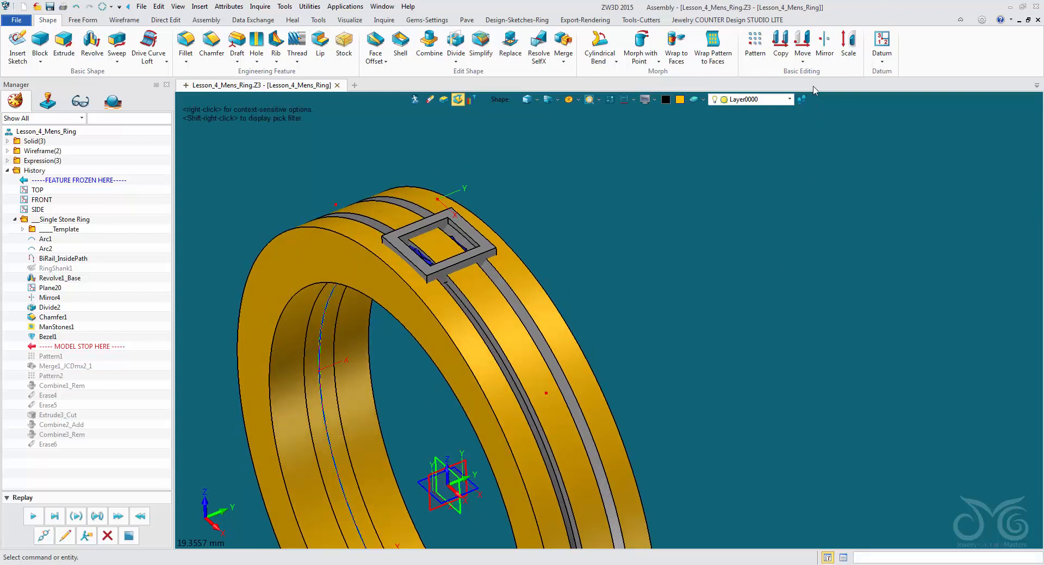
click(802, 44)
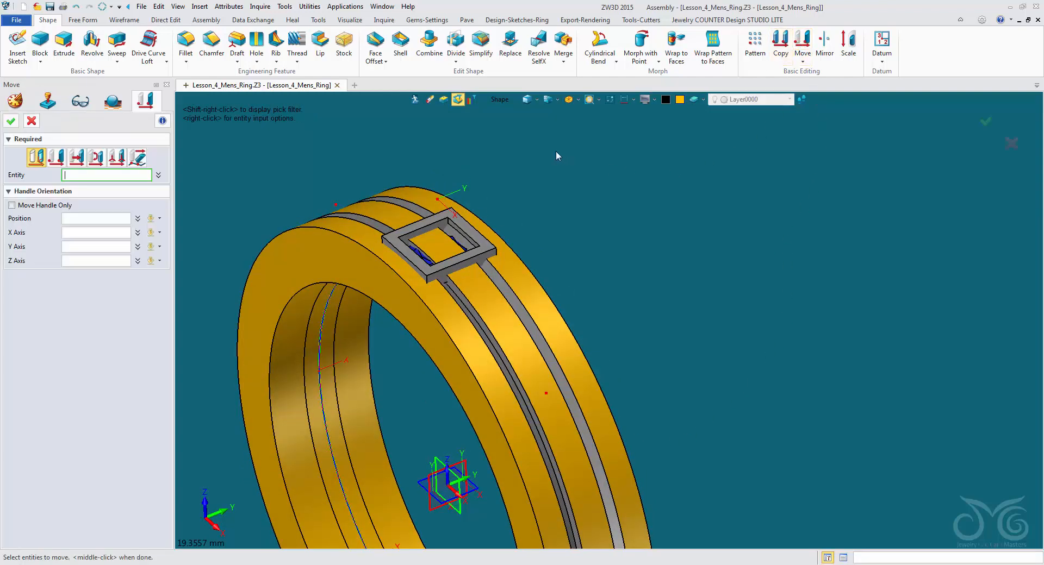
click(511, 101)
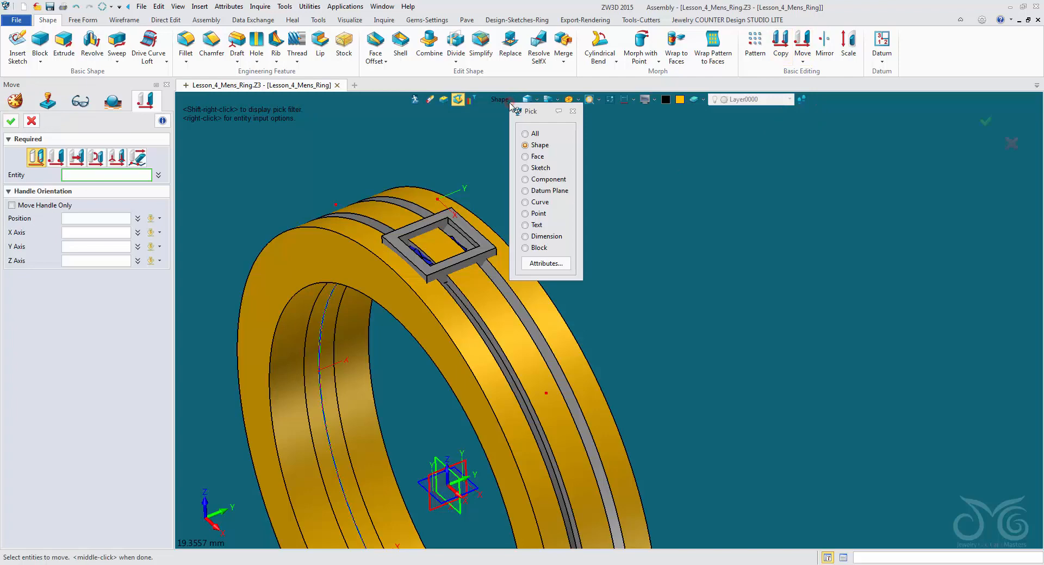
click(530, 181)
click(423, 227)
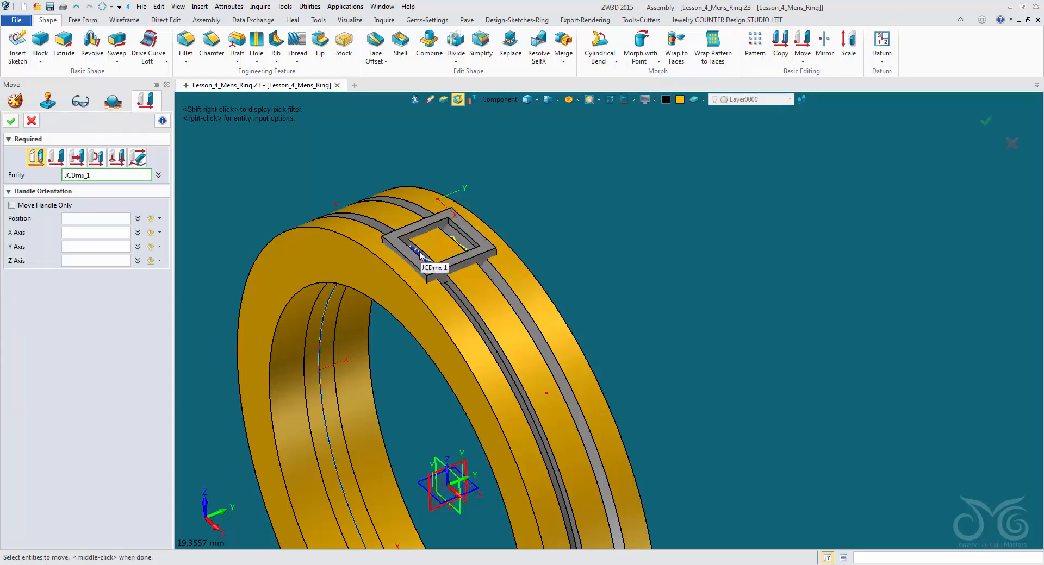
scroll(420, 253, up, 2)
scroll(421, 256, up, 1)
click(420, 259)
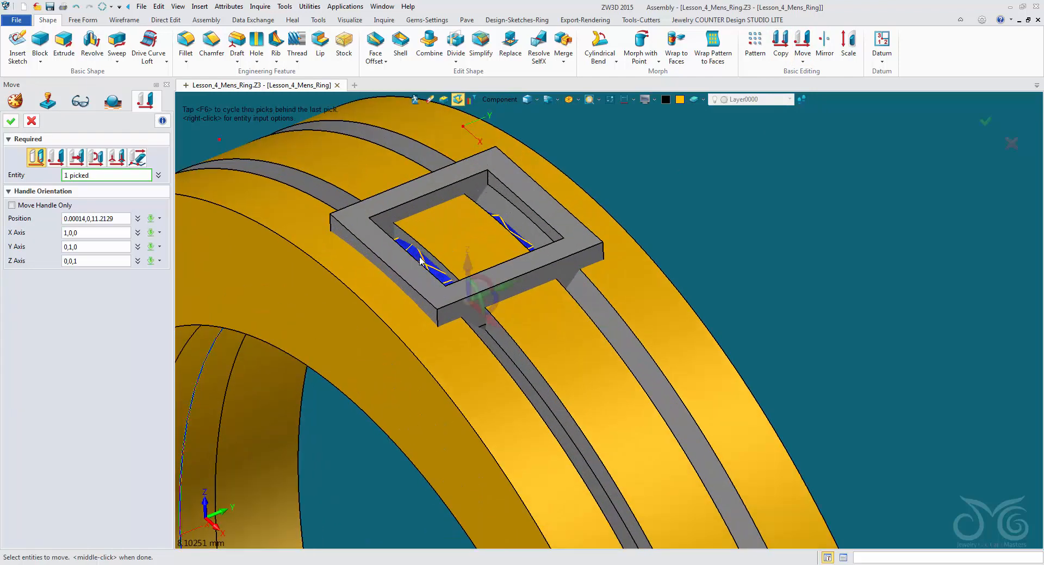
drag(469, 265, 470, 243)
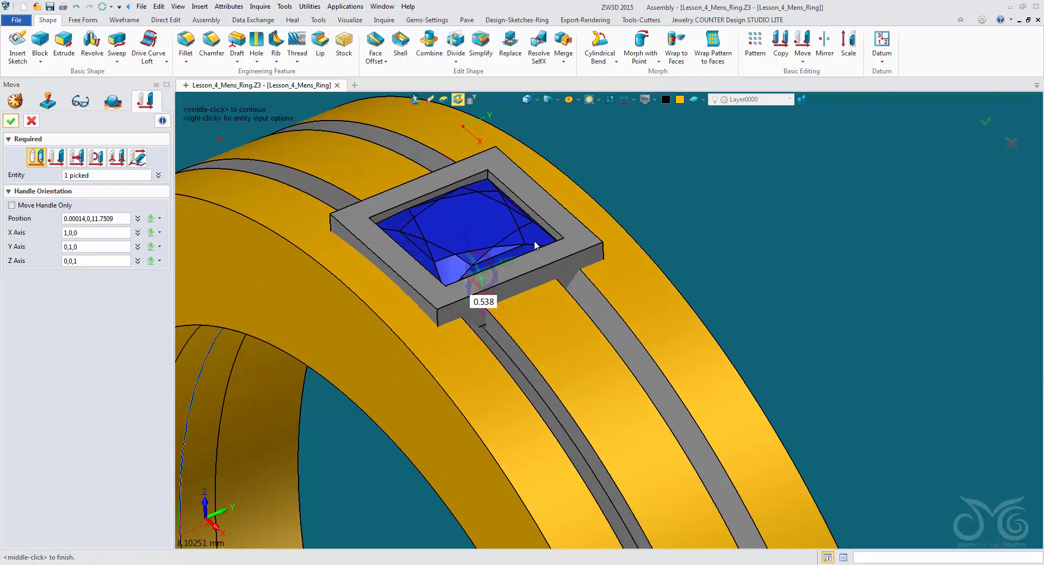
- Set the stone's upward move distance to 0.5 mm and apply the move
right_drag(700, 220, 738, 190)
middle_drag(737, 190, 716, 252)
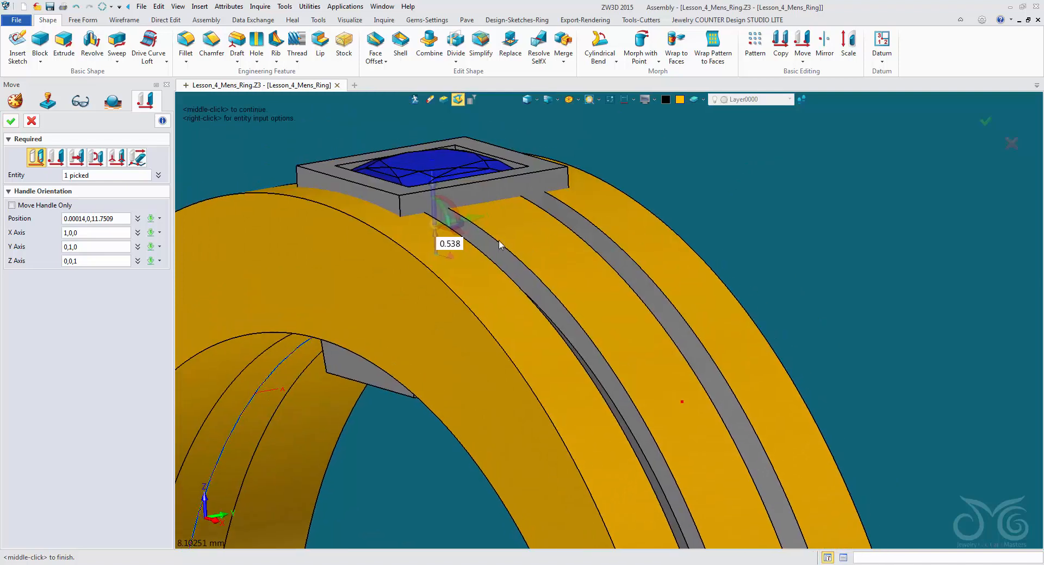
click(462, 242)
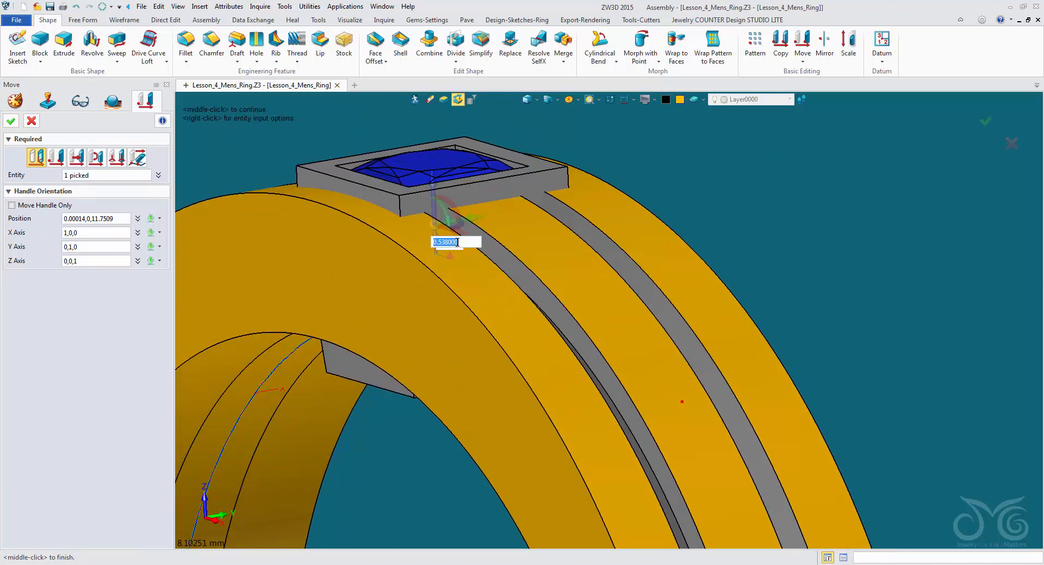
text(0.5)
key(Return)
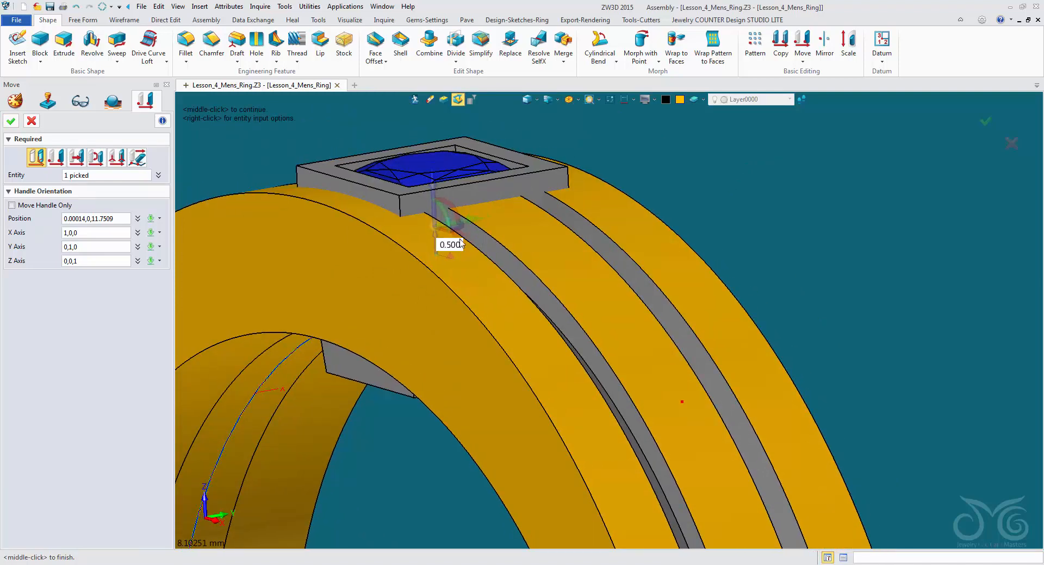
click(14, 122)
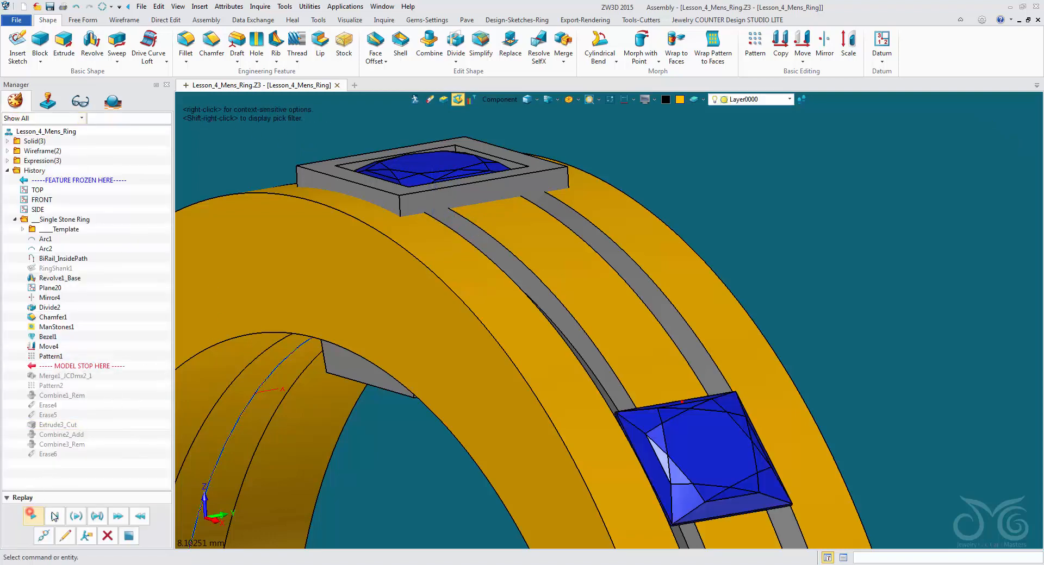
- Replay the remaining history features one after another, from Merge1_JCDmx2_1 through Erase6
scroll(439, 474, down, 3)
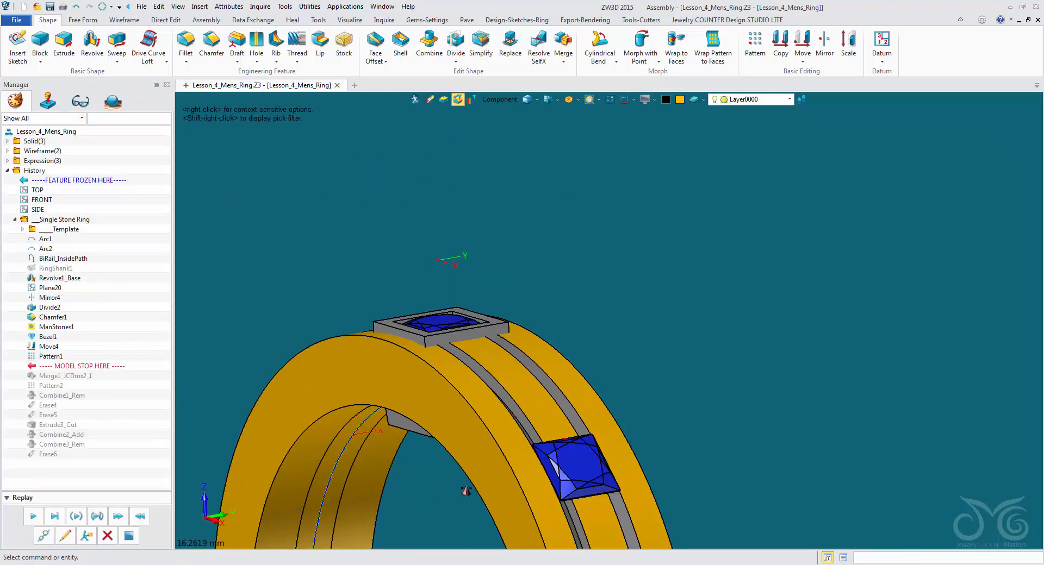
middle_drag(451, 508, 533, 375)
click(28, 519)
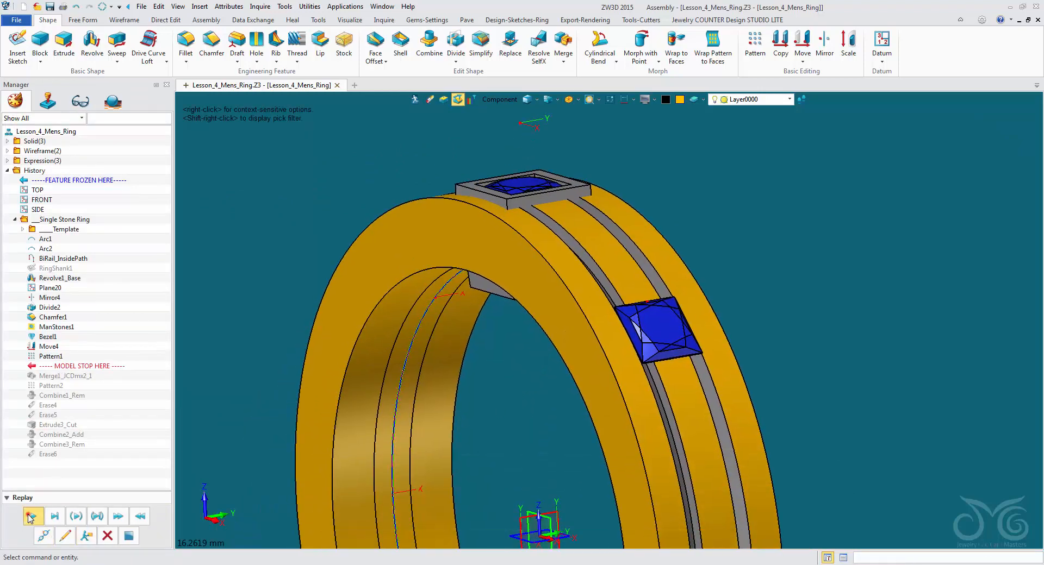
click(28, 518)
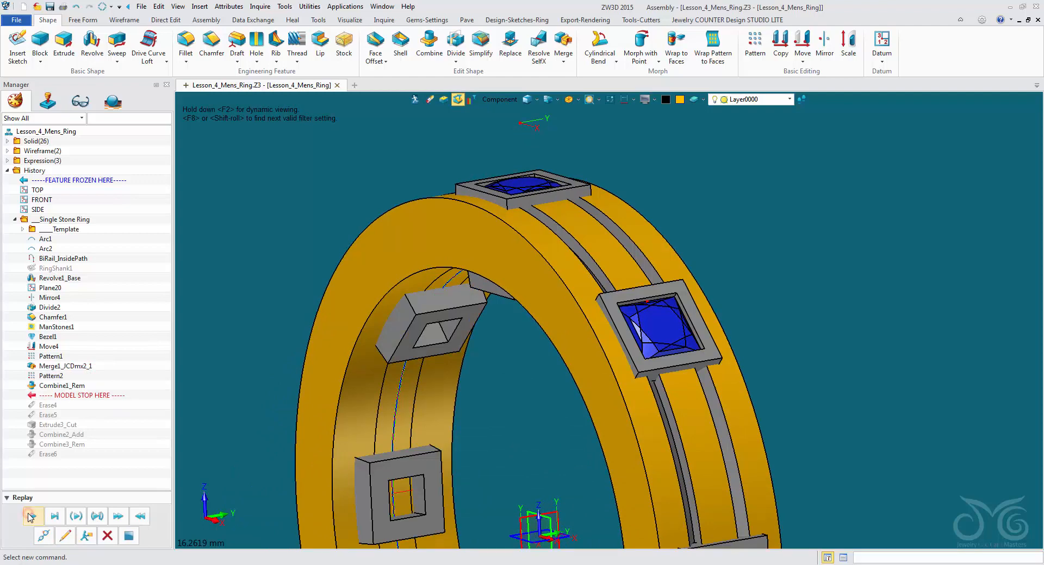
click(29, 518)
click(30, 517)
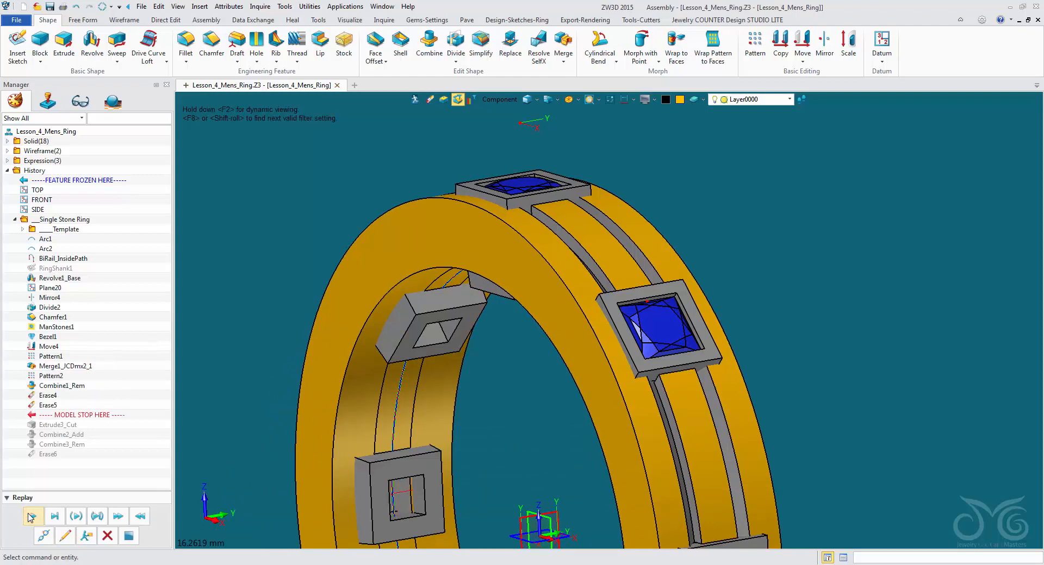
click(30, 518)
click(30, 518)
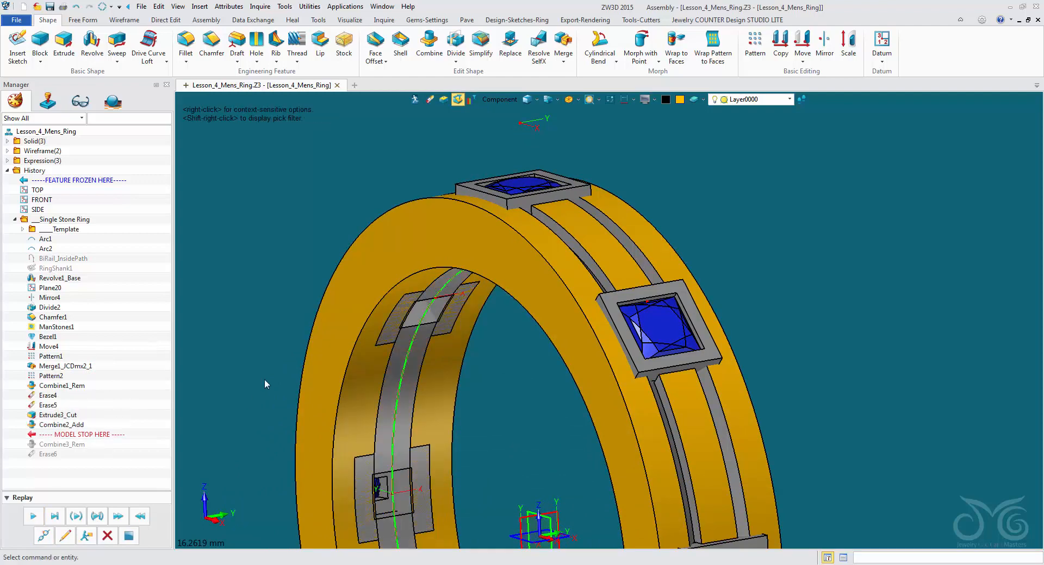
scroll(265, 294, down, 2)
middle_drag(269, 304, 289, 266)
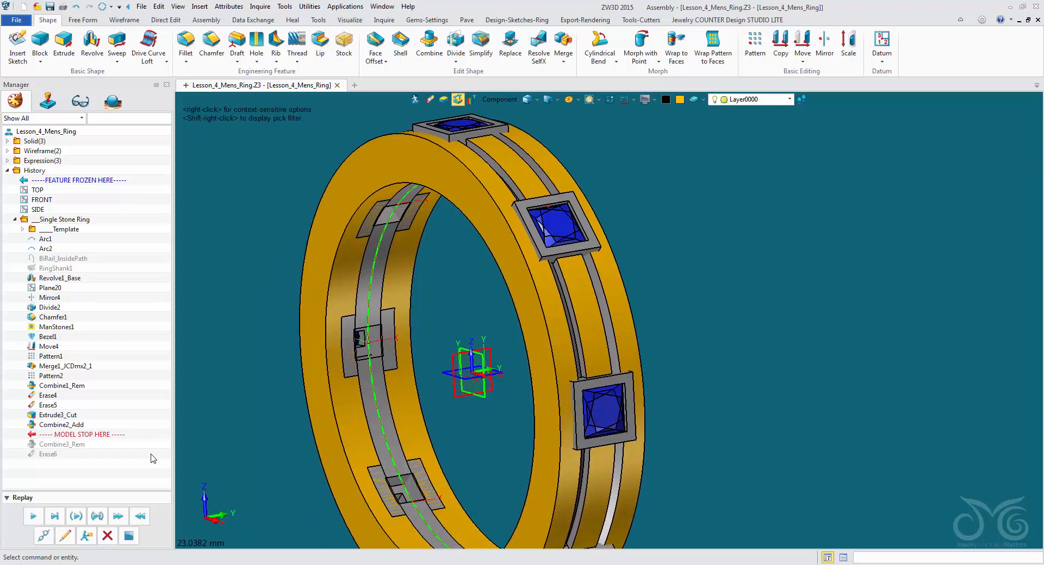
click(39, 521)
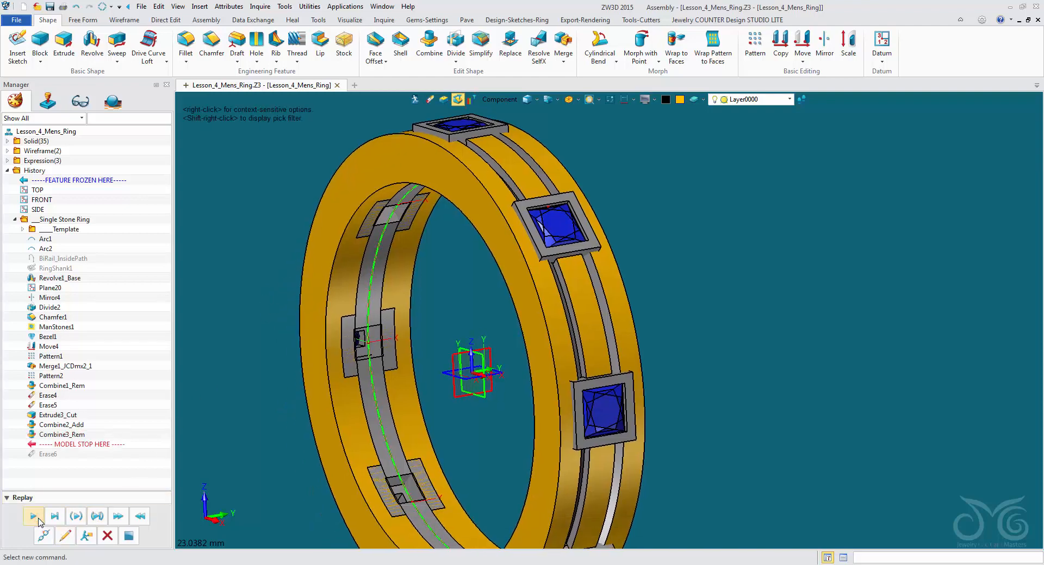
click(39, 520)
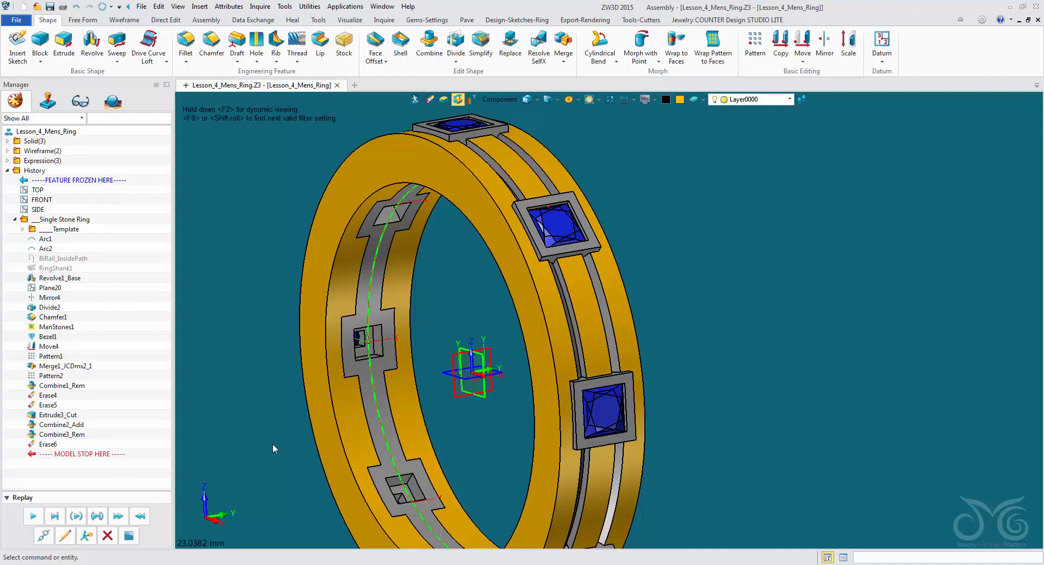
- Set the selection filter to Shape and recolour the middle bezel band of the ring grey
middle_drag(255, 292, 279, 307)
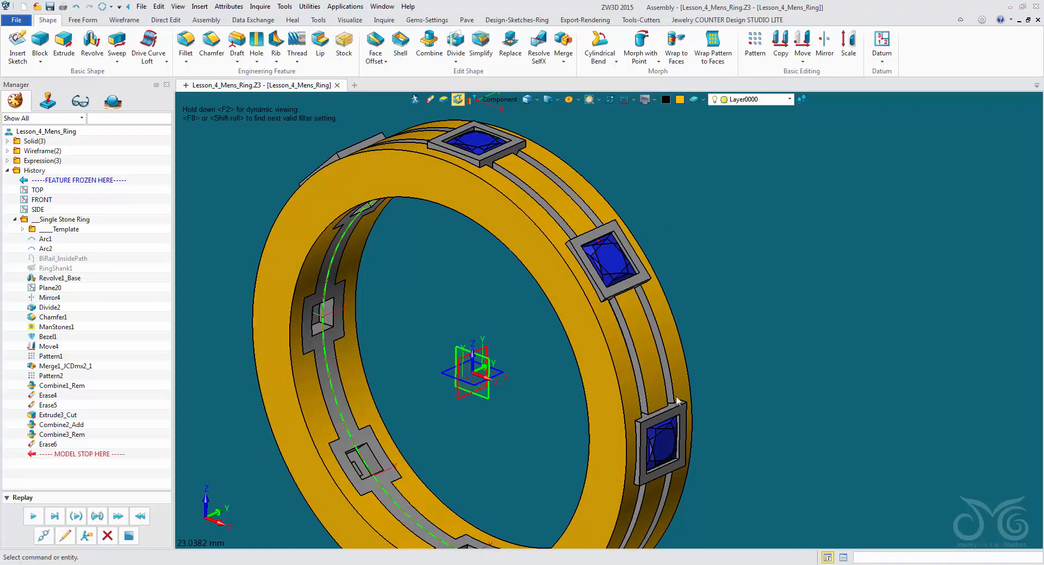
scroll(755, 332, down, 3)
middle_drag(755, 333, 714, 362)
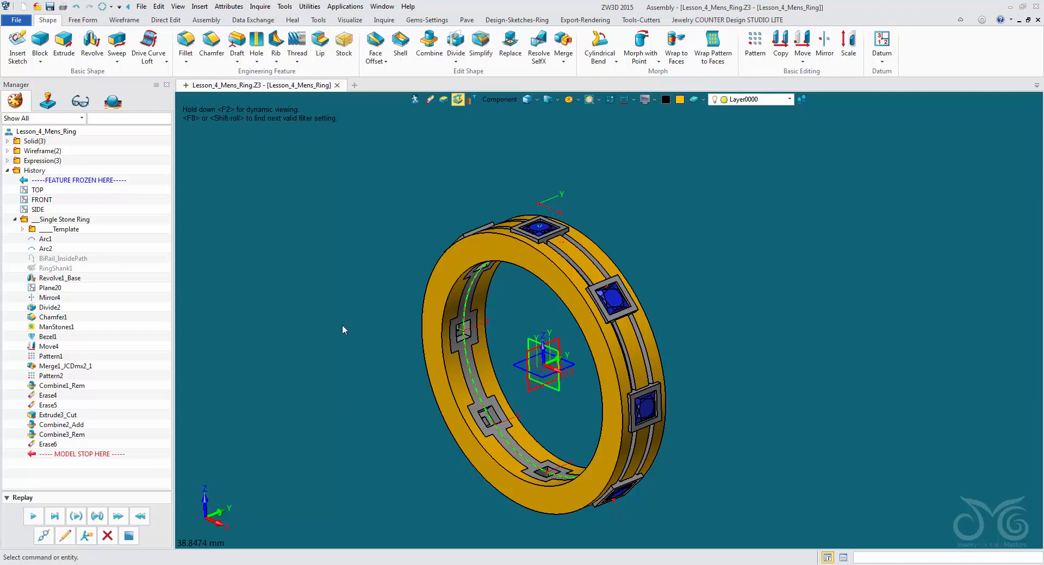
middle_drag(329, 316, 391, 461)
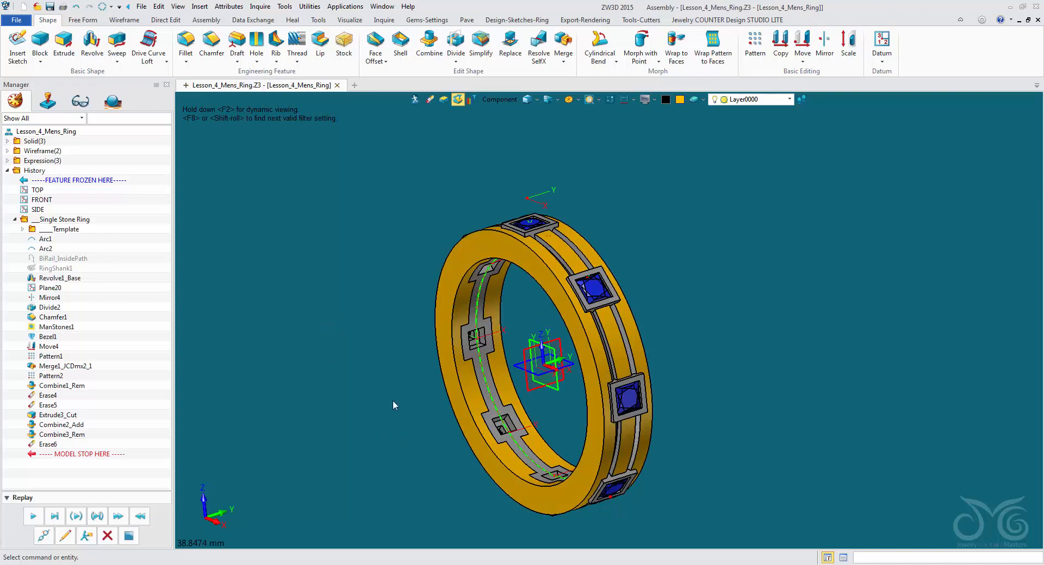
click(499, 102)
click(531, 208)
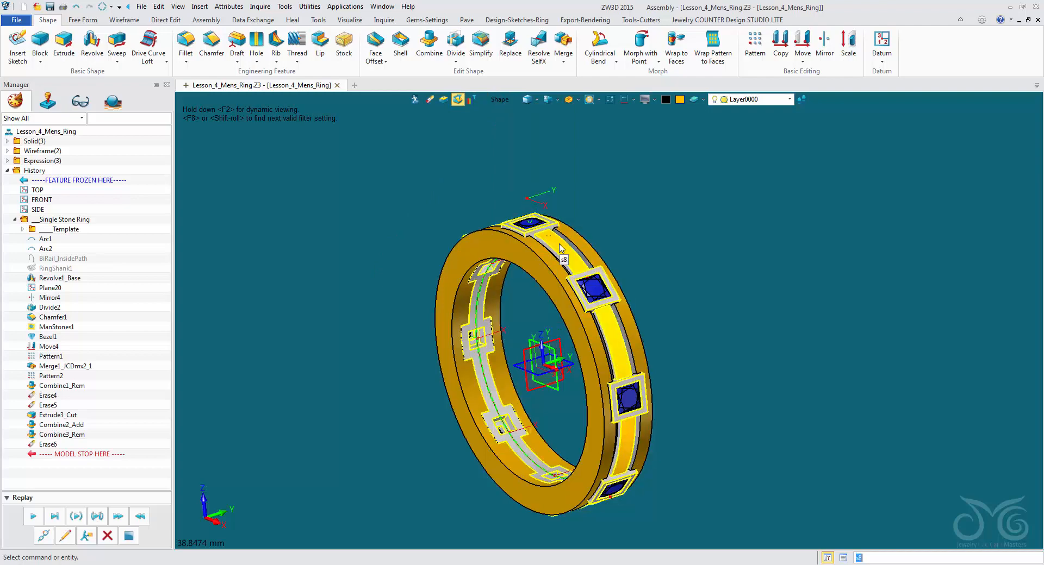
click(559, 245)
click(680, 100)
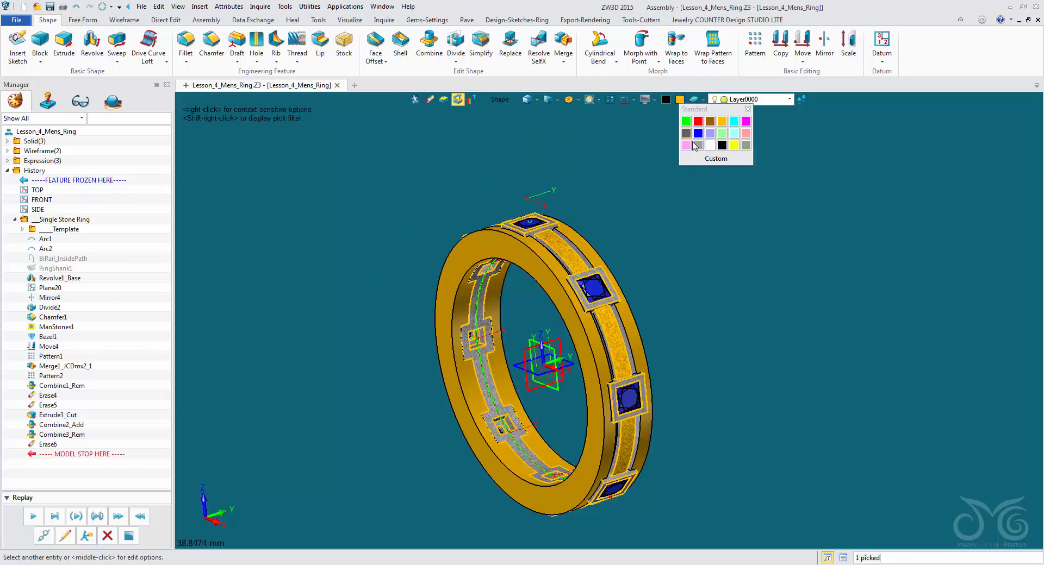
click(698, 144)
- Apply the Bronze metal texture to the two outer bands of the ring
mouse_move(721, 274)
right_down()
mouse_move(706, 279)
mouse_move(732, 270)
mouse_move(692, 272)
mouse_move(688, 259)
mouse_move(702, 269)
right_up()
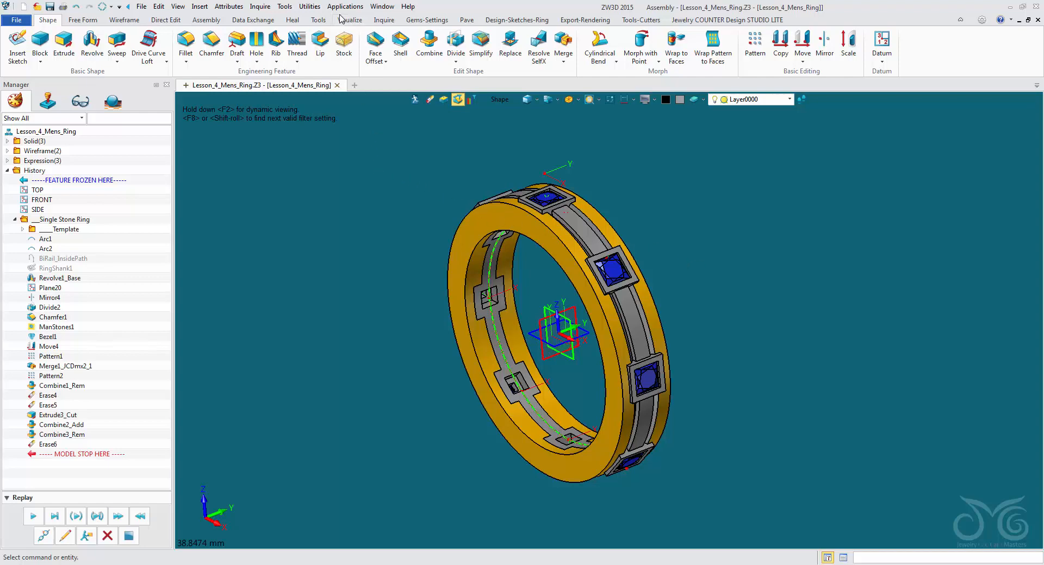
click(356, 21)
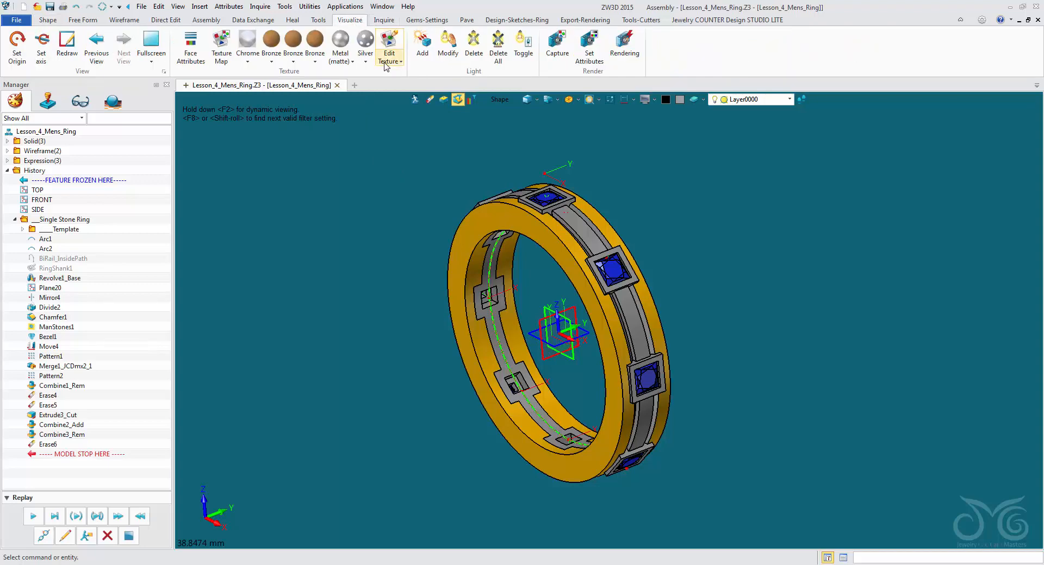
click(293, 61)
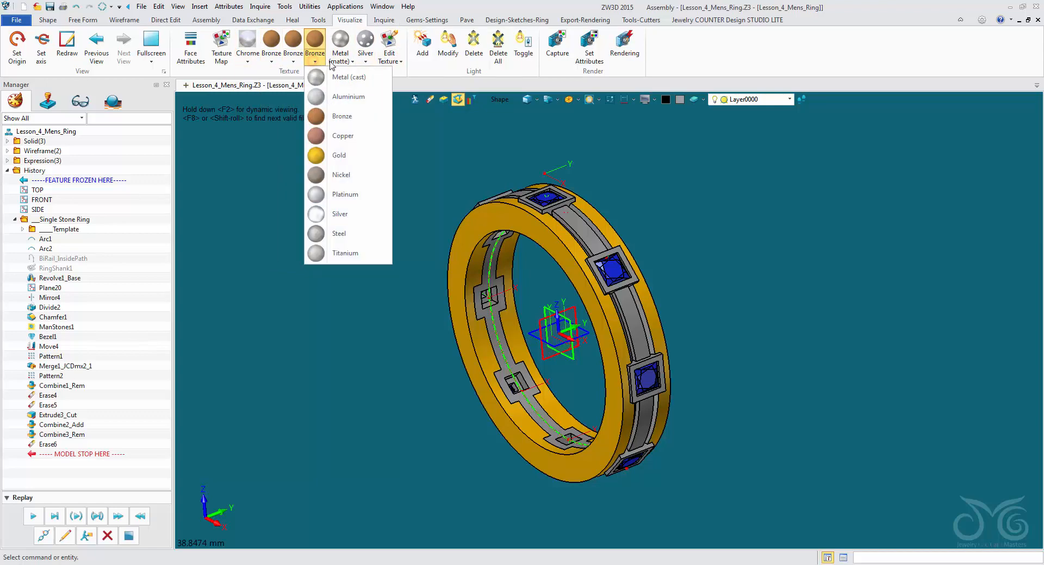
mouse_move(344, 64)
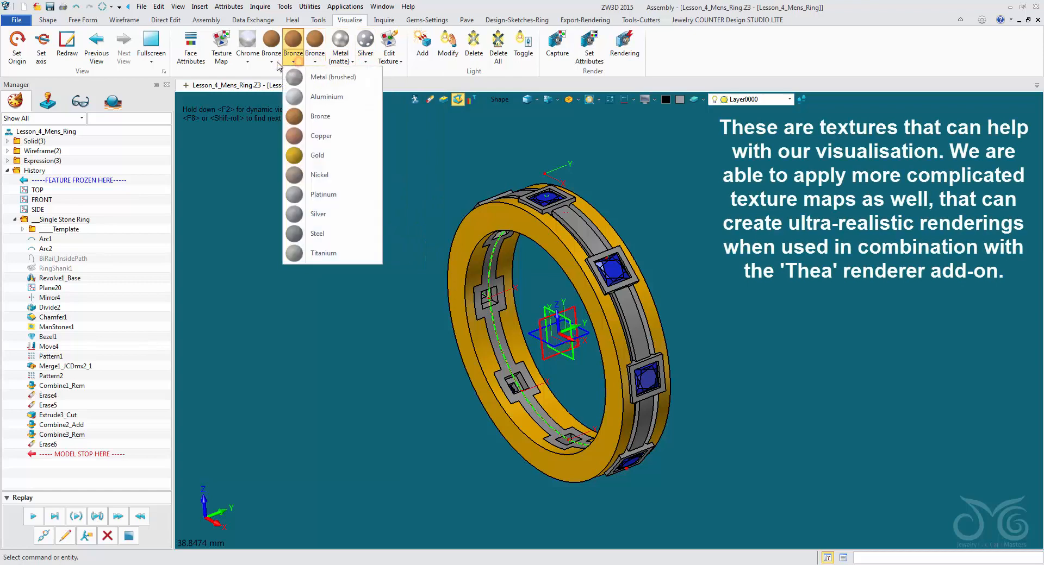
mouse_move(276, 64)
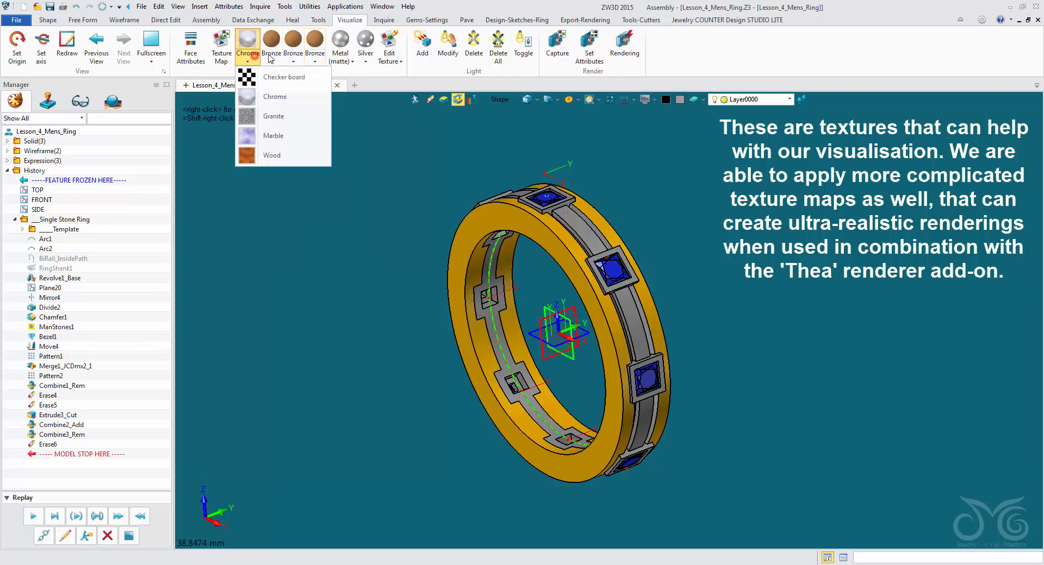
click(276, 117)
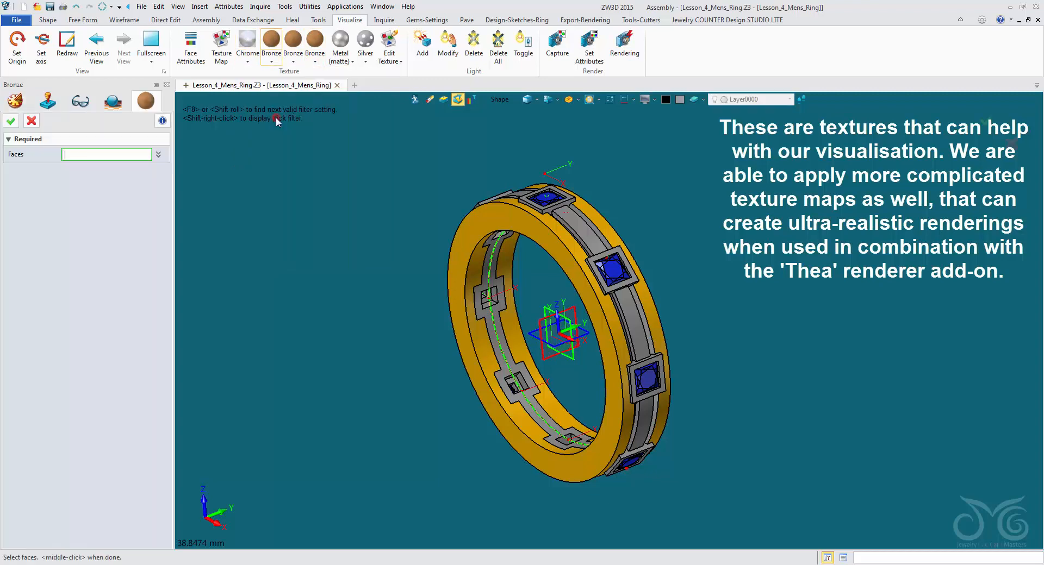
click(477, 230)
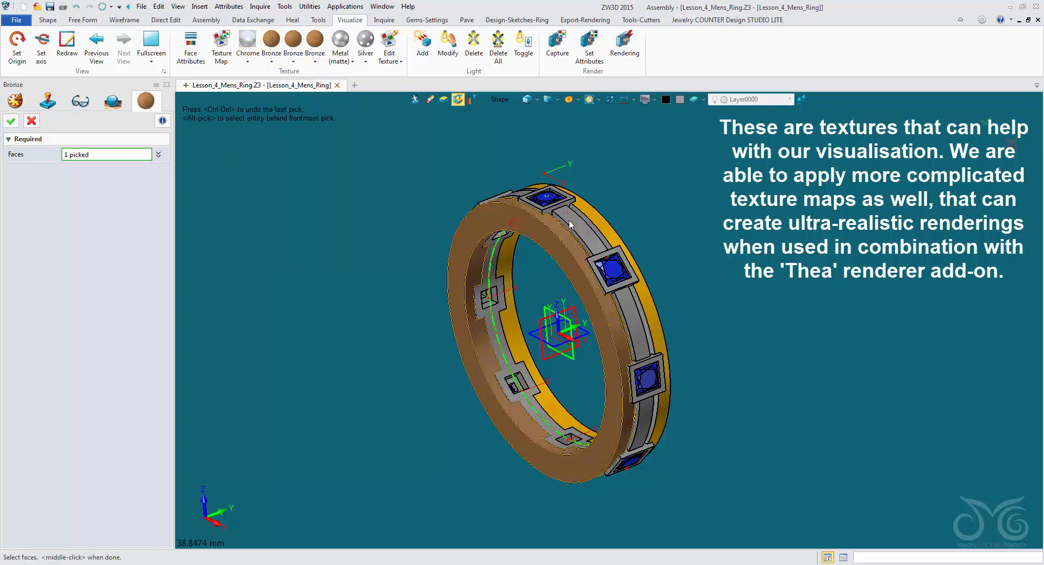
click(591, 223)
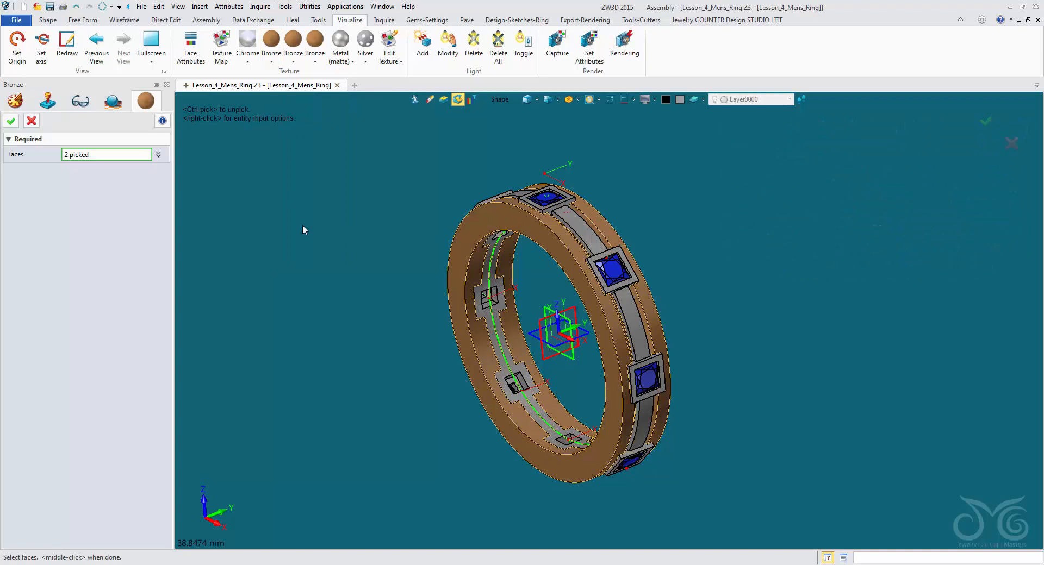
click(11, 121)
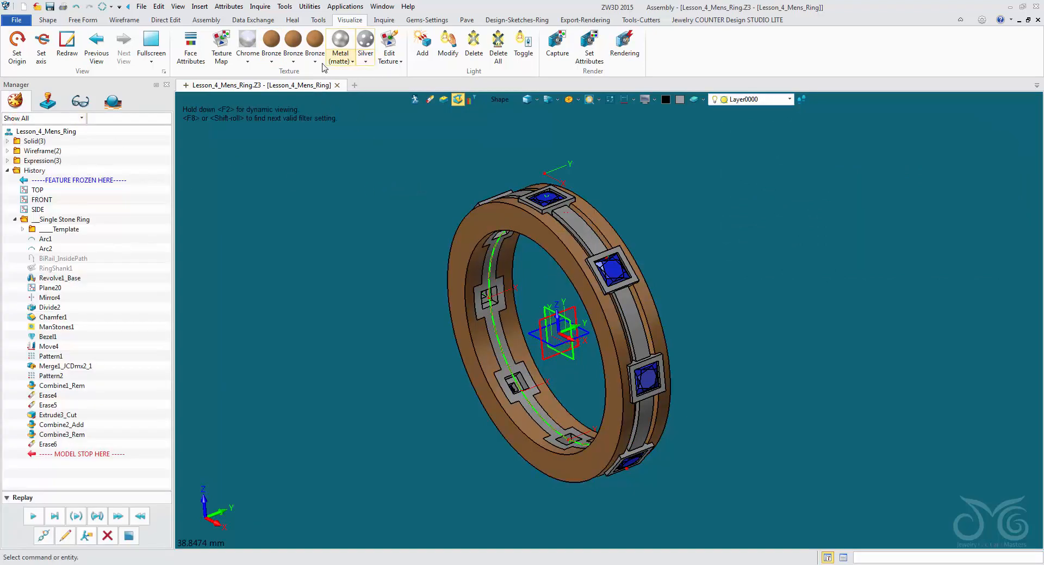
- Apply the Silver metal texture to the middle bezel band
click(274, 64)
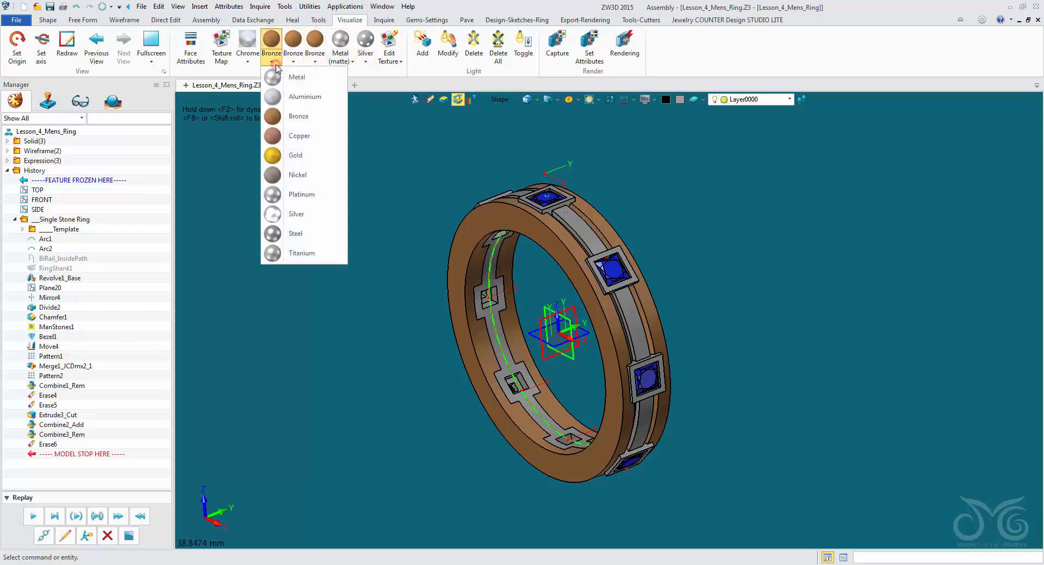
click(303, 213)
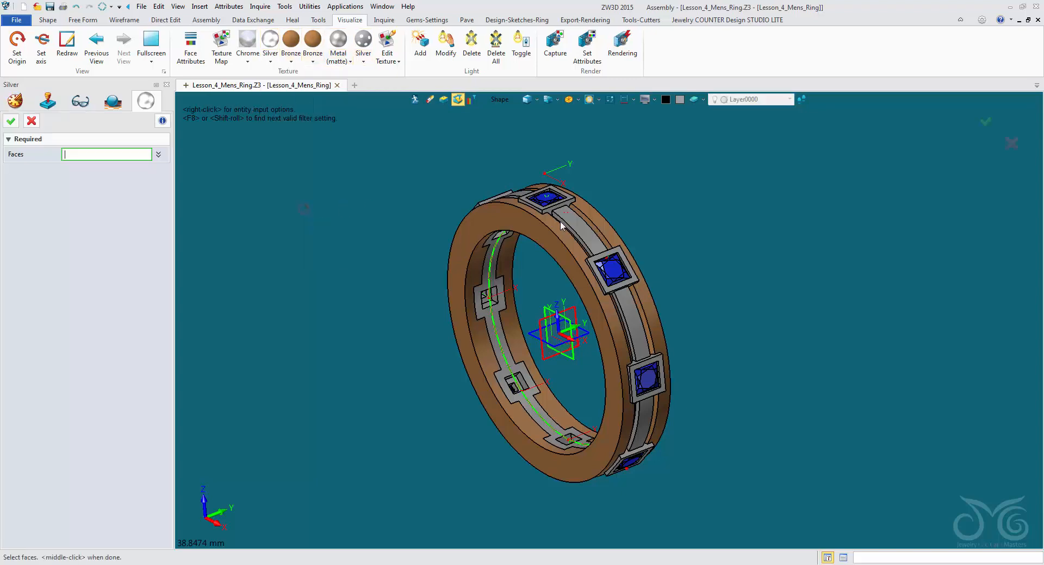
click(572, 228)
click(12, 120)
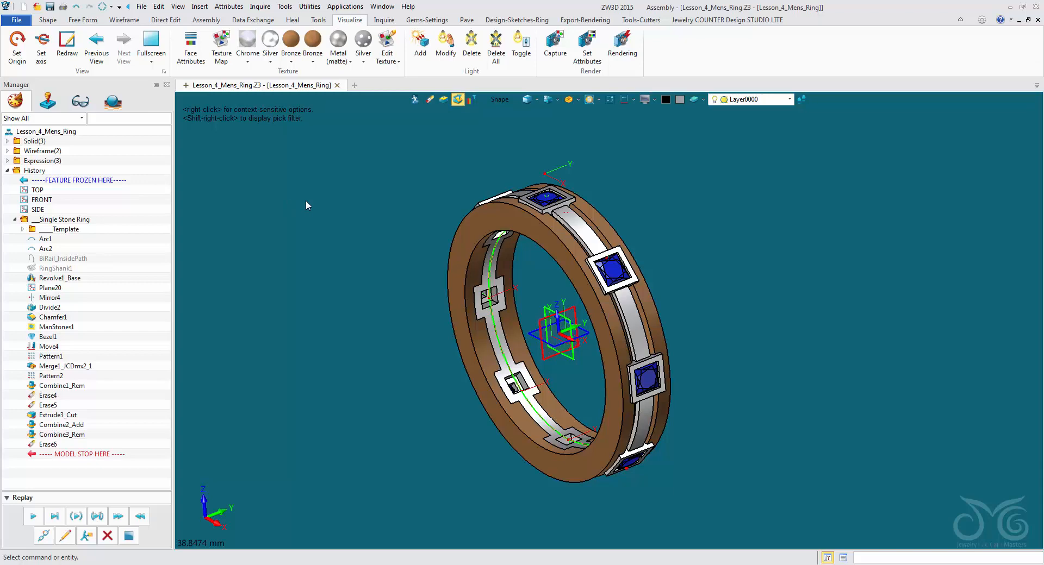
- Preview the textured ring in Live Render, then exit the preview
click(577, 20)
click(467, 55)
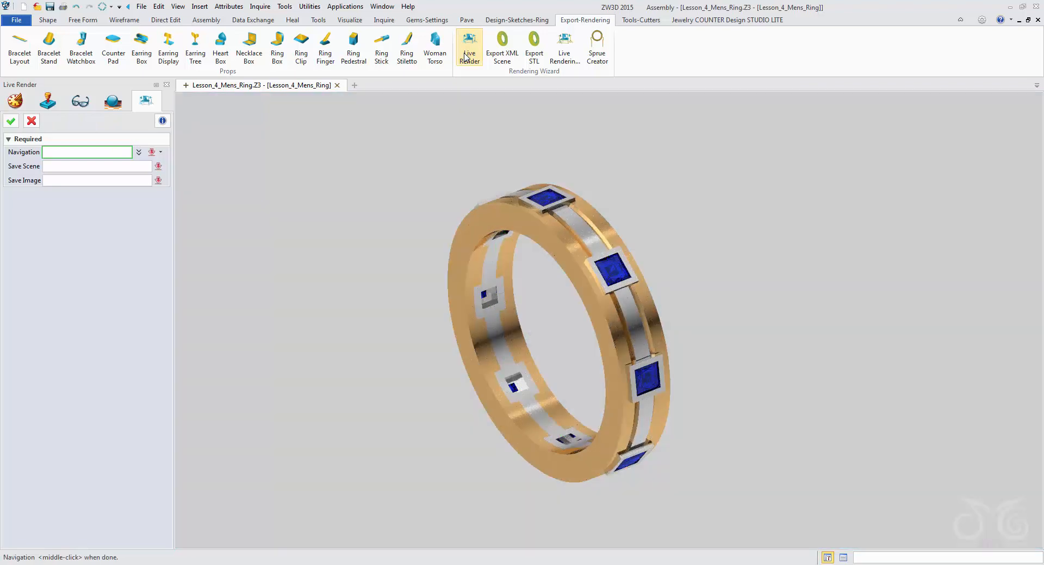
click(32, 121)
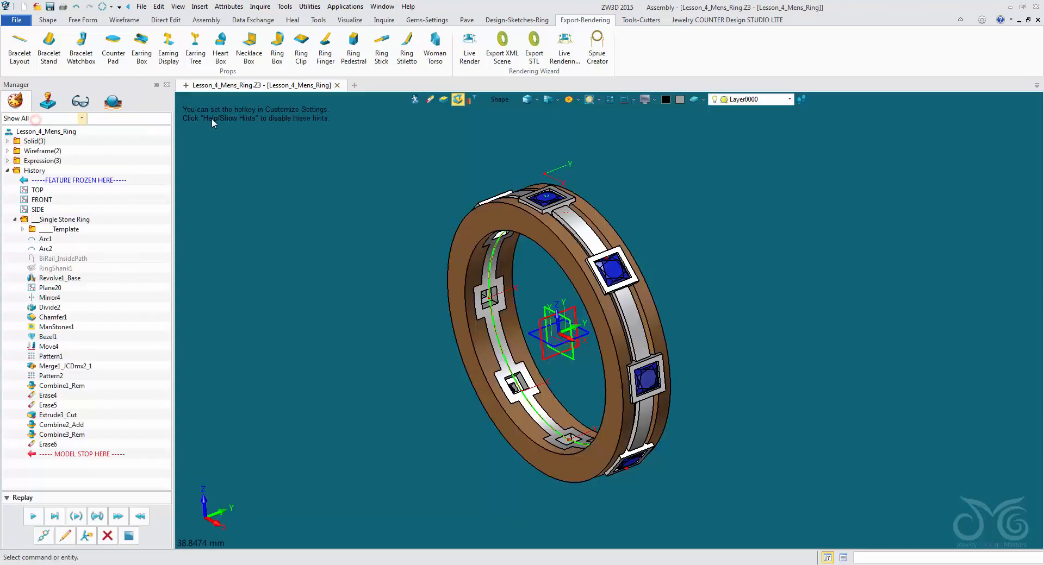
- Add a Live Rendering Studio around the ring at about 0.9, 0.5, -5.7 with elevation 0
click(565, 52)
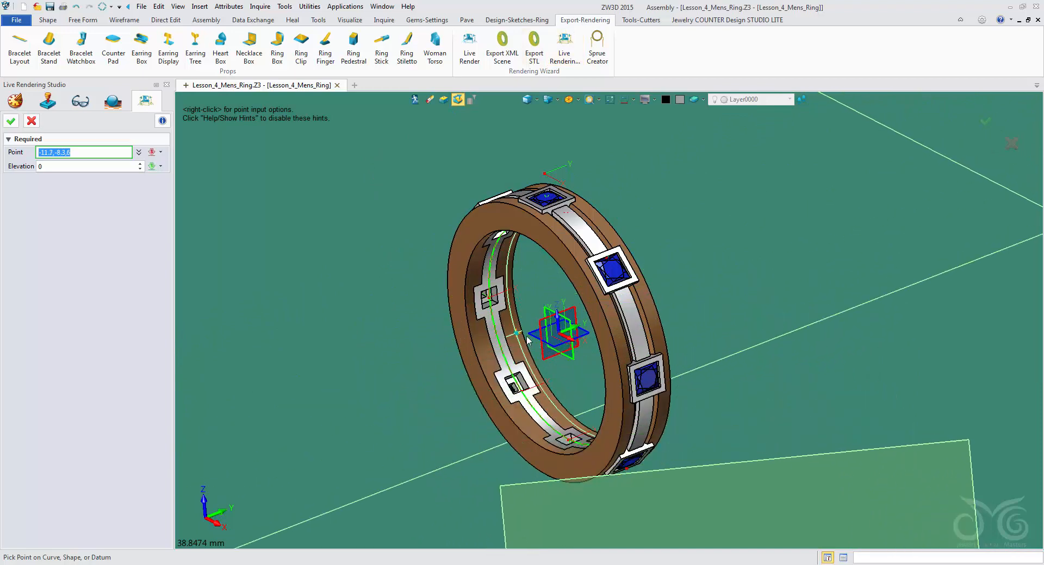
click(574, 395)
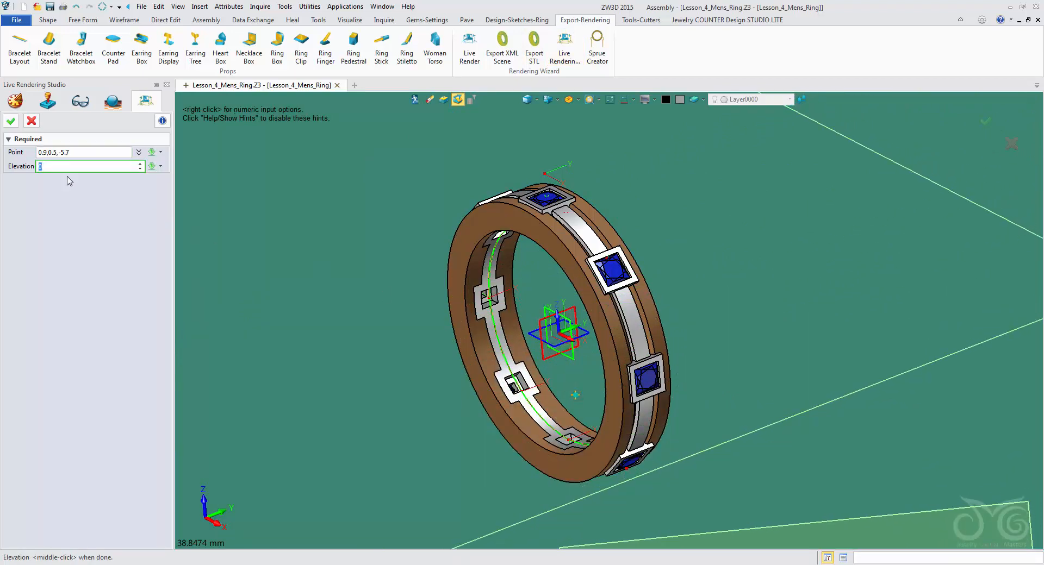
click(11, 120)
- Frame the ring closely inside the rendering studio and start a Live Render of it
right_drag(365, 383, 366, 361)
scroll(367, 360, down, 9)
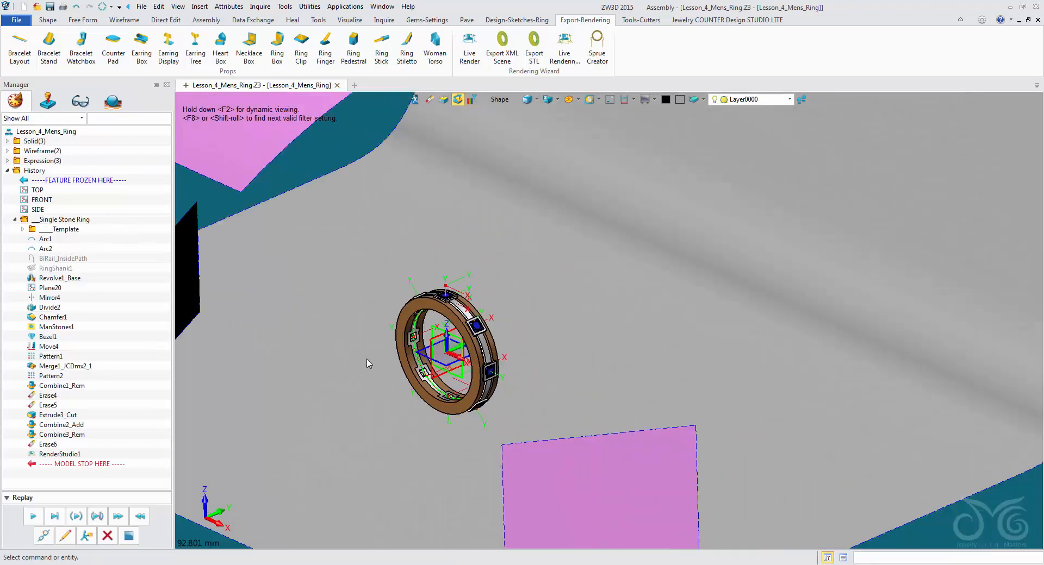
right_drag(414, 509, 409, 497)
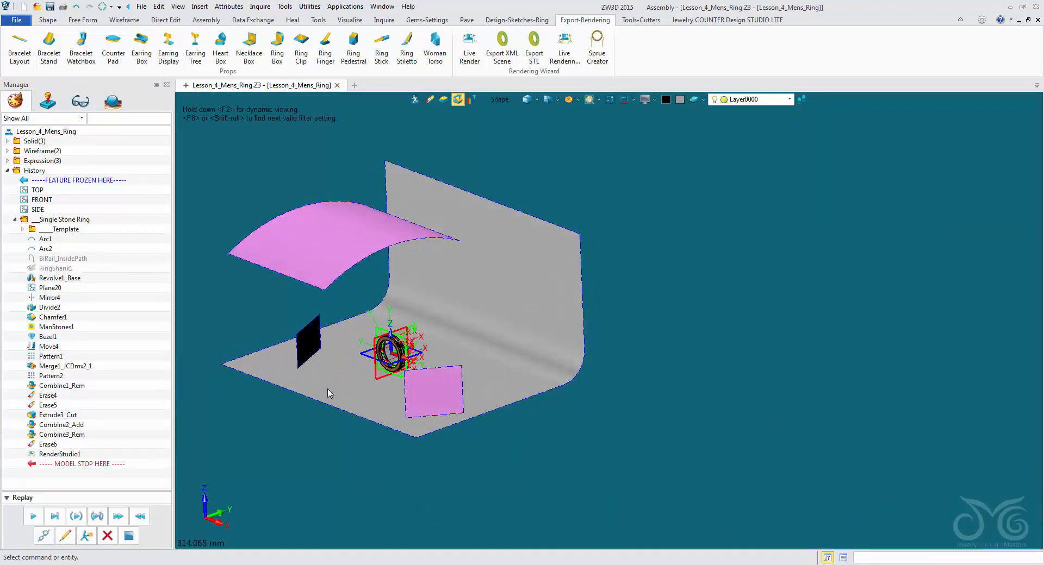
scroll(403, 386, up, 5)
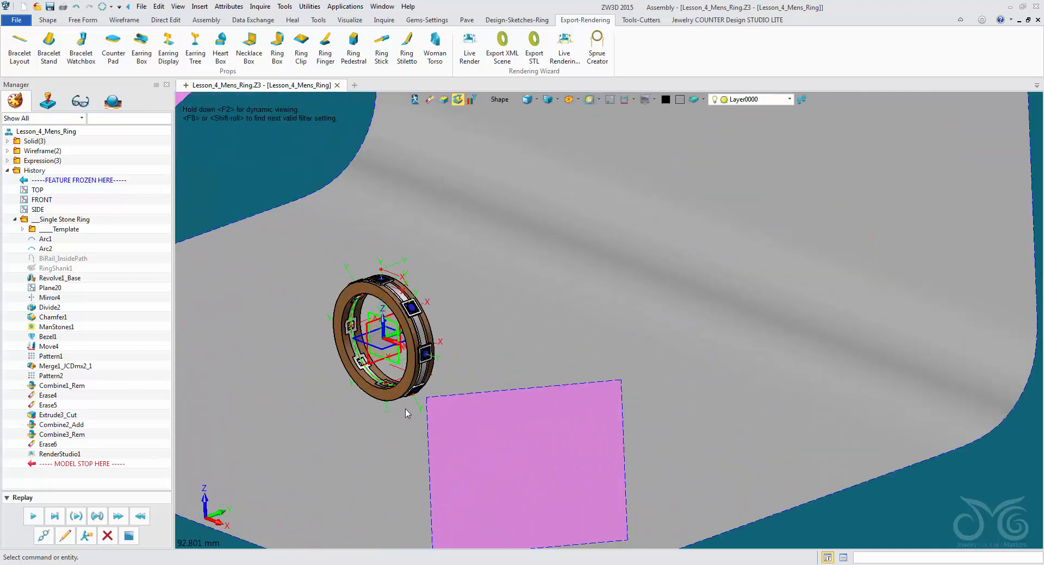
right_drag(407, 415, 407, 392)
scroll(387, 379, up, 3)
middle_drag(374, 351, 463, 367)
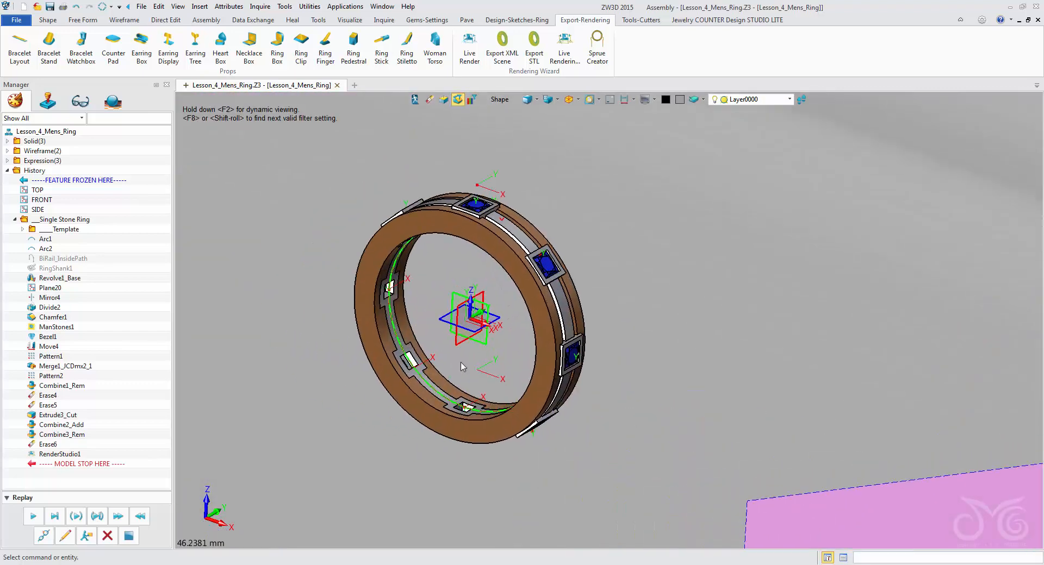
scroll(461, 367, up, 2)
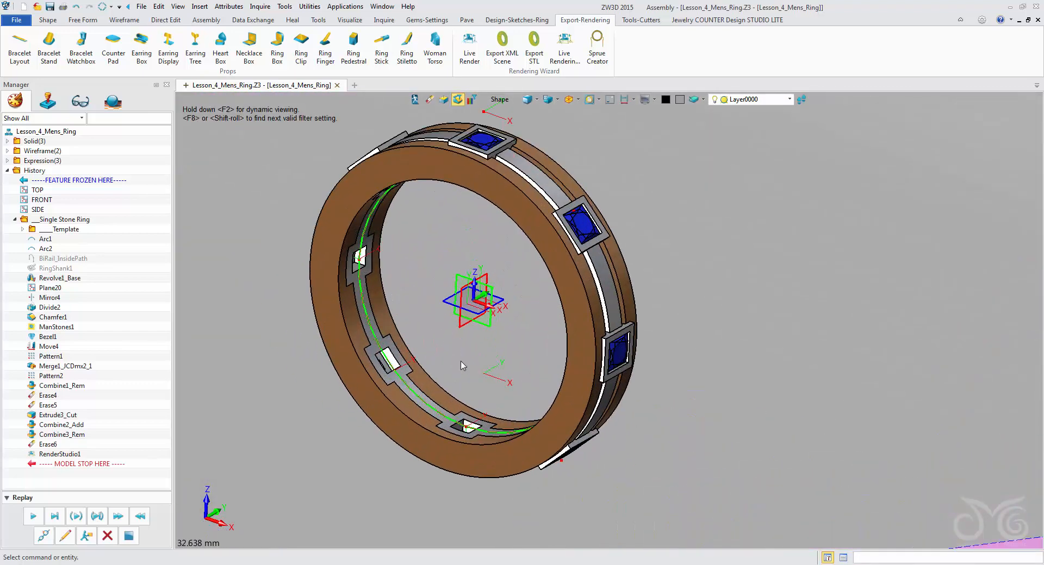
click(470, 46)
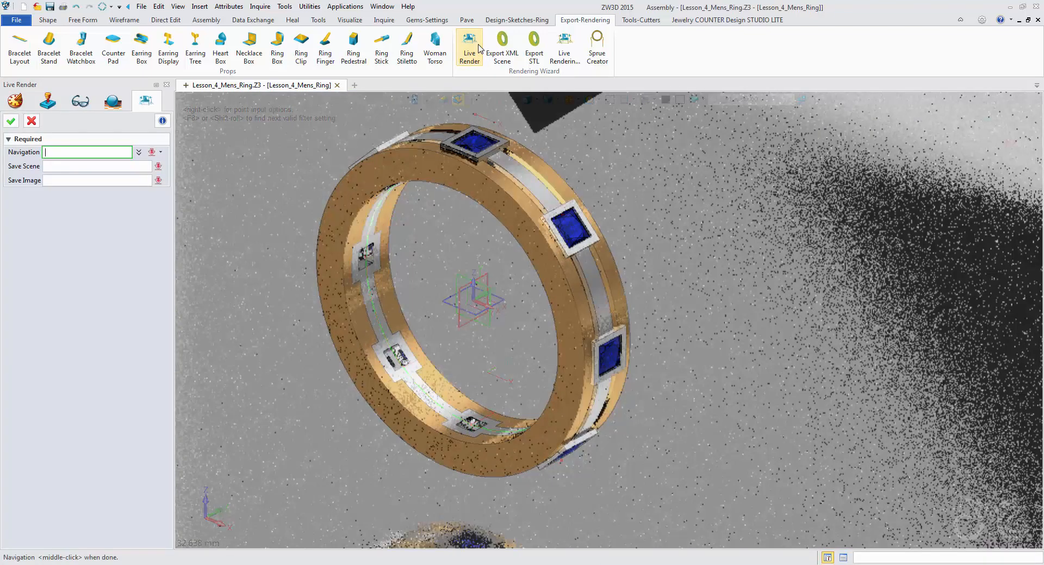